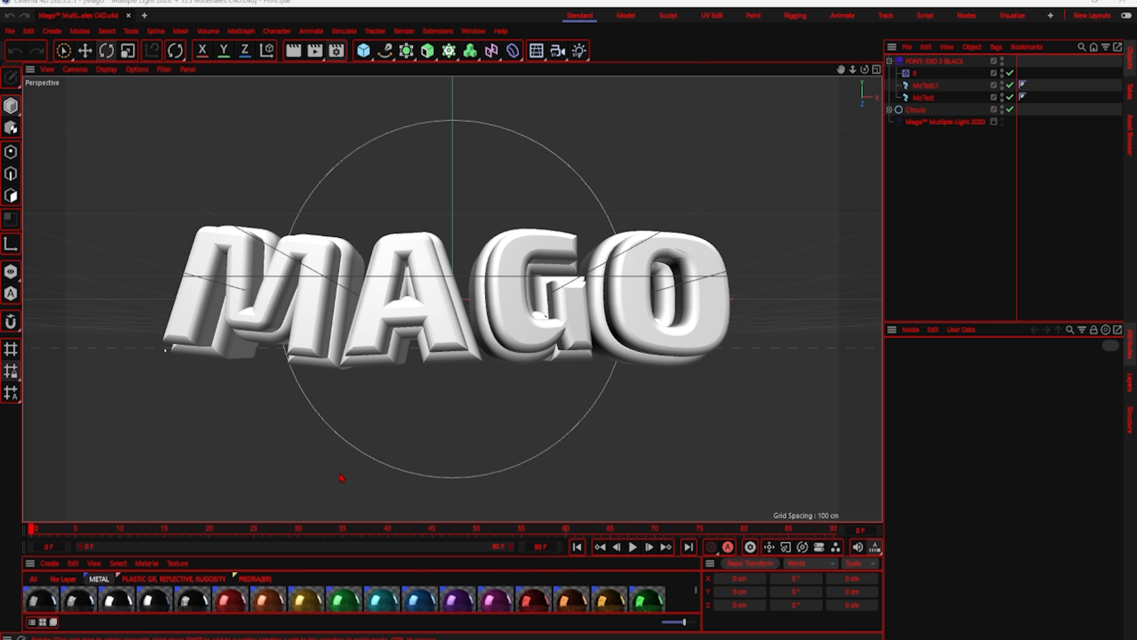
- Display the PIEDRA(BR) material layer and enlarge the material area to show several rows of thumbnails
{"action": "left_click", "coordinate": [175, 579]}
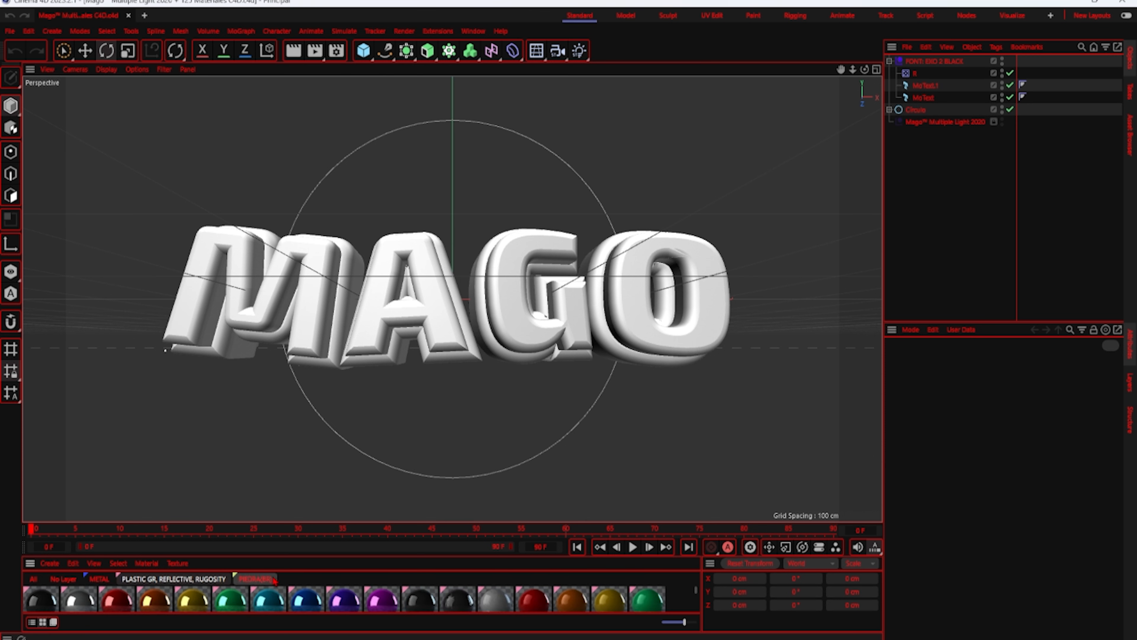
{"action": "left_click", "coordinate": [274, 579]}
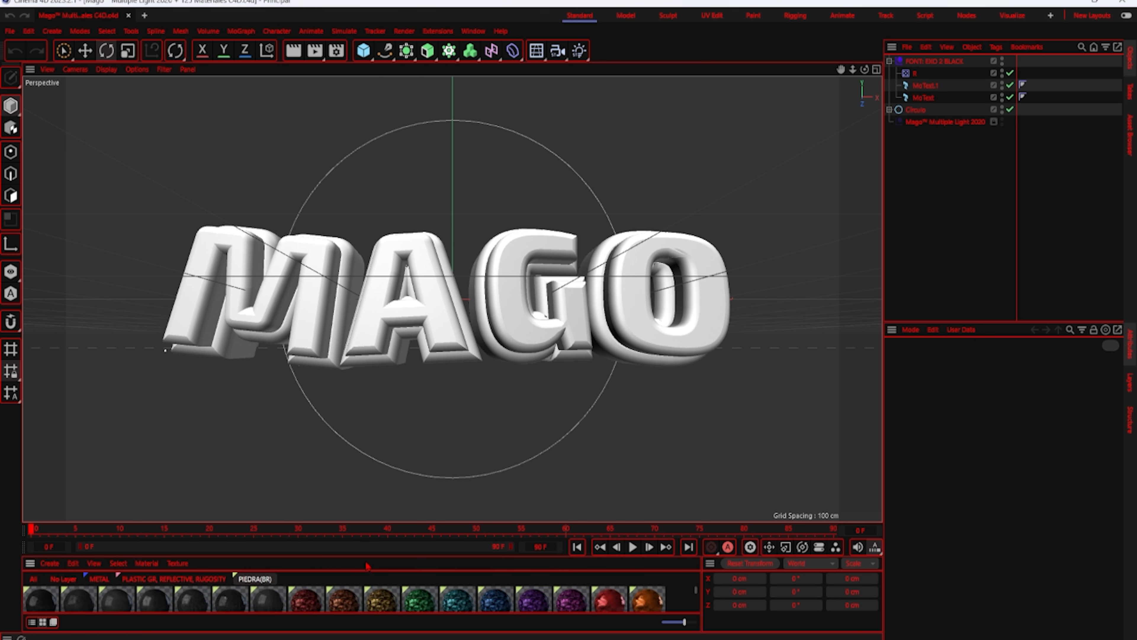
{"action": "left_click_drag", "start_coordinate": [367, 557], "coordinate": [391, 450]}
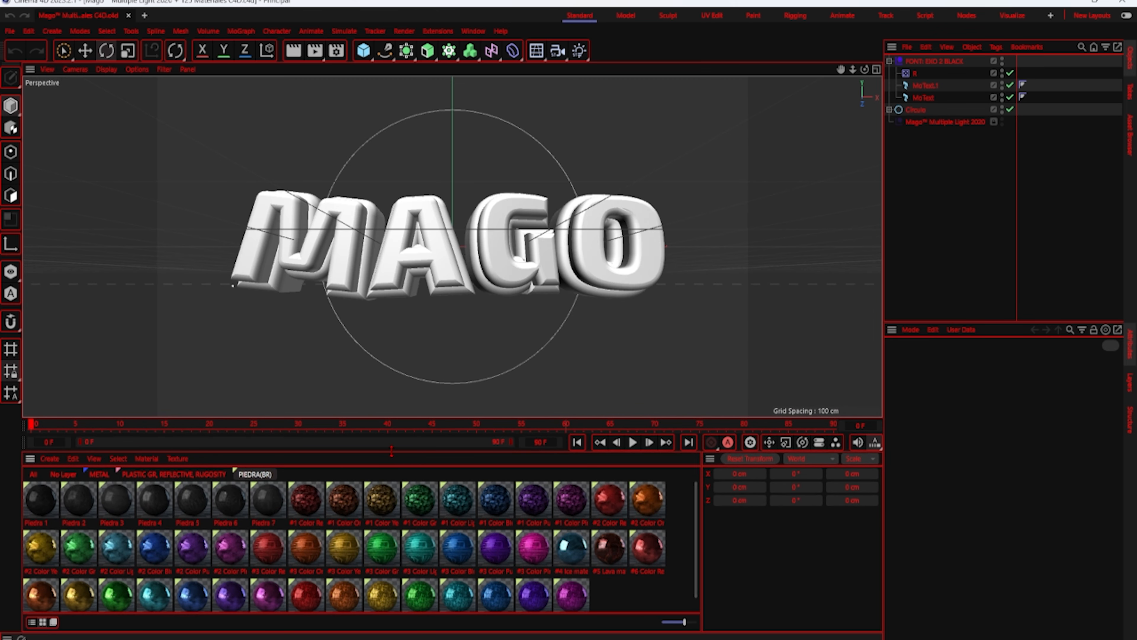
- Activate the PIEDRA(BR) render settings preset and set its frame range to Current Frame
{"action": "left_click", "coordinate": [336, 51]}
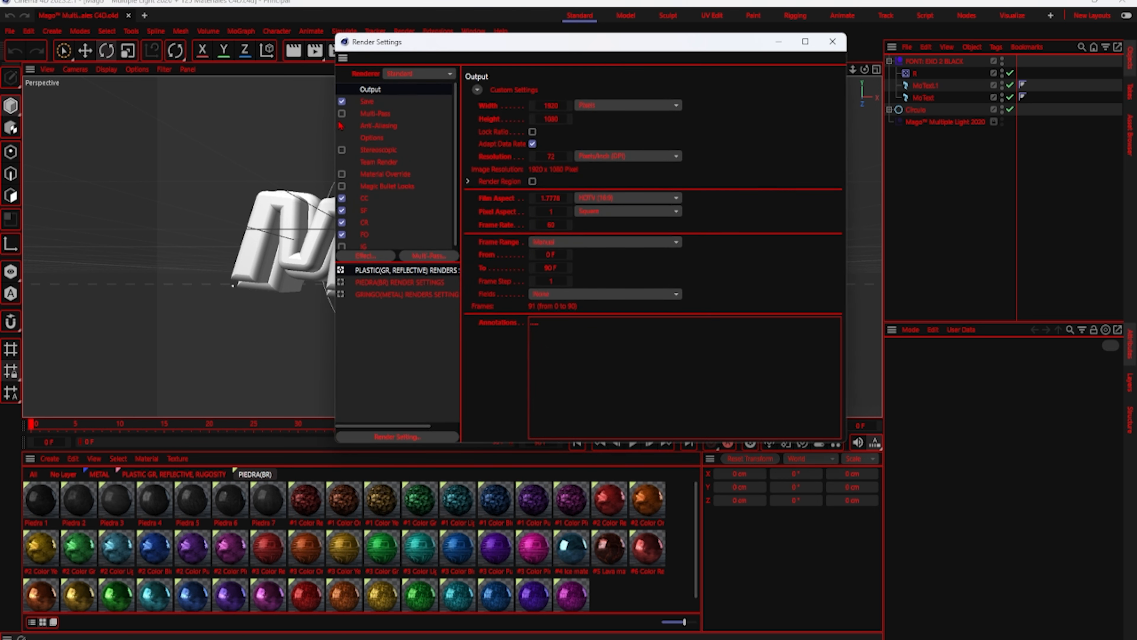
{"action": "left_click", "coordinate": [340, 283]}
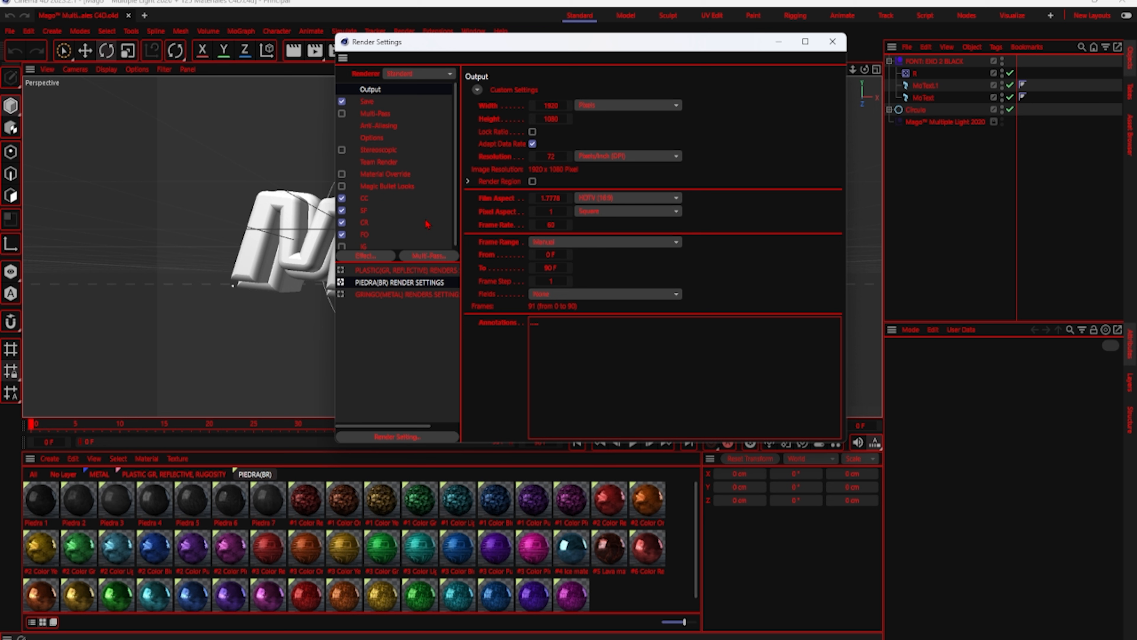
{"action": "left_click", "coordinate": [593, 242]}
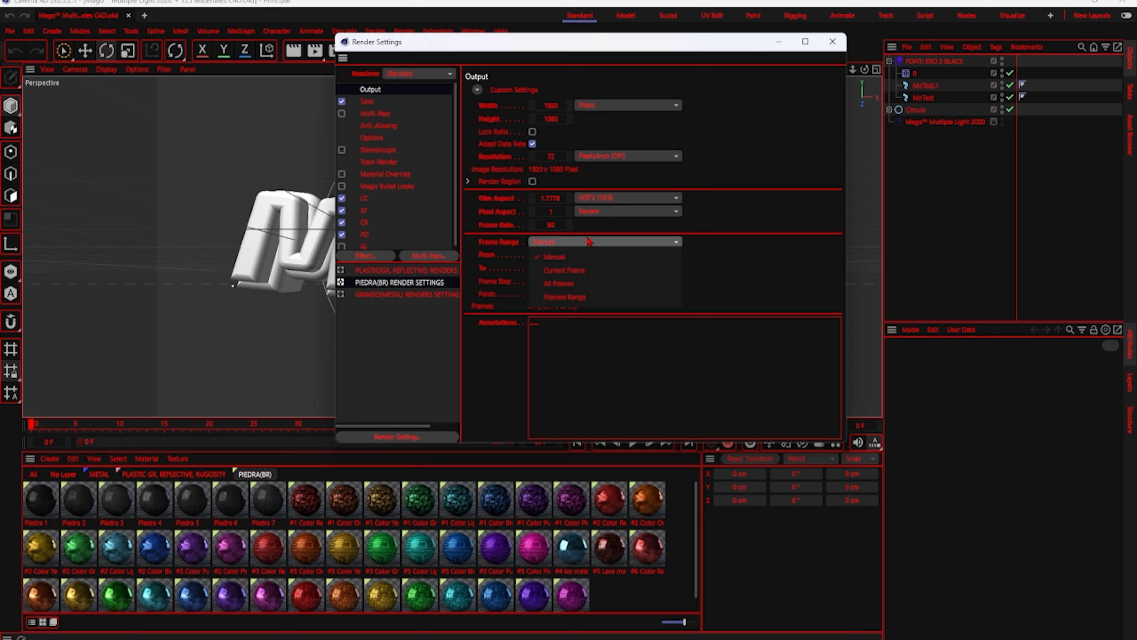
{"action": "left_click", "coordinate": [607, 270]}
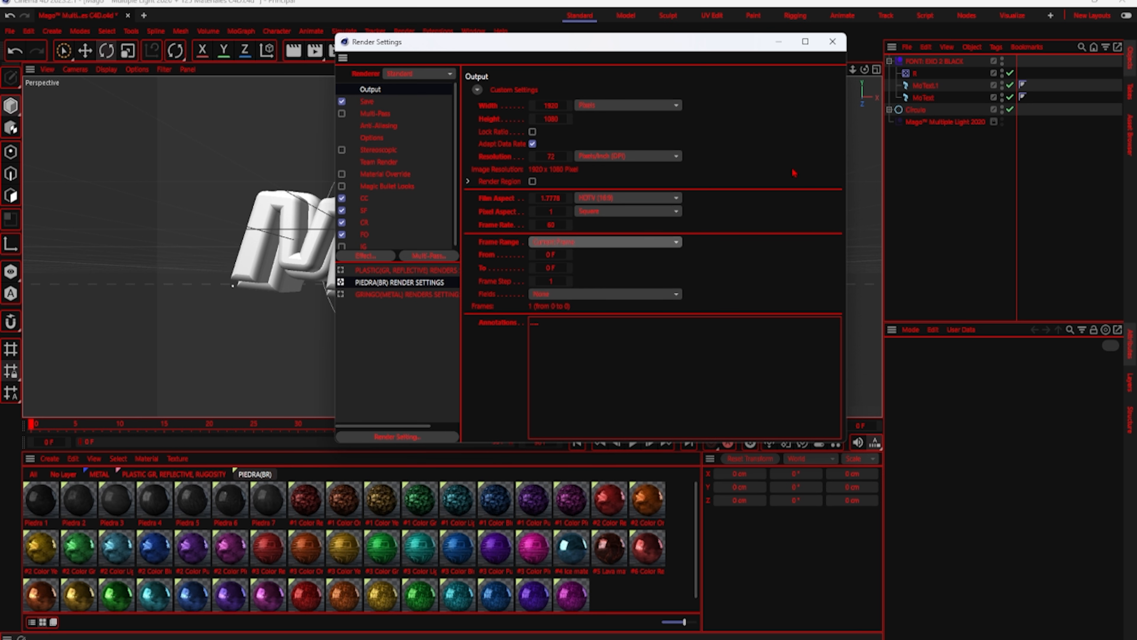
{"action": "left_click", "coordinate": [832, 41]}
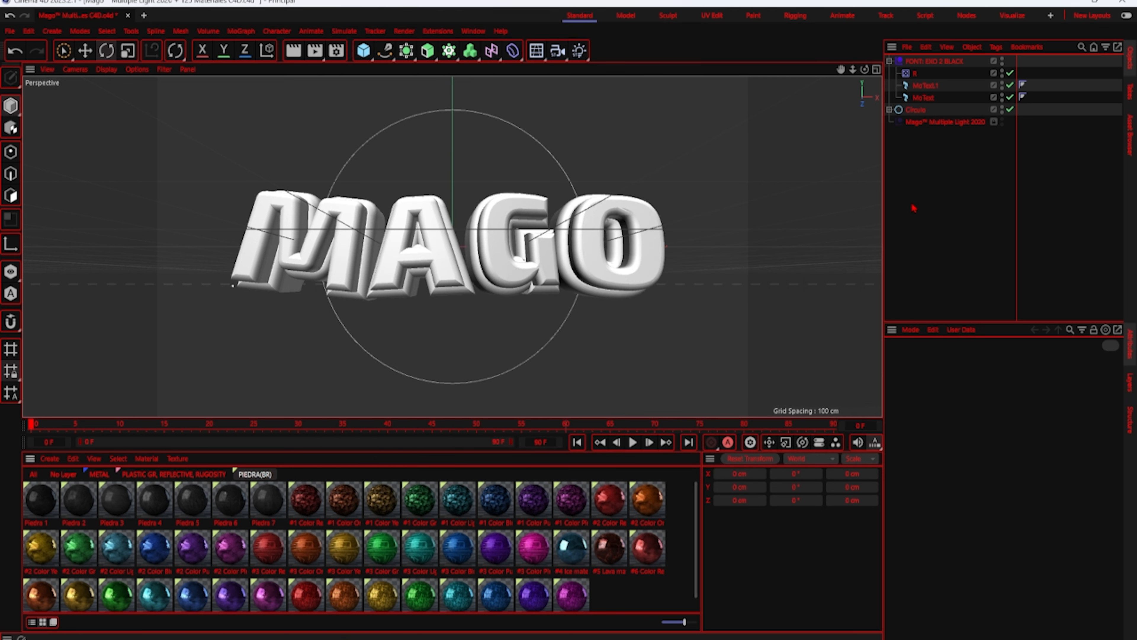
- Change the text of both MoText and MoText.1 to "SYNC"
{"action": "left_click", "coordinate": [929, 98]}
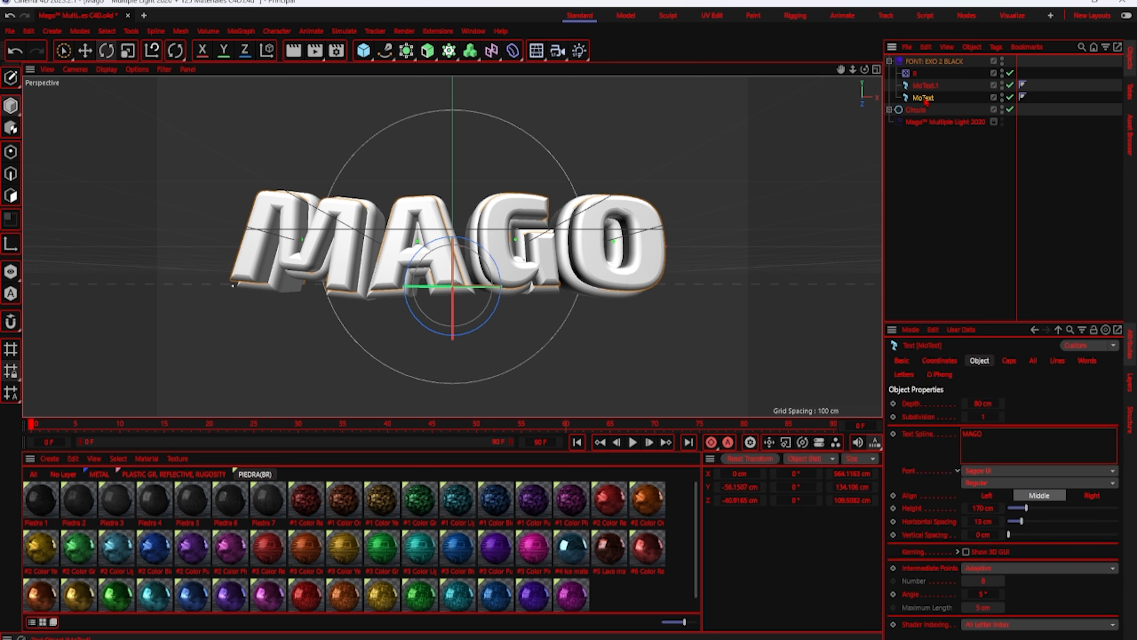
{"action": "left_click", "coordinate": [925, 86], "text": "ctrl"}
{"action": "left_click", "coordinate": [962, 433]}
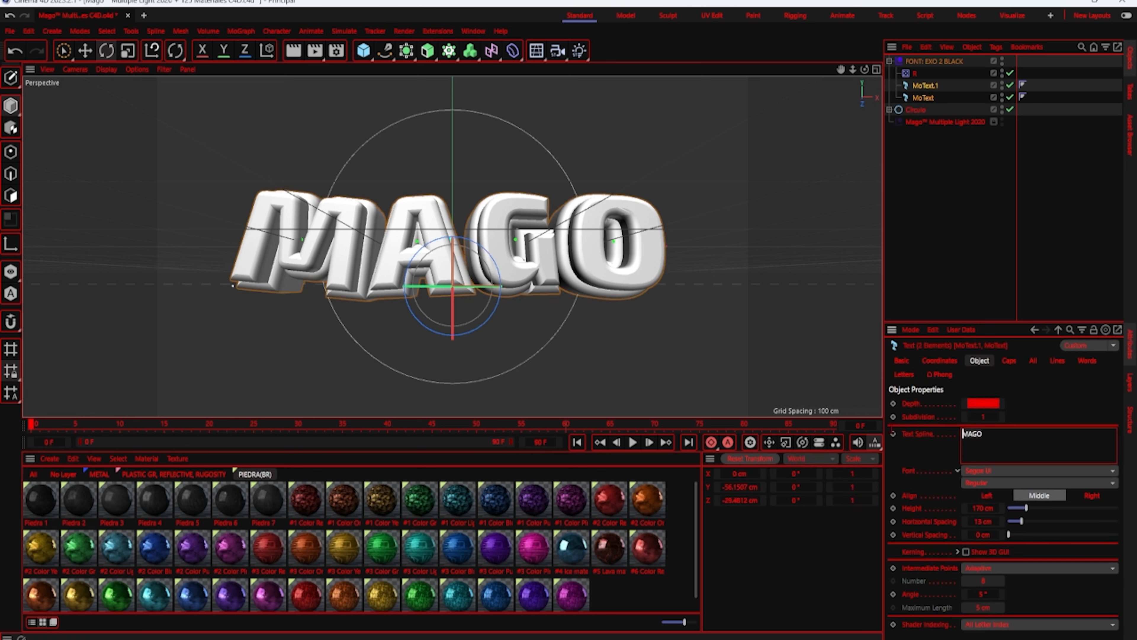
{"action": "key", "text": "ctrl+a"}
{"action": "type", "text": "SYNK"}
{"action": "left_click", "coordinate": [1110, 410]}
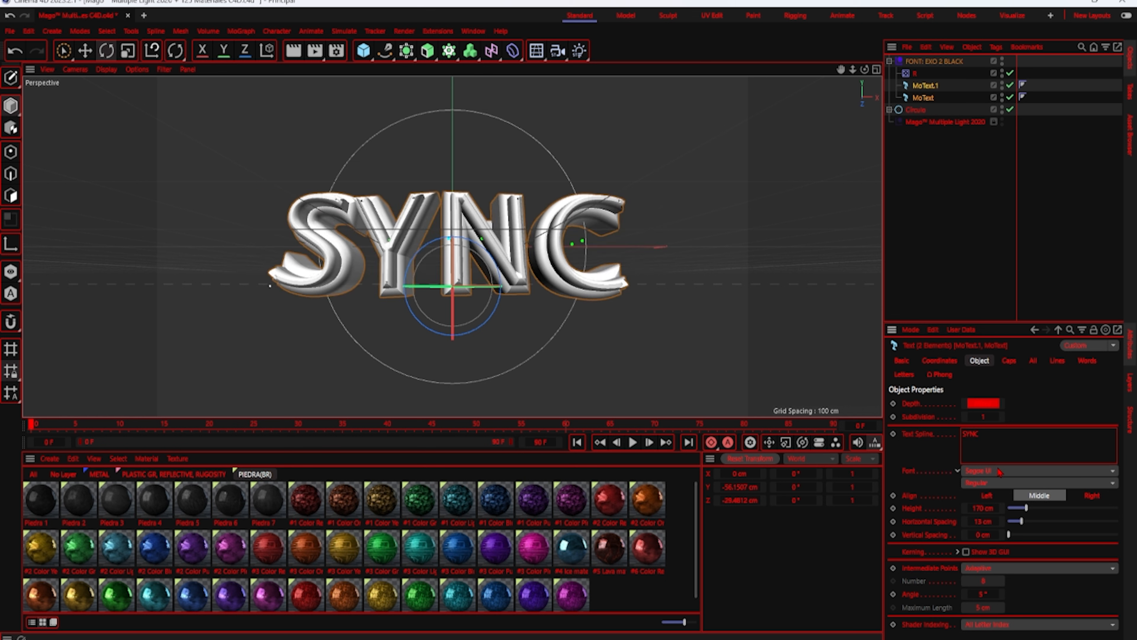
- Apply the decorative display font listed between Ebrima and Franklin Gothic Medium to both text objects
{"action": "left_click", "coordinate": [1007, 471]}
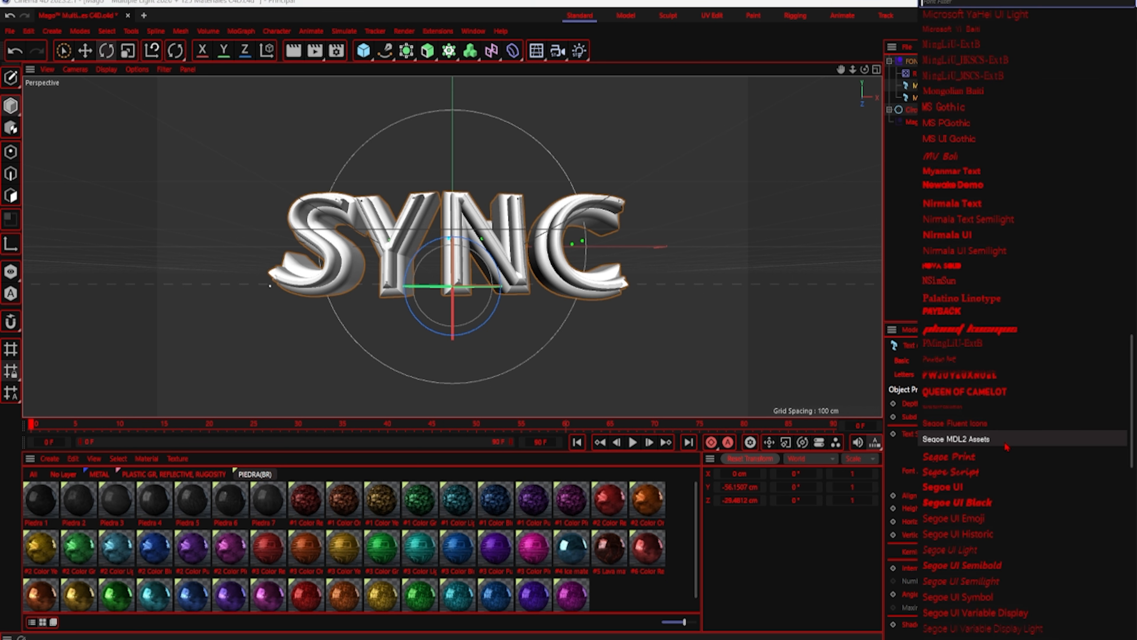
{"action": "left_click", "coordinate": [1008, 447]}
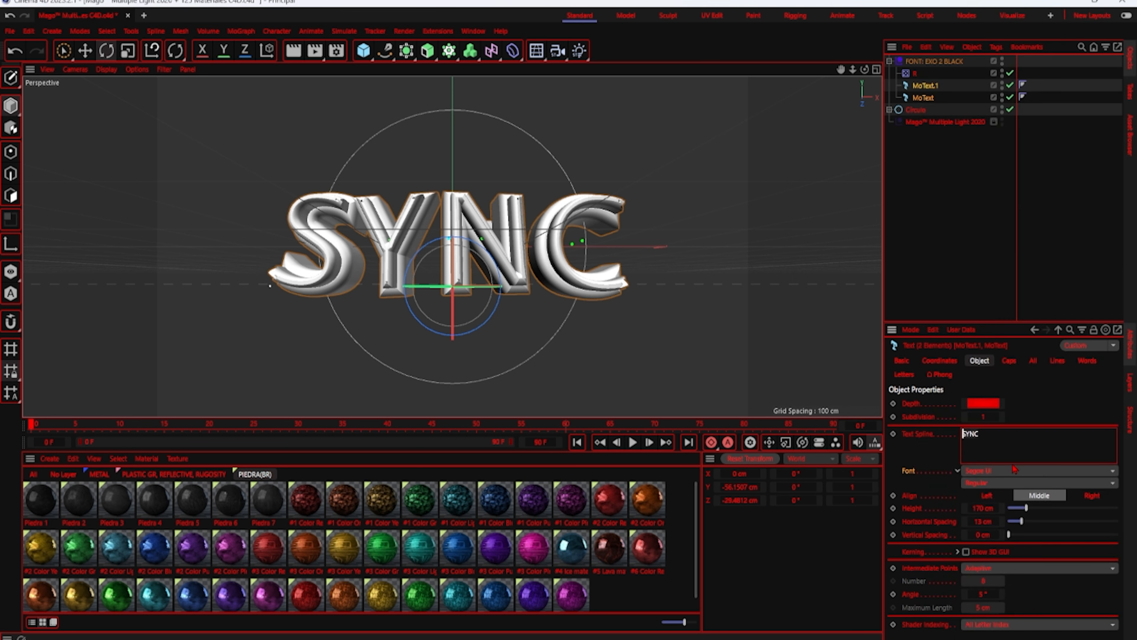
{"action": "left_click", "coordinate": [1008, 471]}
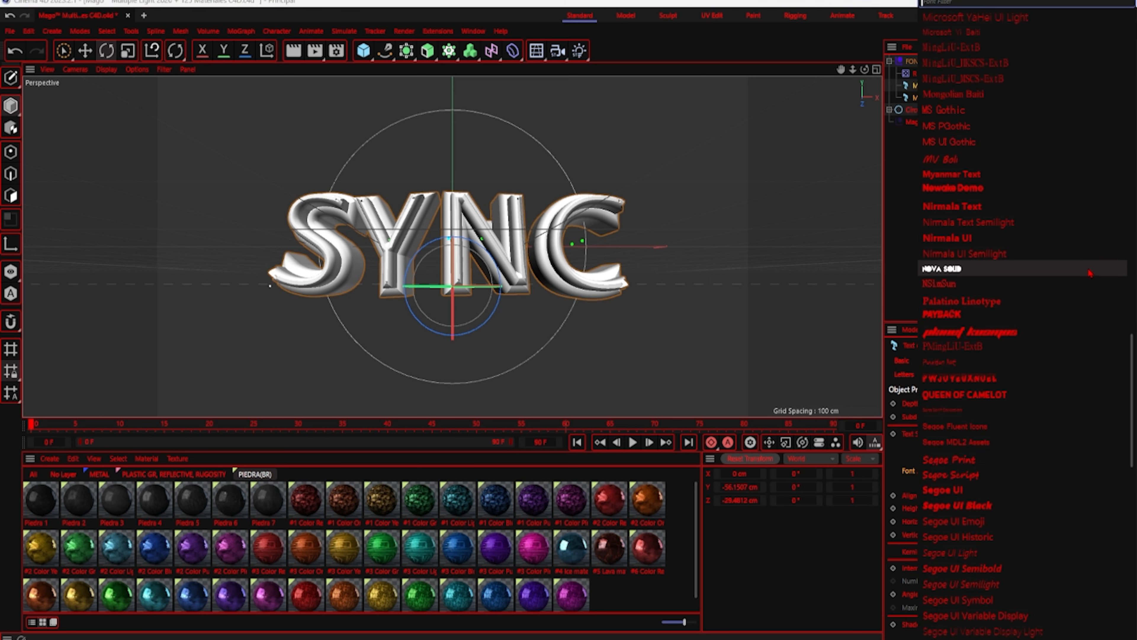
{"action": "scroll", "coordinate": [1074, 309], "scroll_direction": "up", "scroll_amount": 10}
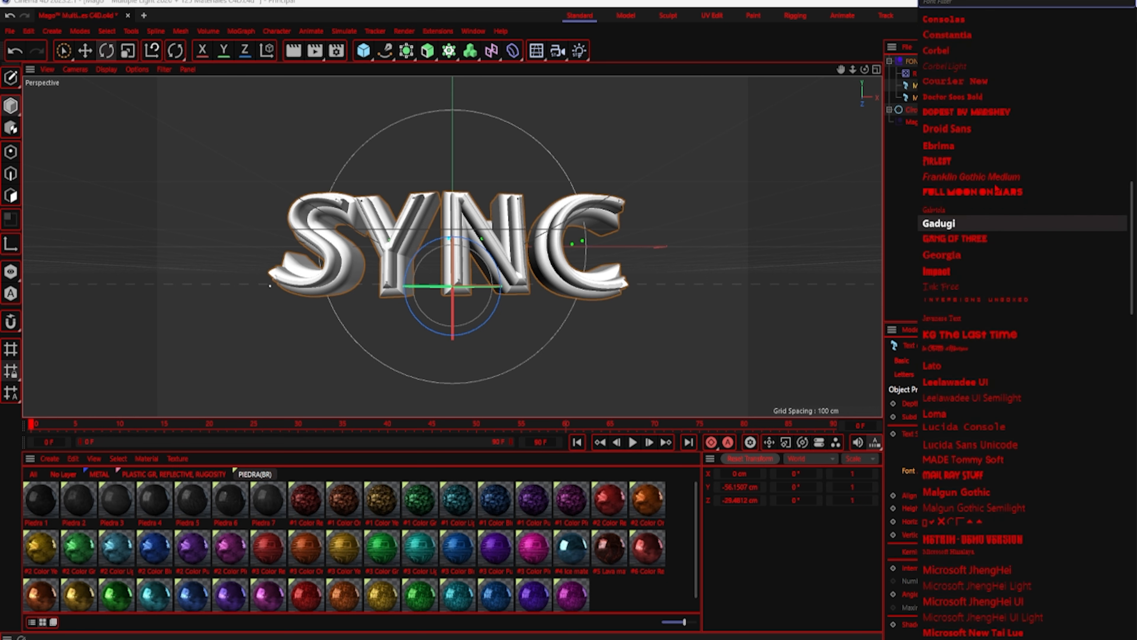
{"action": "left_click", "coordinate": [993, 162]}
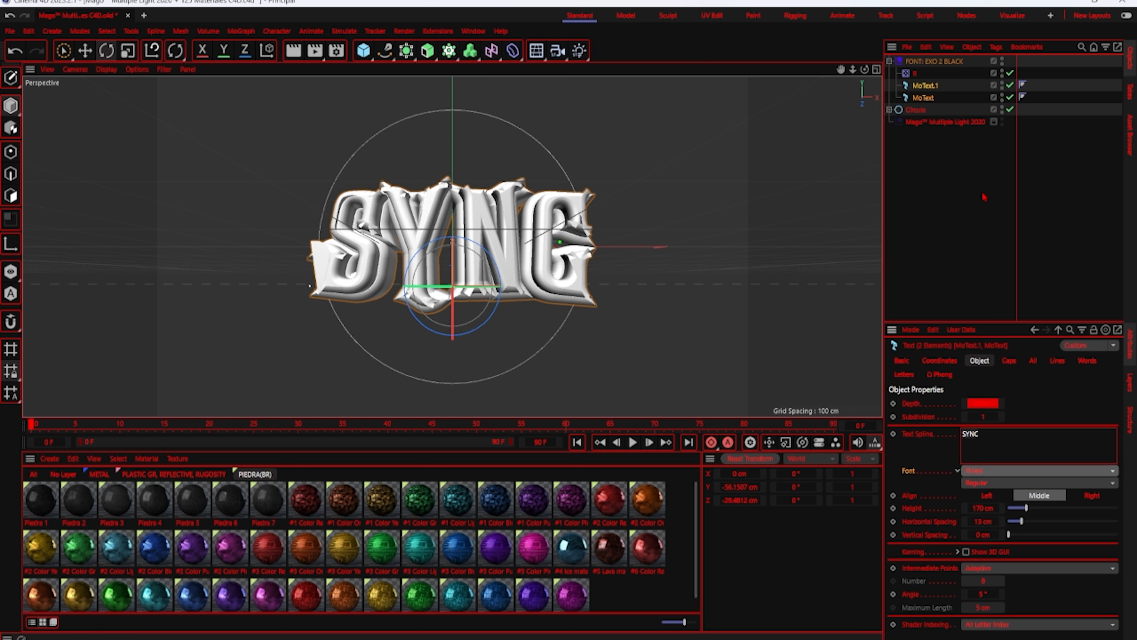
{"action": "left_click", "coordinate": [926, 180]}
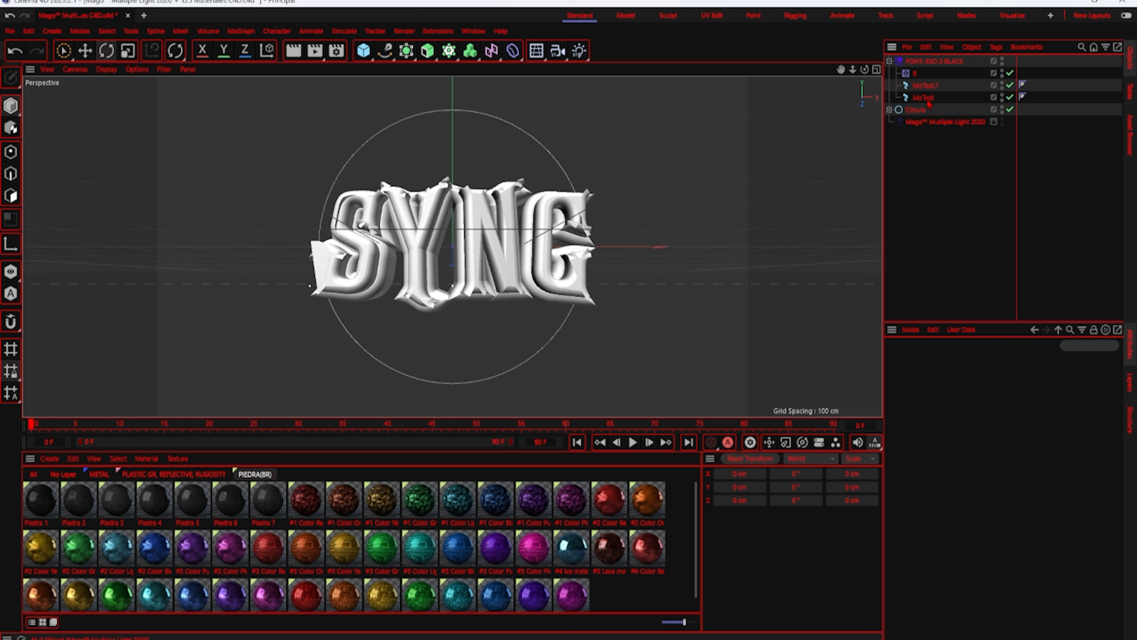
- Set the start and end cap fillet radii of MoText to 5.5 cm
{"action": "left_click", "coordinate": [495, 265]}
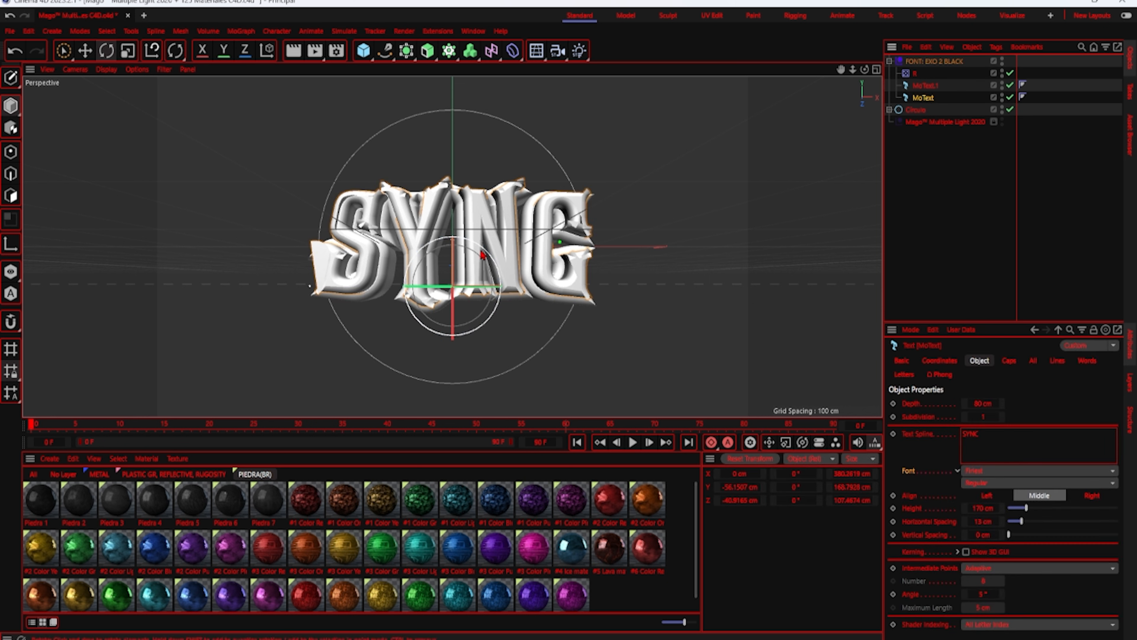
{"action": "left_click", "coordinate": [1010, 361]}
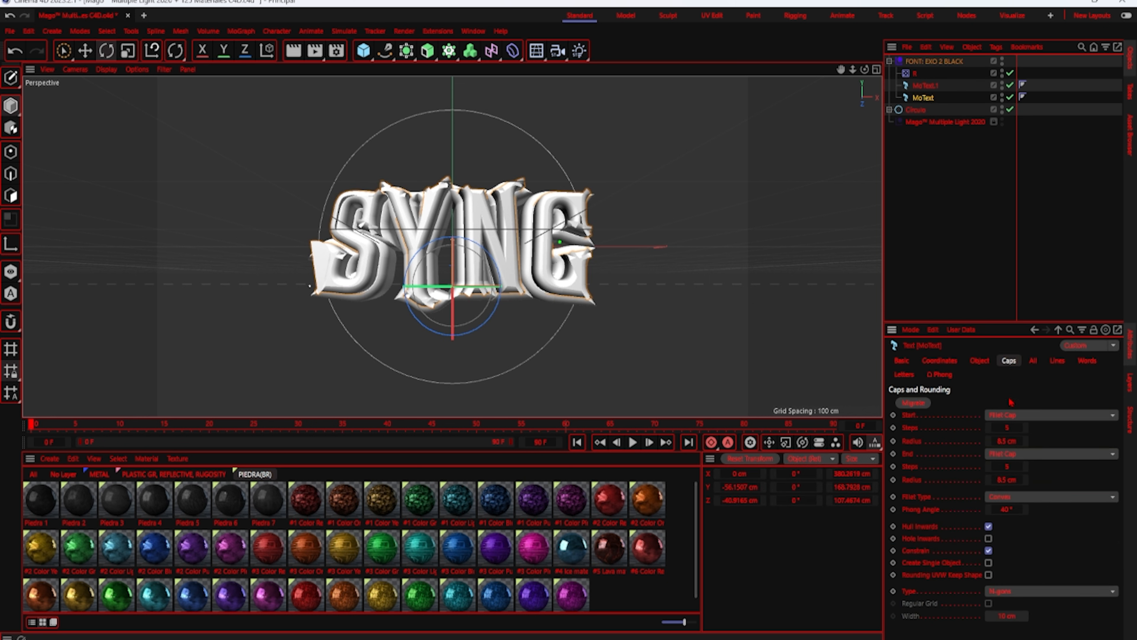
{"action": "left_click", "coordinate": [989, 442]}
{"action": "left_click", "coordinate": [989, 443]}
{"action": "left_click", "coordinate": [988, 442]}
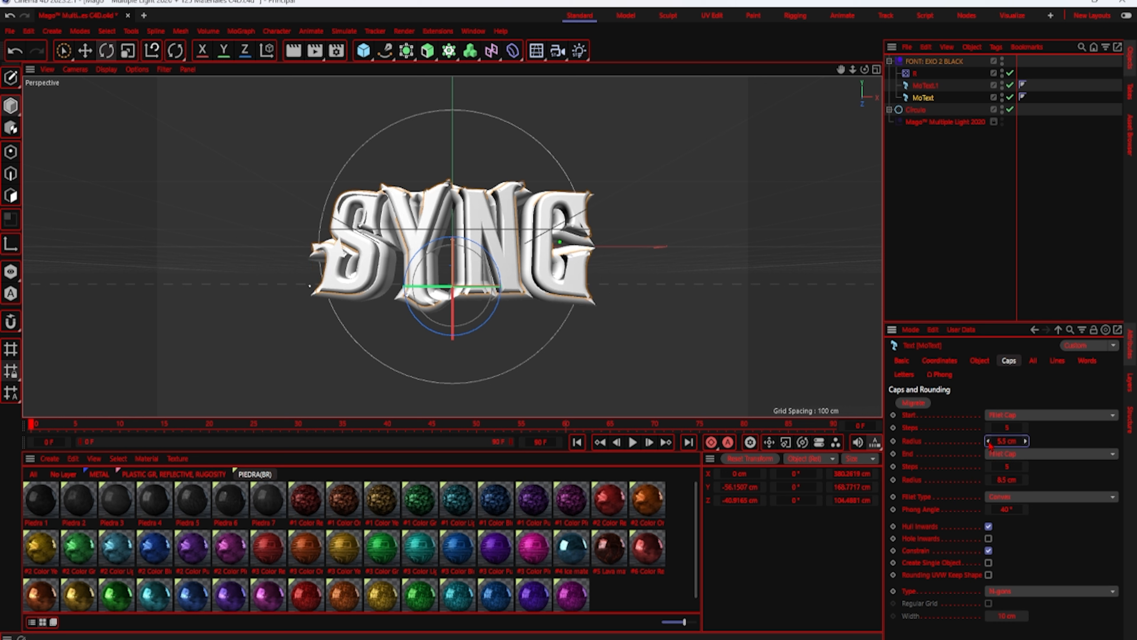
{"action": "left_click", "coordinate": [988, 480]}
{"action": "left_click", "coordinate": [988, 481]}
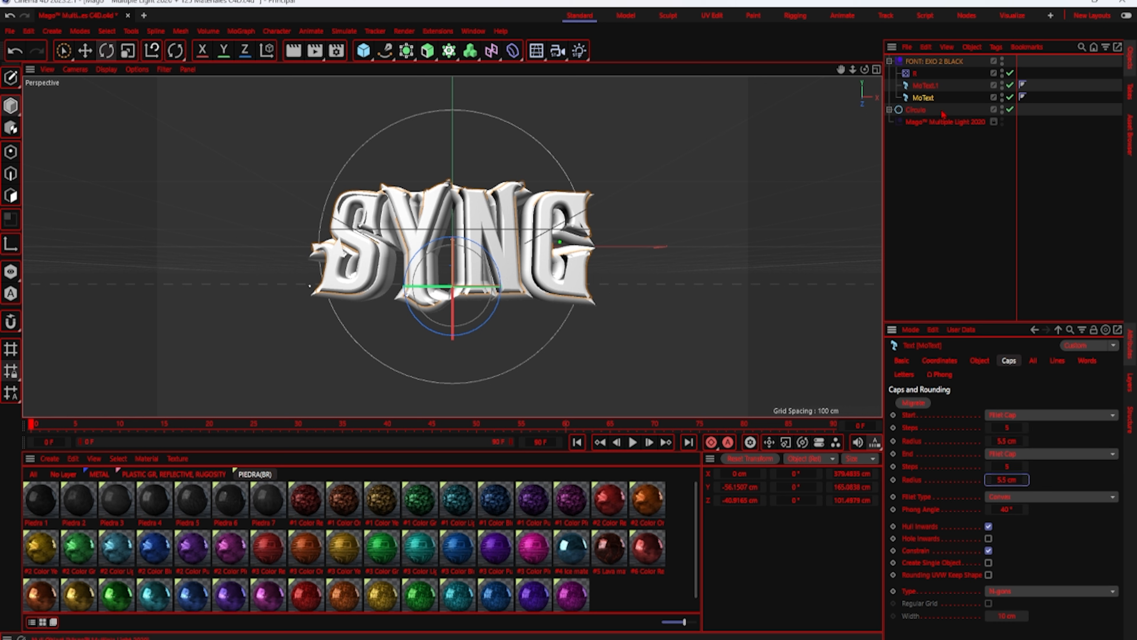
- Set the start and end cap fillet radii of MoText.1 to 8 cm
{"action": "left_click", "coordinate": [933, 87]}
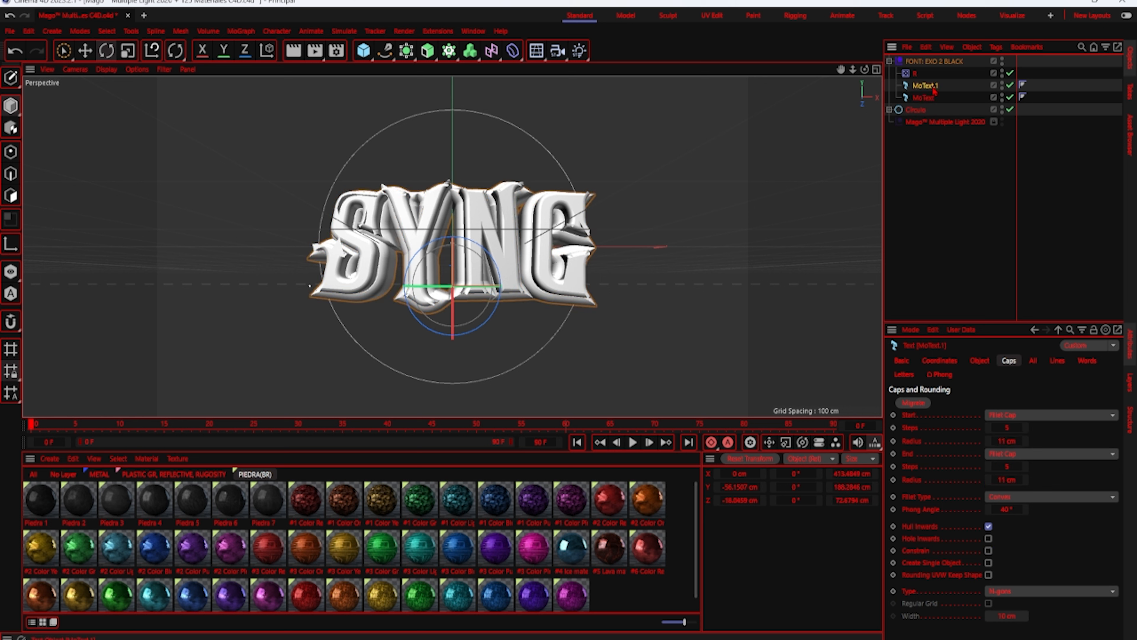
{"action": "left_click", "coordinate": [988, 441]}
{"action": "left_click", "coordinate": [989, 441]}
{"action": "left_click", "coordinate": [988, 442]}
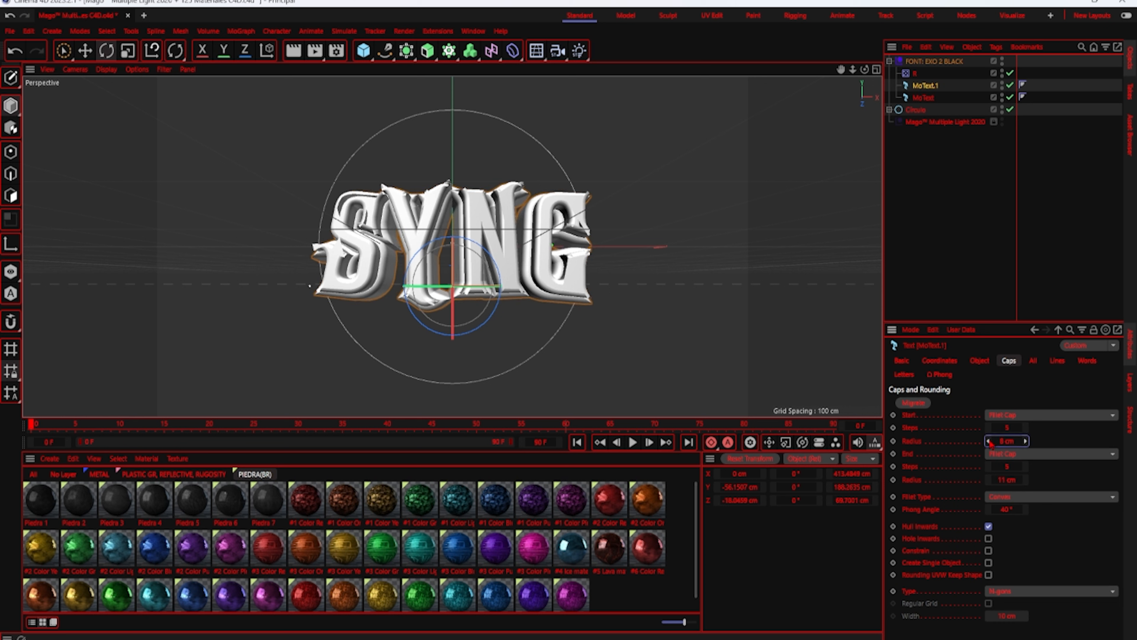
{"action": "left_click", "coordinate": [990, 480]}
{"action": "left_click", "coordinate": [989, 480]}
{"action": "left_click", "coordinate": [989, 480]}
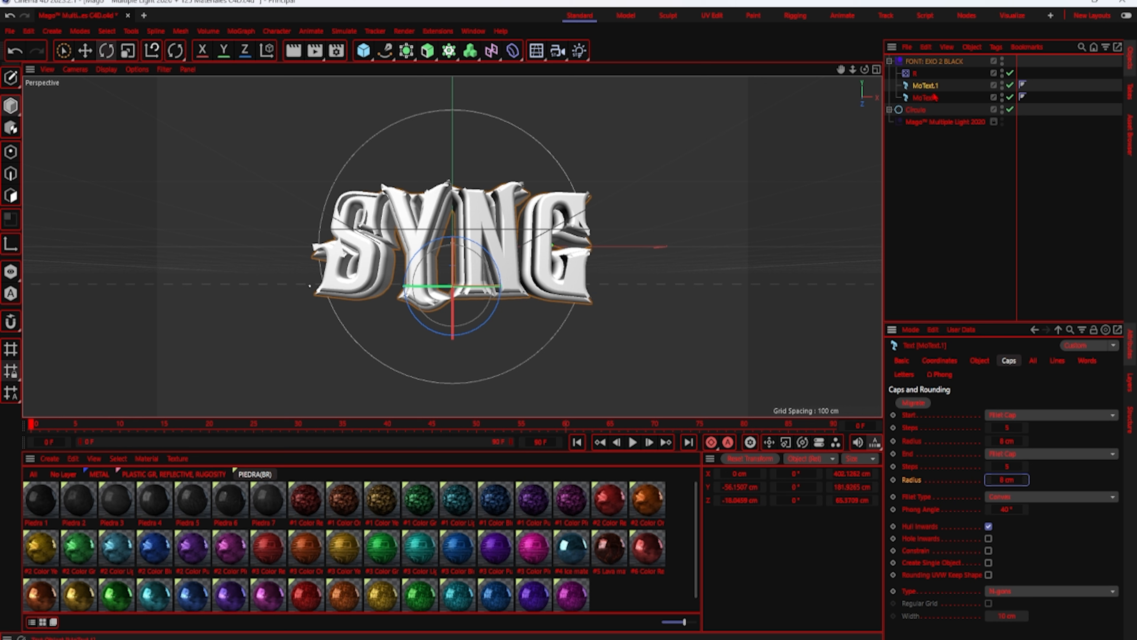
- Set MoText's start cap radius to 0.5 cm and reduce its end cap radius to match
{"action": "left_click", "coordinate": [923, 97]}
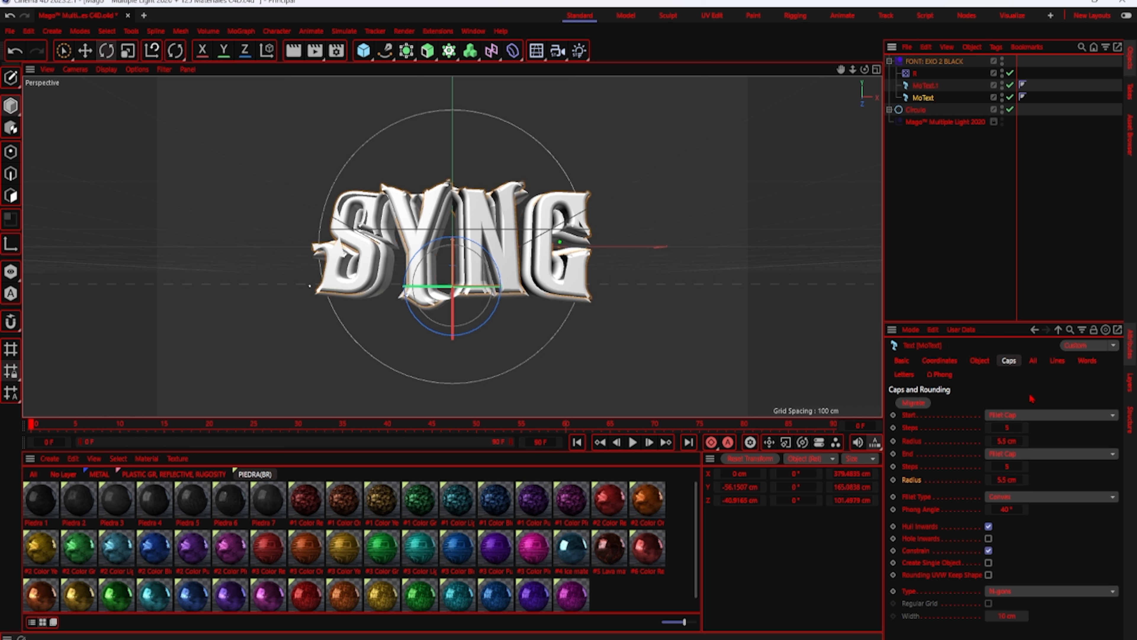
{"action": "left_click", "coordinate": [989, 442]}
{"action": "left_click", "coordinate": [989, 443]}
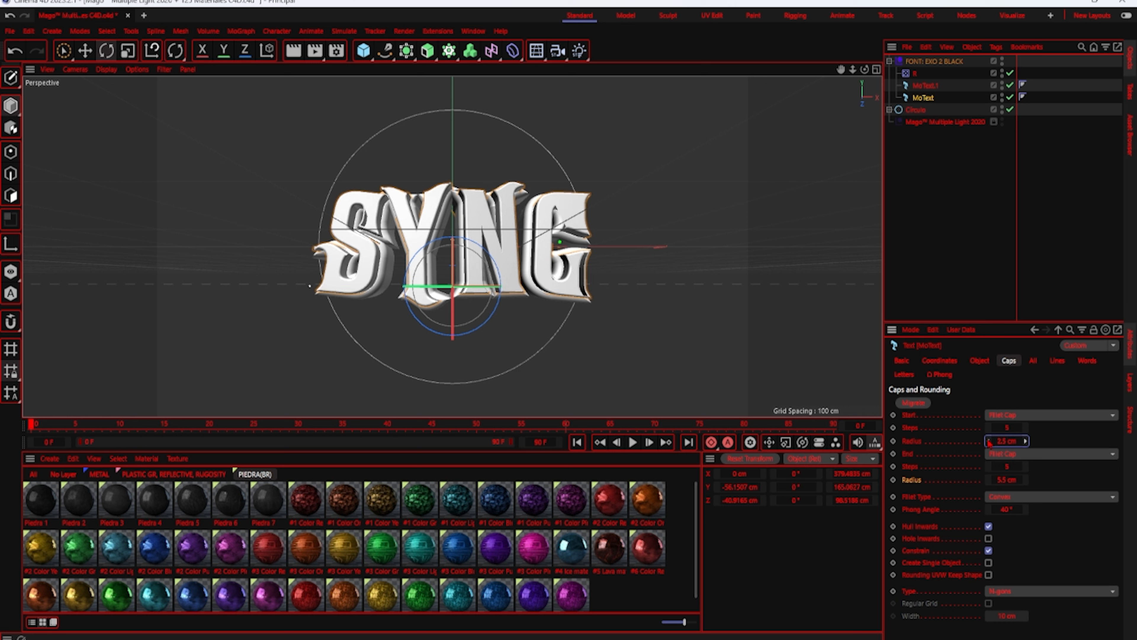
{"action": "left_click", "coordinate": [989, 442]}
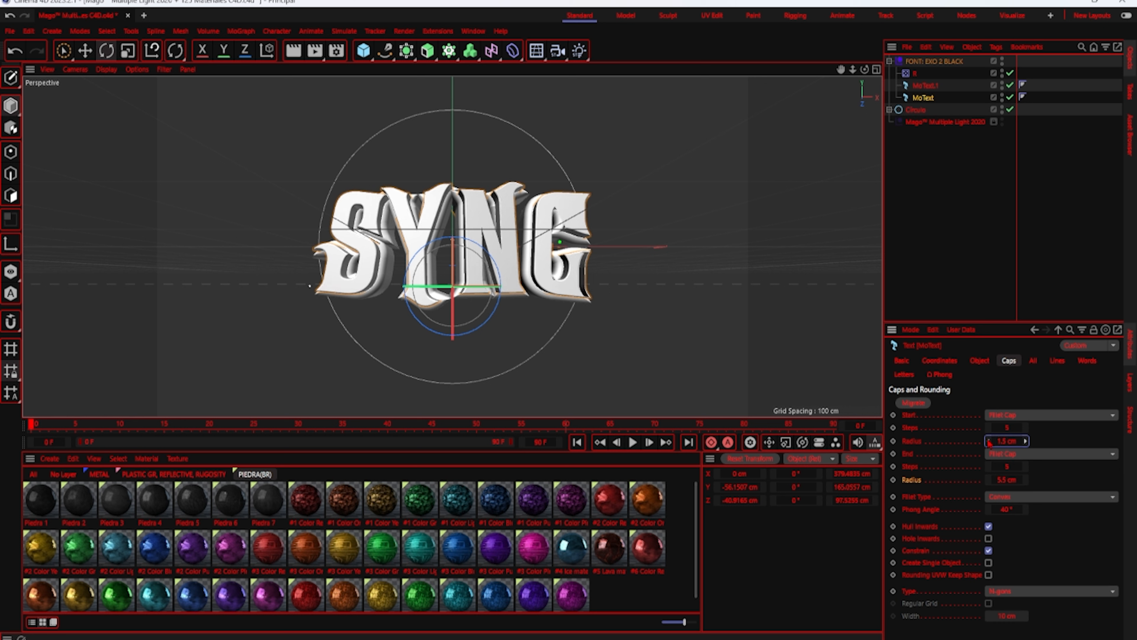
{"action": "left_click", "coordinate": [989, 480]}
{"action": "left_click", "coordinate": [989, 442]}
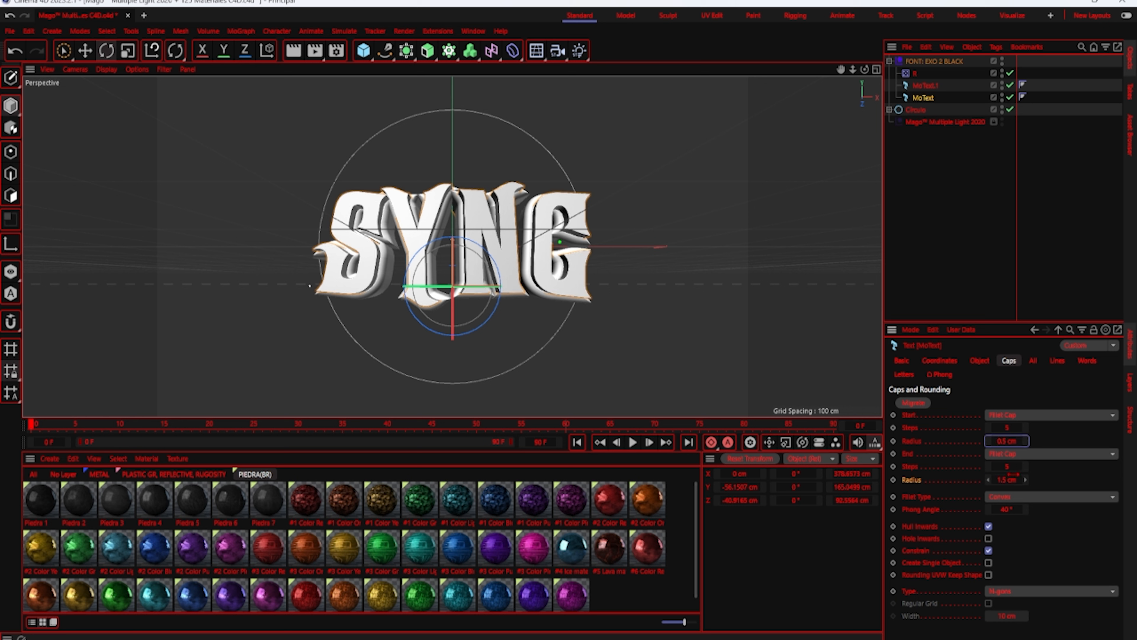
{"action": "left_click", "coordinate": [989, 479]}
- Set MoText.1's start cap radius to 4 cm and reduce its end cap radius to match
{"action": "left_click", "coordinate": [925, 87]}
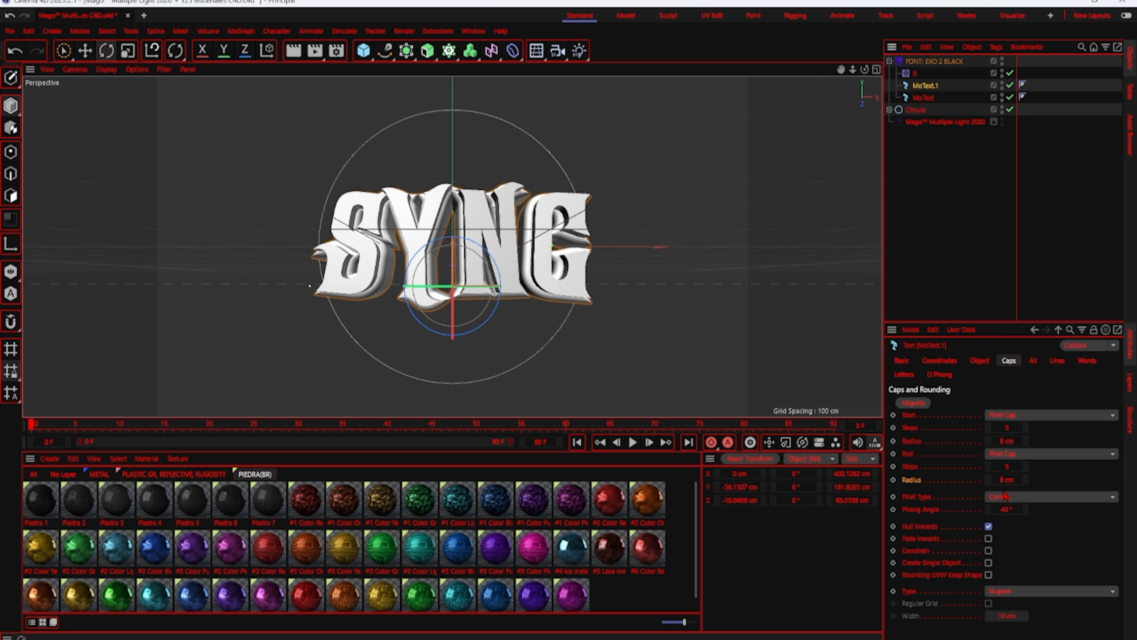
{"action": "left_click", "coordinate": [989, 444]}
{"action": "left_click", "coordinate": [989, 444]}
{"action": "left_click", "coordinate": [989, 444]}
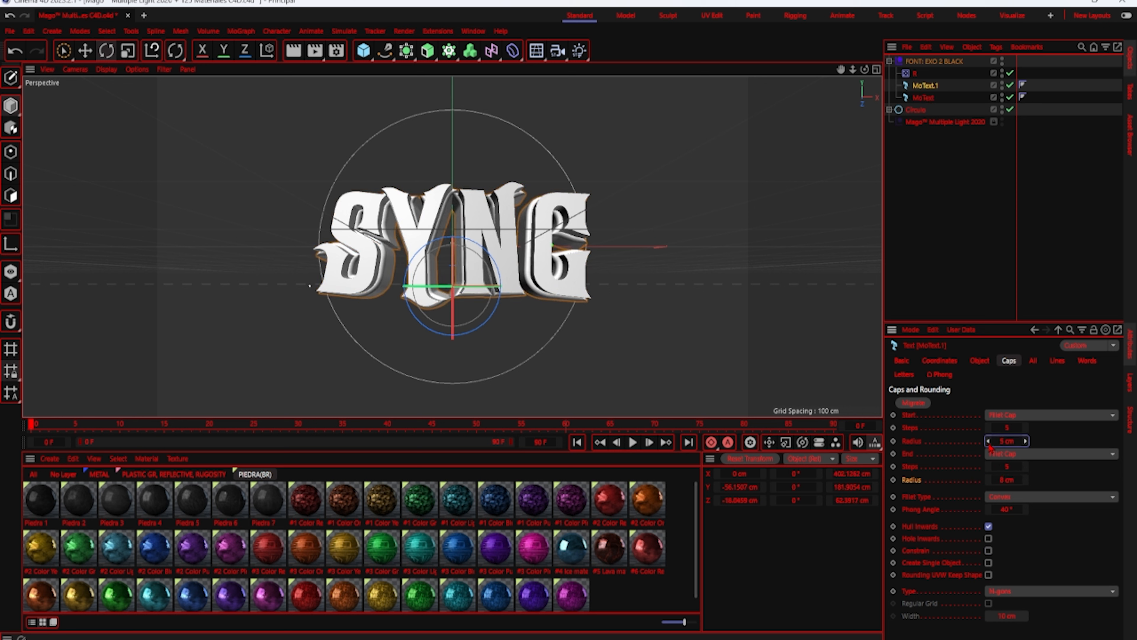
{"action": "left_click", "coordinate": [989, 443]}
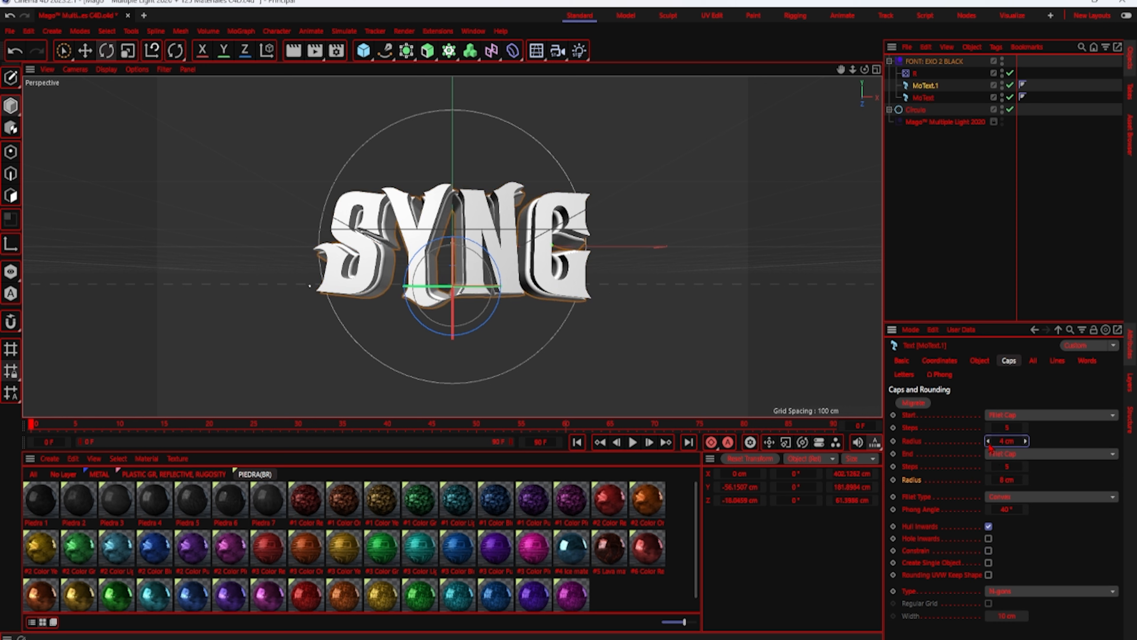
{"action": "left_click", "coordinate": [988, 482]}
{"action": "left_click", "coordinate": [988, 482]}
{"action": "left_click", "coordinate": [988, 482]}
{"action": "left_click", "coordinate": [988, 483]}
{"action": "left_click", "coordinate": [1002, 255]}
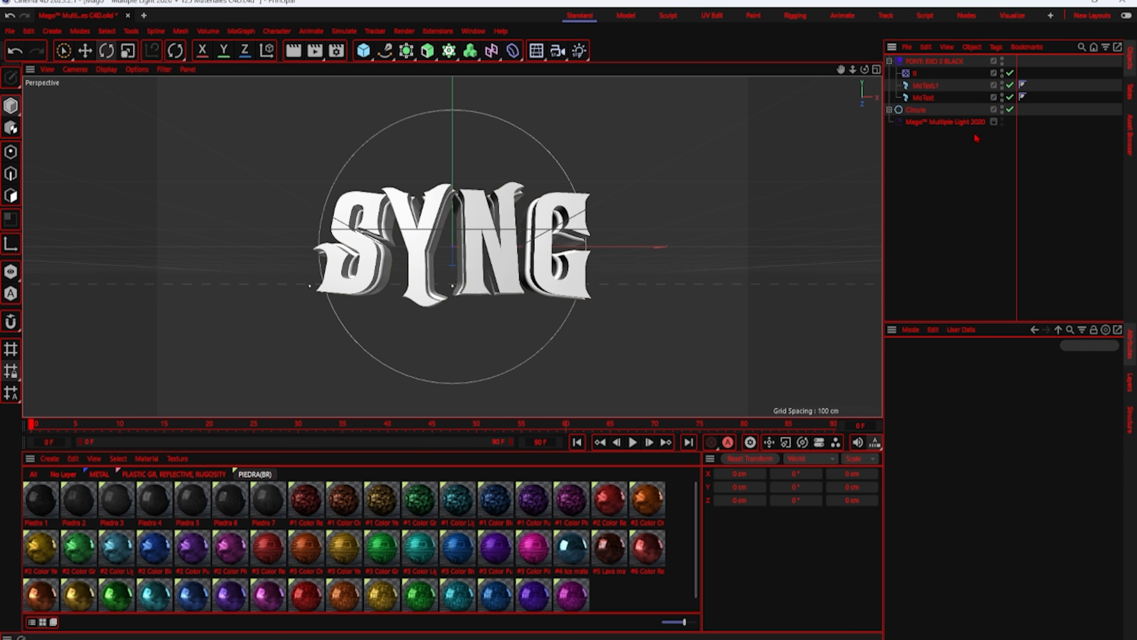
- Increase the horizontal letter spacing of both text objects to about 25 cm
{"action": "left_click", "coordinate": [924, 97]}
{"action": "left_click", "coordinate": [923, 90], "text": "shift"}
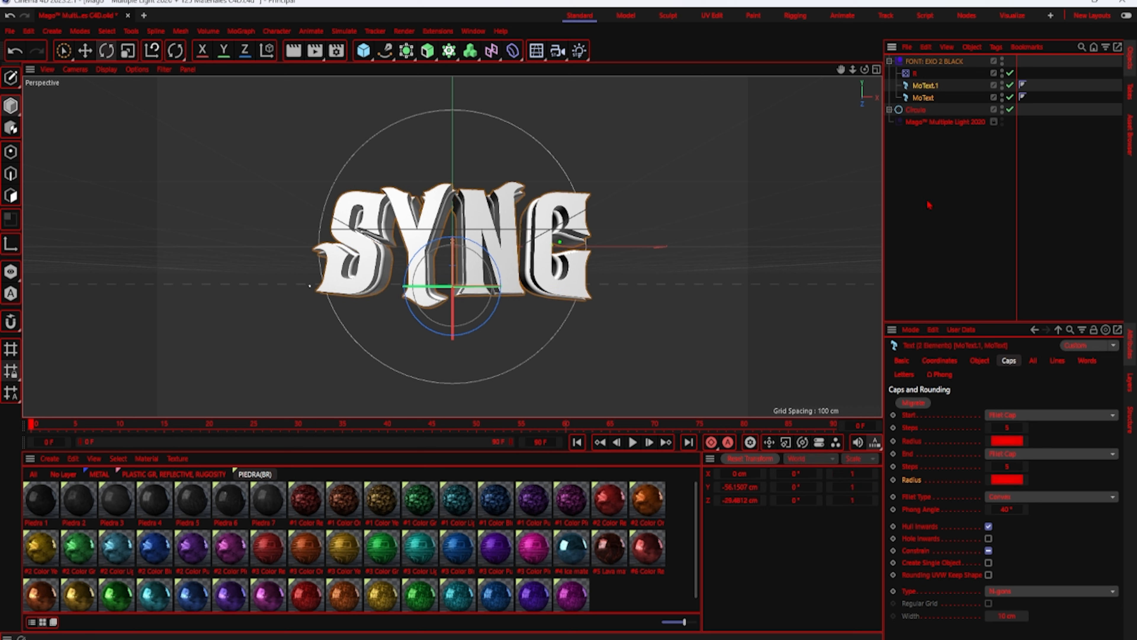
{"action": "left_click", "coordinate": [980, 361]}
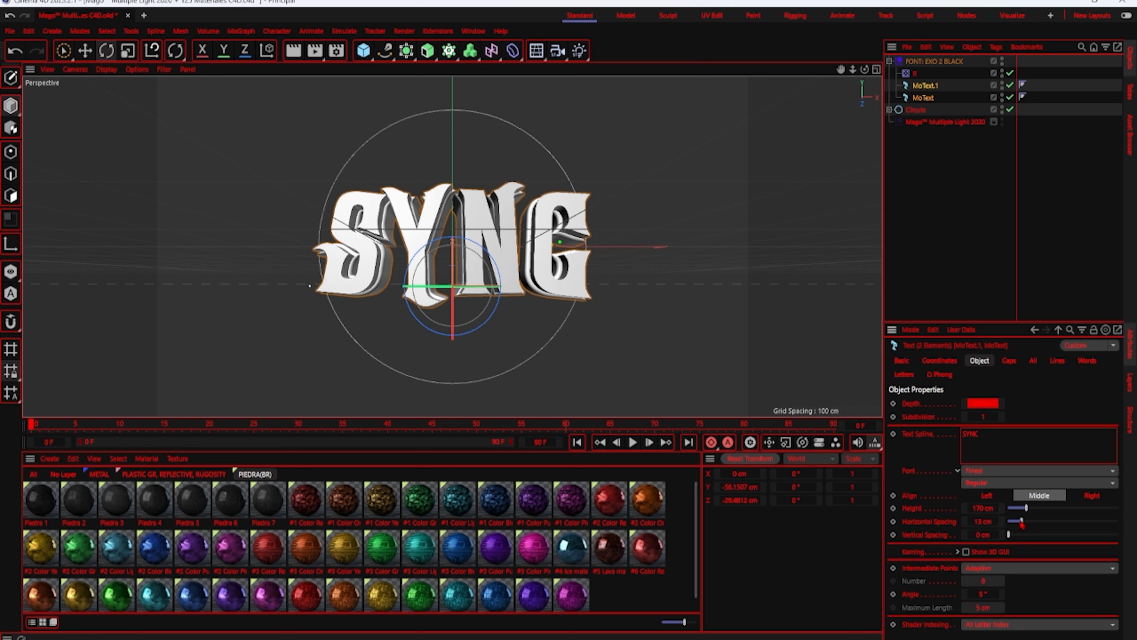
{"action": "left_click_drag", "start_coordinate": [1022, 525], "coordinate": [1035, 525]}
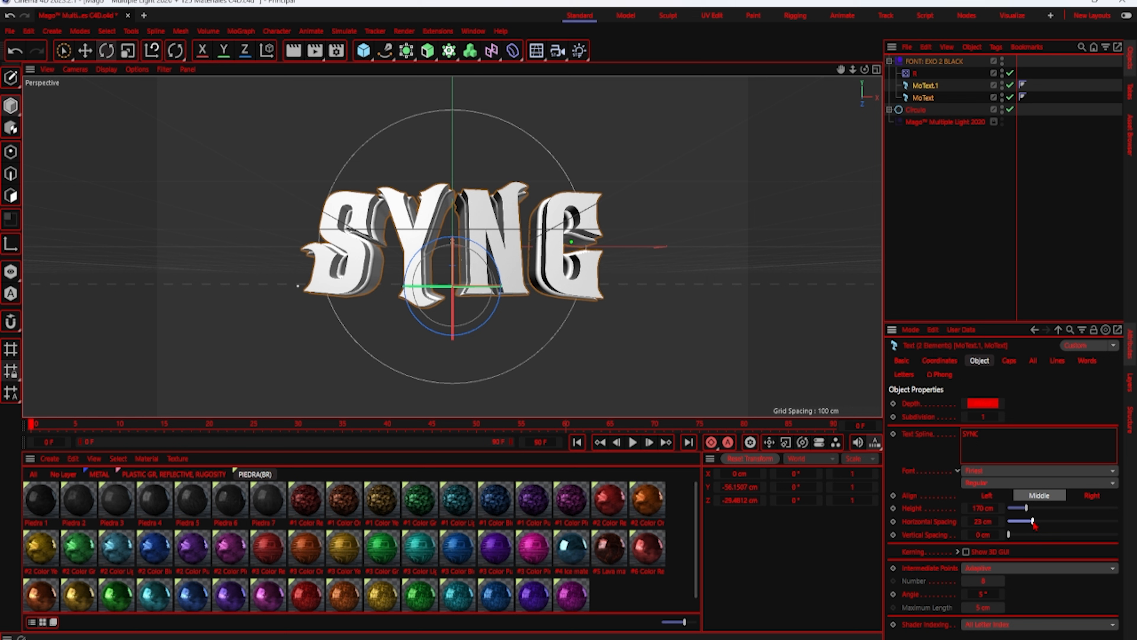
- Change the seed of the Randomize effector R to 12432 to vary the letters' placement
{"action": "left_click", "coordinate": [915, 73]}
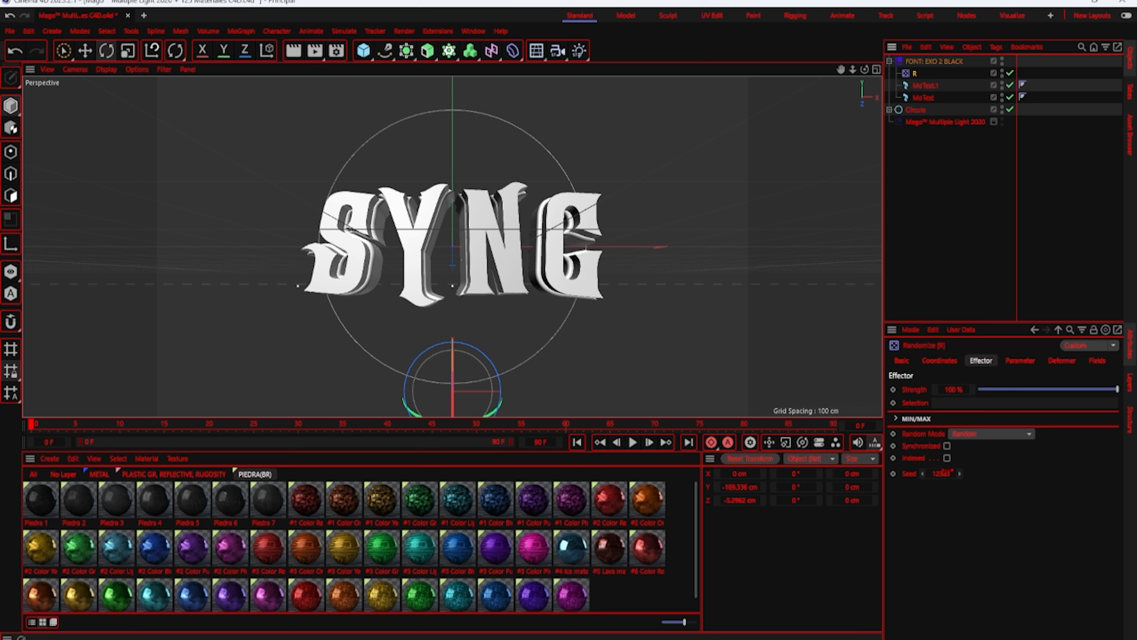
{"action": "left_click", "coordinate": [960, 474]}
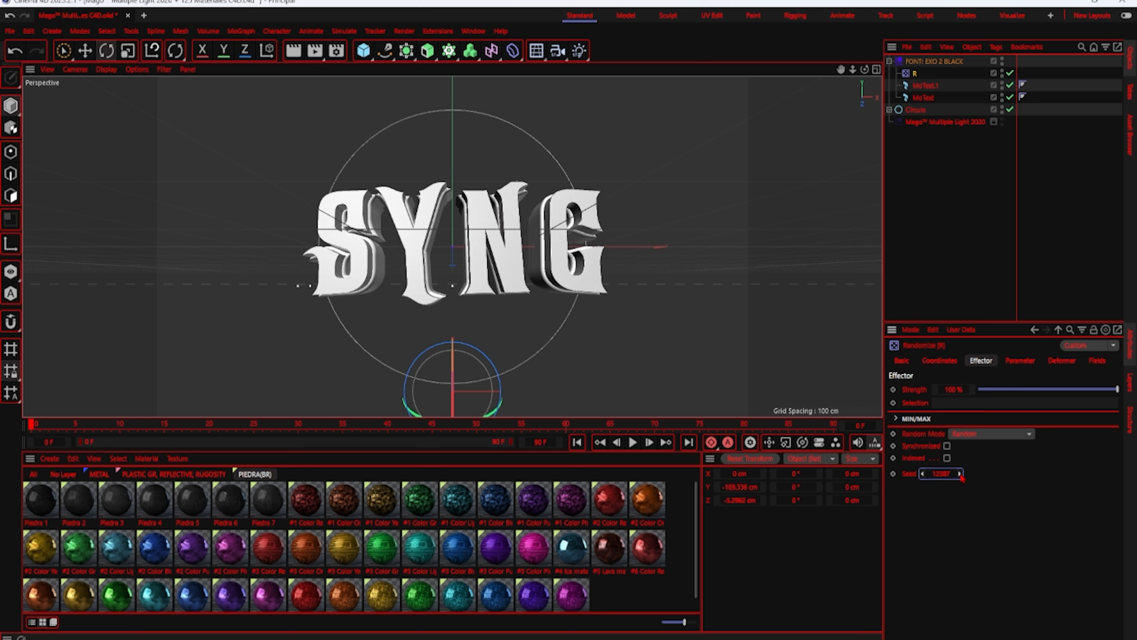
{"action": "left_click", "coordinate": [959, 473]}
{"action": "left_click", "coordinate": [959, 474]}
{"action": "left_click", "coordinate": [959, 473]}
{"action": "left_click", "coordinate": [960, 474]}
{"action": "left_click", "coordinate": [960, 474]}
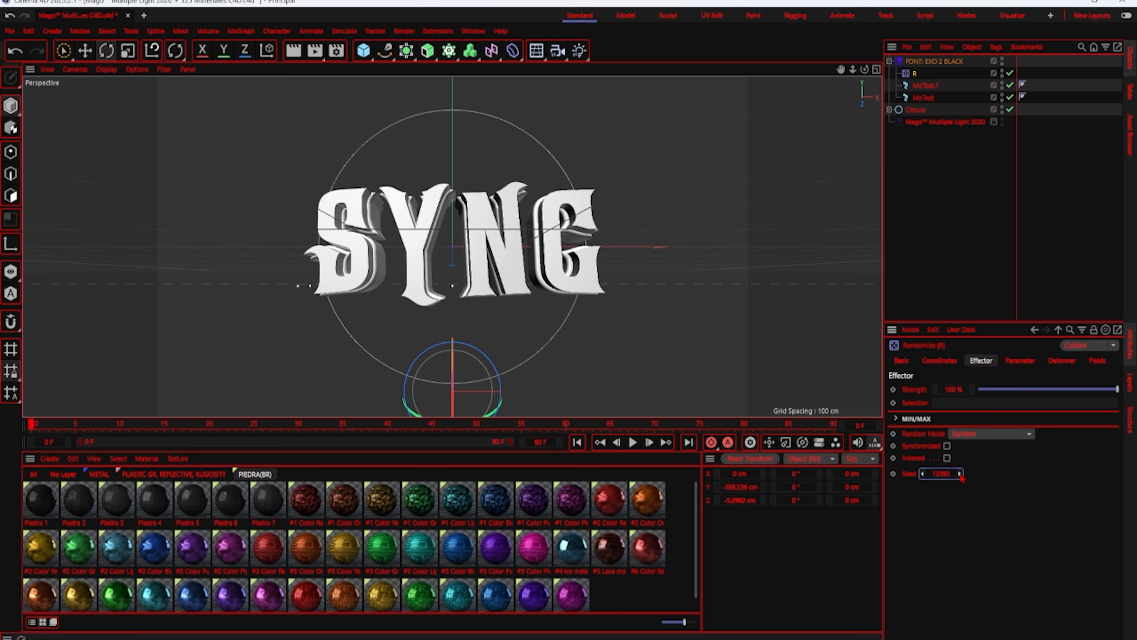
{"action": "left_click", "coordinate": [960, 474]}
{"action": "left_click", "coordinate": [960, 474]}
{"action": "left_click", "coordinate": [959, 473]}
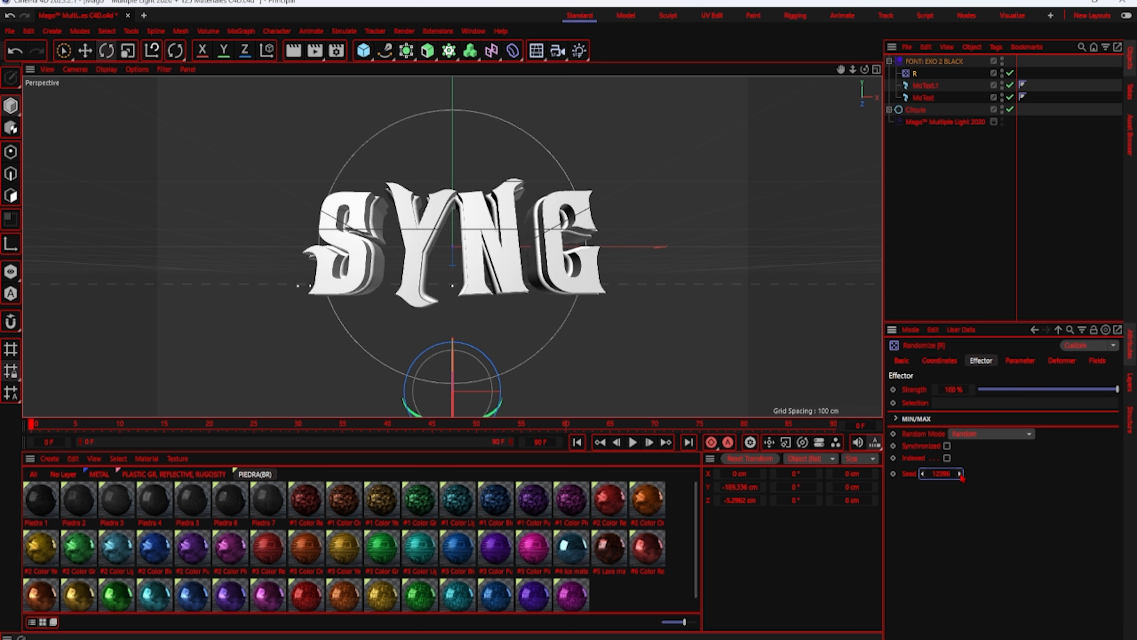
{"action": "left_click", "coordinate": [960, 474]}
{"action": "left_click", "coordinate": [959, 474]}
{"action": "left_click", "coordinate": [959, 474]}
{"action": "left_click", "coordinate": [960, 474]}
{"action": "left_click", "coordinate": [959, 474]}
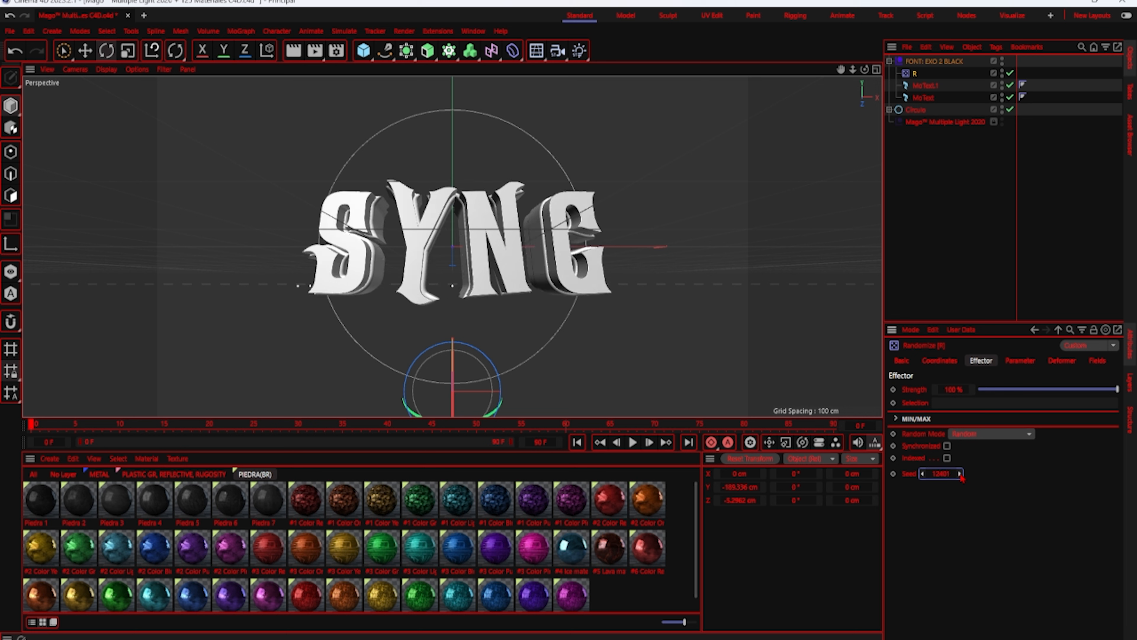
{"action": "left_click", "coordinate": [960, 473]}
{"action": "left_click", "coordinate": [960, 473]}
{"action": "left_click", "coordinate": [959, 474]}
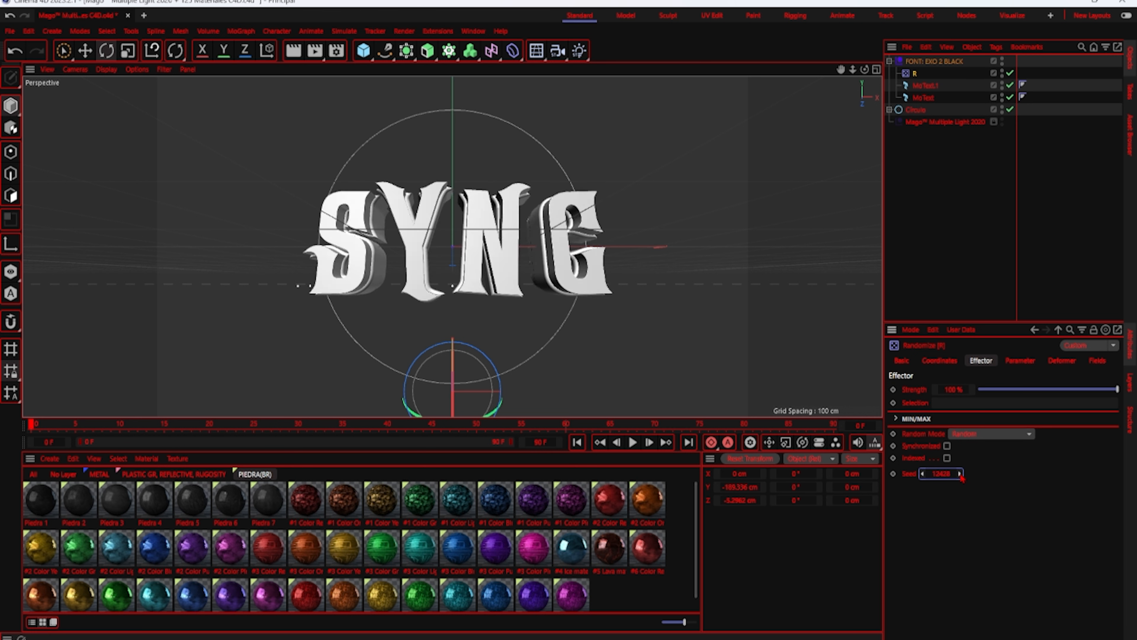
{"action": "left_click", "coordinate": [959, 473]}
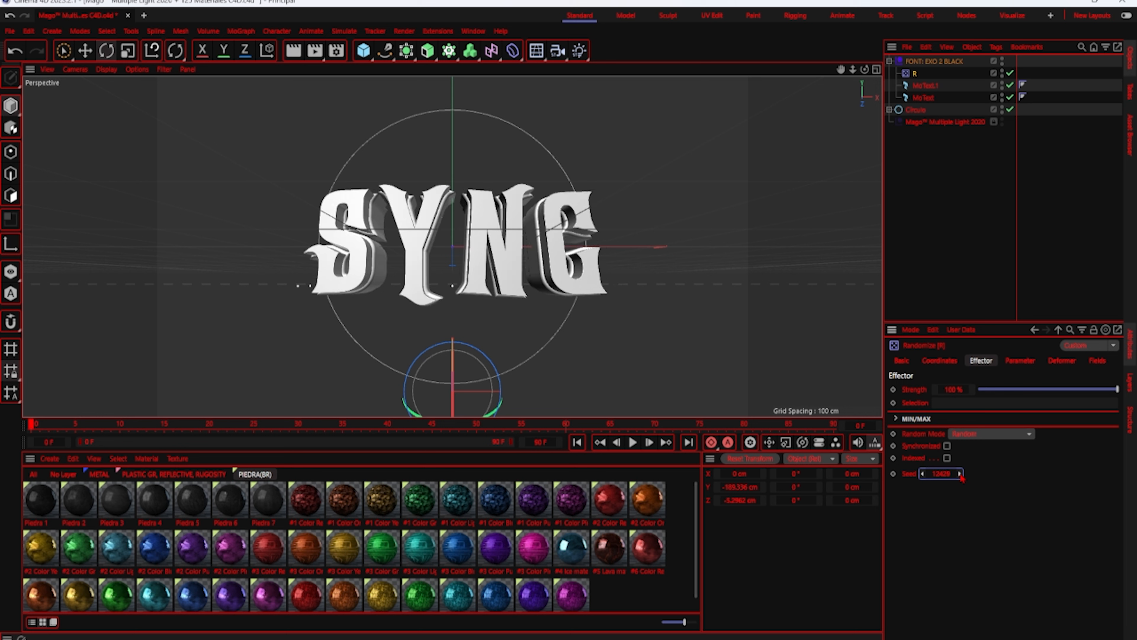
{"action": "left_click", "coordinate": [959, 473]}
{"action": "left_click", "coordinate": [959, 474]}
{"action": "left_click", "coordinate": [960, 473]}
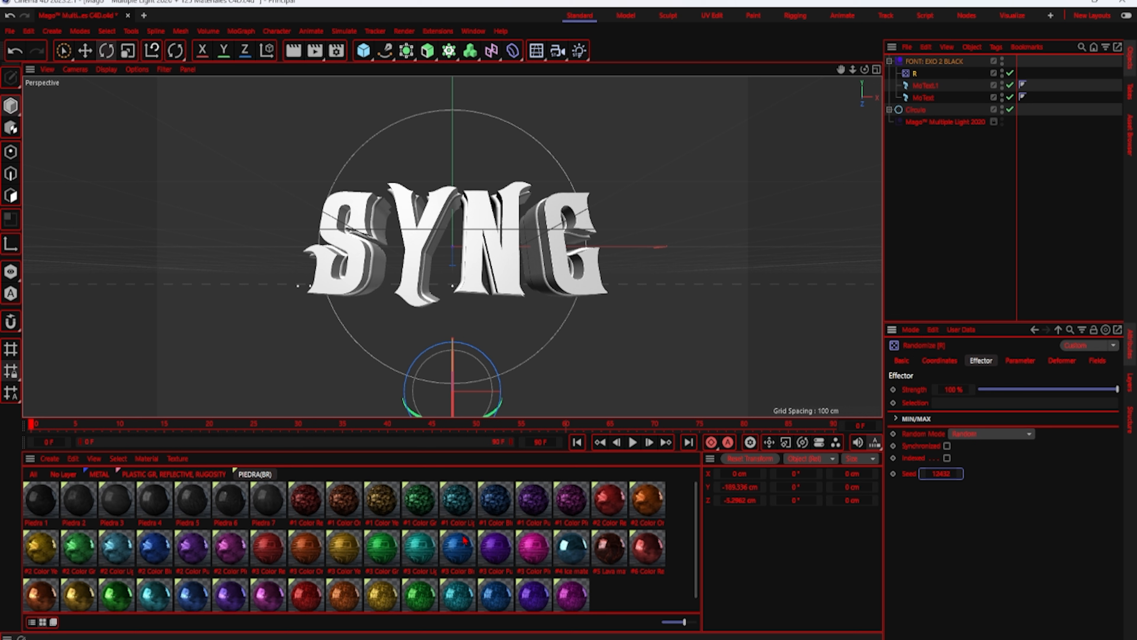
- Apply the Piedra 1 stone material to MoText and the #4 Ice material to MoText.1
{"action": "left_click", "coordinate": [47, 505]}
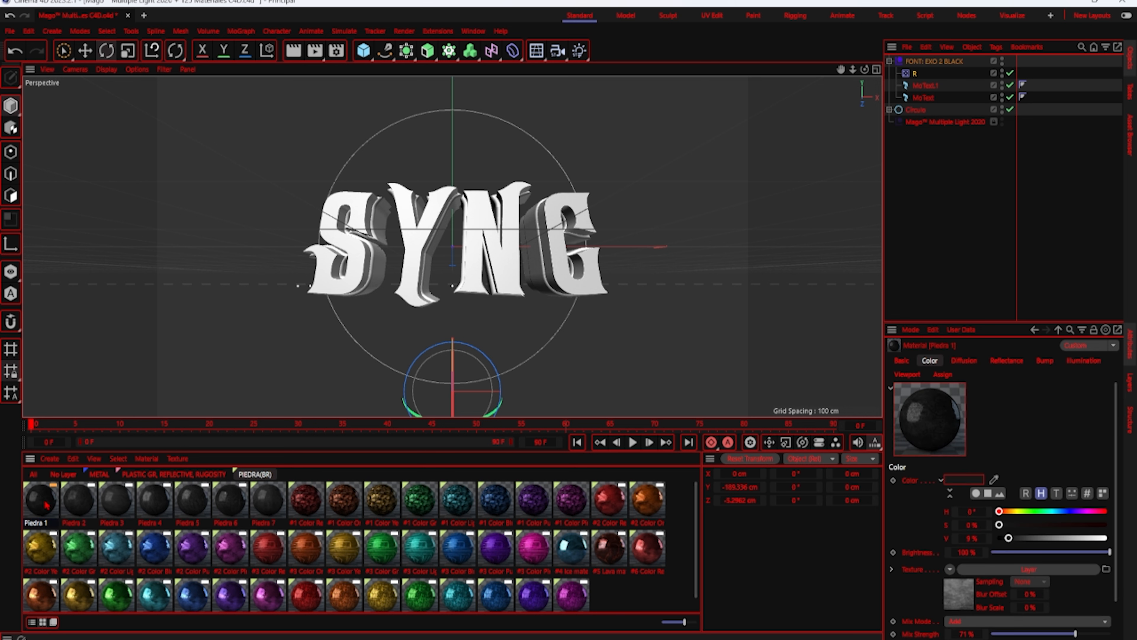
{"action": "left_click_drag", "start_coordinate": [939, 421], "coordinate": [934, 97]}
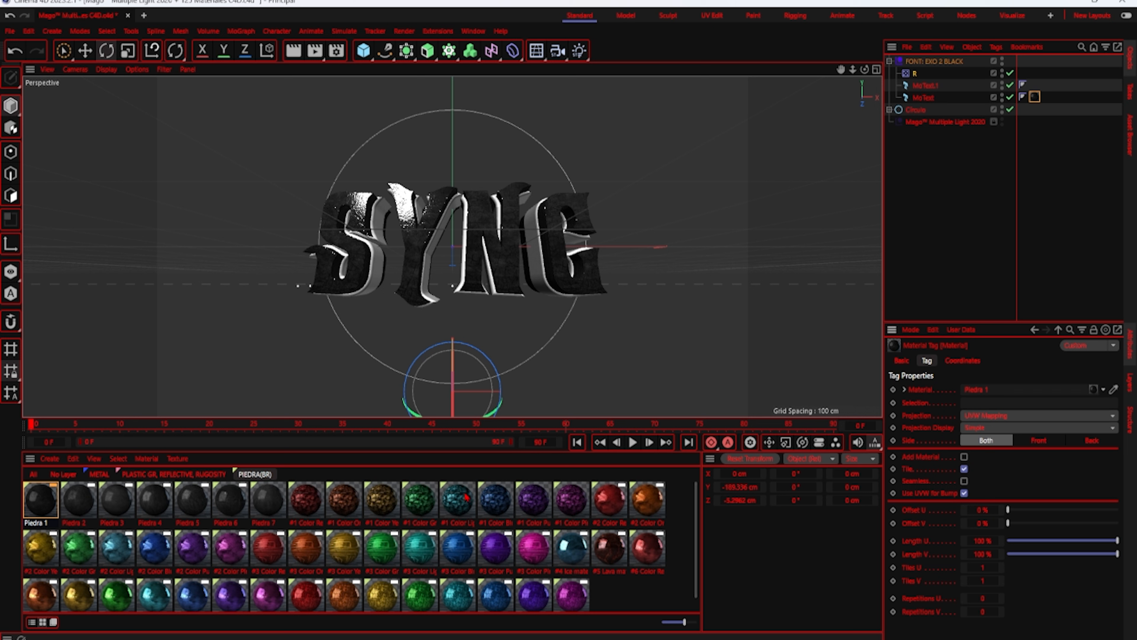
{"action": "left_click", "coordinate": [568, 554]}
{"action": "left_click_drag", "start_coordinate": [943, 429], "coordinate": [943, 87]}
- Set the material tags of both text objects to Cubic projection and enable Seamless
{"action": "left_click", "coordinate": [1035, 97], "text": "ctrl"}
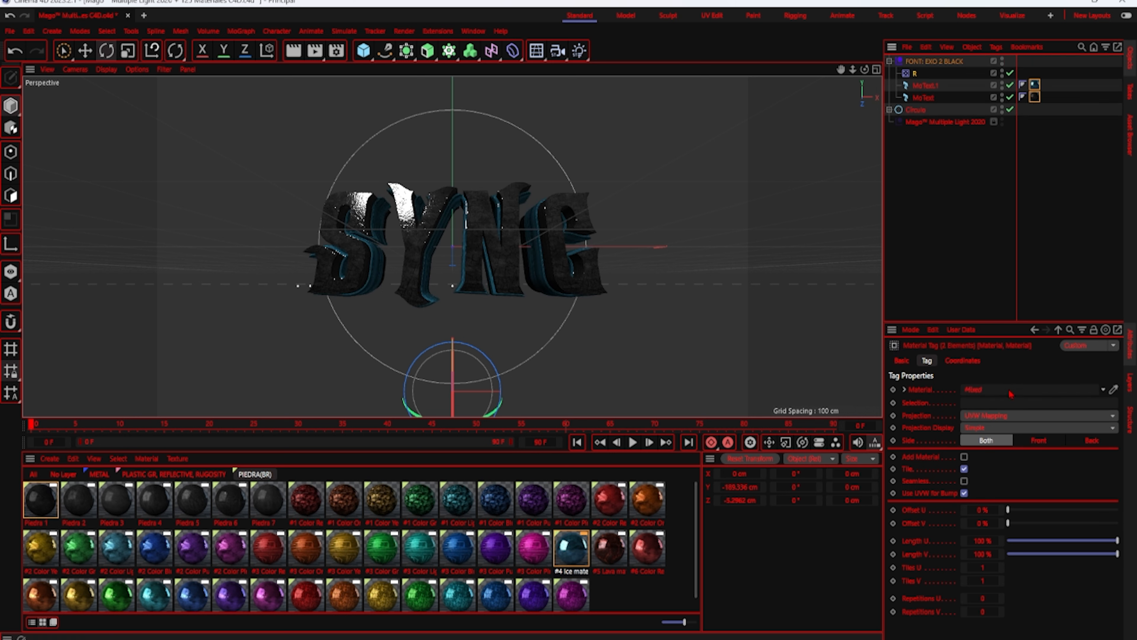
{"action": "left_click", "coordinate": [1003, 418]}
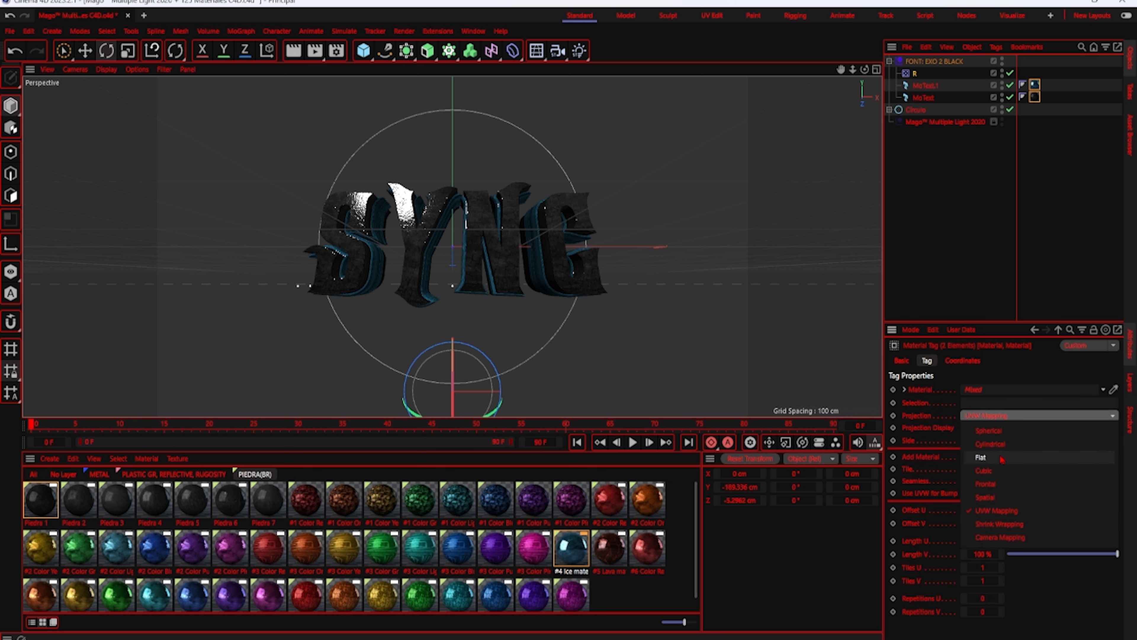
{"action": "left_click", "coordinate": [993, 470]}
{"action": "left_click", "coordinate": [964, 481]}
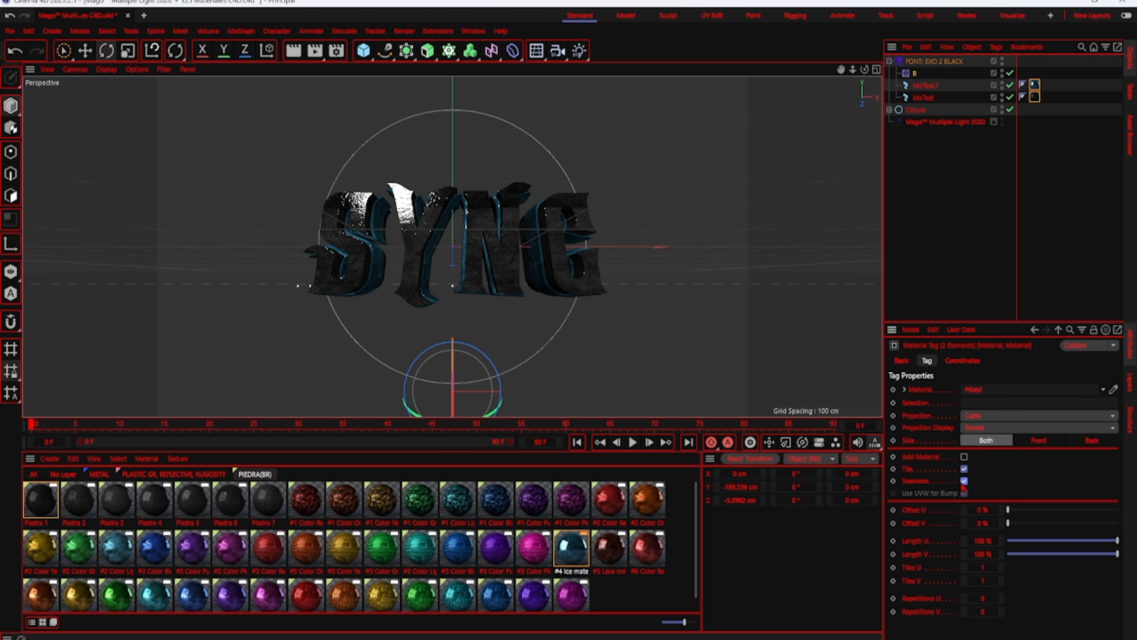
- Preview the stone and ice text as a viewport render with nothing selected
{"action": "left_click", "coordinate": [948, 299]}
{"action": "left_click", "coordinate": [297, 58]}
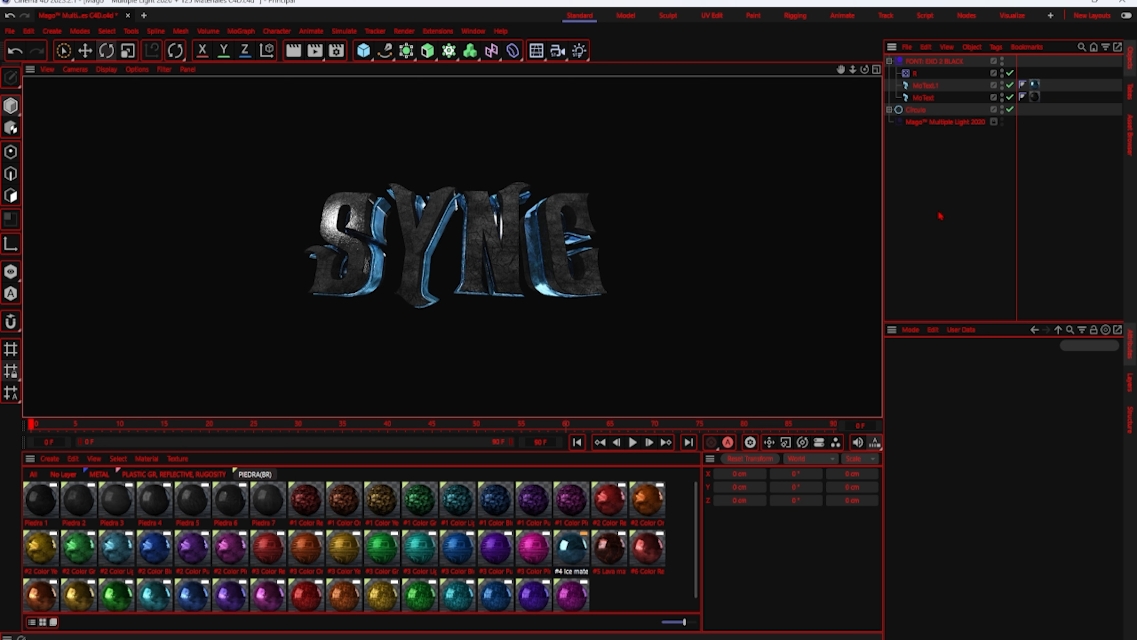
{"action": "left_click", "coordinate": [941, 216]}
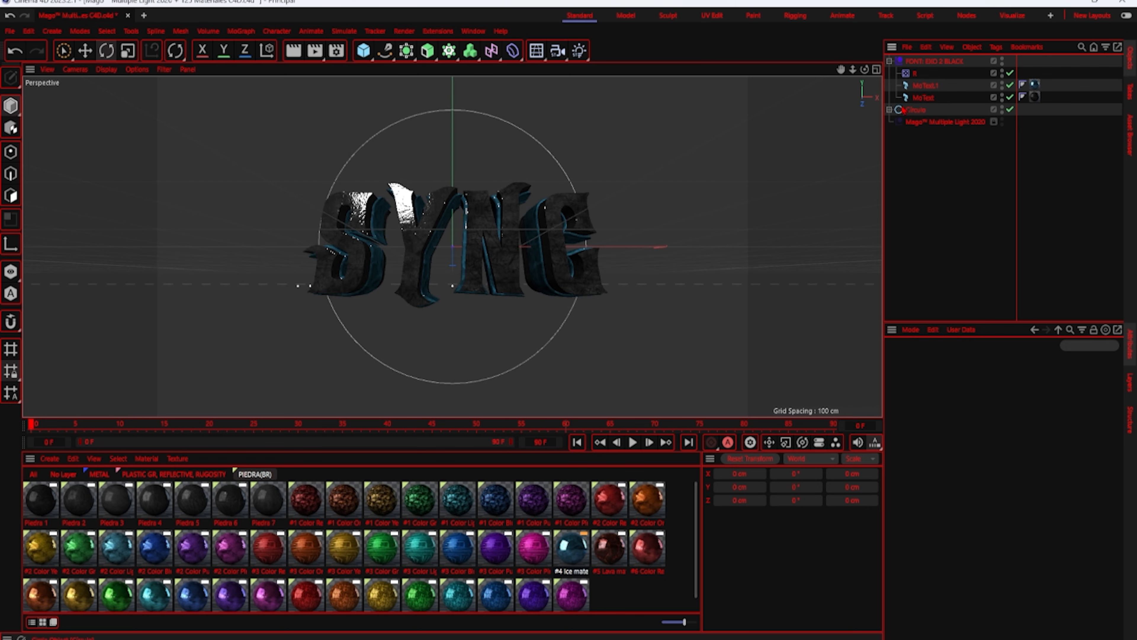
- Rotate the circle that holds the camera to a pitch of about 3.6° and preview the render in the viewport
{"action": "left_click", "coordinate": [890, 109]}
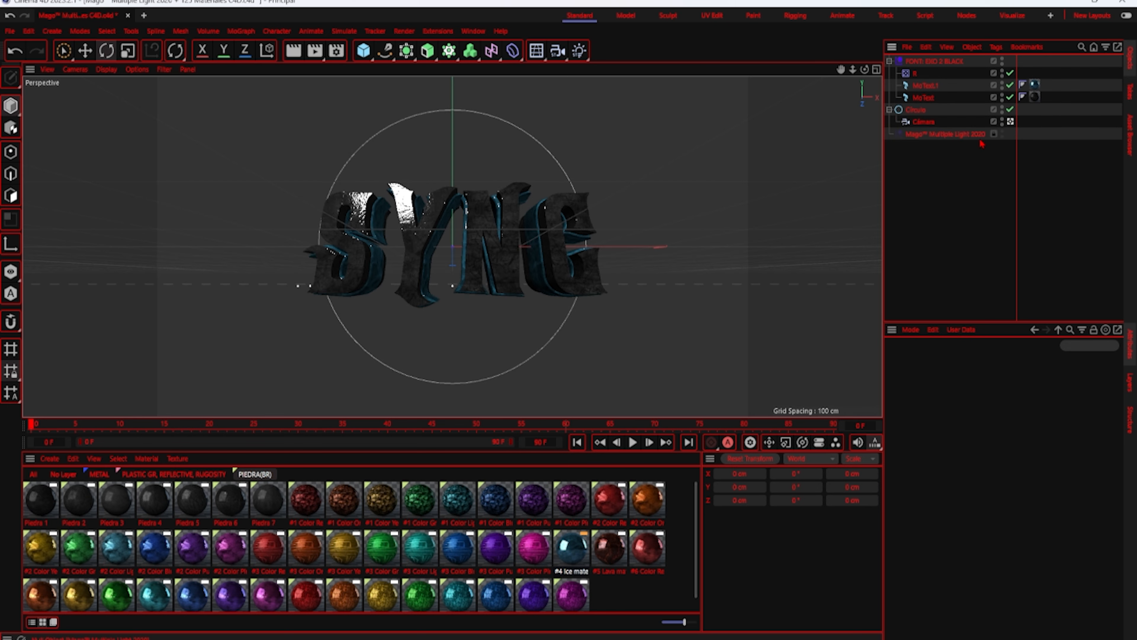
{"action": "left_click", "coordinate": [915, 110]}
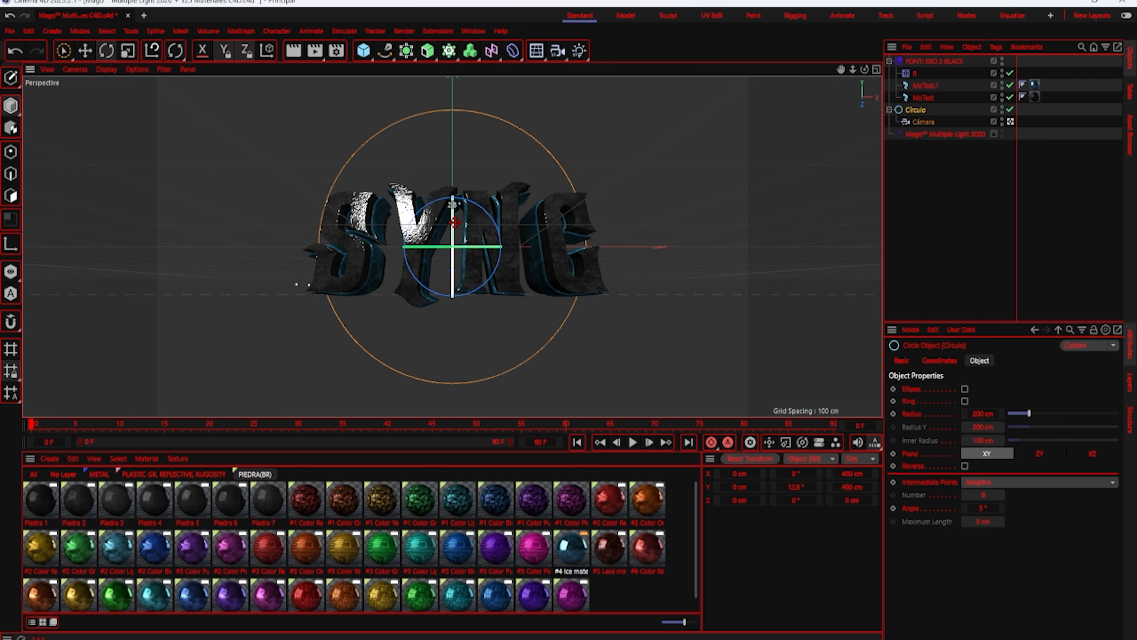
{"action": "left_click_drag", "start_coordinate": [455, 222], "coordinate": [454, 206]}
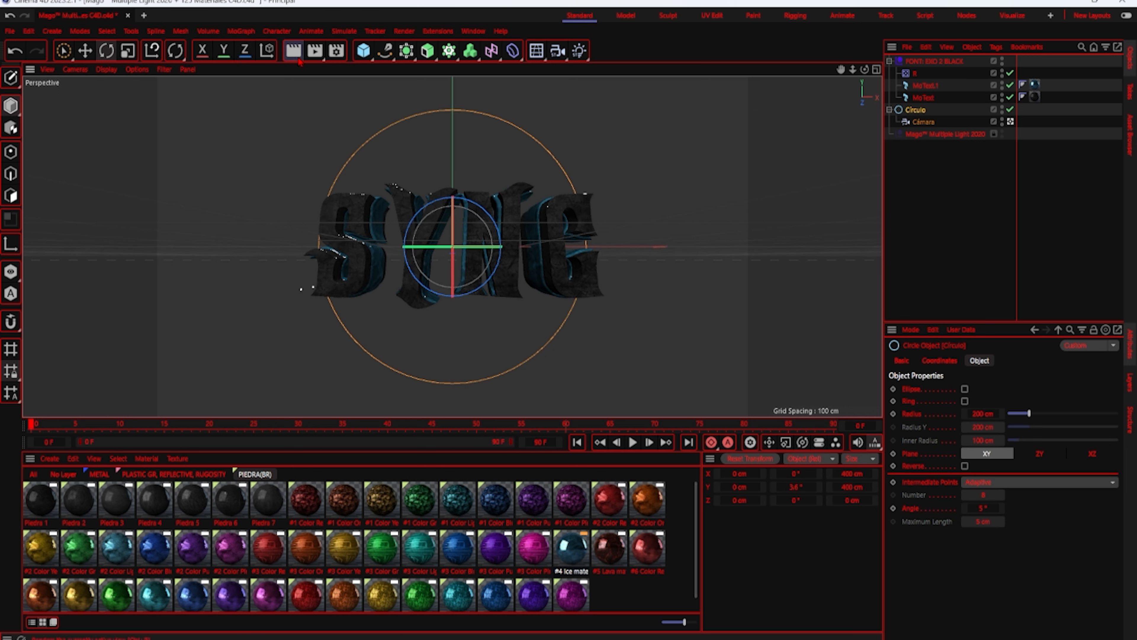
{"action": "left_click", "coordinate": [293, 50]}
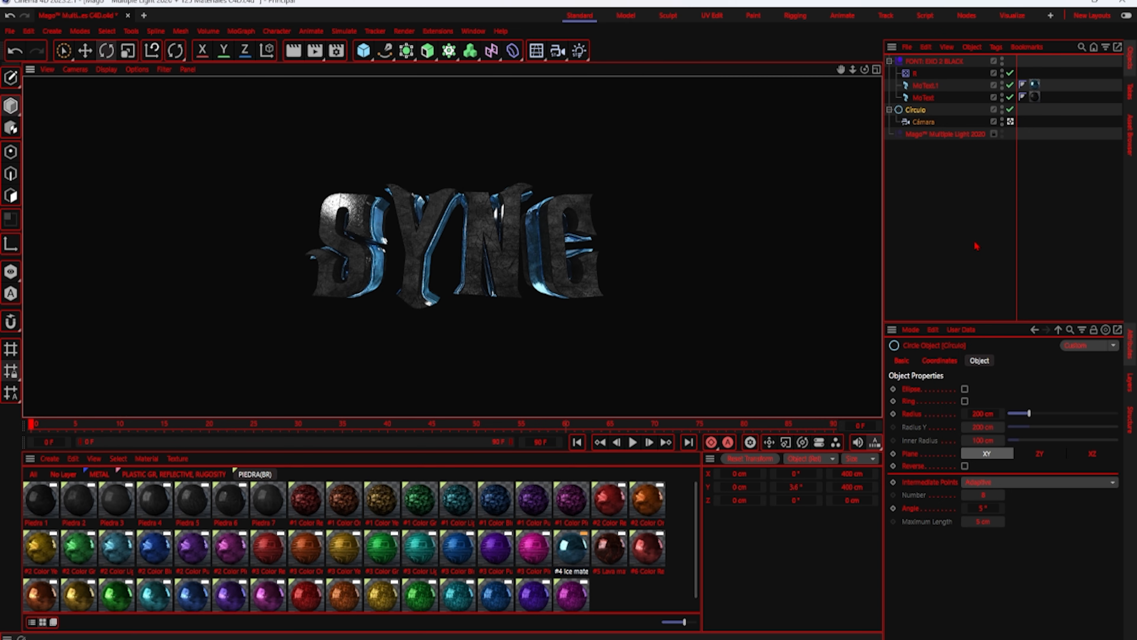
{"action": "left_click", "coordinate": [949, 220]}
- Open the save options in the render settings and bring up the file chooser for the output image
{"action": "left_click", "coordinate": [336, 51]}
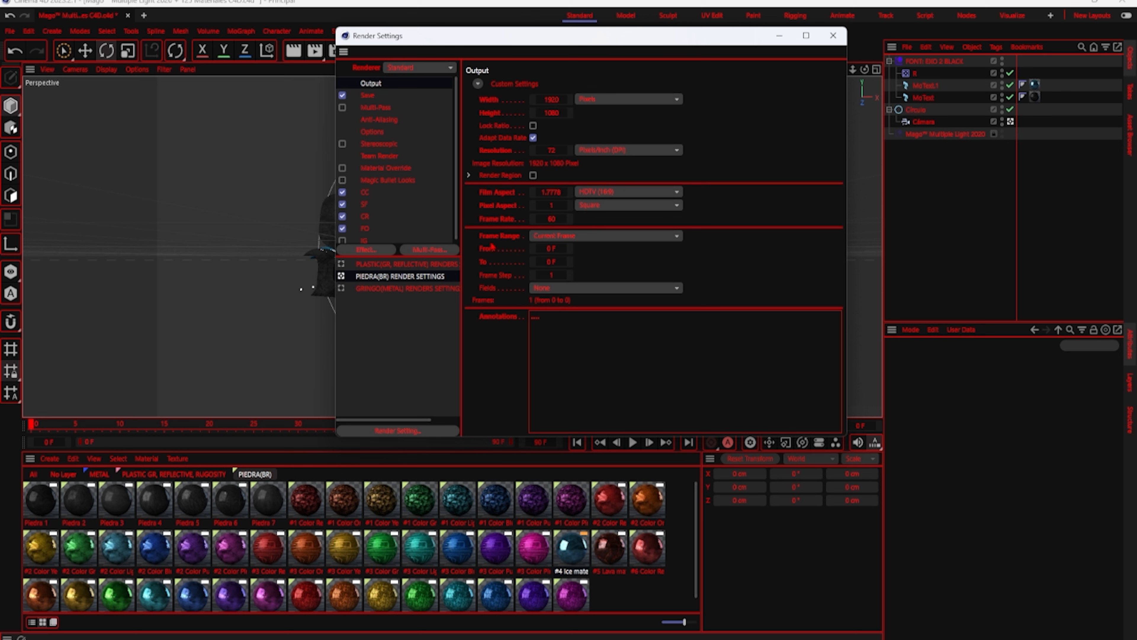
{"action": "left_click", "coordinate": [367, 95]}
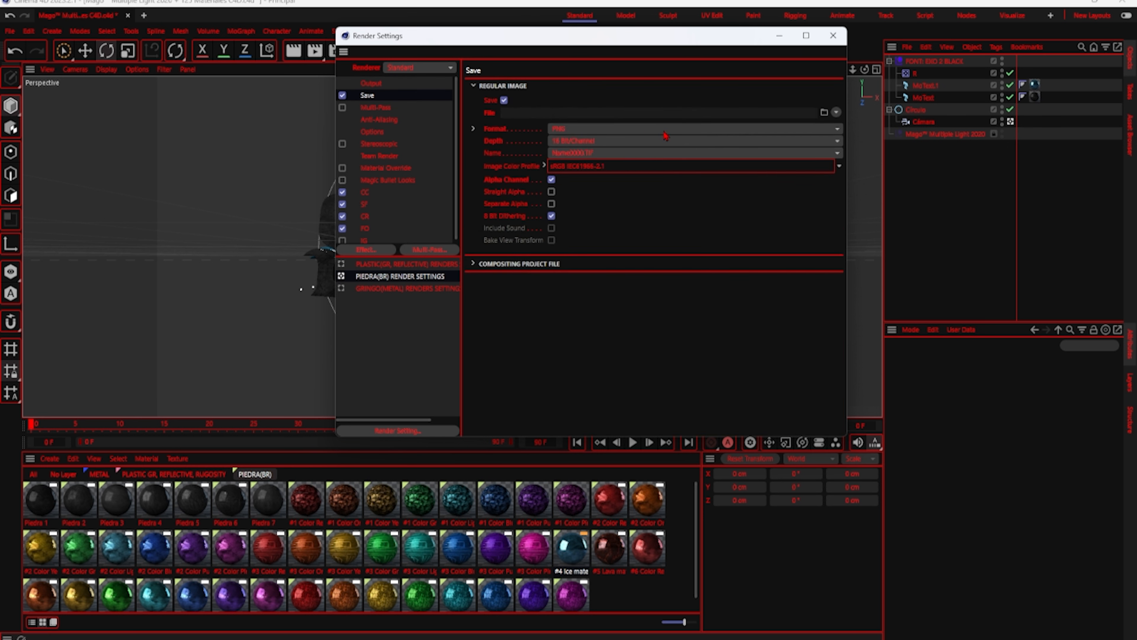
{"action": "left_click", "coordinate": [824, 112]}
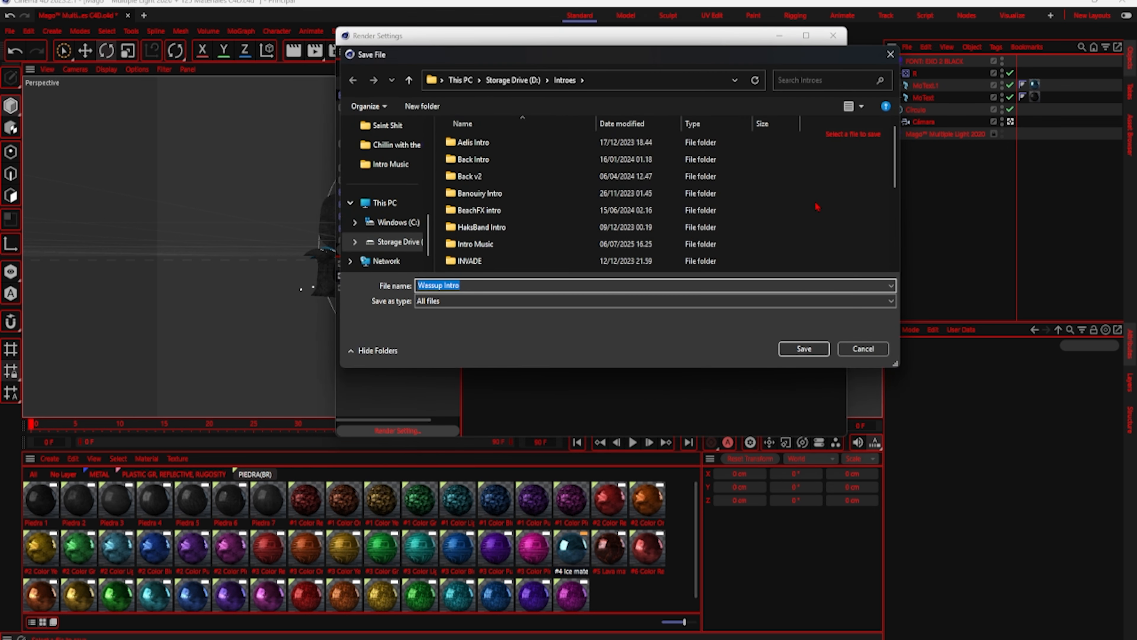
- Create a folder named Sync Tutorial inside Introes and open it as the save location
{"action": "right_click", "coordinate": [862, 183]}
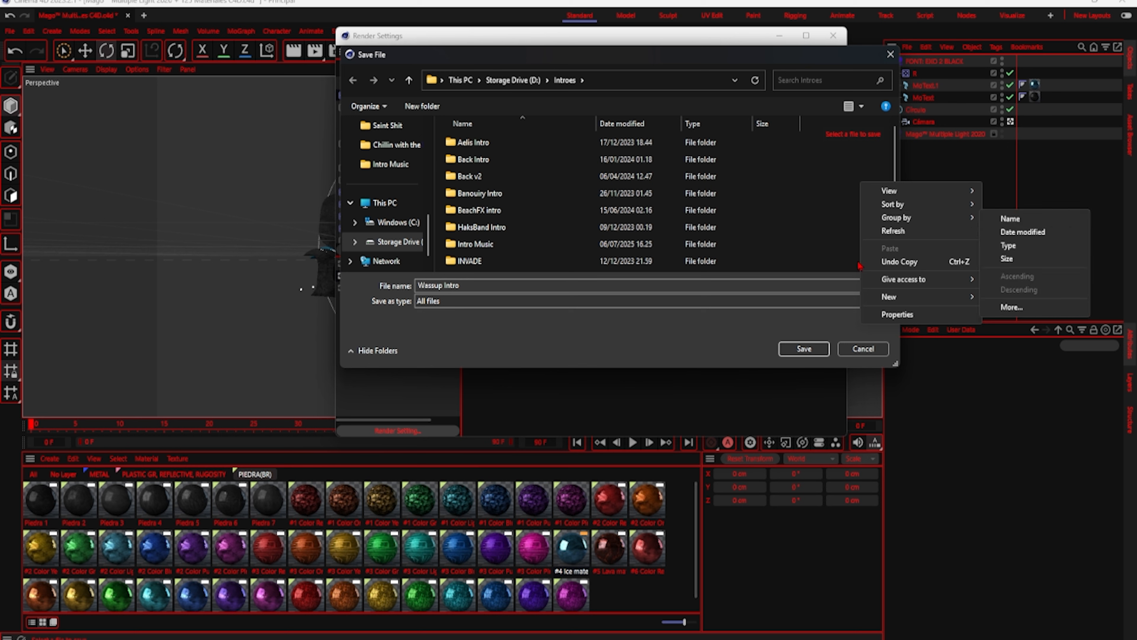
{"action": "mouse_move", "coordinate": [923, 297]}
{"action": "left_click", "coordinate": [989, 298]}
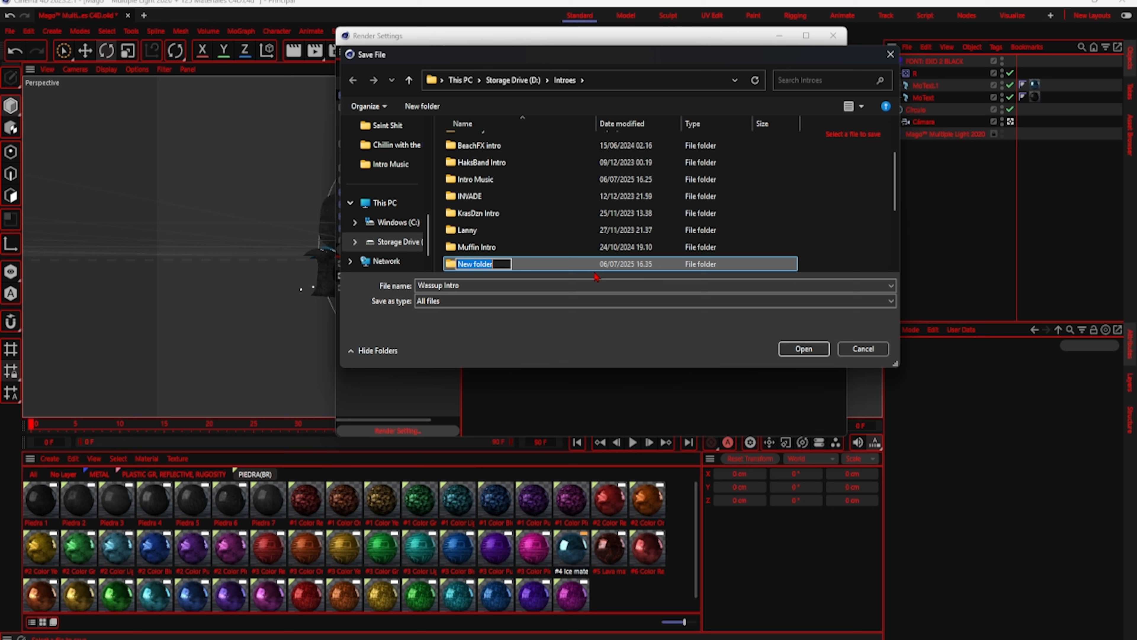
{"action": "type", "text": "Sync Tutorial"}
{"action": "left_click", "coordinate": [818, 353]}
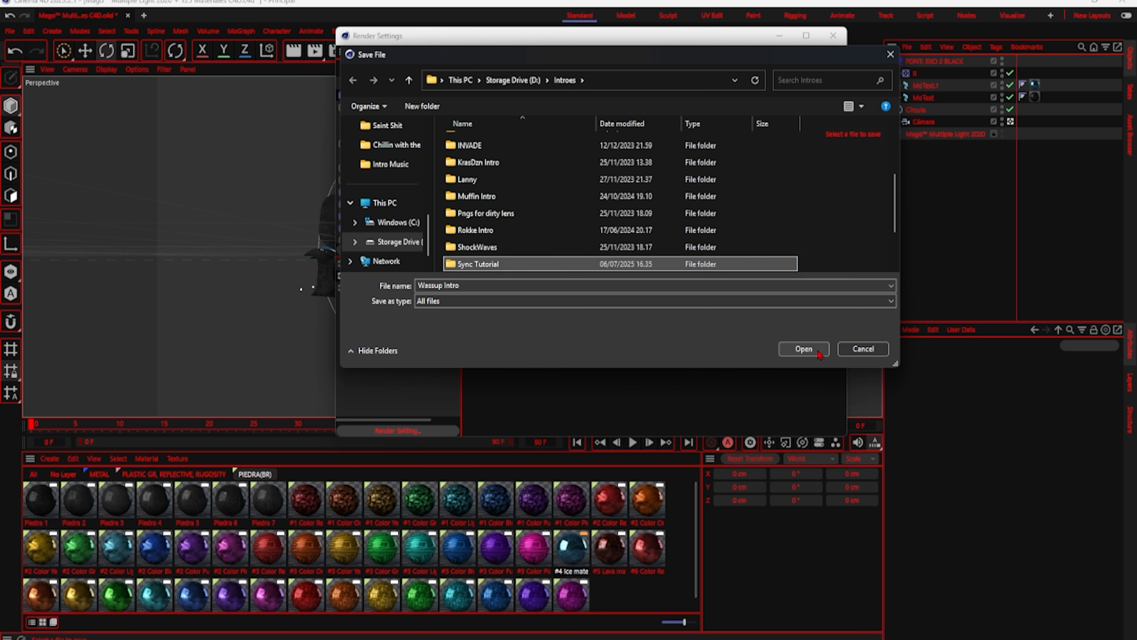
{"action": "double_click", "coordinate": [504, 265]}
- Select the entire output file name for editing
{"action": "double_click", "coordinate": [478, 306]}
{"action": "triple_click", "coordinate": [479, 305]}
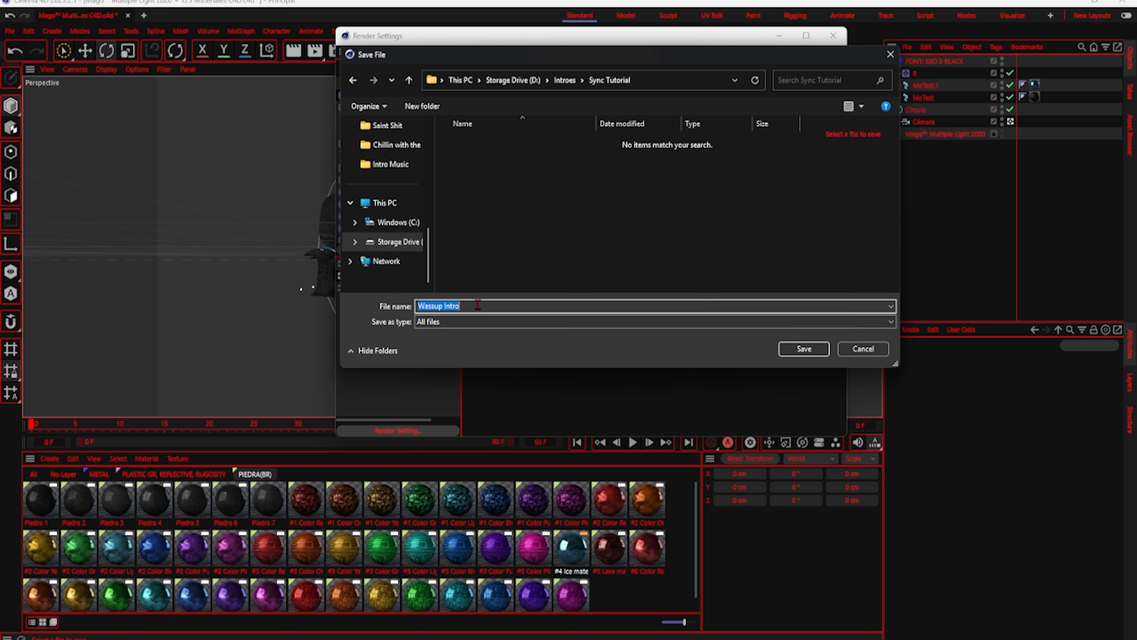
{"action": "key", "text": "Home"}
{"action": "key", "text": "shift+End"}
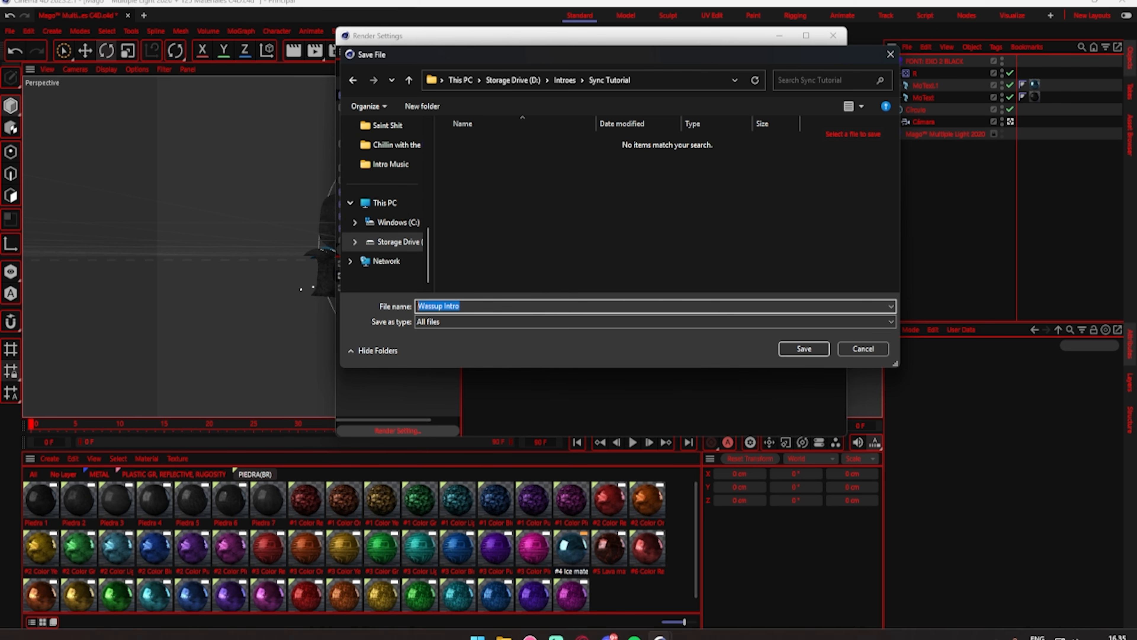
- Switch to the web browser, open YouTube in a new tab and go to the signed-in account's own channel
{"action": "left_click", "coordinate": [582, 631]}
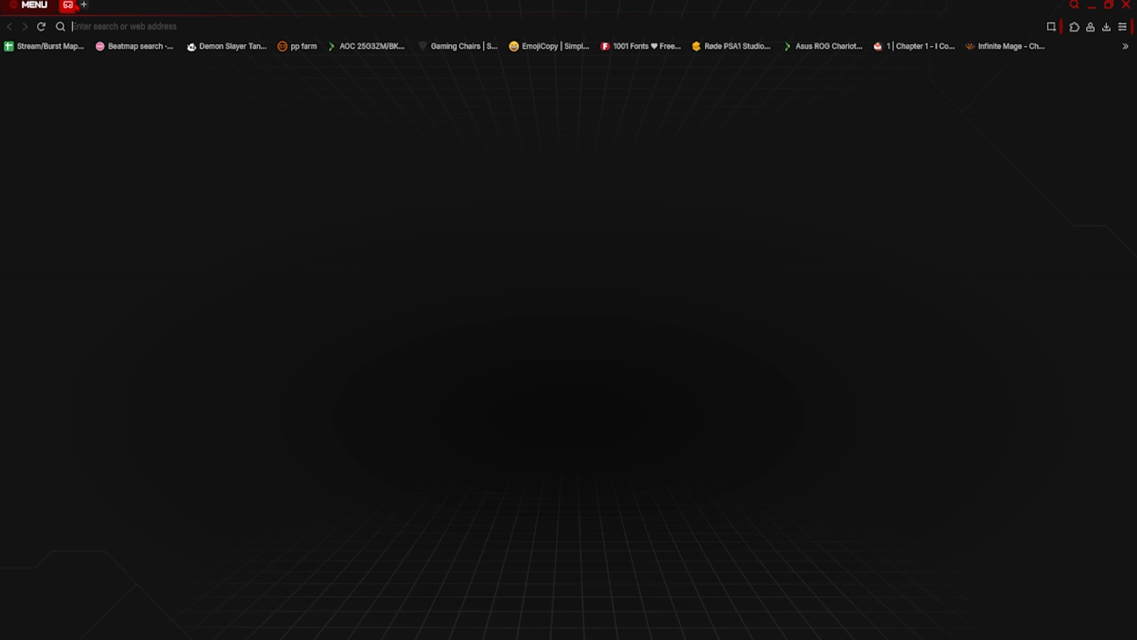
{"action": "left_click", "coordinate": [84, 4]}
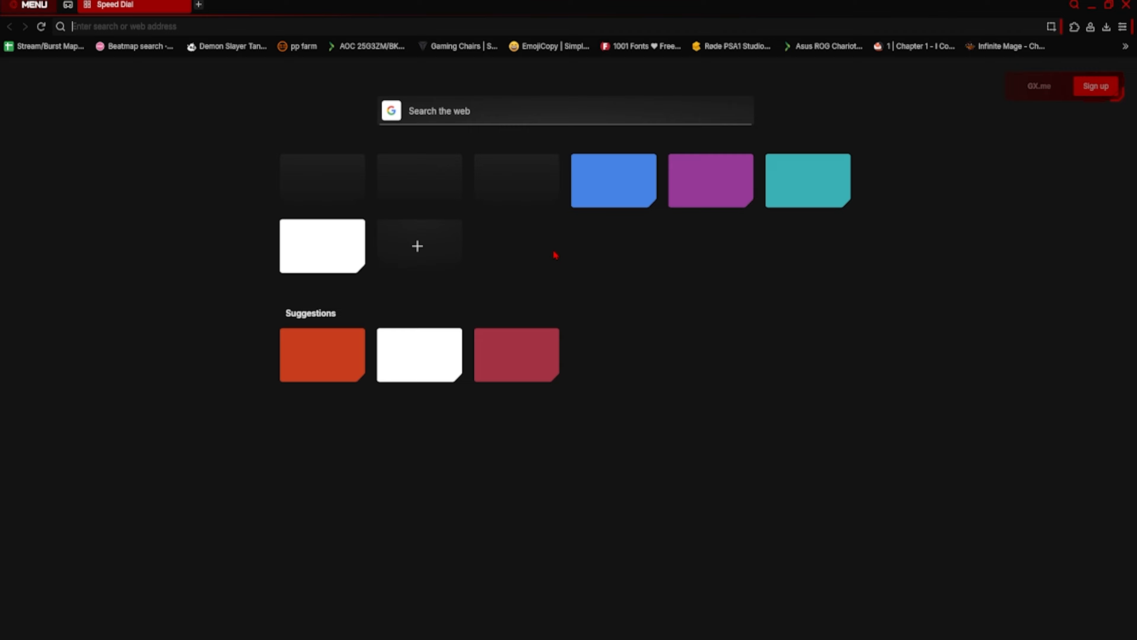
{"action": "left_click", "coordinate": [524, 181]}
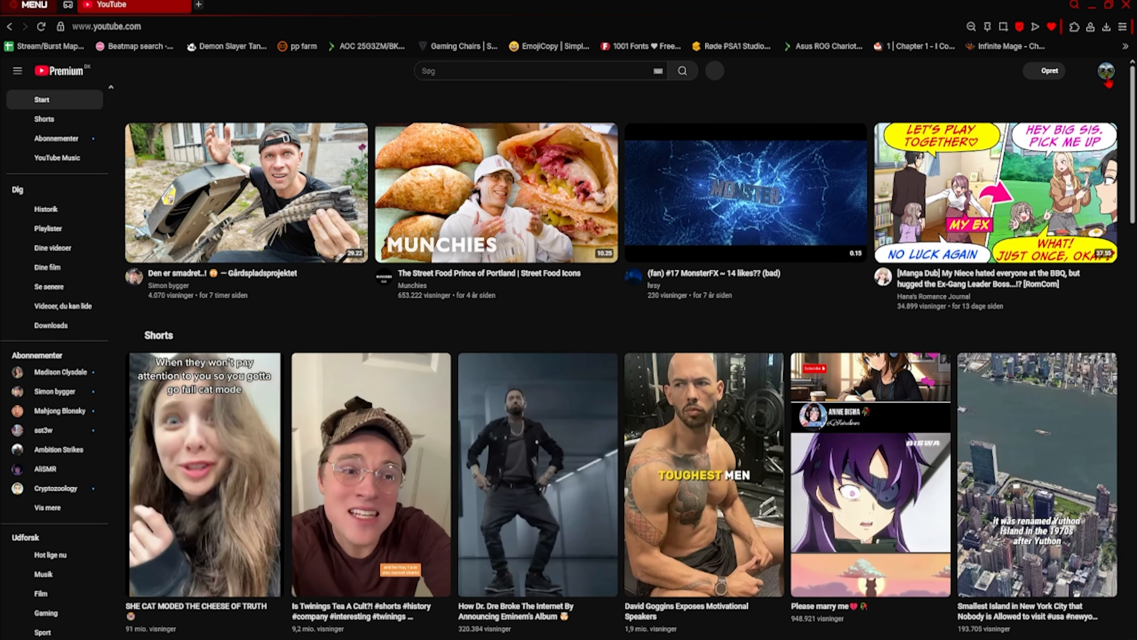
{"action": "left_click", "coordinate": [1107, 73]}
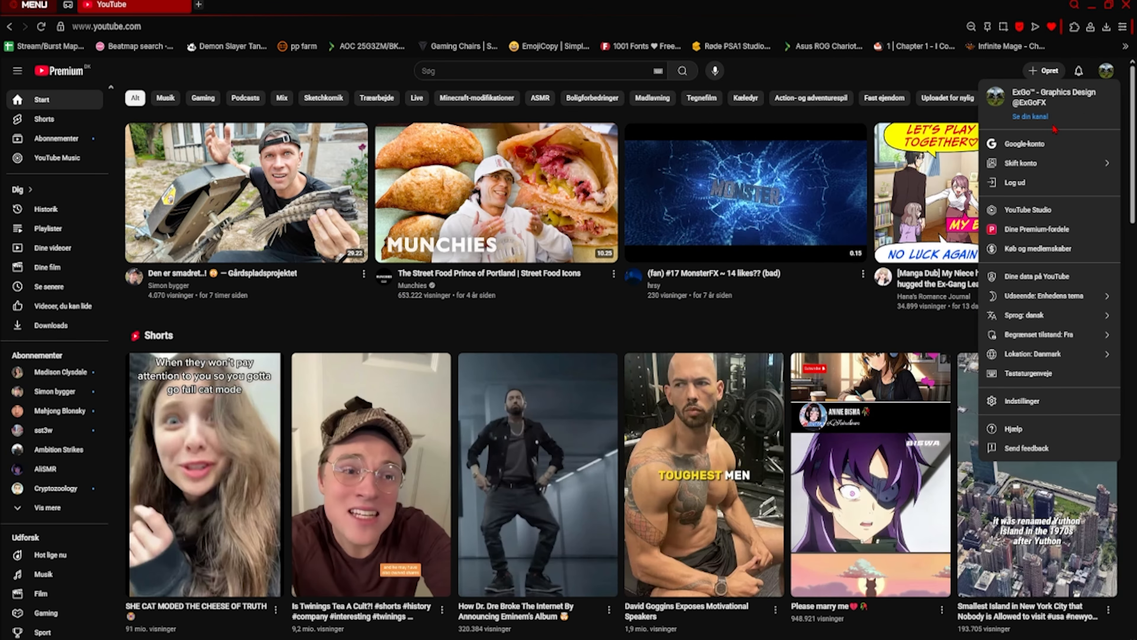
{"action": "left_click", "coordinate": [1034, 117]}
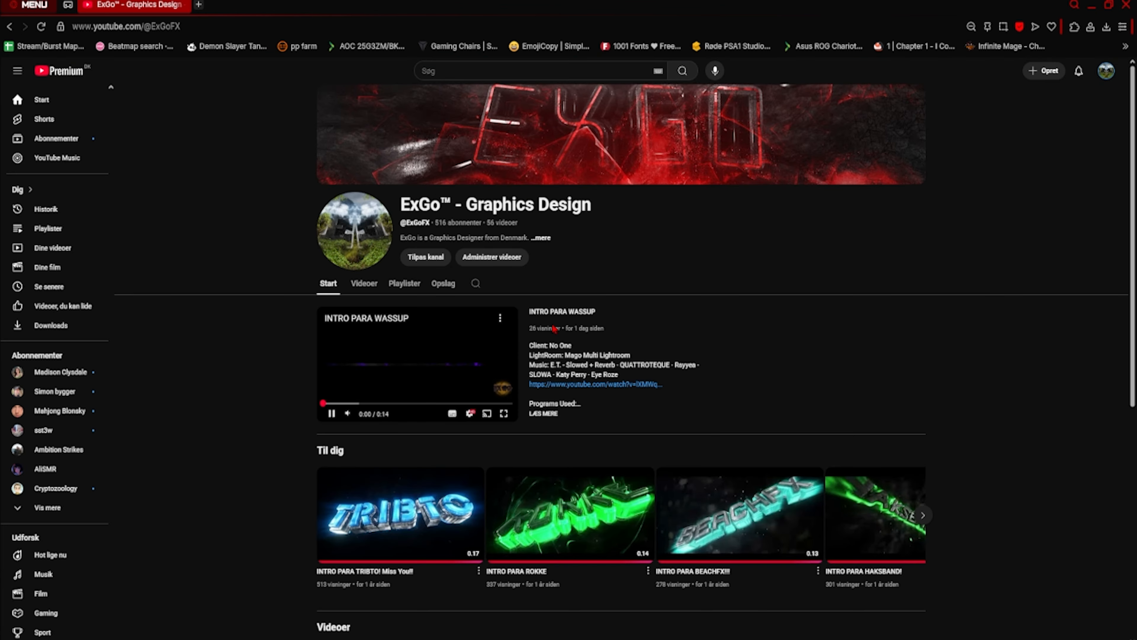
- Open the channel's featured video INTRO PARA WASSUP and view it in full screen
{"action": "left_click", "coordinate": [557, 312]}
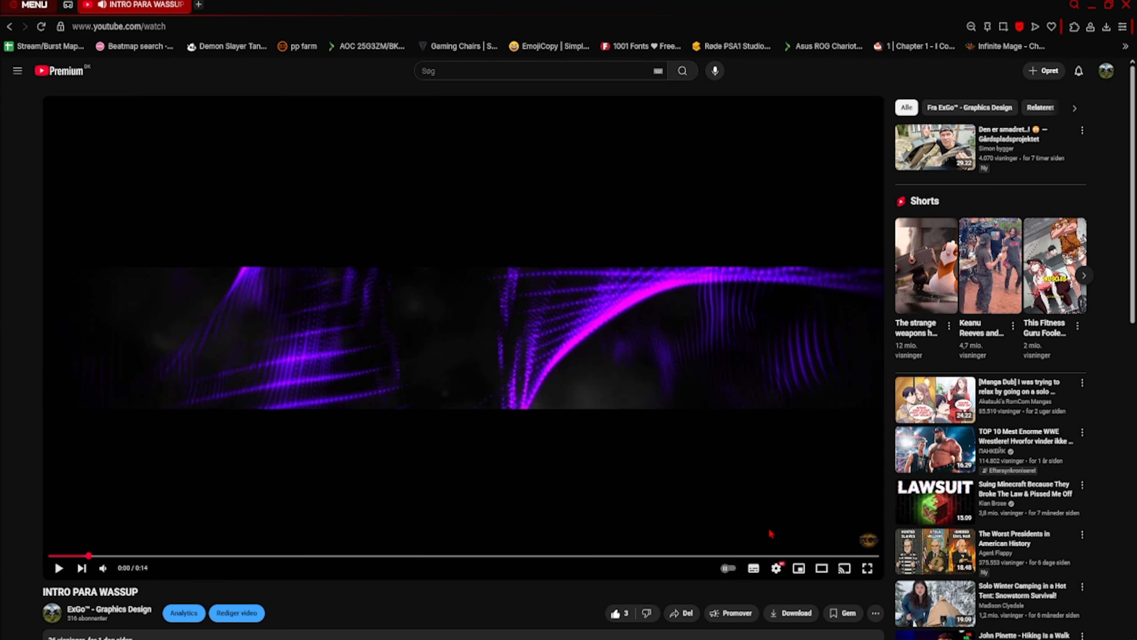
{"action": "left_click", "coordinate": [867, 568]}
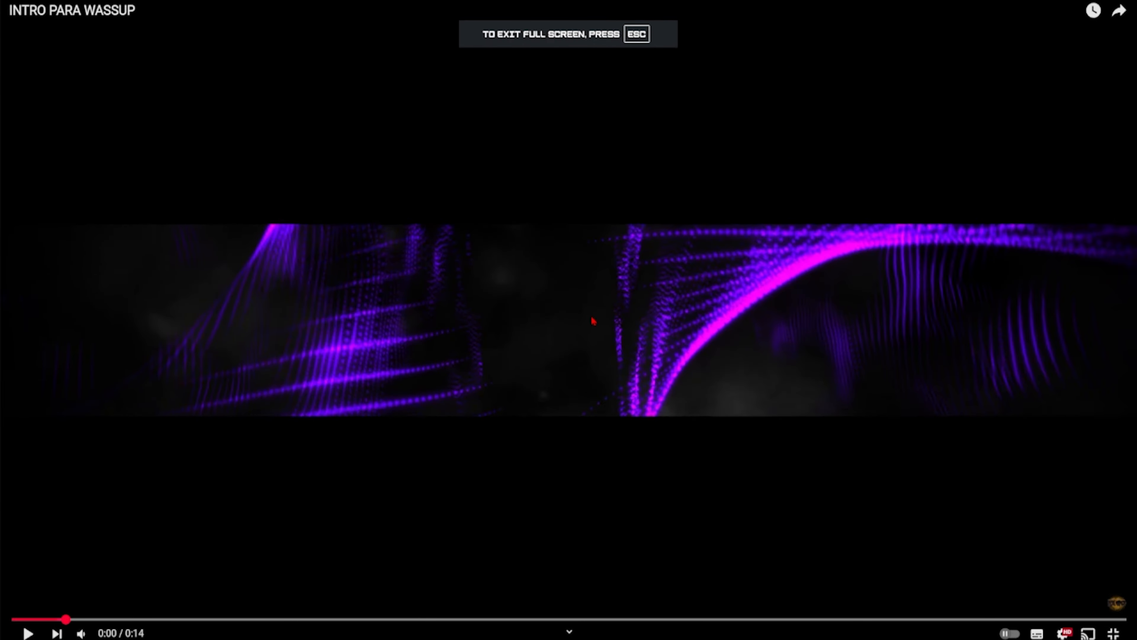
{"action": "mouse_move", "coordinate": [82, 634]}
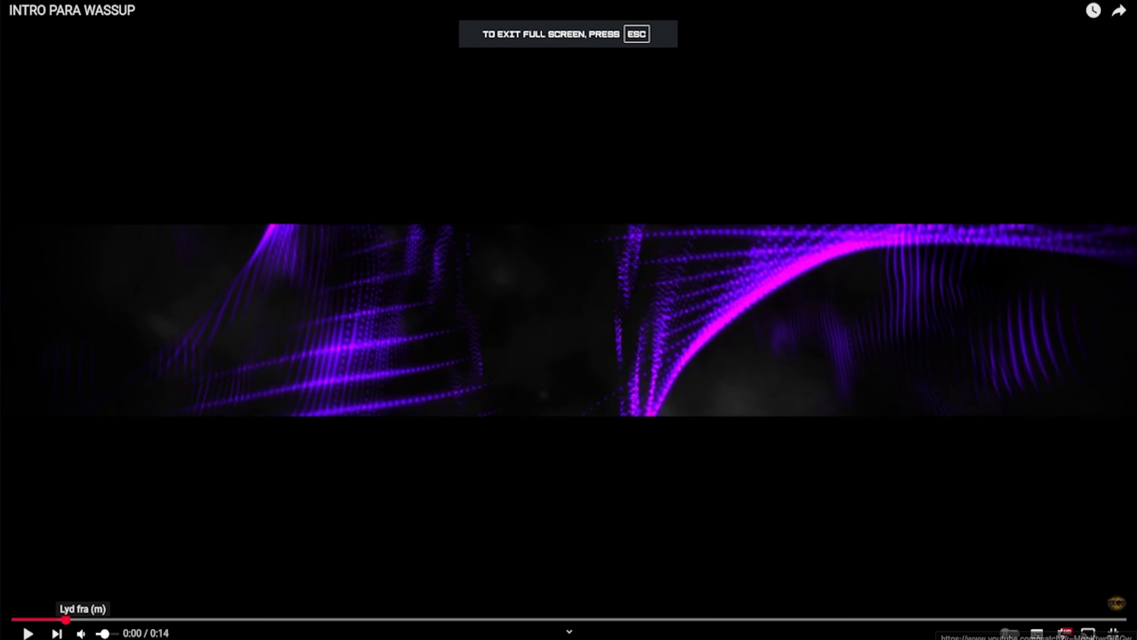
- Raise the volume, watch the INTRO PARA WASSUP video and leave full screen to return to the save dialog
{"action": "left_click_drag", "start_coordinate": [104, 634], "coordinate": [120, 633]}
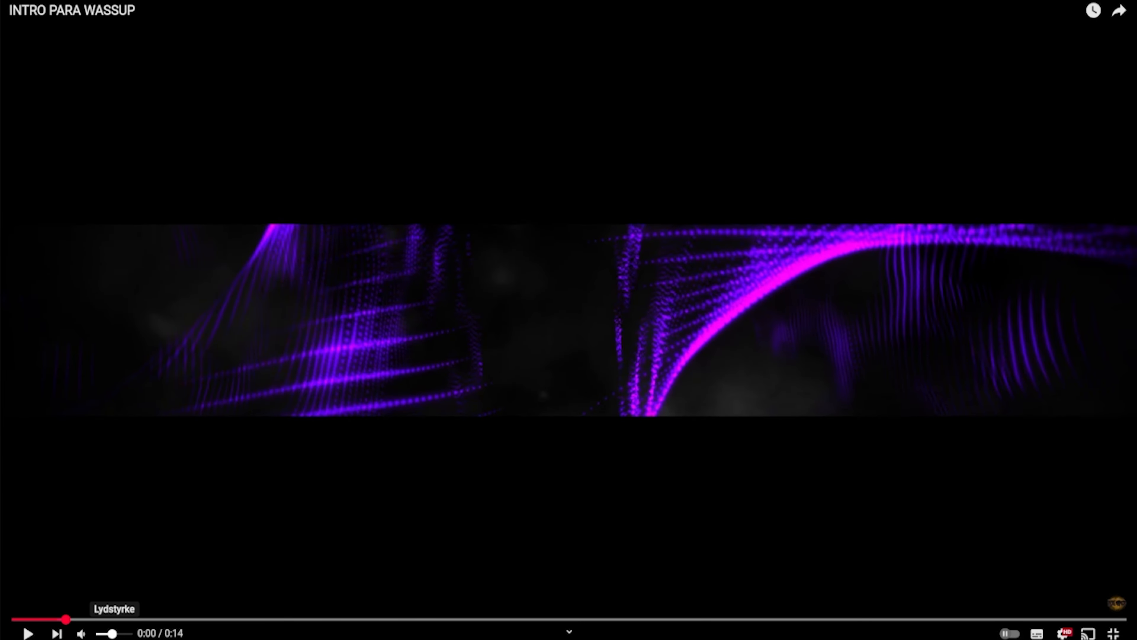
{"action": "left_click", "coordinate": [317, 449]}
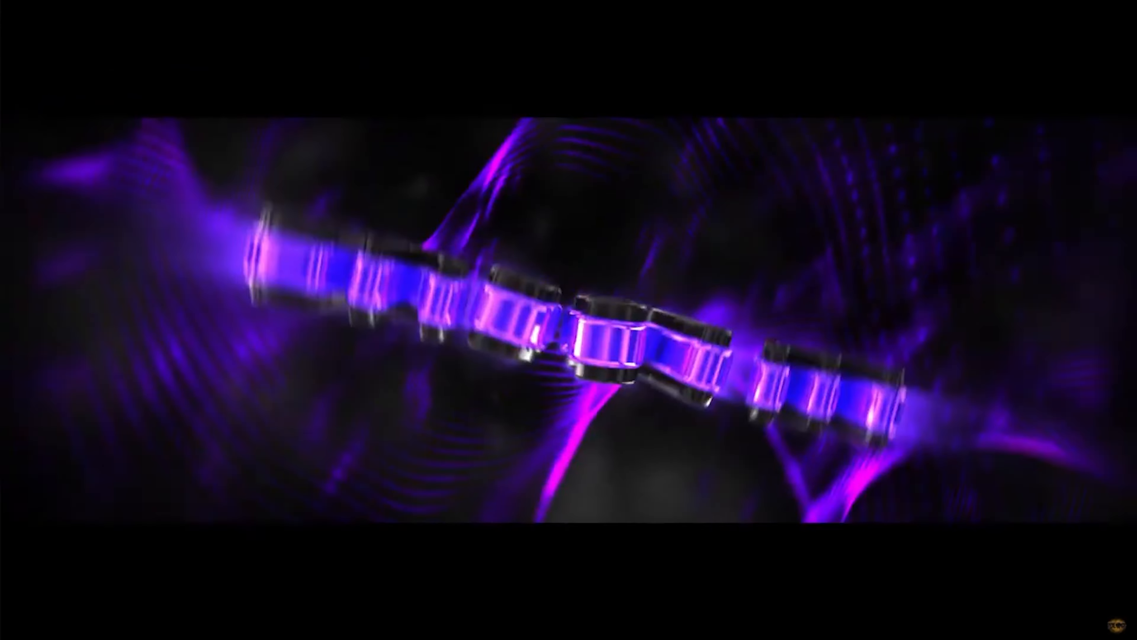
{"action": "key", "text": "Escape"}
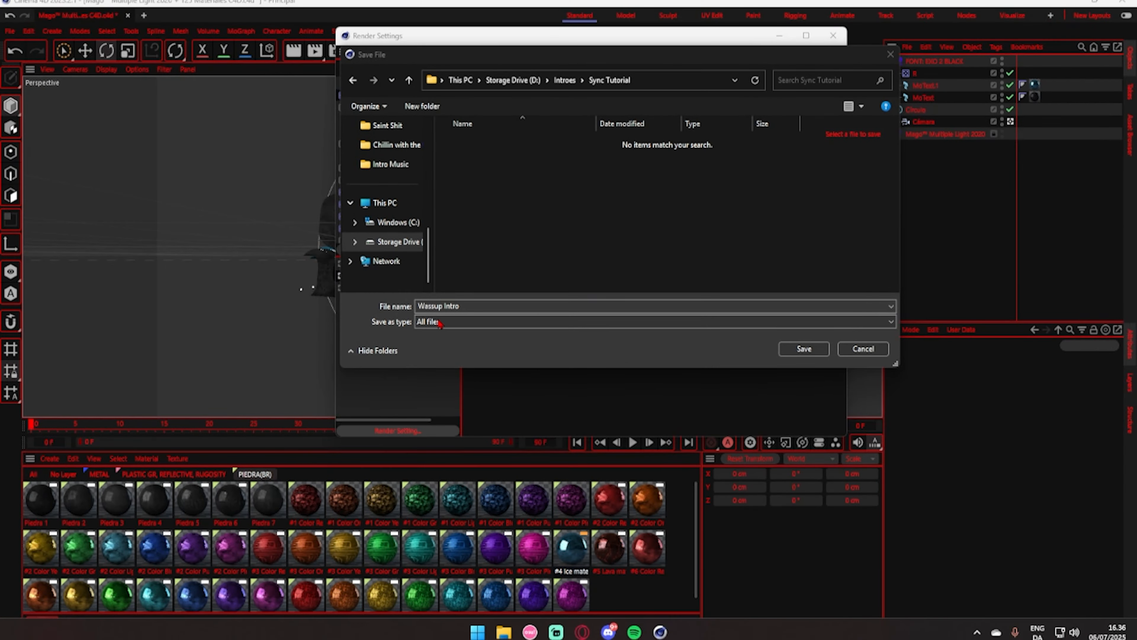
- Name the render output file Sync Tutorial, save that path and close the render settings
{"action": "double_click", "coordinate": [483, 306]}
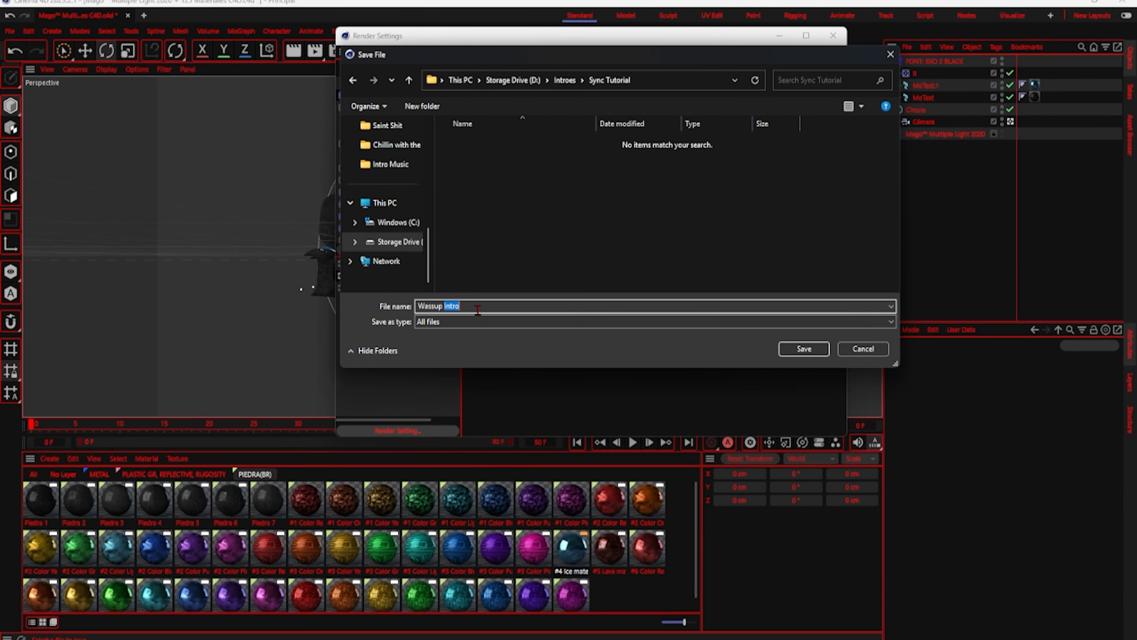
{"action": "key", "text": "ctrl+a"}
{"action": "key", "text": "BackSpace"}
{"action": "type", "text": "Sync Tutorial"}
{"action": "key", "text": "Return"}
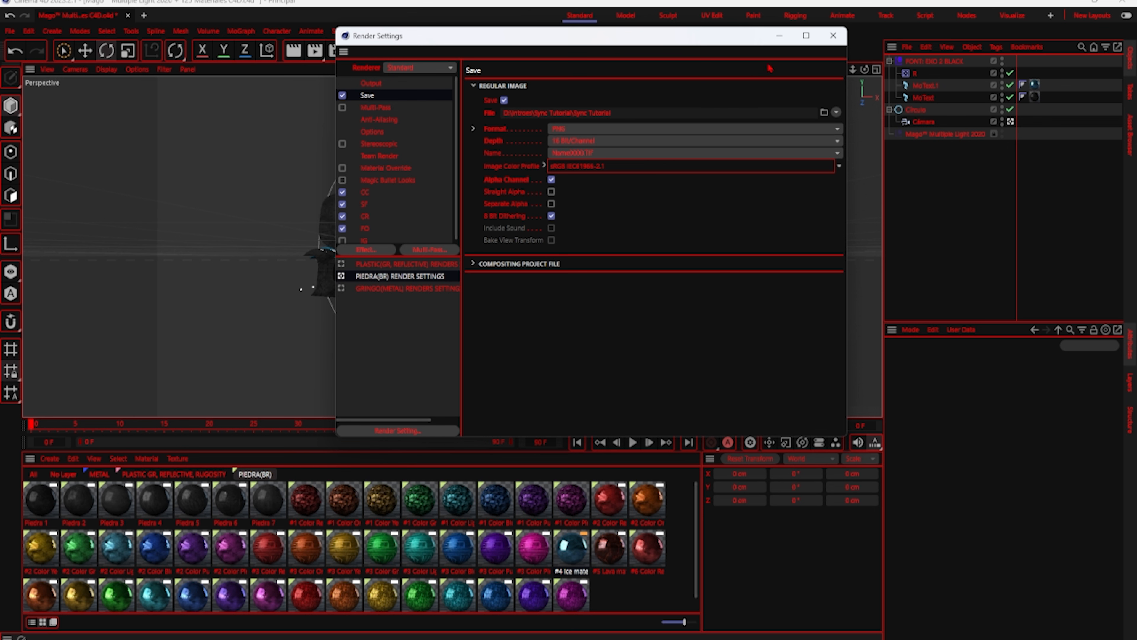
{"action": "left_click", "coordinate": [833, 35]}
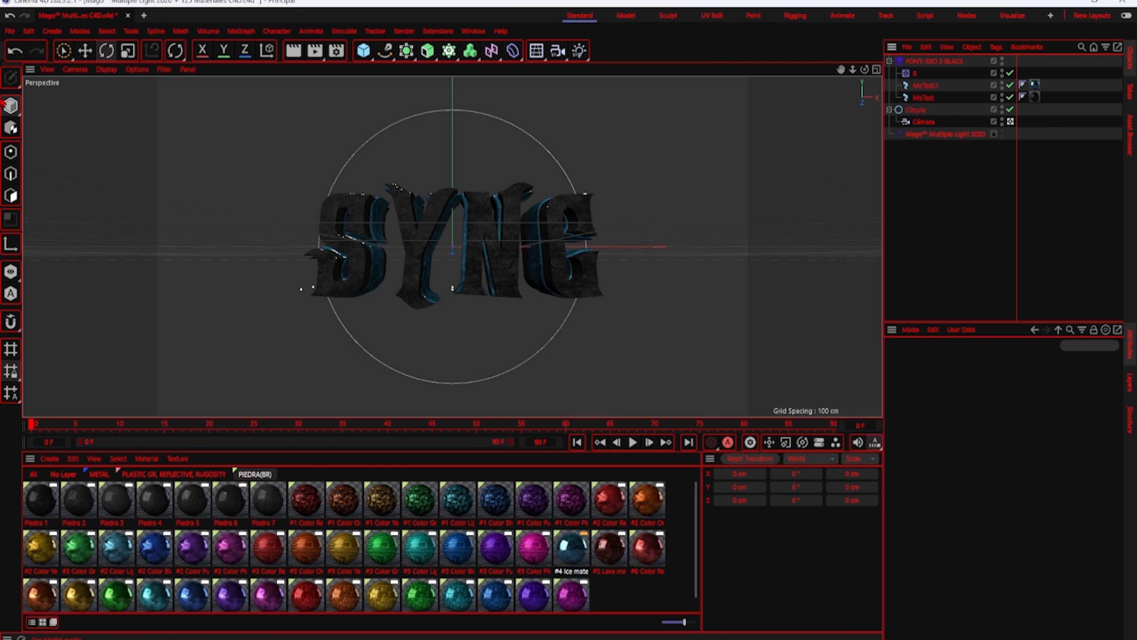
- Save the project under the name Sync Tutorial C4D in the Introes > Sync Tutorial folder on the storage drive
{"action": "left_click", "coordinate": [10, 31]}
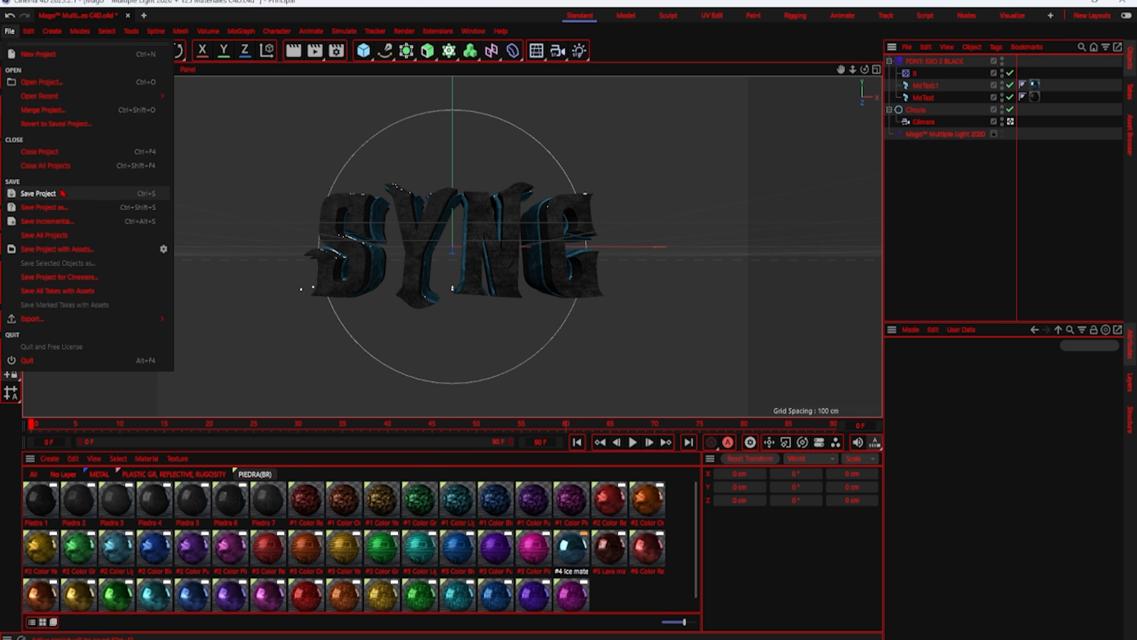
{"action": "left_click", "coordinate": [114, 213]}
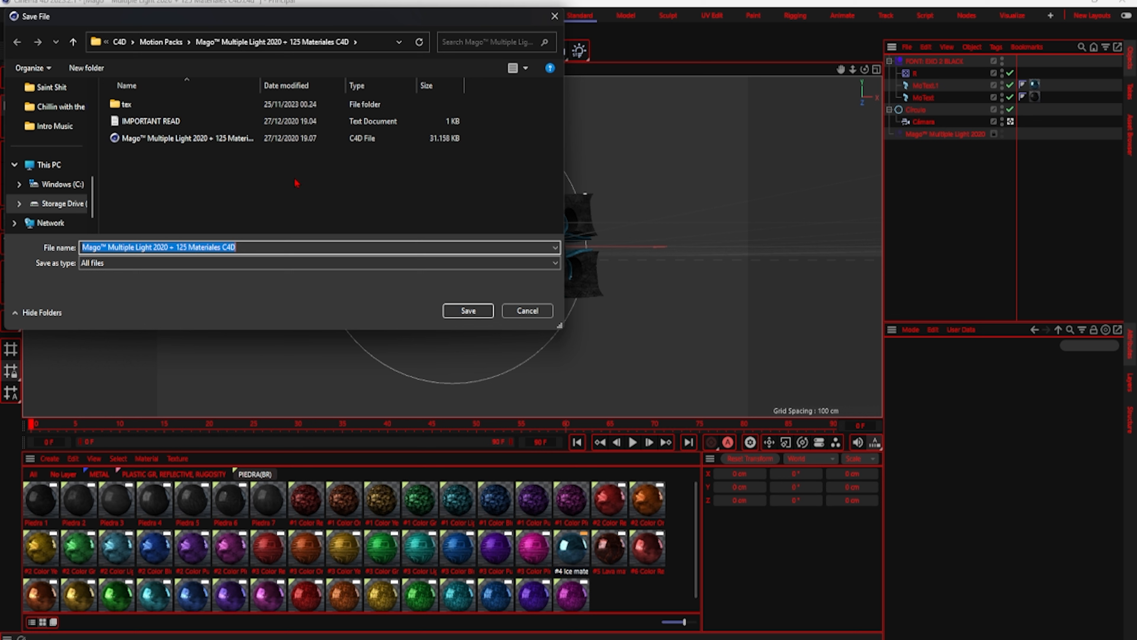
{"action": "left_click", "coordinate": [65, 210]}
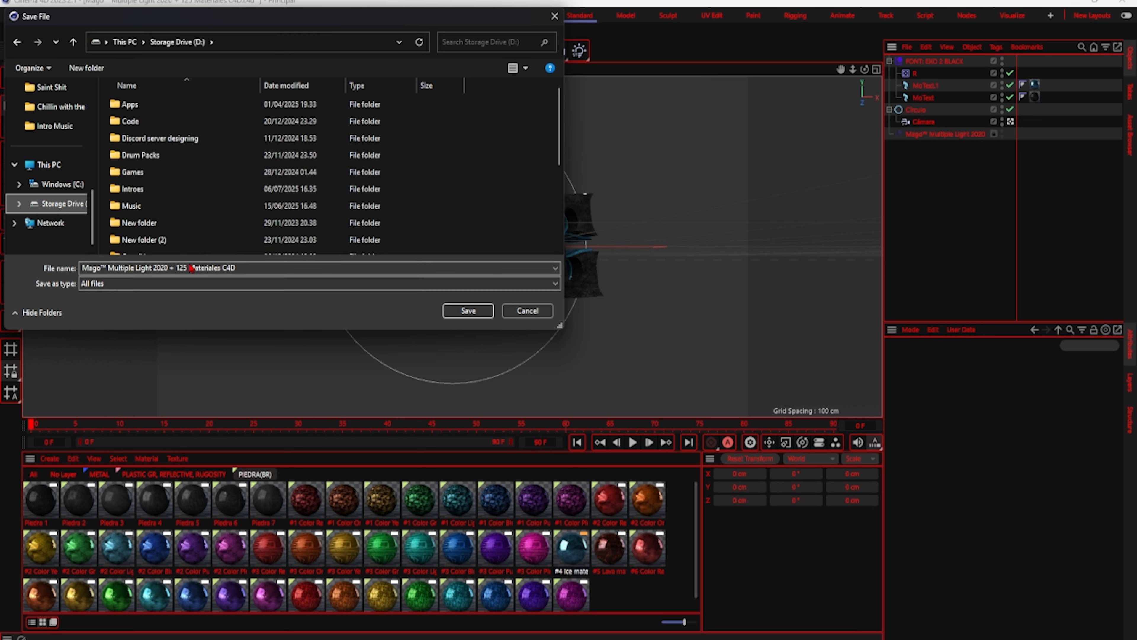
{"action": "double_click", "coordinate": [153, 189]}
{"action": "scroll", "coordinate": [221, 211], "scroll_direction": "down", "scroll_amount": 3}
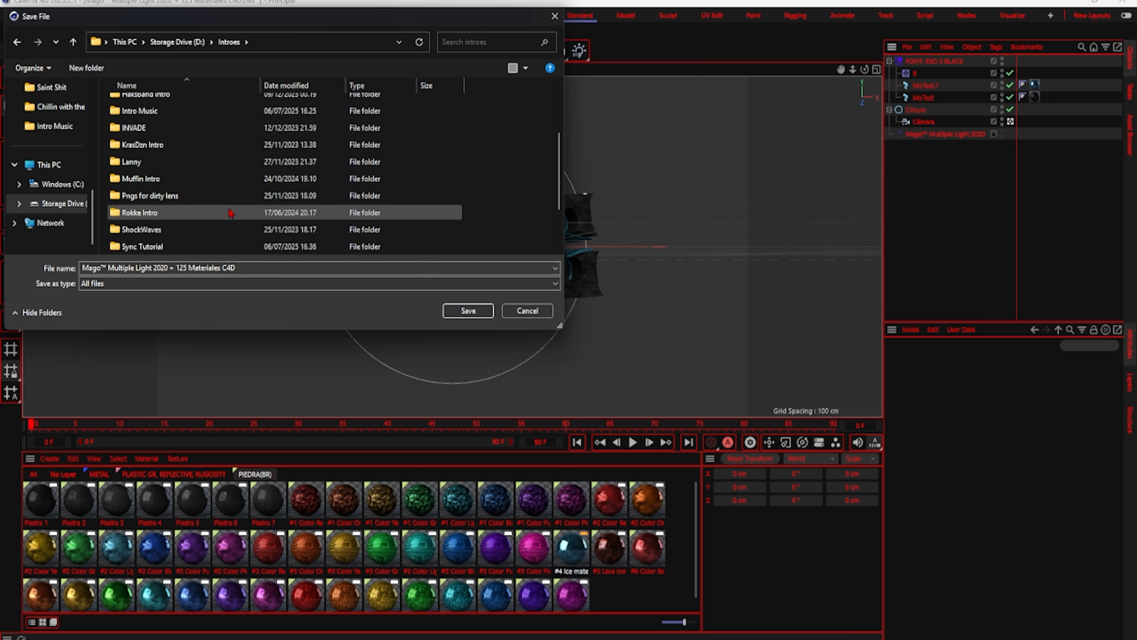
{"action": "double_click", "coordinate": [215, 246]}
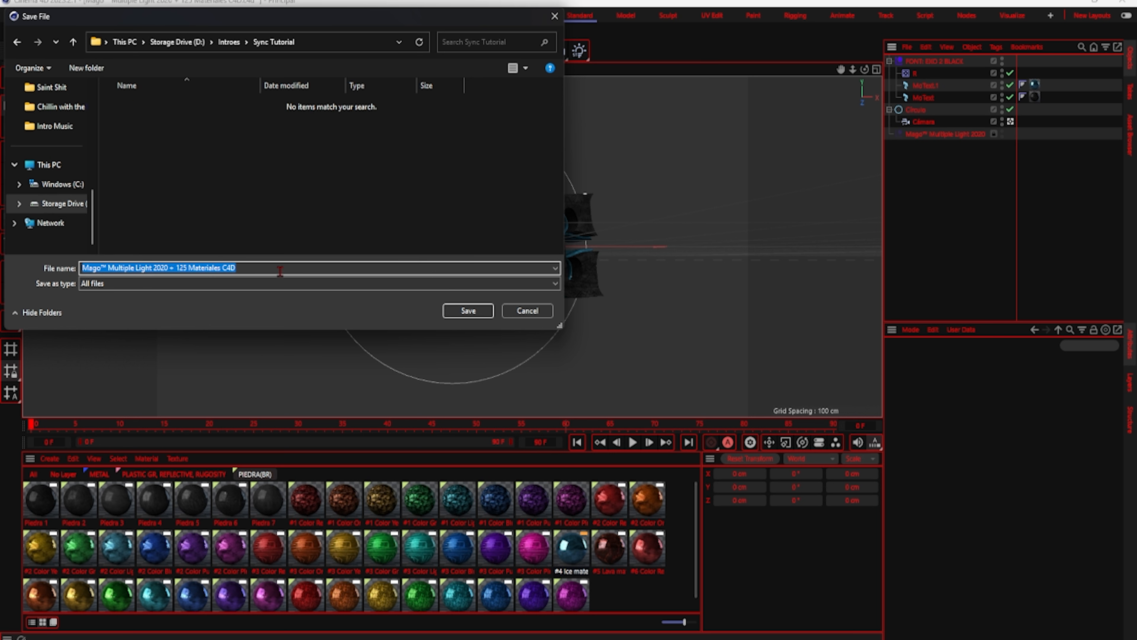
{"action": "type", "text": "Sync T"}
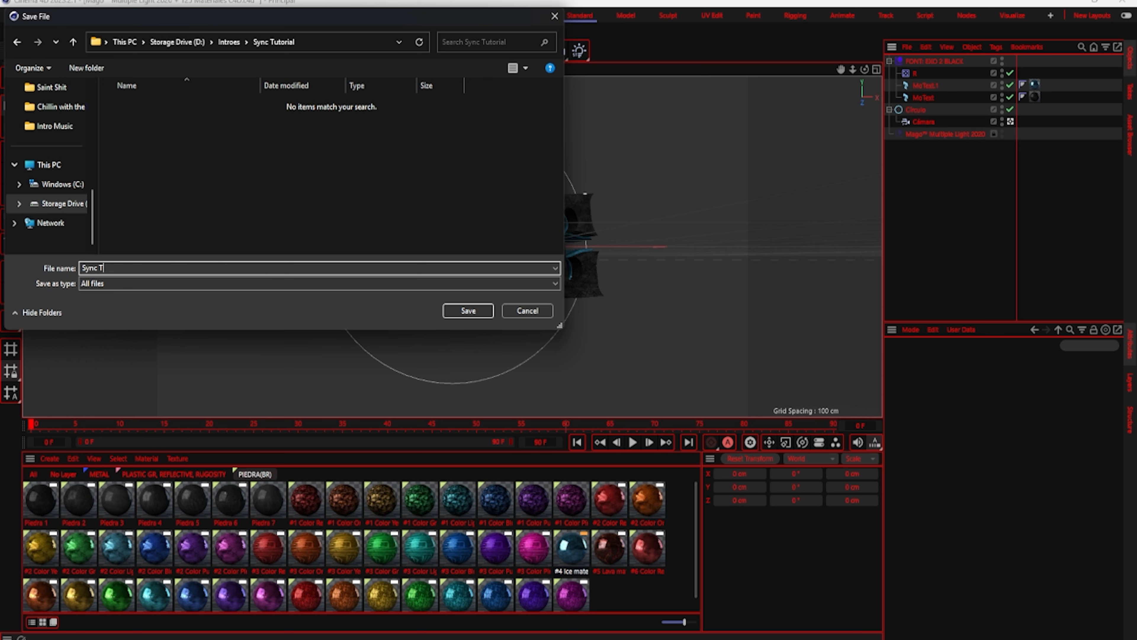
{"action": "type", "text": "utorial C4D"}
{"action": "key", "text": "Return"}
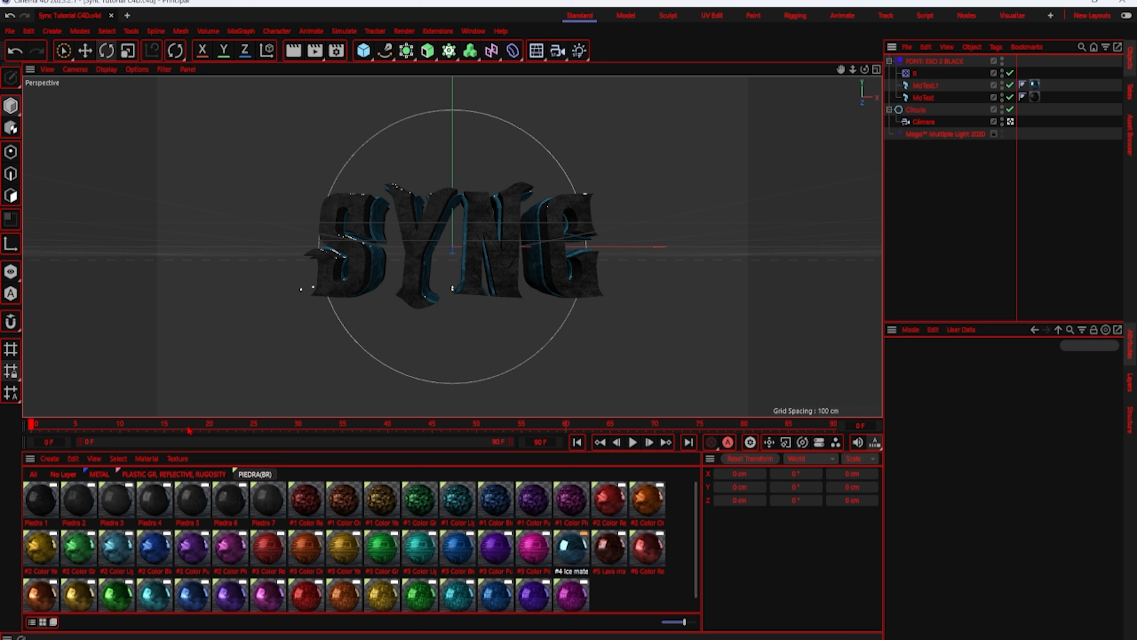
- Move the timeline to frame 20, render it to the Picture Viewer and close the viewer
{"action": "left_click", "coordinate": [204, 431]}
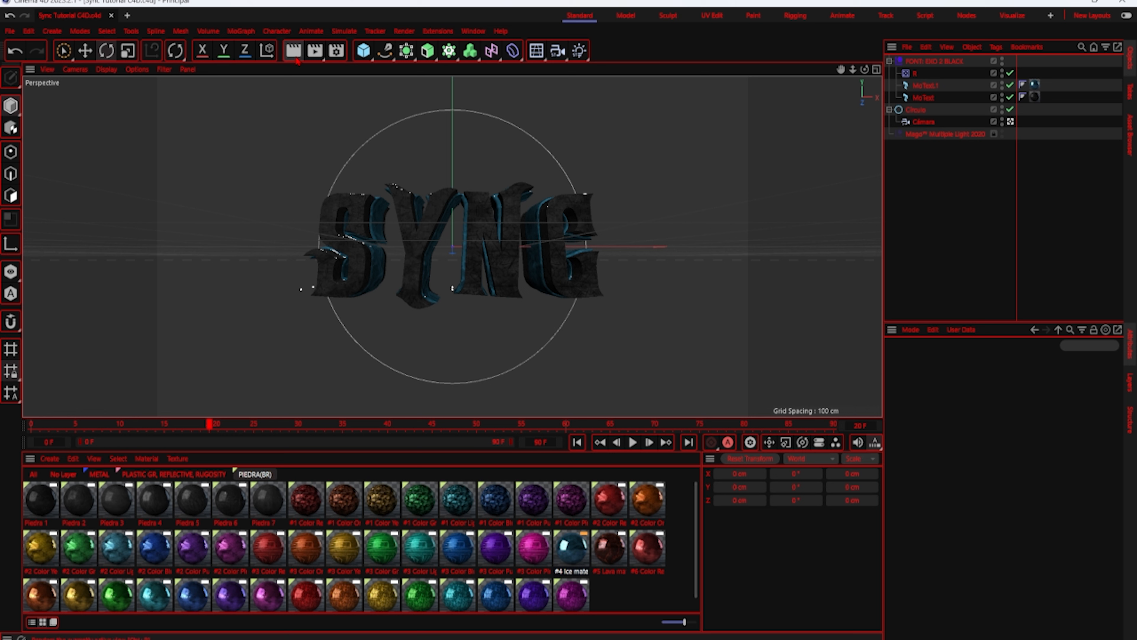
{"action": "left_click", "coordinate": [316, 50]}
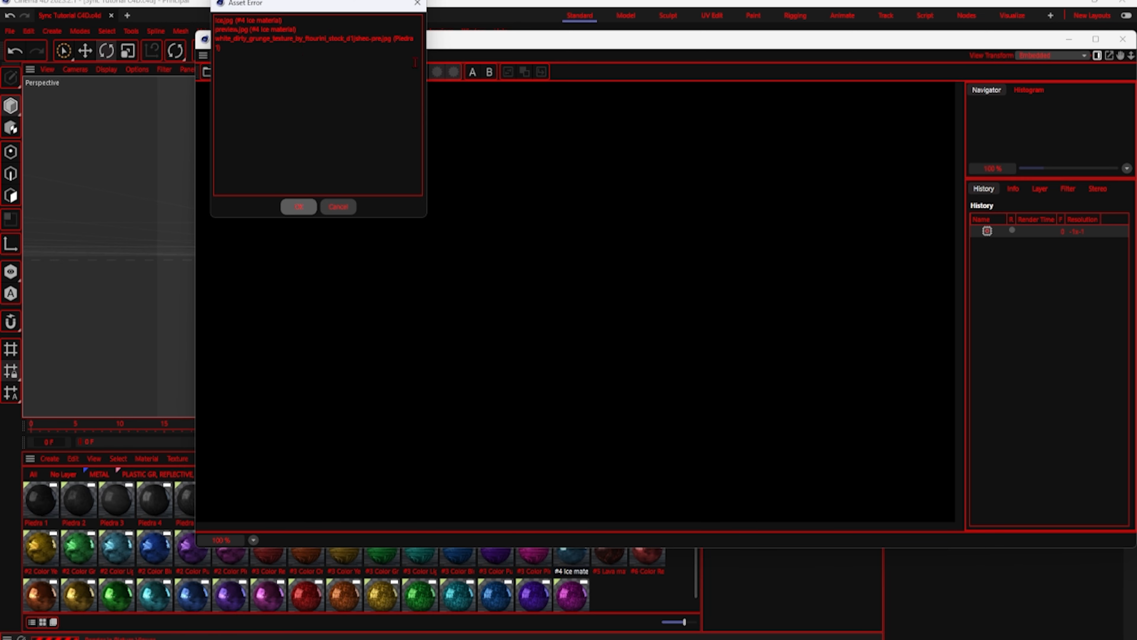
{"action": "left_click", "coordinate": [417, 3]}
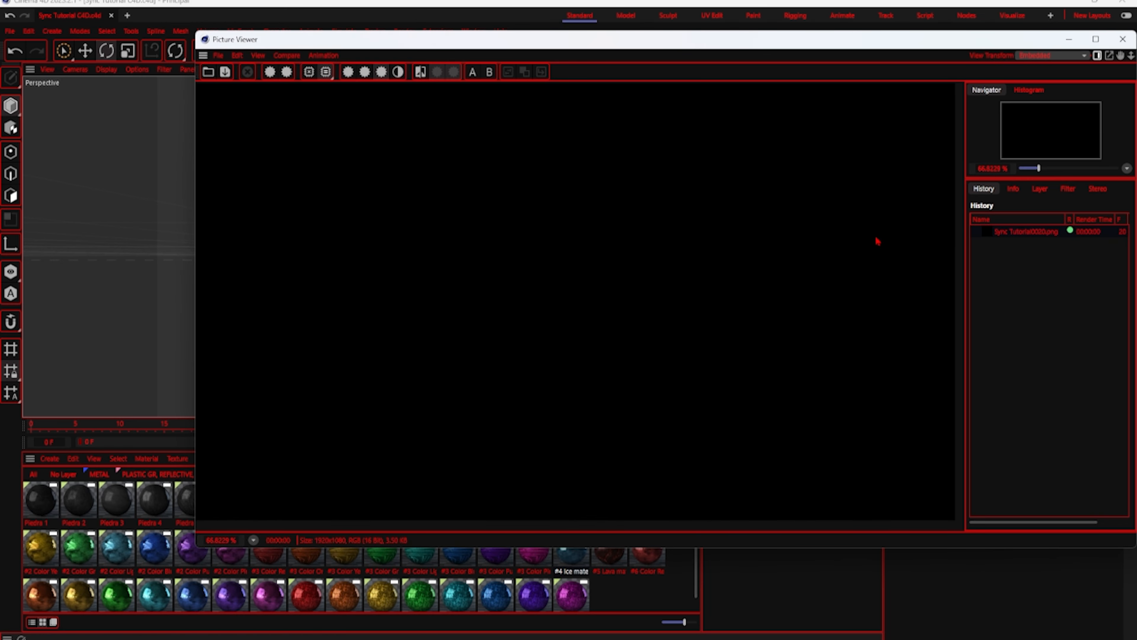
{"action": "left_click", "coordinate": [1123, 39]}
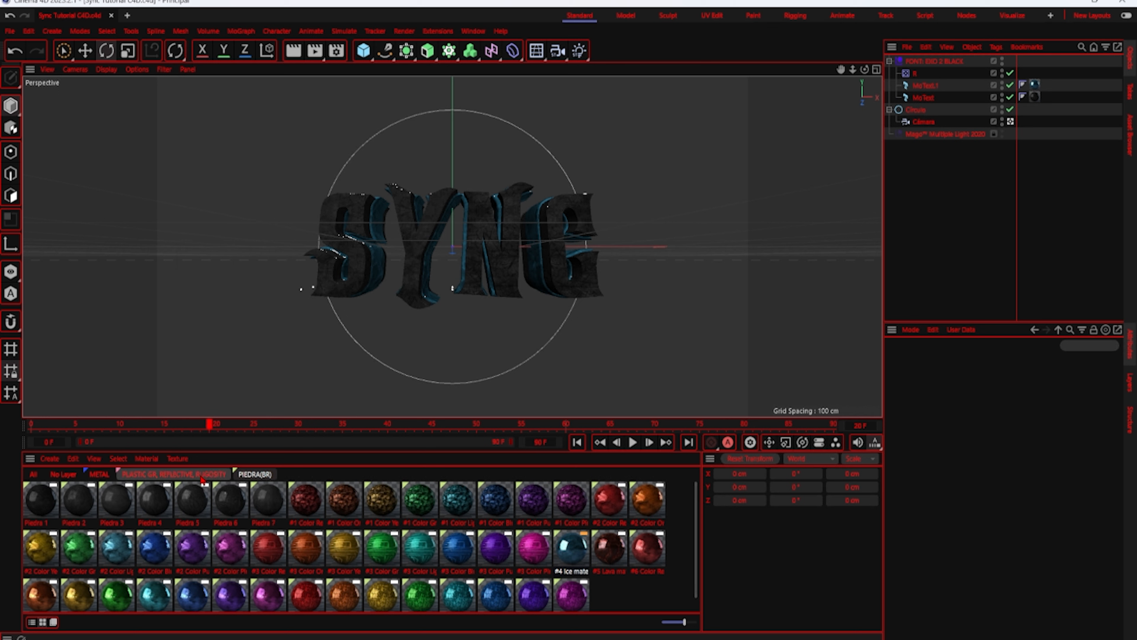
- Examine the coloured and plain stone materials in the PIEDRA(BR) layer
{"action": "left_click", "coordinate": [468, 500]}
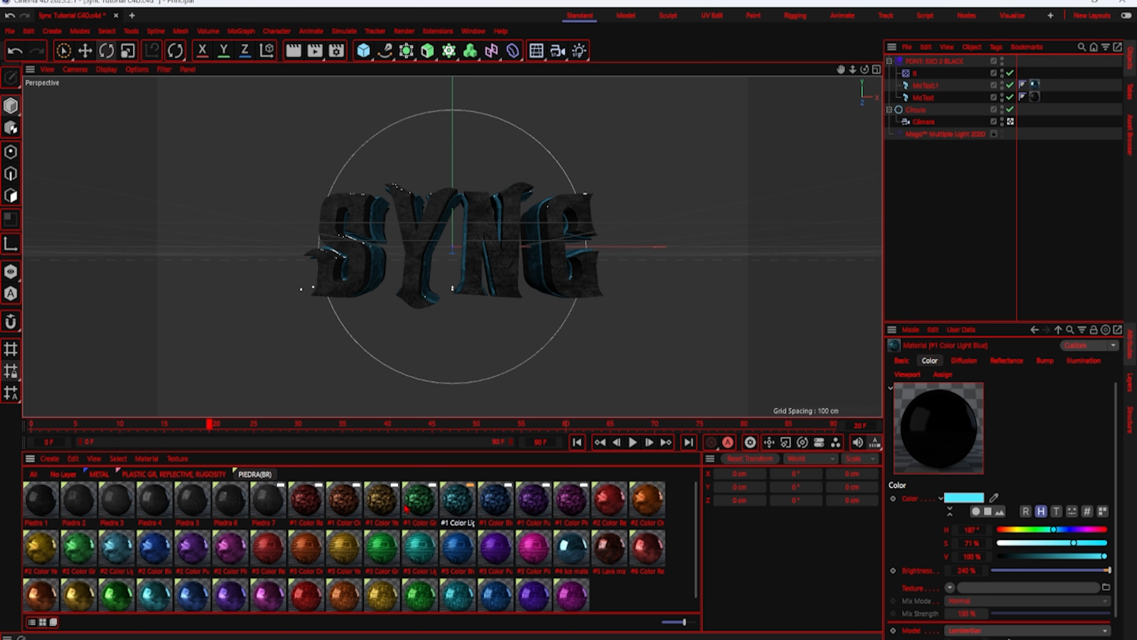
{"action": "left_click", "coordinate": [420, 499]}
{"action": "left_click", "coordinate": [344, 500]}
{"action": "left_click", "coordinate": [306, 501]}
{"action": "left_click", "coordinate": [193, 503]}
{"action": "left_click", "coordinate": [115, 502]}
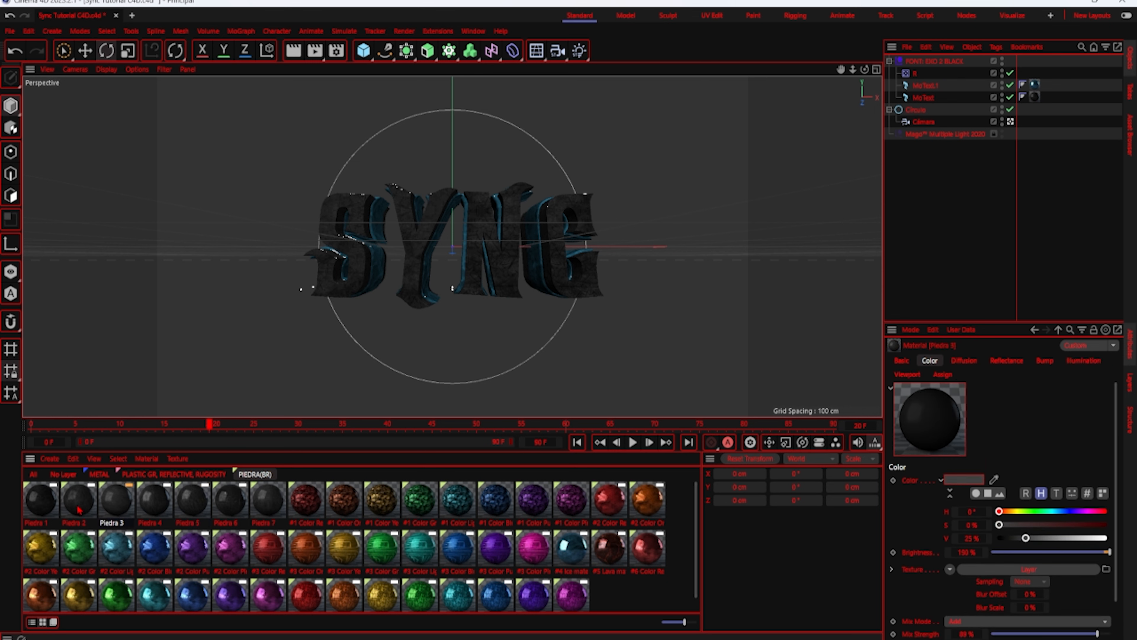
{"action": "left_click", "coordinate": [77, 504]}
{"action": "left_click", "coordinate": [41, 503]}
- Compare the materials of the PLASTIC GR, REFLECTIVE, RUGOSITY layer with those of the METAL layer
{"action": "left_click", "coordinate": [174, 474]}
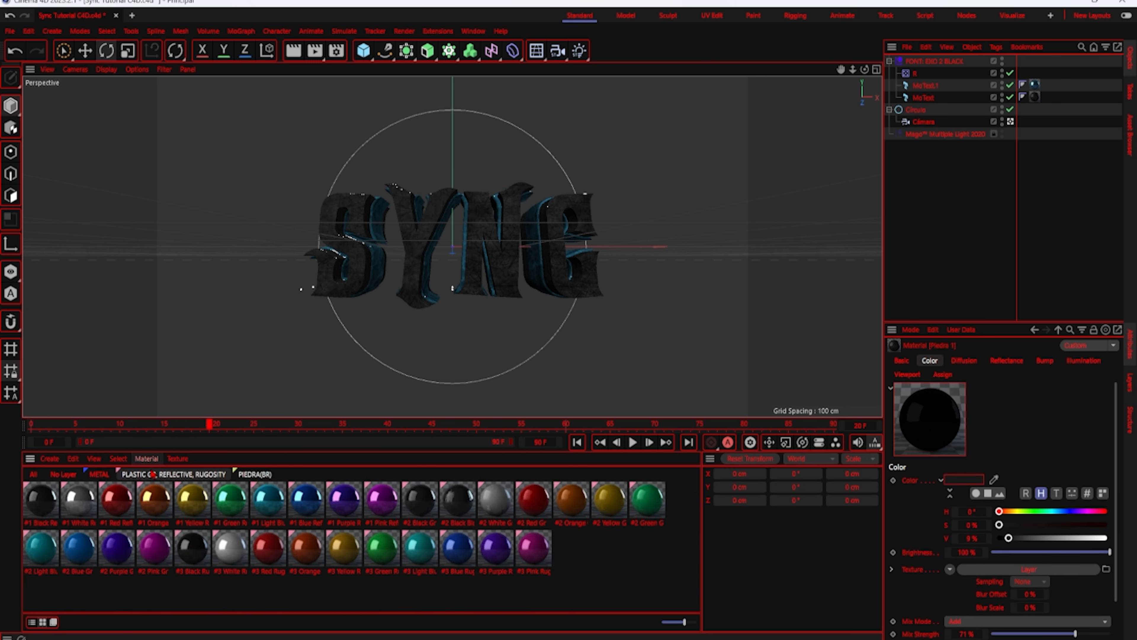
{"action": "left_click", "coordinate": [231, 499]}
{"action": "left_click", "coordinate": [267, 499]}
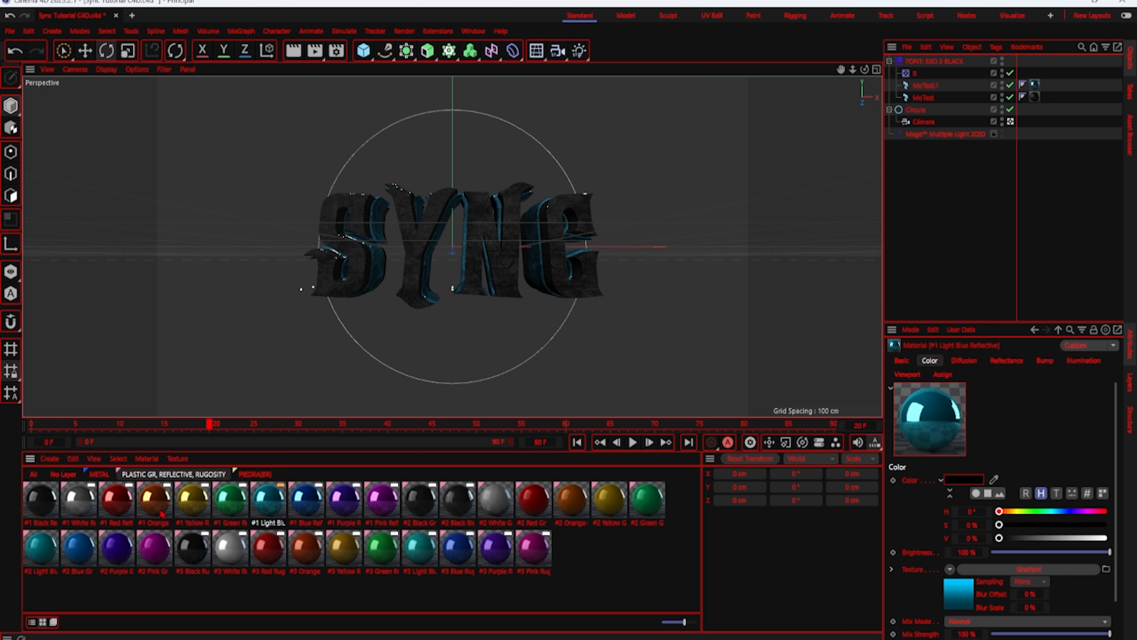
{"action": "left_click", "coordinate": [41, 504]}
{"action": "left_click", "coordinate": [100, 475]}
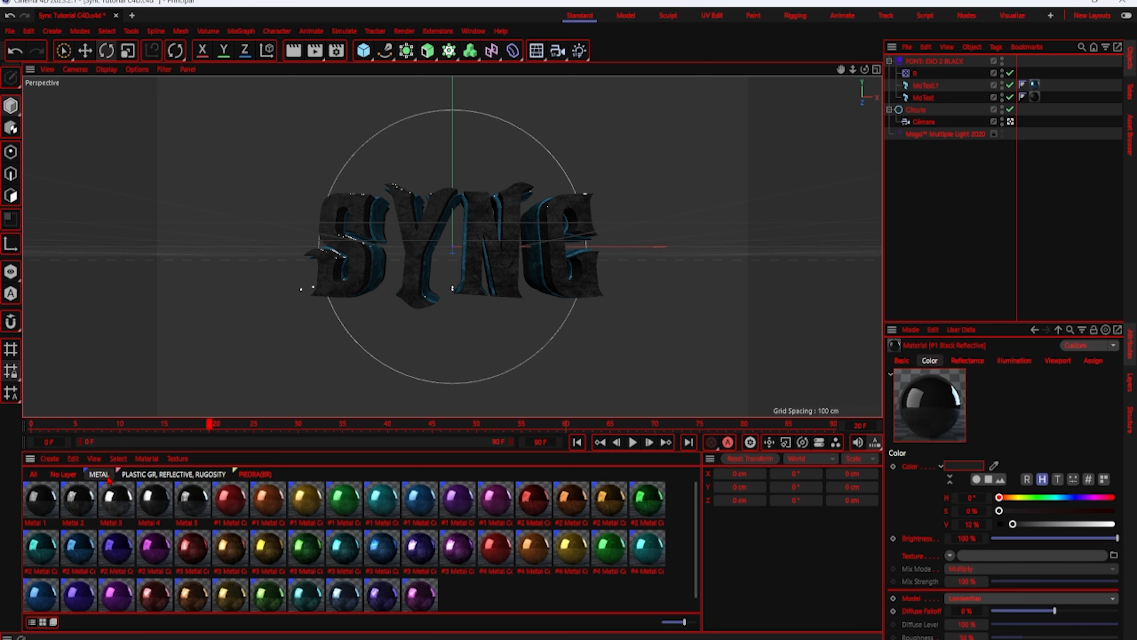
{"action": "left_click", "coordinate": [268, 499]}
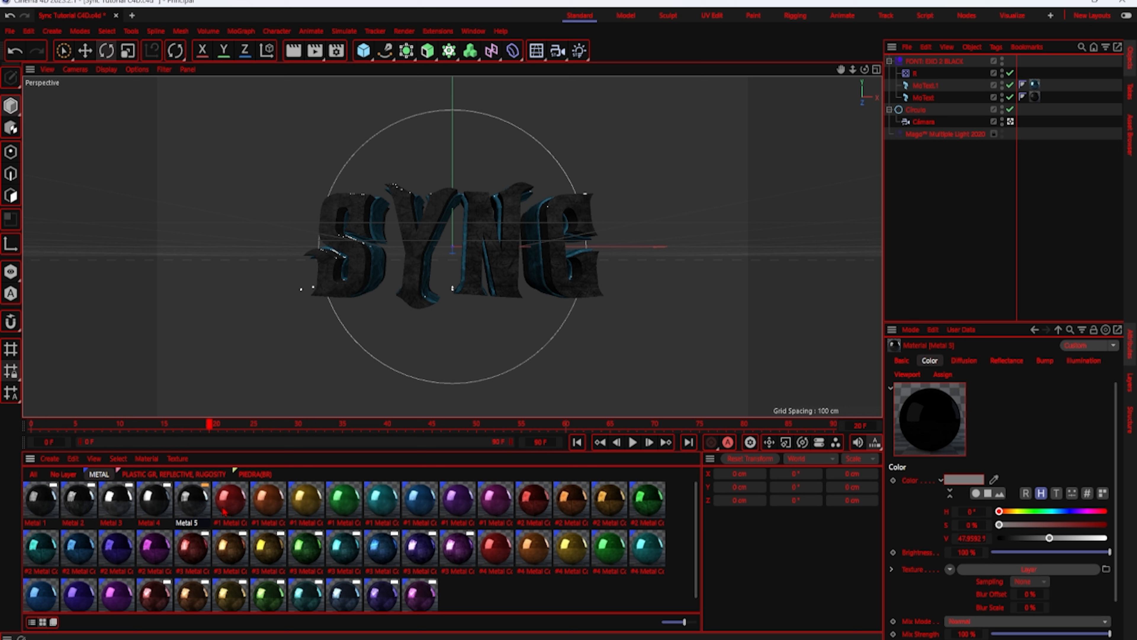
{"action": "left_click", "coordinate": [343, 514]}
{"action": "left_click", "coordinate": [383, 511]}
{"action": "left_click", "coordinate": [459, 509]}
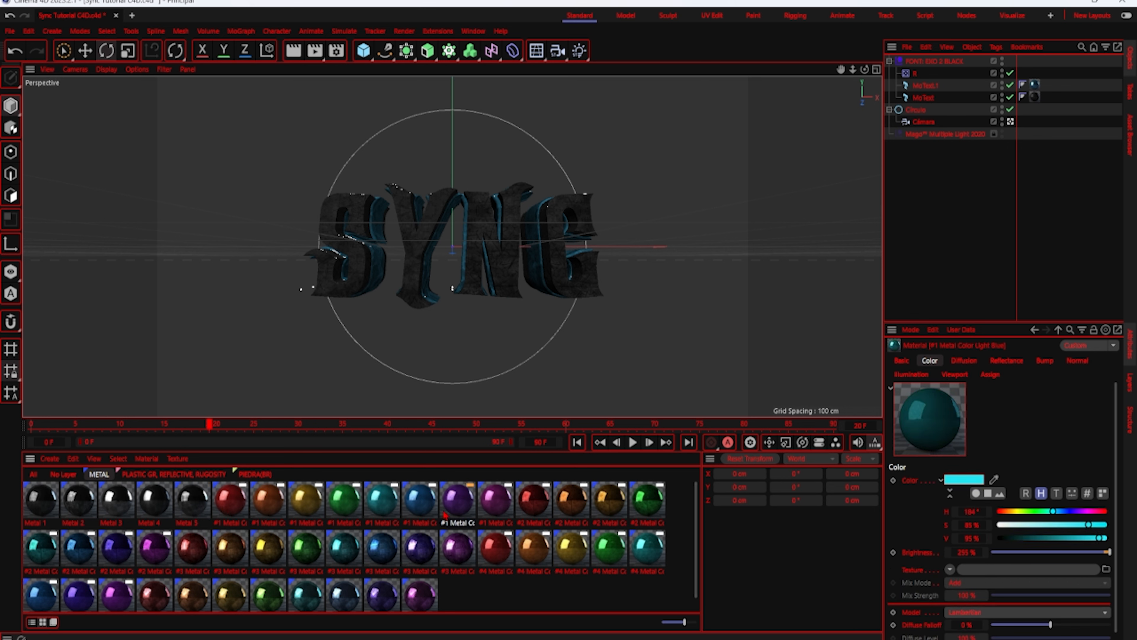
{"action": "left_click", "coordinate": [310, 557]}
{"action": "left_click", "coordinate": [372, 556]}
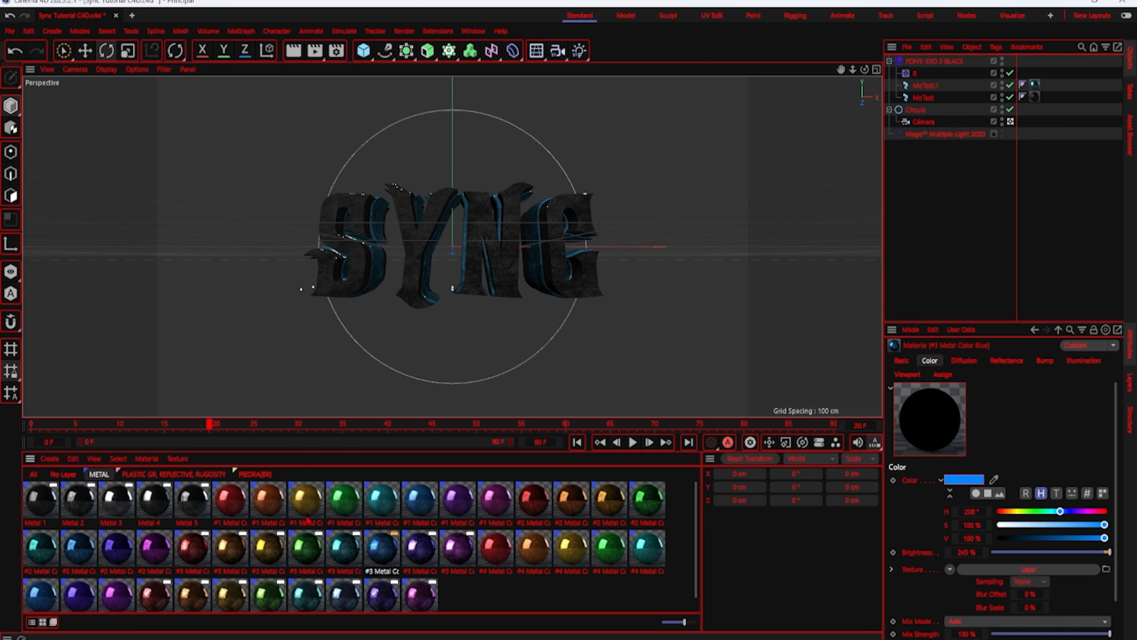
- Show the plastic and reflective materials and make the PLASTIC(GR, REFLECTIVE) render settings active
{"action": "left_click", "coordinate": [188, 475]}
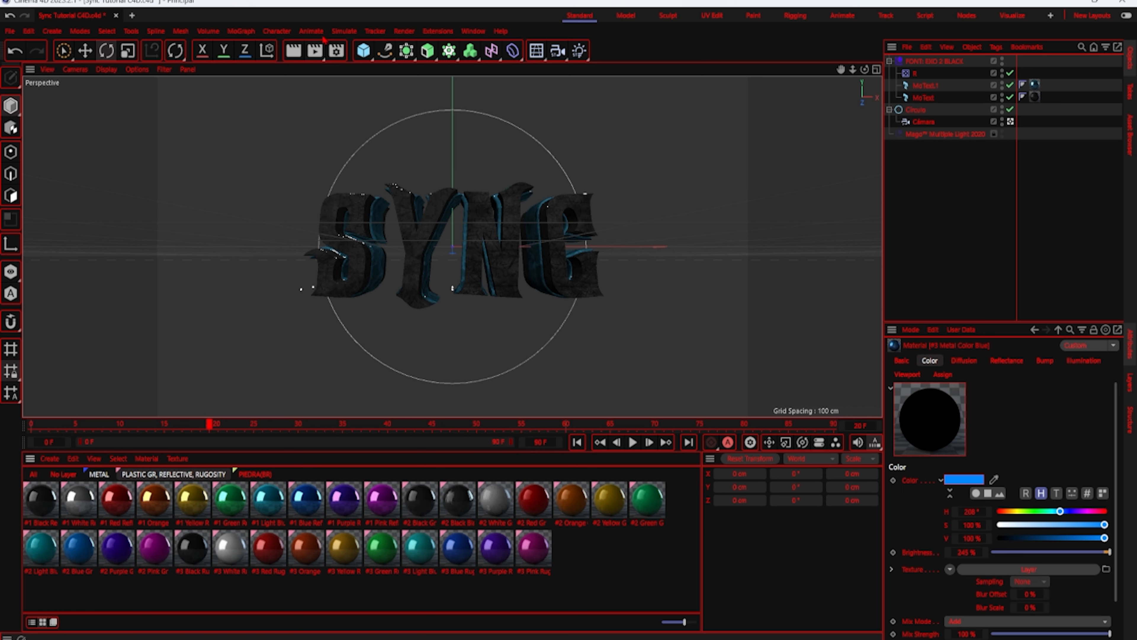
{"action": "left_click", "coordinate": [336, 50]}
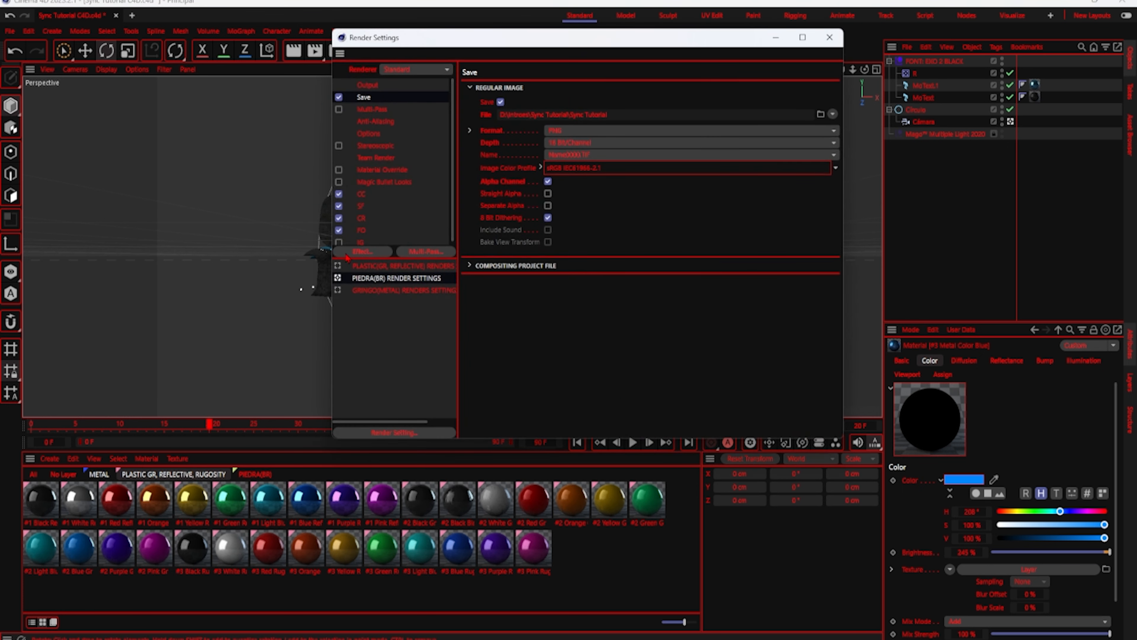
{"action": "left_click", "coordinate": [339, 268]}
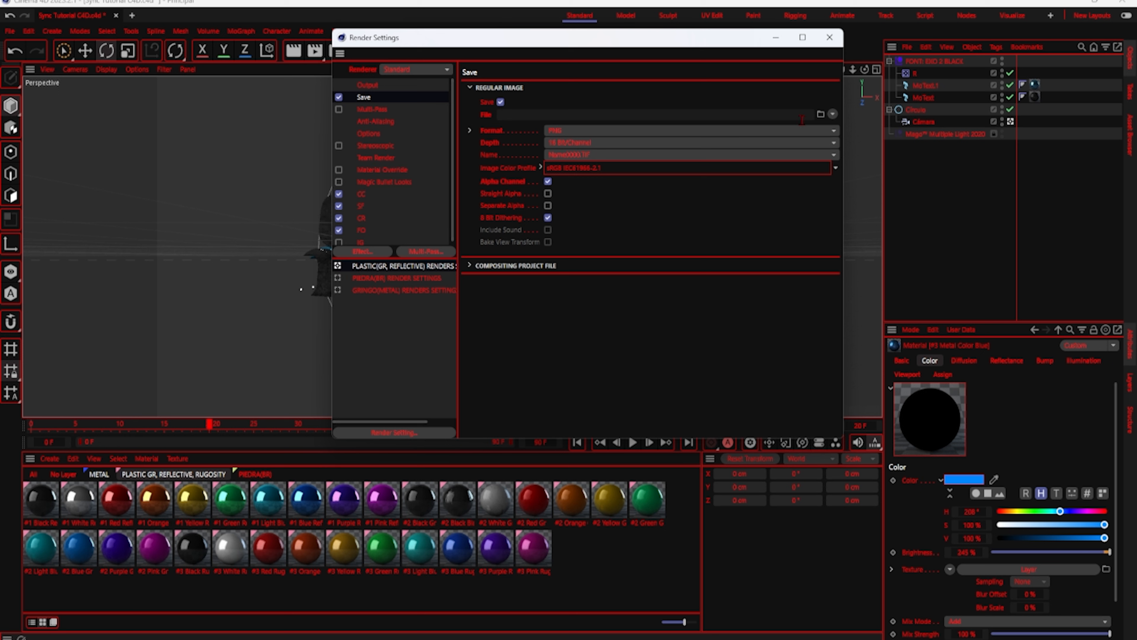
{"action": "left_click", "coordinate": [828, 36]}
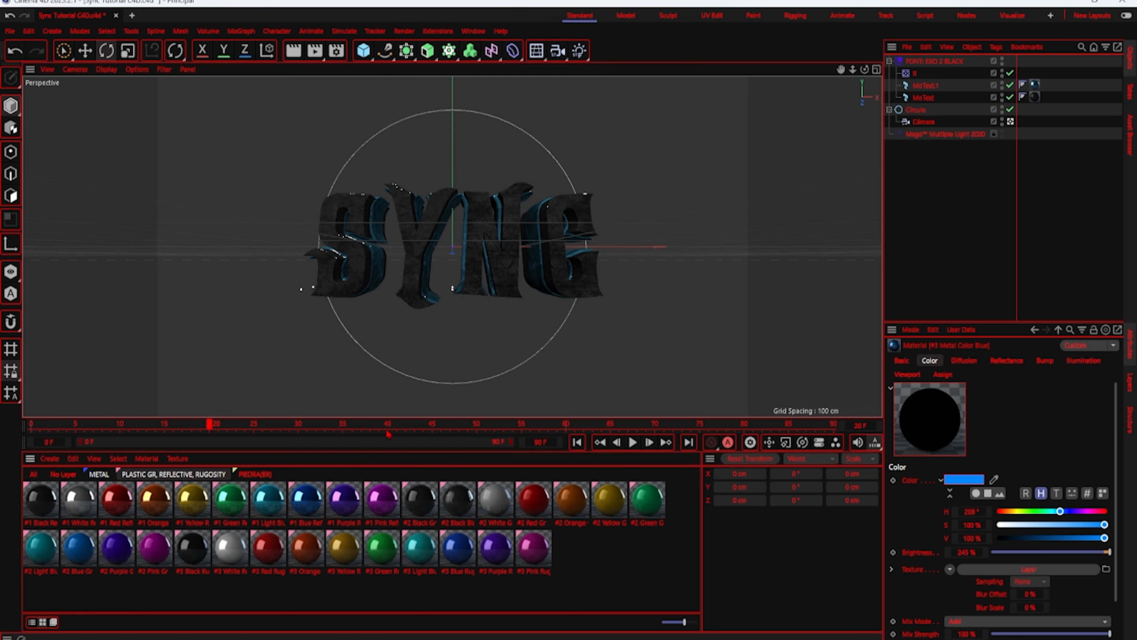
- Replace the stone material on MoText with #2 Black Gr 1 and the ice material on MoText.1 with #1 Light Blue Reflective
{"action": "left_click", "coordinate": [31, 504]}
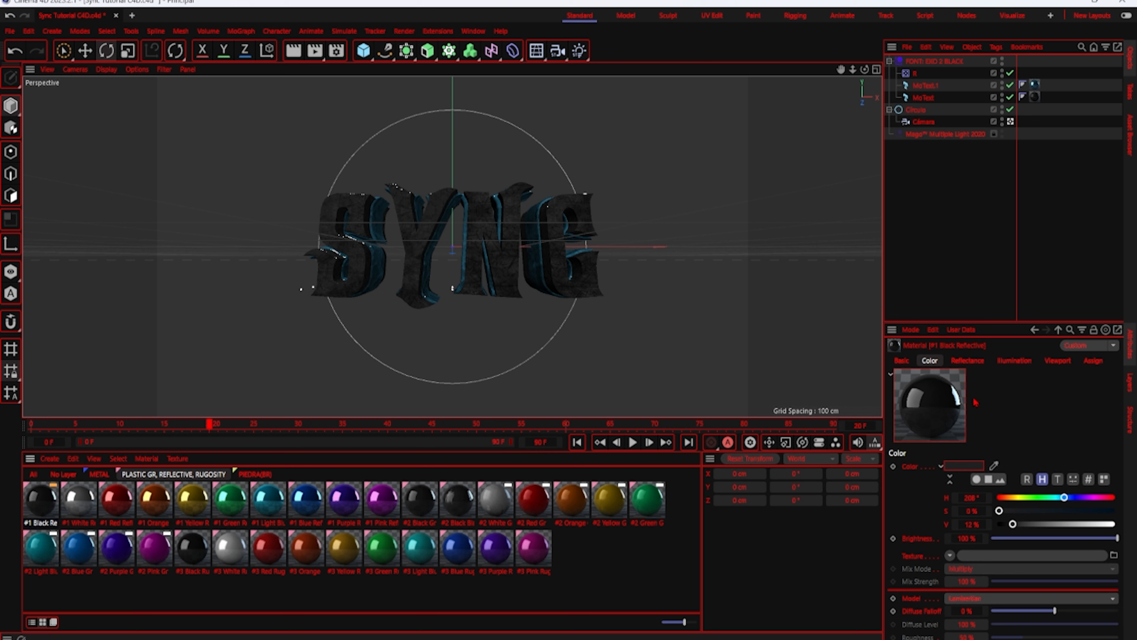
{"action": "left_click", "coordinate": [457, 499]}
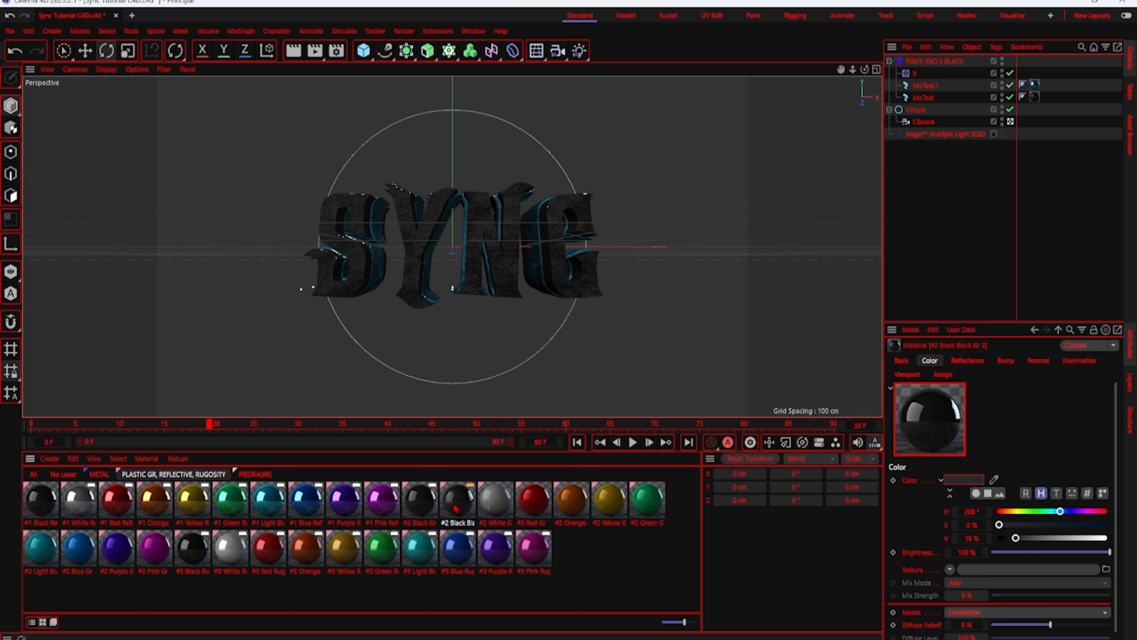
{"action": "left_click", "coordinate": [417, 512]}
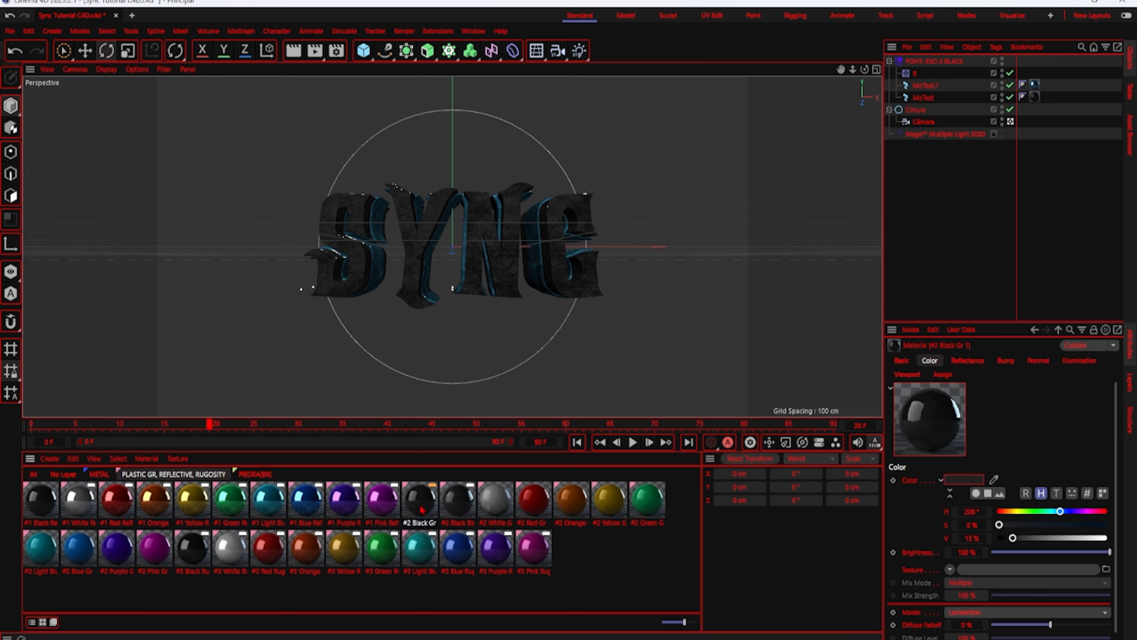
{"action": "left_click_drag", "start_coordinate": [1040, 87], "coordinate": [1035, 97]}
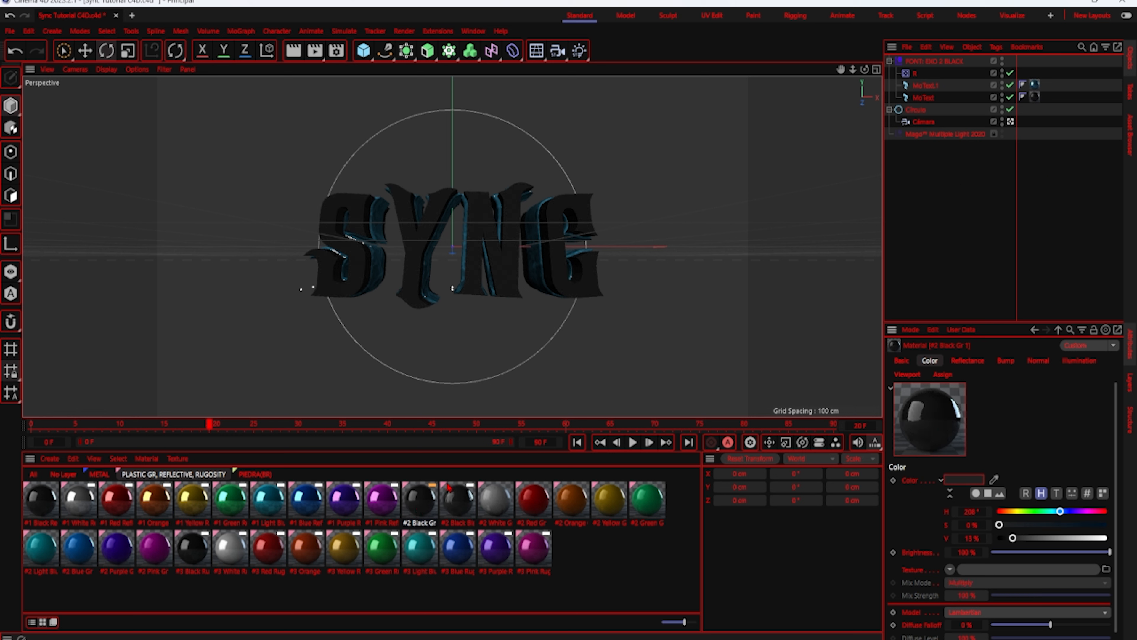
{"action": "left_click", "coordinate": [266, 499]}
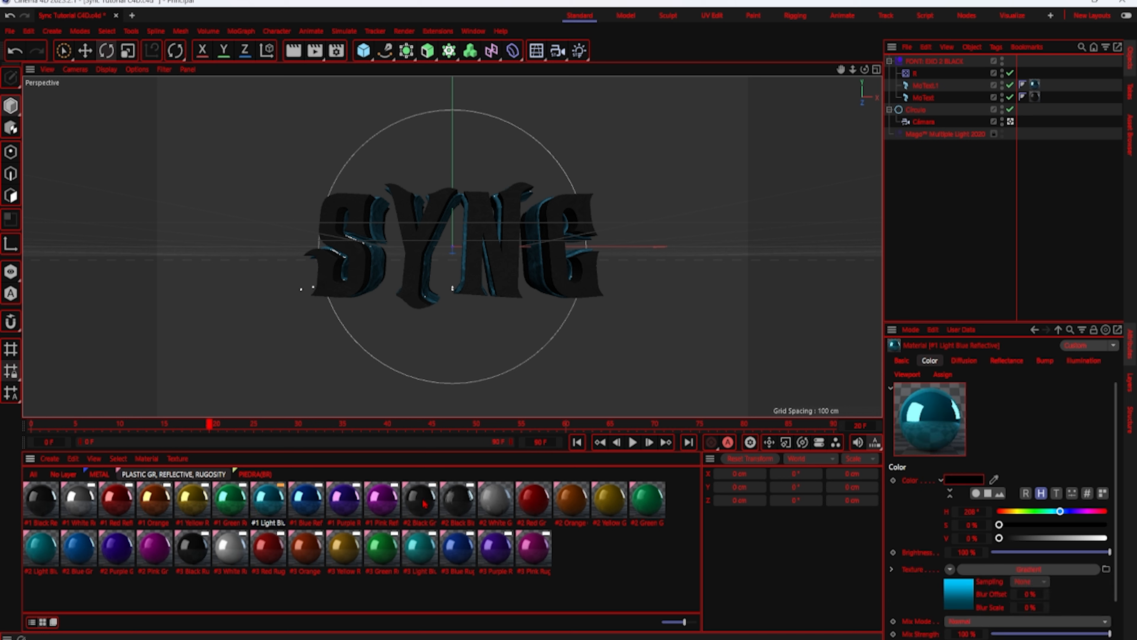
{"action": "left_click_drag", "start_coordinate": [922, 426], "coordinate": [1038, 89]}
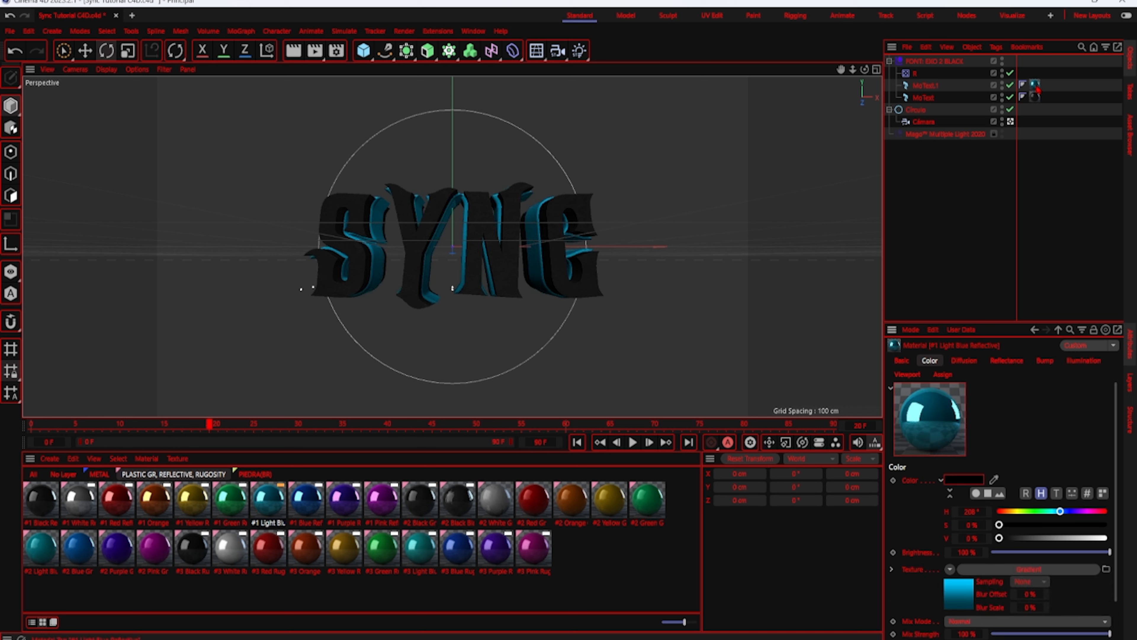
- Set the render's save path to the Introes > Sync Tutorial folder with the file name Sync Tutorial
{"action": "key", "text": "ctrl+r"}
{"action": "left_click", "coordinate": [336, 50]}
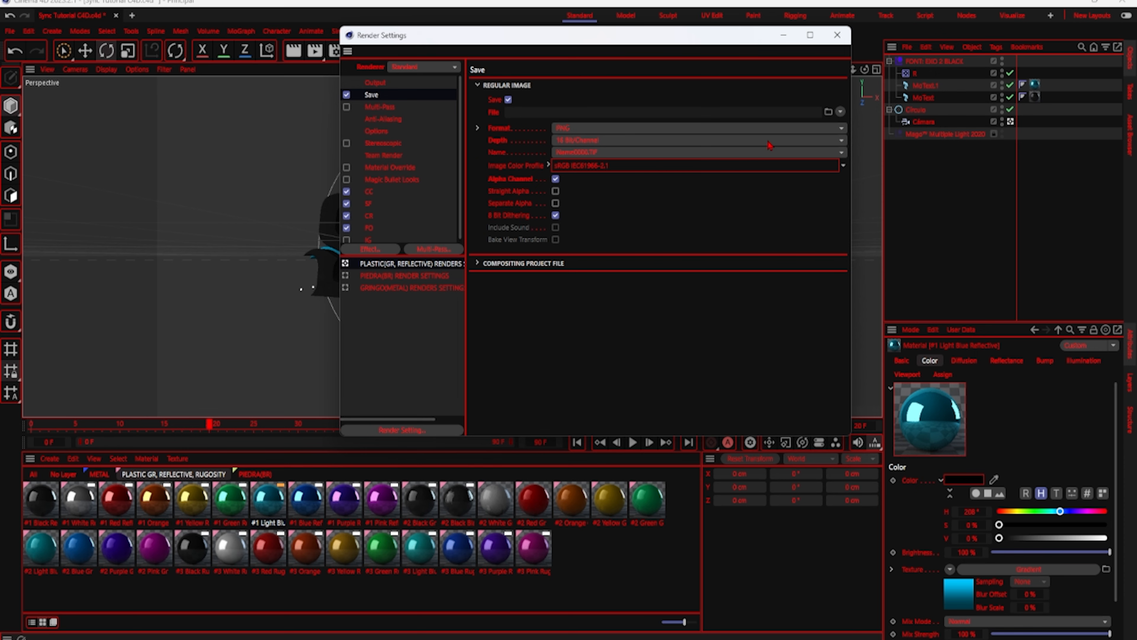
{"action": "left_click", "coordinate": [827, 112]}
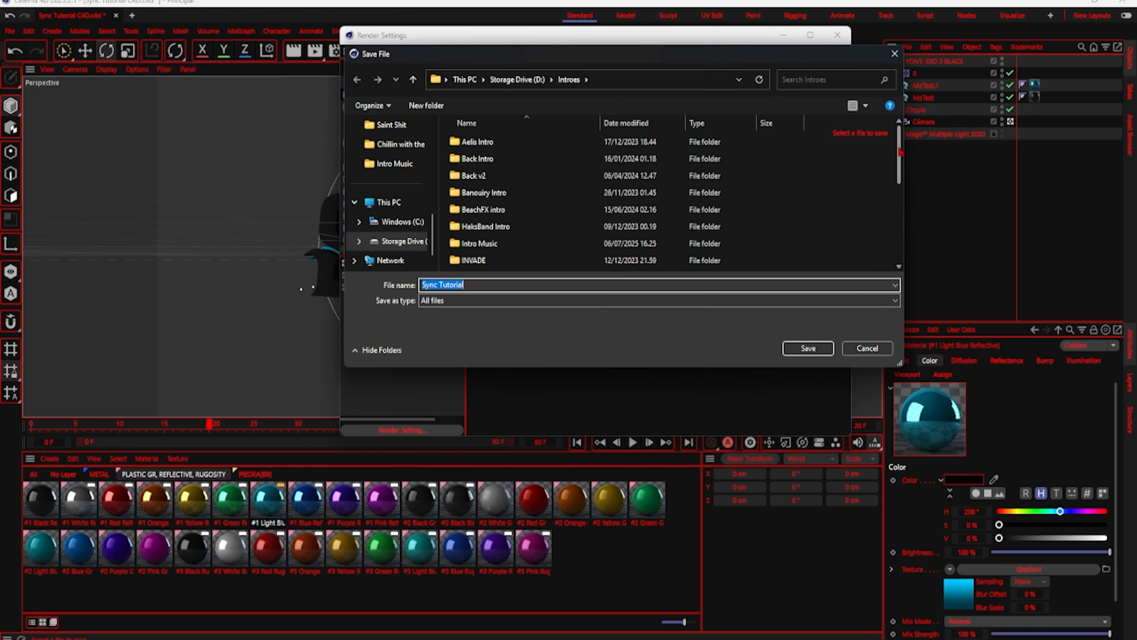
{"action": "left_click_drag", "start_coordinate": [900, 153], "coordinate": [896, 264]}
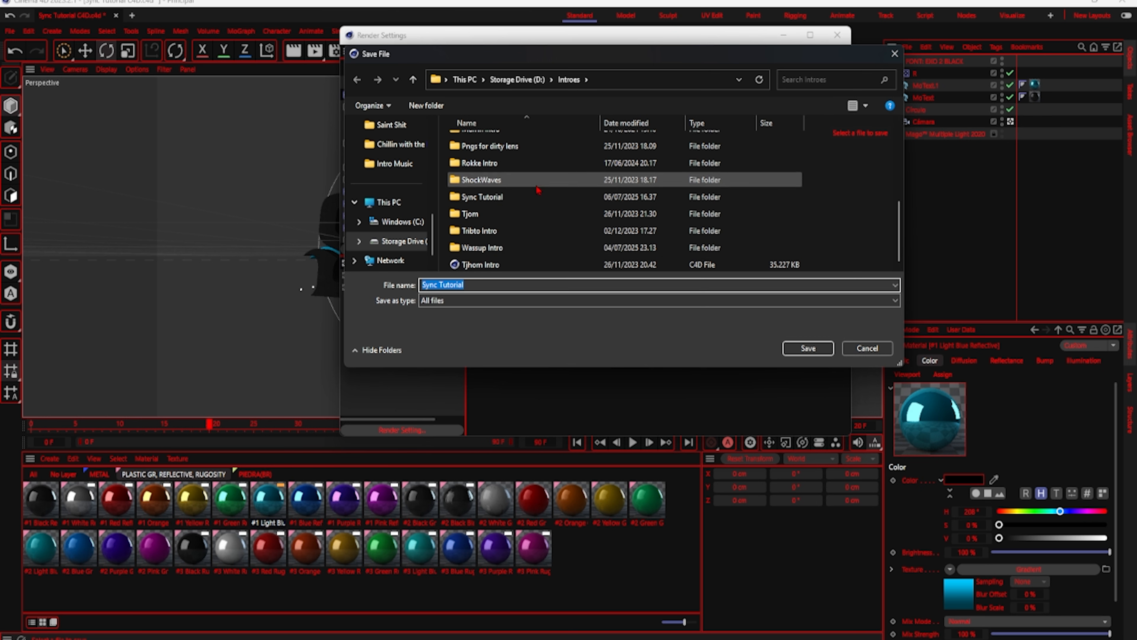
{"action": "double_click", "coordinate": [537, 197]}
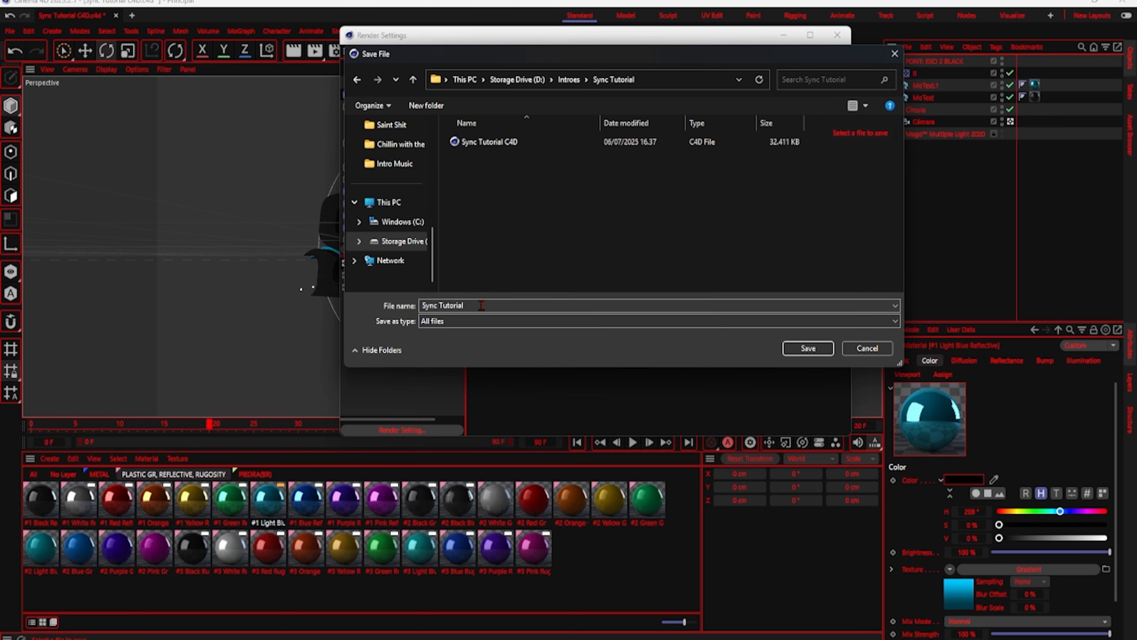
{"action": "left_click", "coordinate": [482, 305]}
{"action": "left_click", "coordinate": [799, 348]}
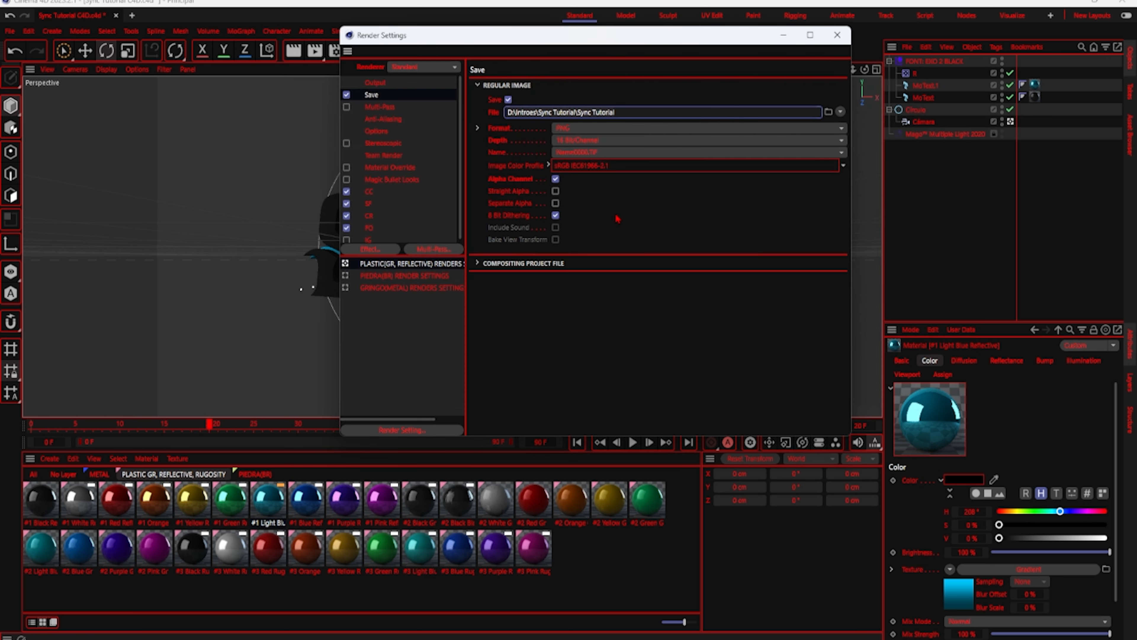
- Set the render output's frame range to Current Frame and close the render settings
{"action": "left_click", "coordinate": [388, 84]}
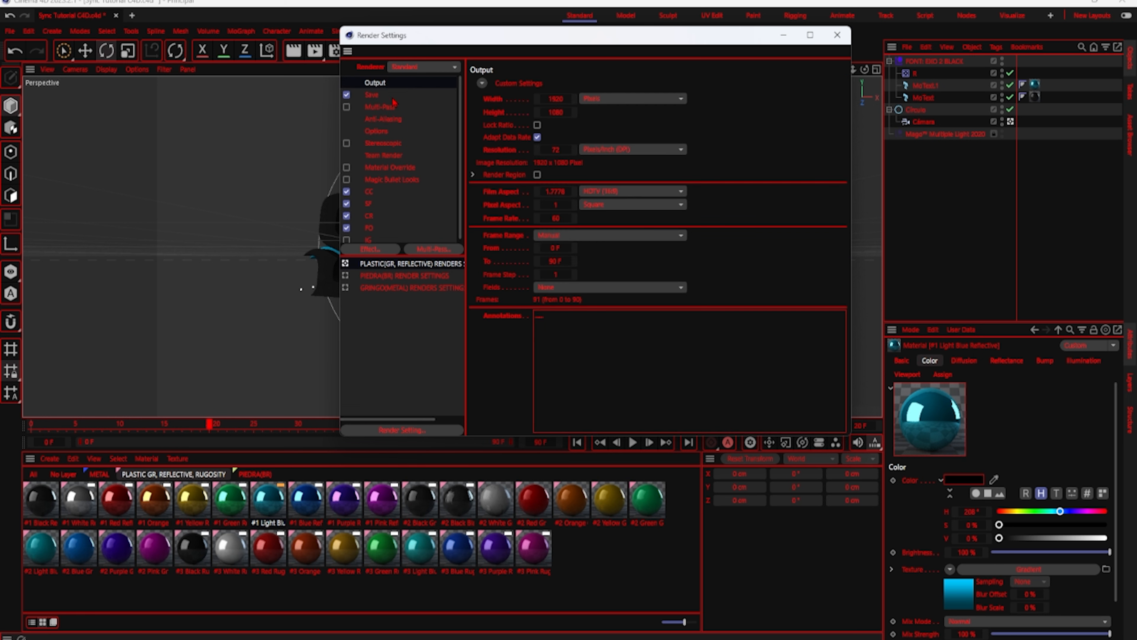
{"action": "left_click", "coordinate": [586, 238]}
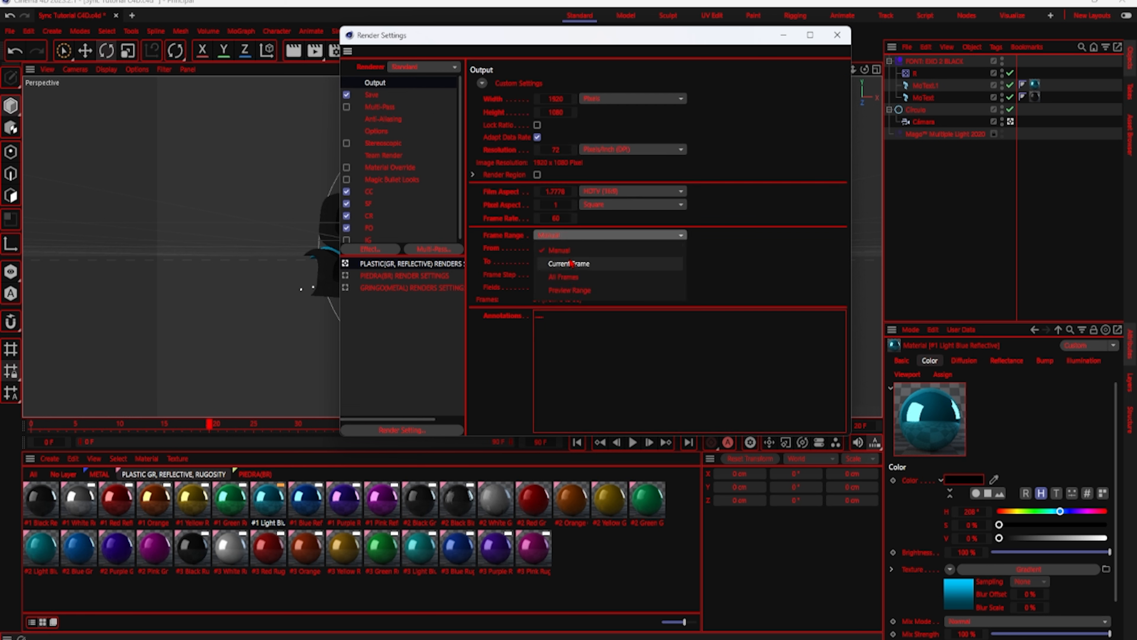
{"action": "left_click", "coordinate": [585, 268]}
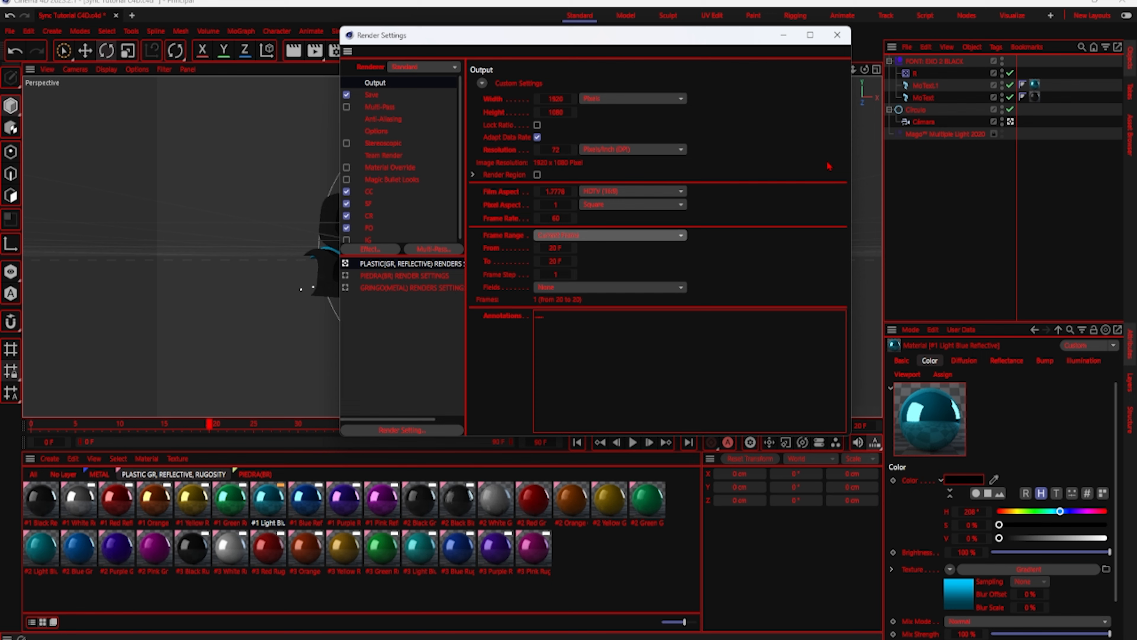
{"action": "left_click", "coordinate": [837, 35]}
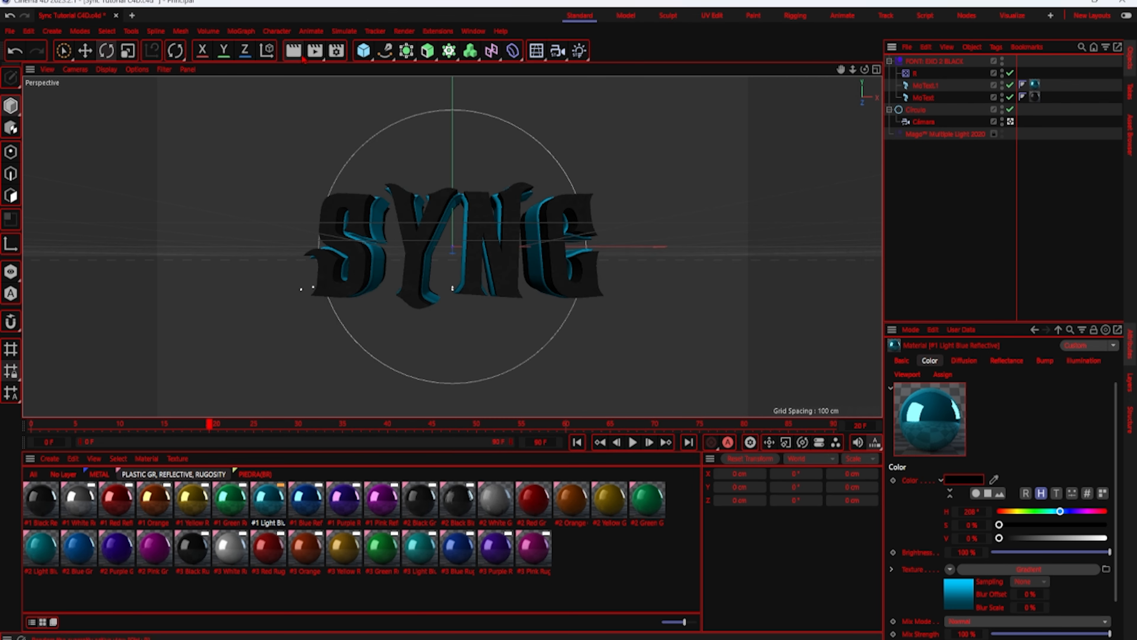
- Render the current frame of the SYNC text to the Picture Viewer, check the image and close the viewer
{"action": "left_click", "coordinate": [314, 51]}
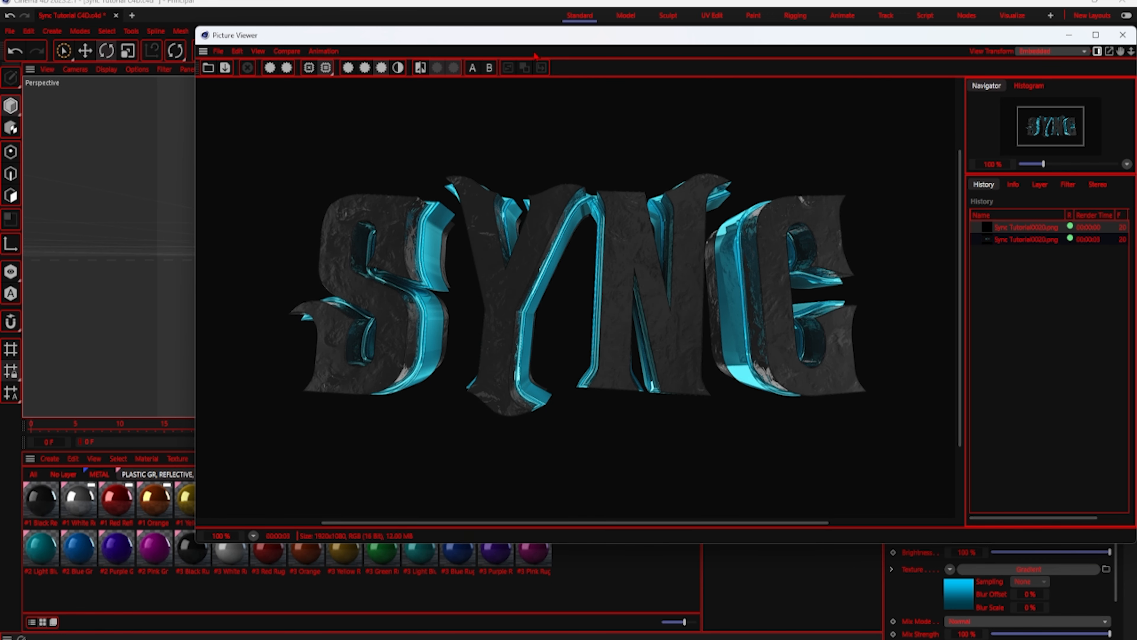
{"action": "left_click_drag", "start_coordinate": [544, 37], "coordinate": [359, 42]}
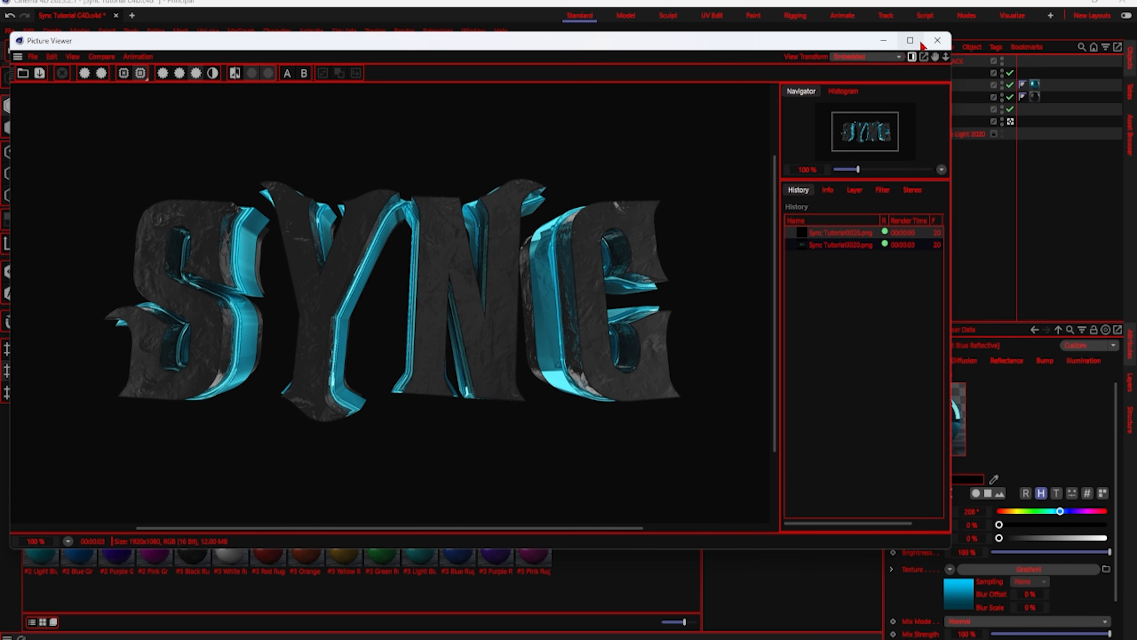
{"action": "left_click", "coordinate": [937, 40]}
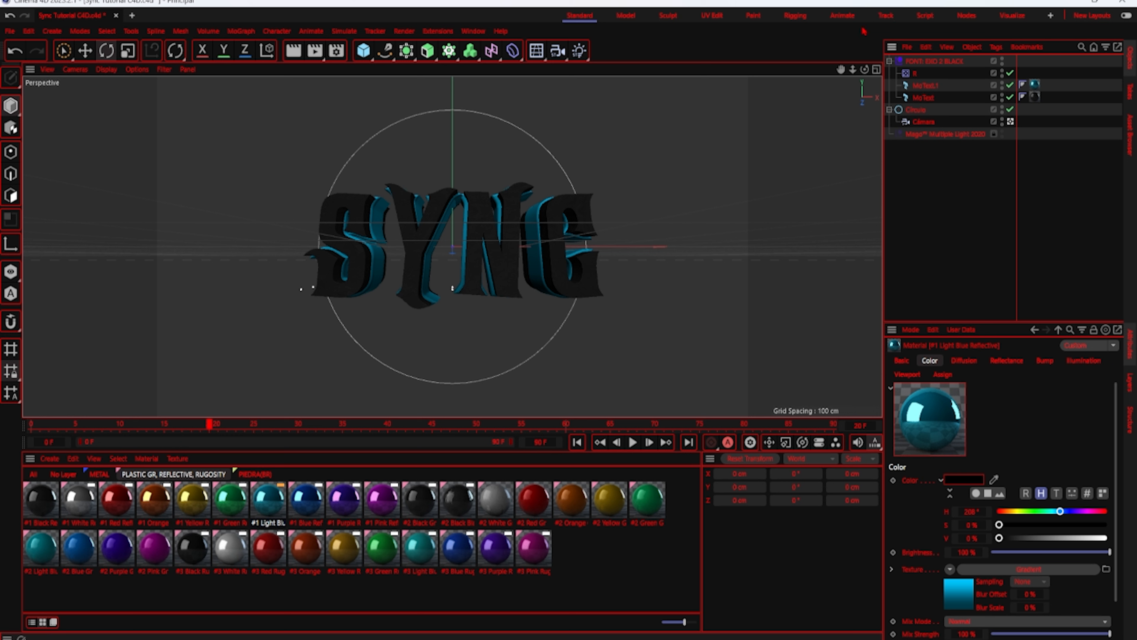
- Quit Cinema 4D, saving the changes to Sync Tutorial C4D.c4d, and close the Mago Multiple Light 2020 folder window
{"action": "left_click", "coordinate": [1118, 7]}
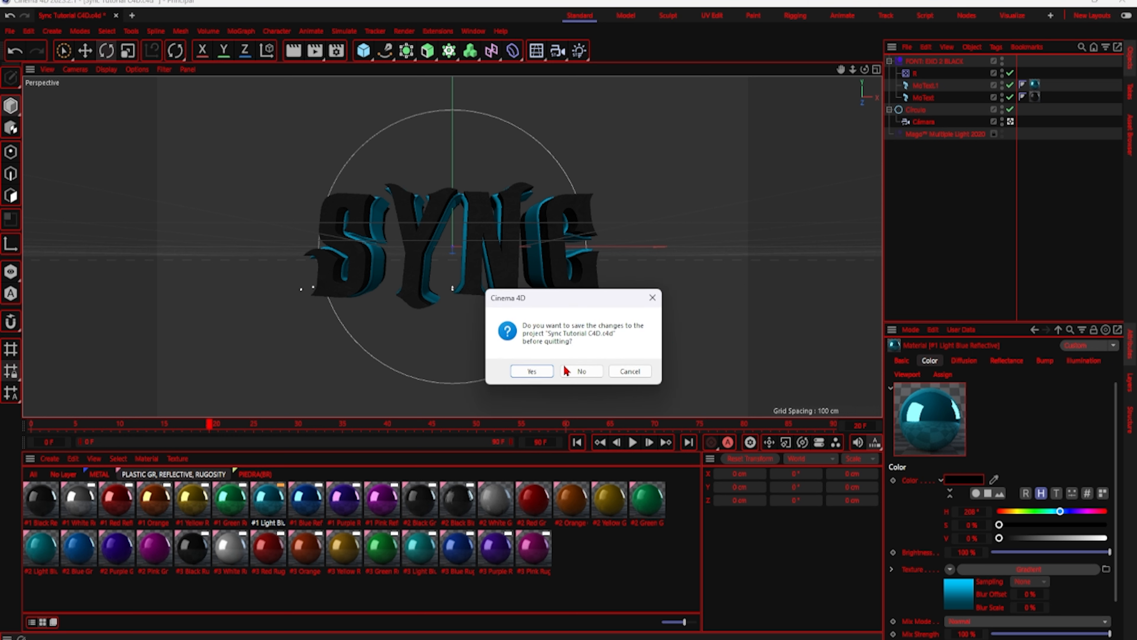
{"action": "left_click", "coordinate": [536, 370]}
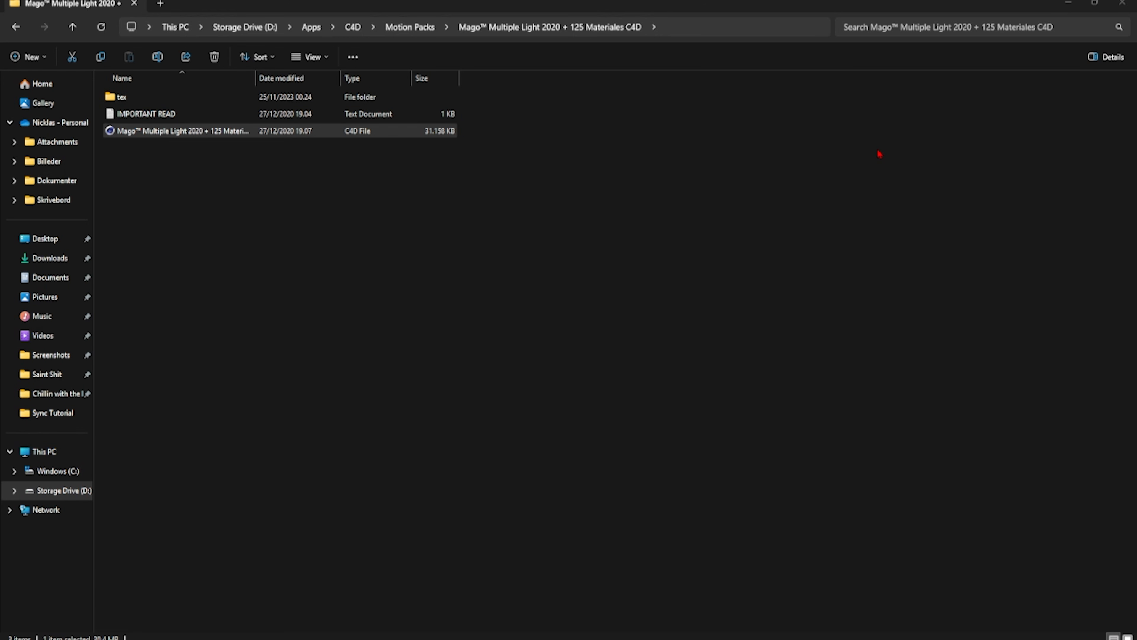
{"action": "left_click", "coordinate": [1122, 4]}
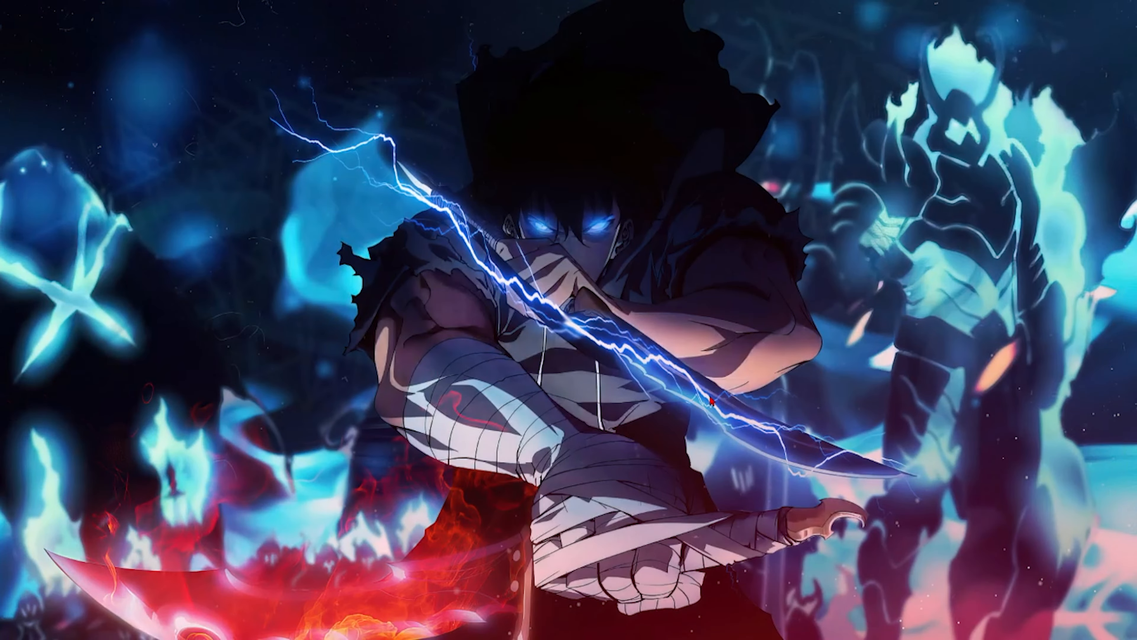
- Switch to After Effects, clearing away the Creative Cloud Desktop window and the welcome screen to reach the empty project
{"action": "mouse_move", "coordinate": [569, 639]}
{"action": "left_click", "coordinate": [976, 631]}
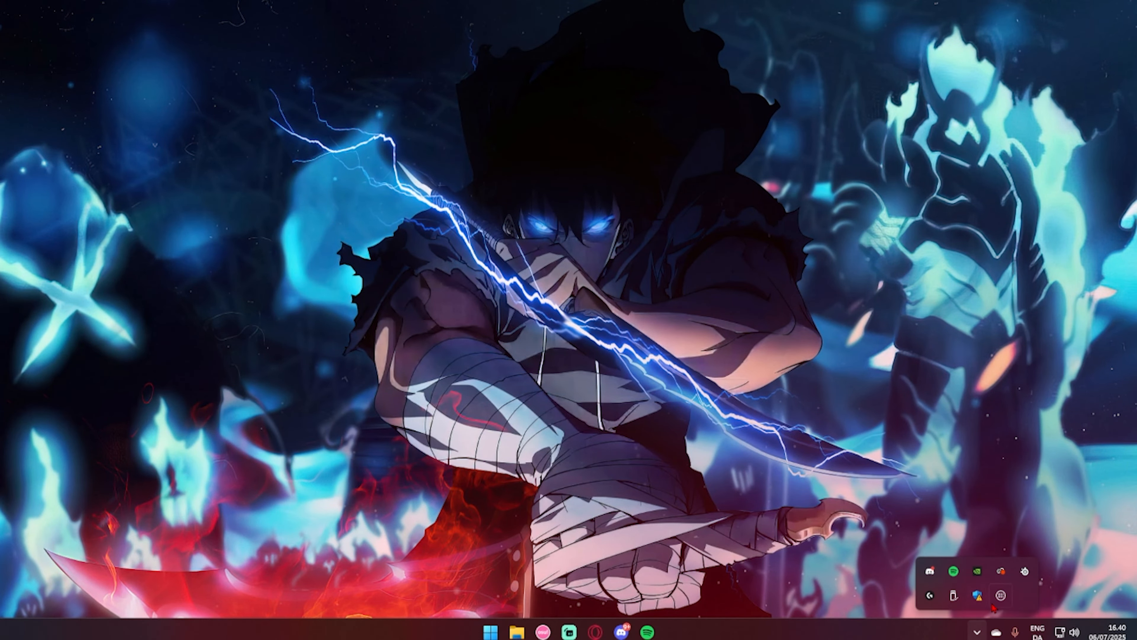
{"action": "left_click", "coordinate": [1001, 572]}
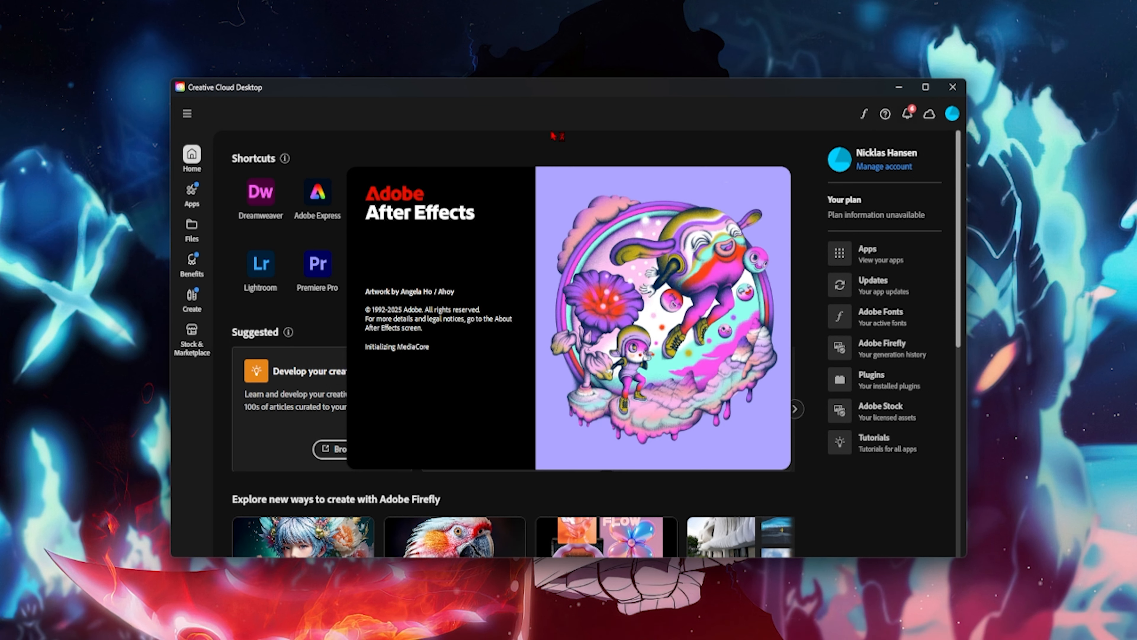
{"action": "left_click", "coordinate": [898, 87]}
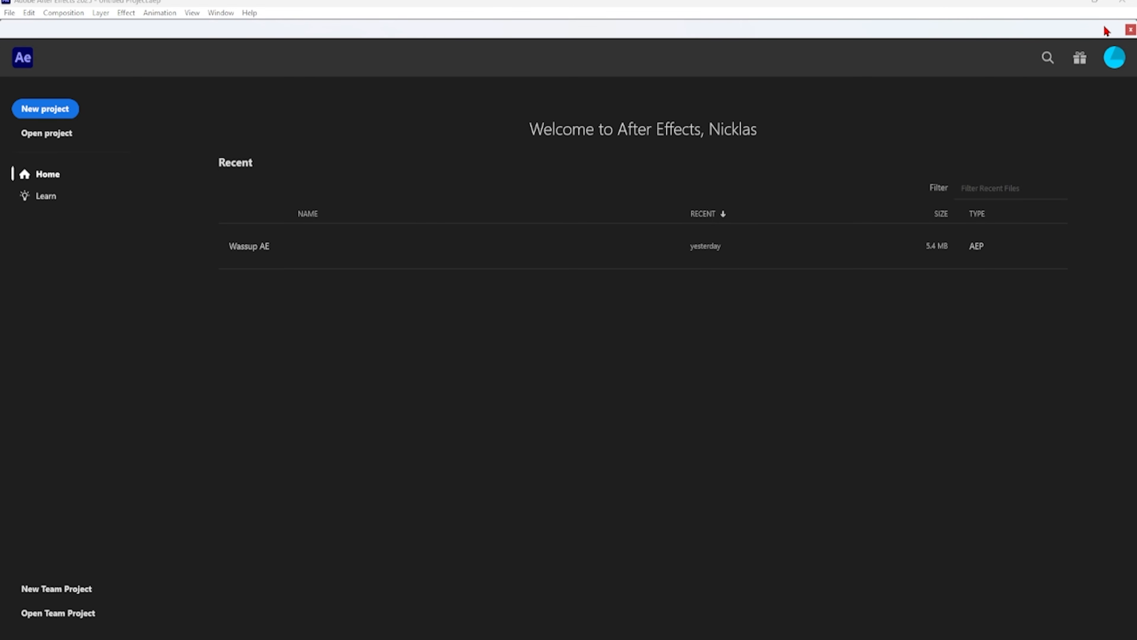
{"action": "left_click", "coordinate": [1131, 31]}
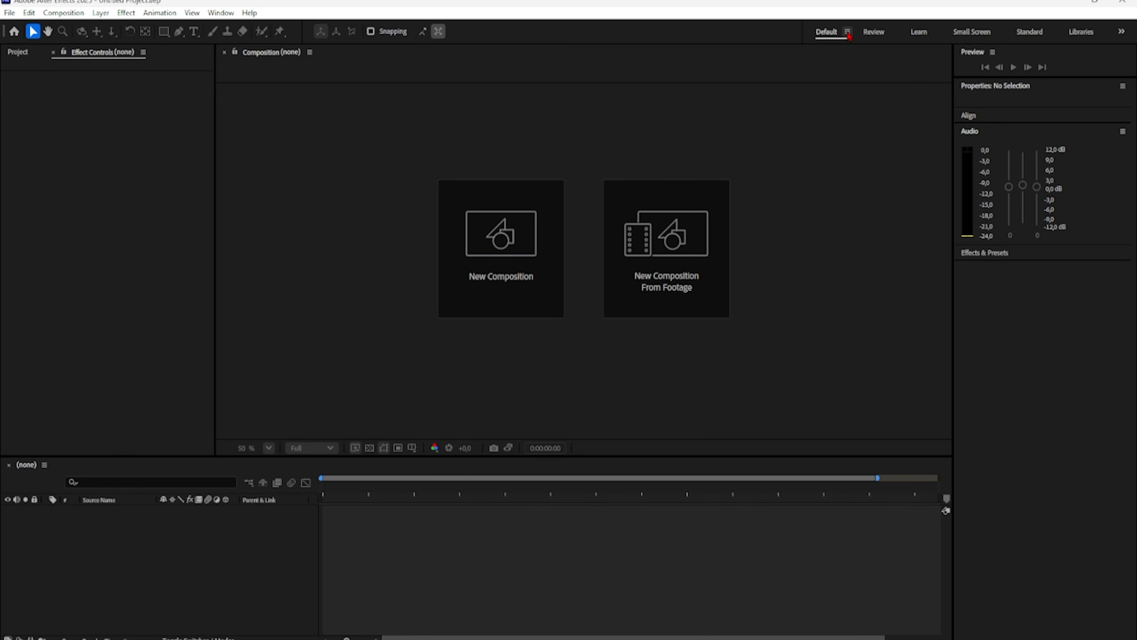
- Switch to the Standard workspace and enlarge the Preview area so all its playback options are shown
{"action": "left_click", "coordinate": [1034, 31]}
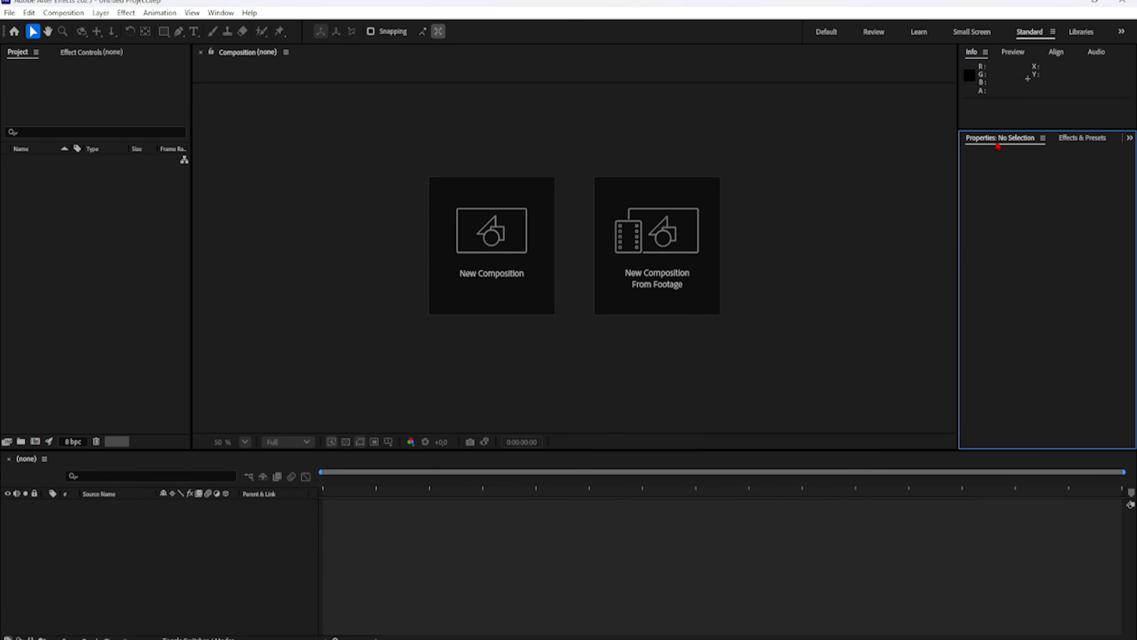
{"action": "left_click", "coordinate": [829, 33]}
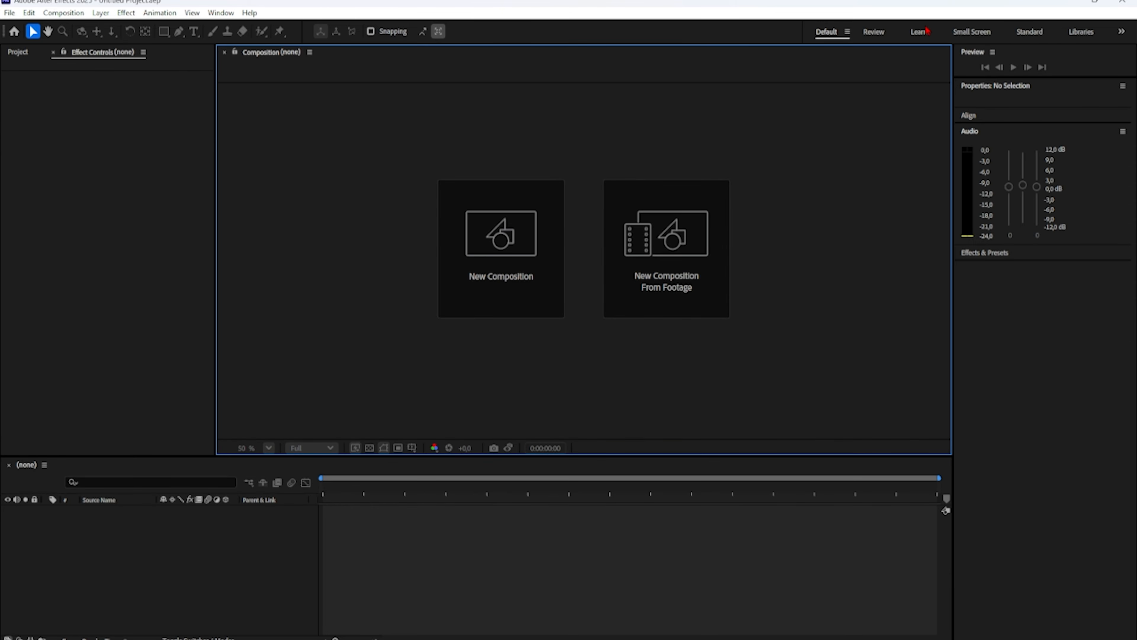
{"action": "left_click", "coordinate": [1017, 32]}
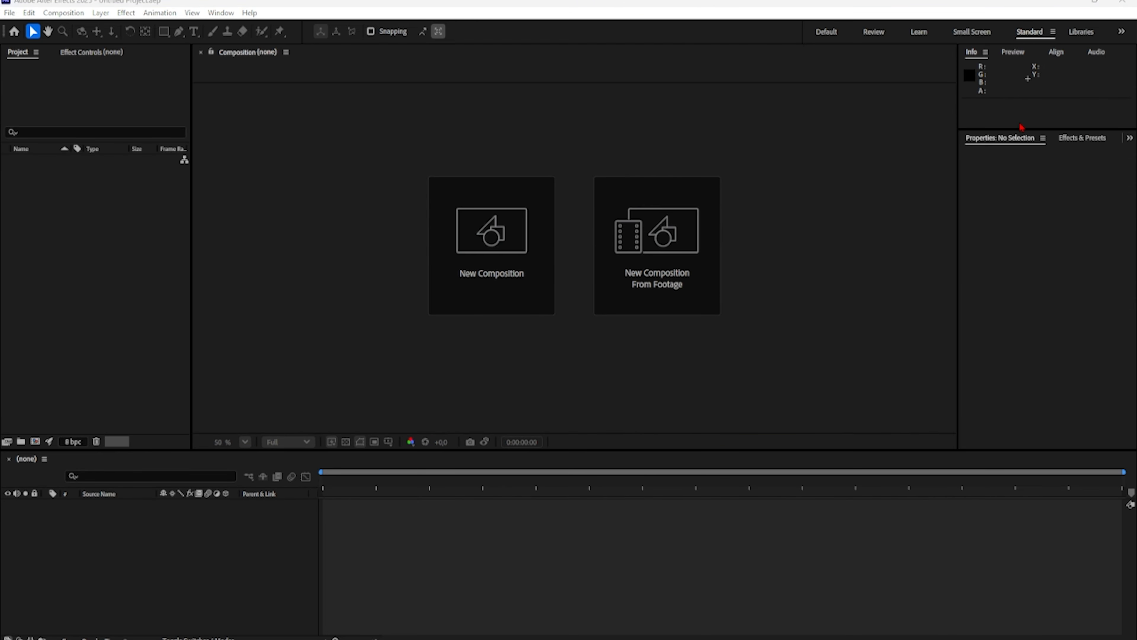
{"action": "left_click", "coordinate": [1013, 52]}
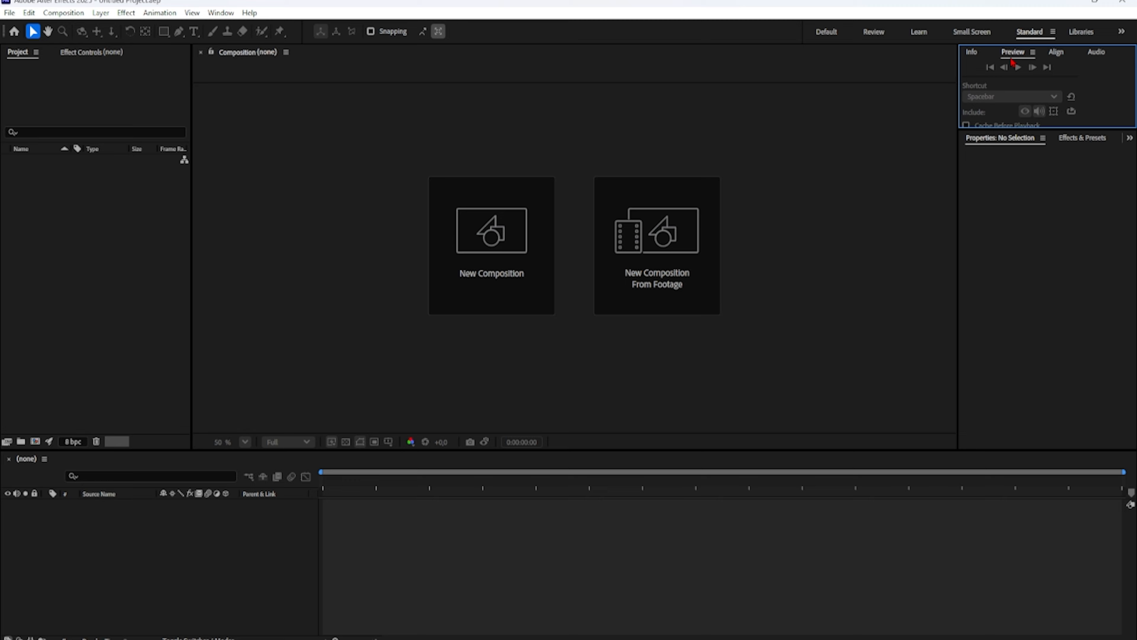
{"action": "left_click_drag", "start_coordinate": [1049, 130], "coordinate": [1018, 255]}
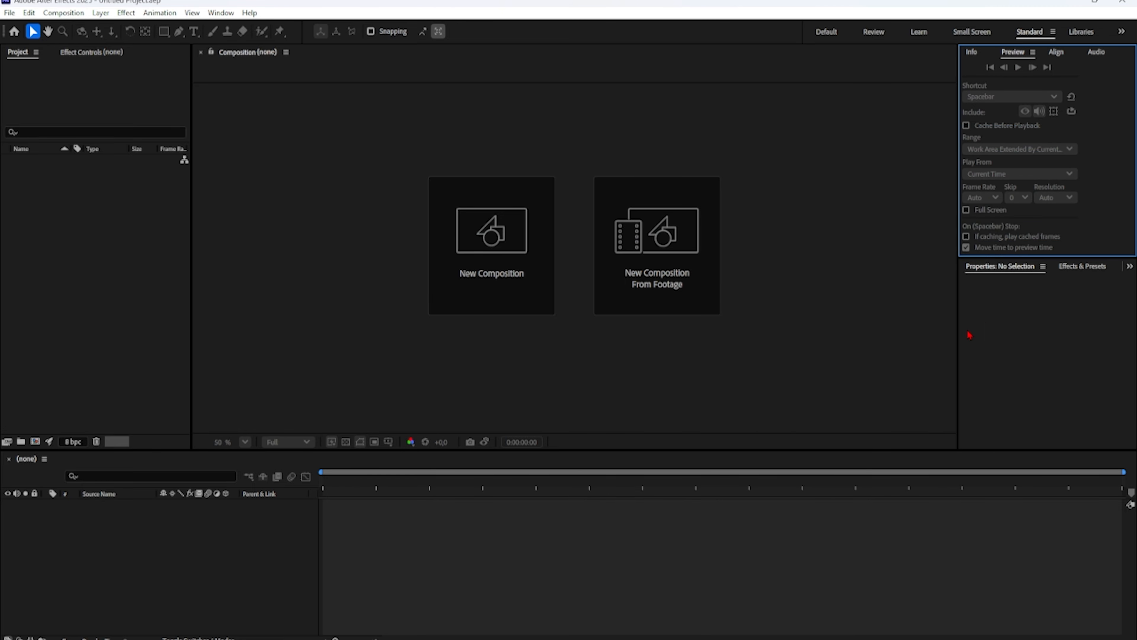
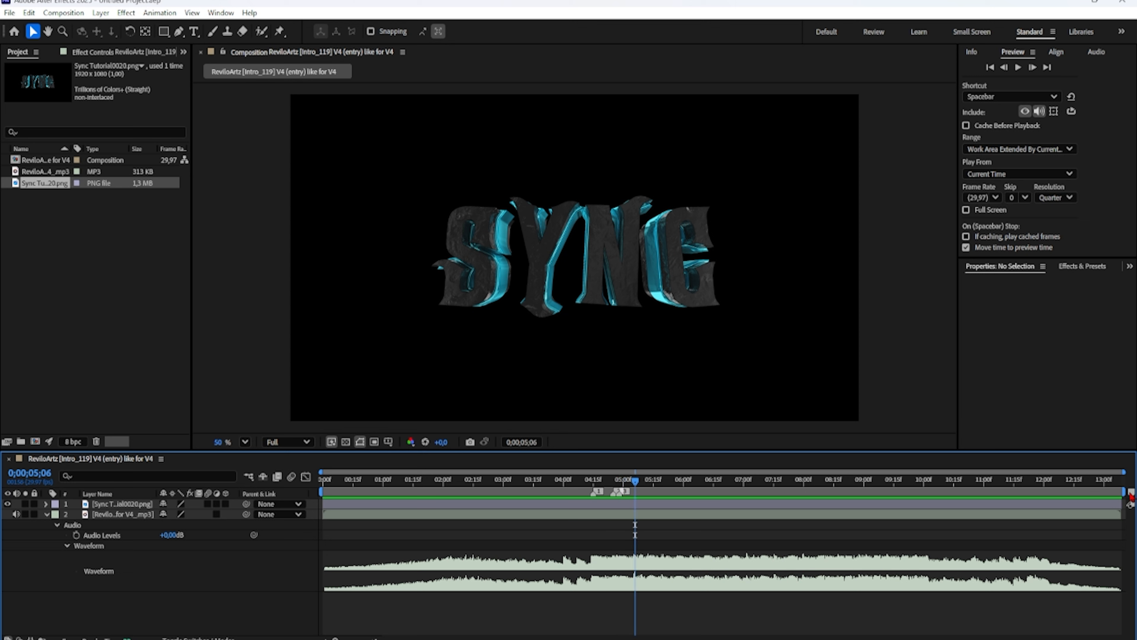
- Place composition markers on the soundtrack at 0;00;05;06, about 0;00;05;09 and 0;00;05;12
{"action": "left_click_drag", "start_coordinate": [1131, 493], "coordinate": [635, 500]}
{"action": "left_click_drag", "start_coordinate": [321, 471], "coordinate": [546, 478]}
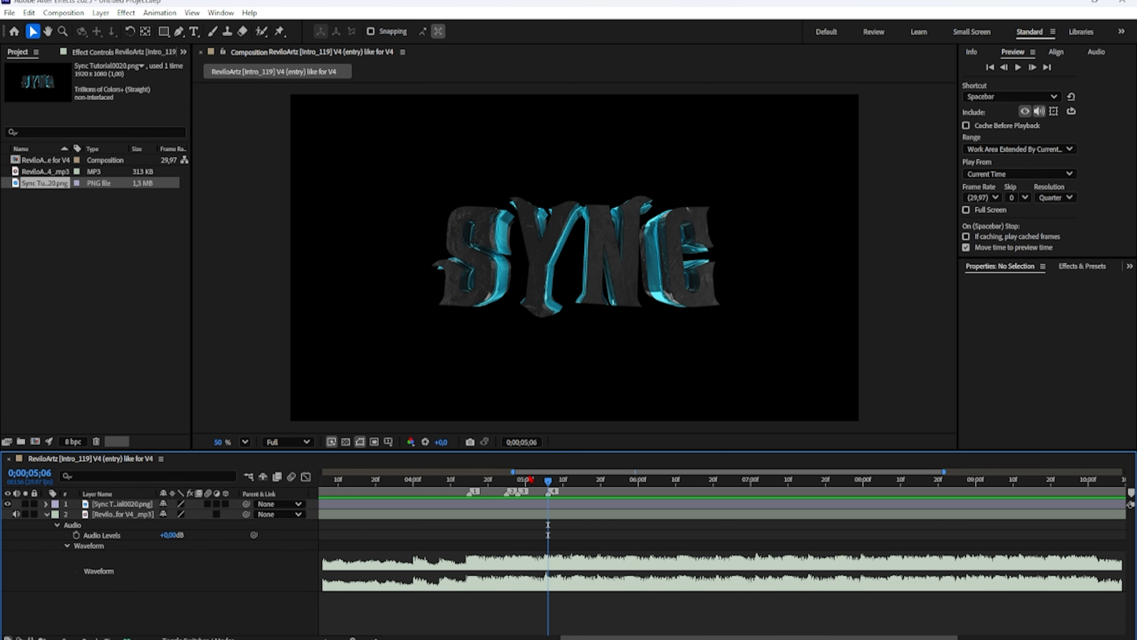
{"action": "left_click_drag", "start_coordinate": [901, 473], "coordinate": [1115, 480]}
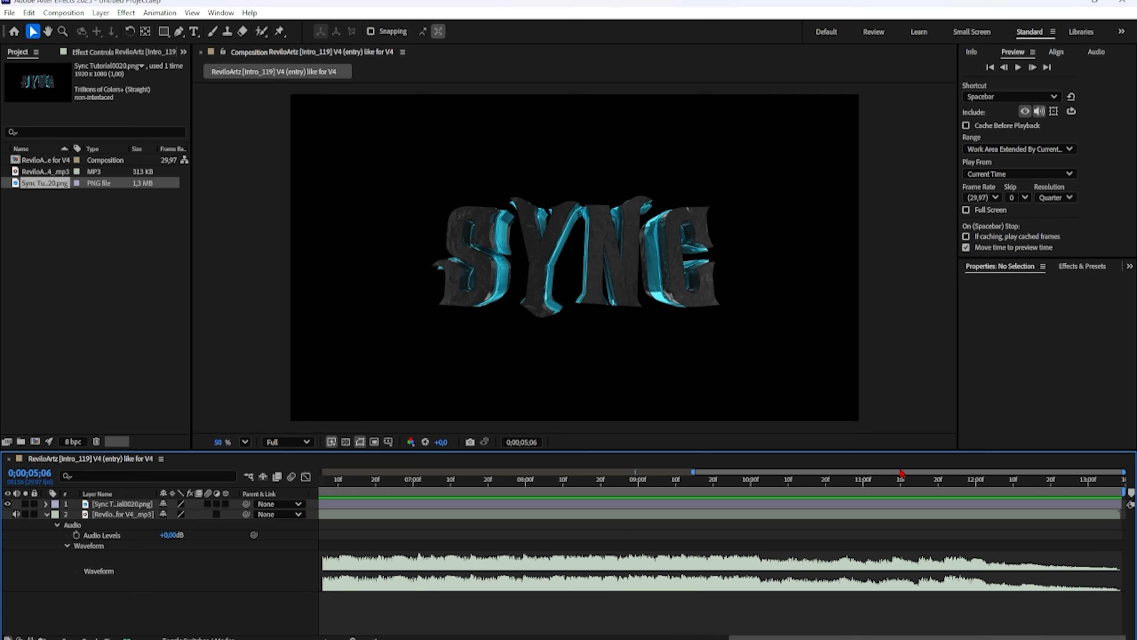
{"action": "left_click_drag", "start_coordinate": [901, 472], "coordinate": [690, 489]}
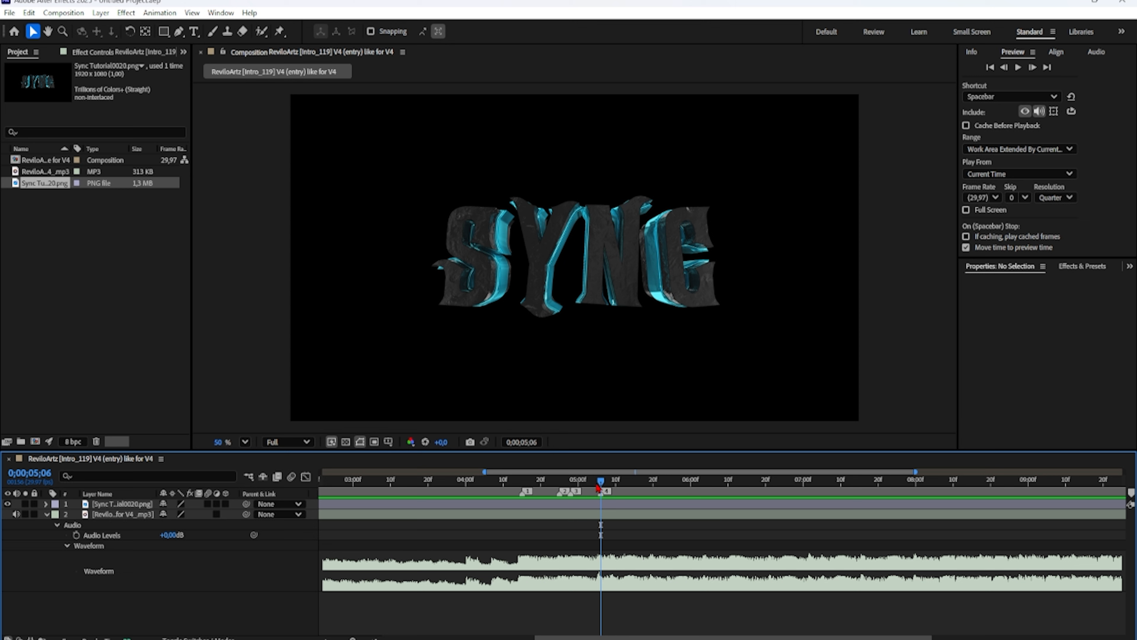
{"action": "left_click_drag", "start_coordinate": [600, 484], "coordinate": [612, 488]}
{"action": "mouse_move", "coordinate": [1131, 492]}
{"action": "left_mouse_down"}
{"action": "mouse_move", "coordinate": [611, 493]}
{"action": "mouse_move", "coordinate": [623, 486]}
{"action": "left_mouse_up"}
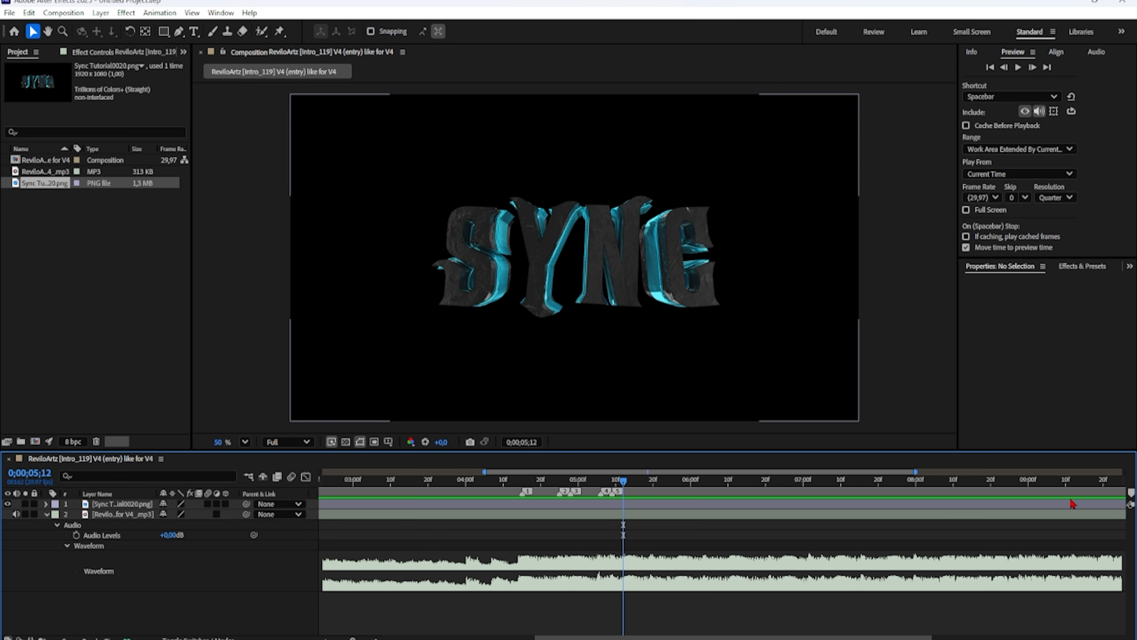
{"action": "mouse_move", "coordinate": [1131, 493]}
{"action": "left_mouse_down"}
{"action": "mouse_move", "coordinate": [624, 489]}
{"action": "mouse_move", "coordinate": [653, 487]}
{"action": "left_mouse_up"}
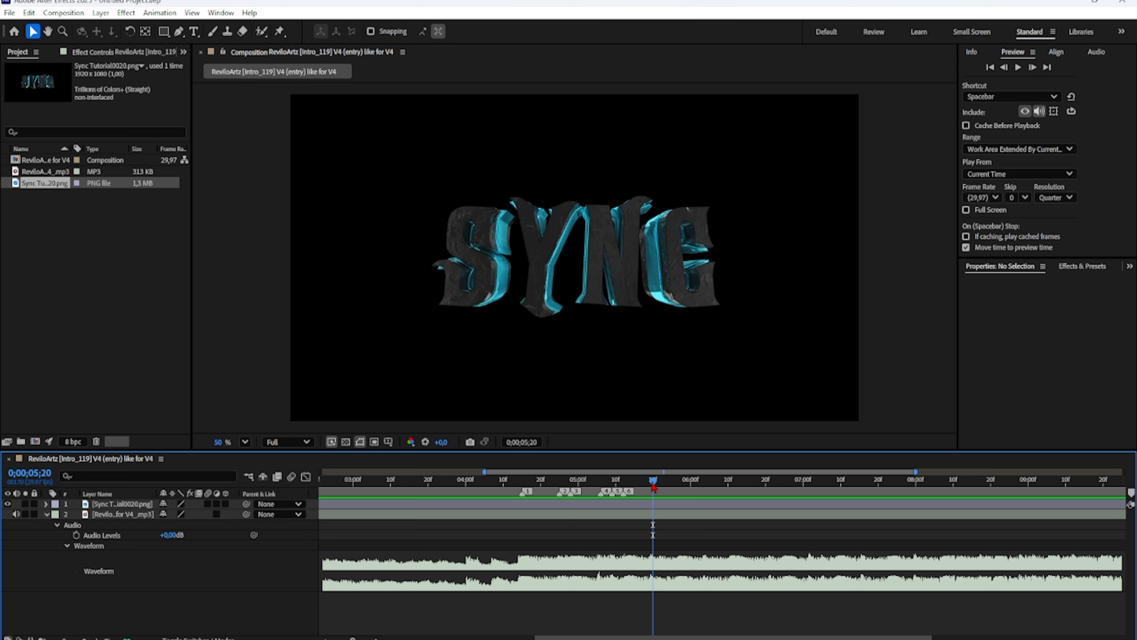
- Place composition markers on the soundtrack at 0;00;05;20, about 0;00;05;26 and 0;00;06;03
{"action": "left_click_drag", "start_coordinate": [1132, 492], "coordinate": [657, 491]}
{"action": "left_click", "coordinate": [659, 486]}
{"action": "left_click_drag", "start_coordinate": [666, 485], "coordinate": [677, 487]}
{"action": "mouse_move", "coordinate": [1131, 495]}
{"action": "left_mouse_down"}
{"action": "mouse_move", "coordinate": [675, 491]}
{"action": "mouse_move", "coordinate": [704, 493]}
{"action": "left_mouse_up"}
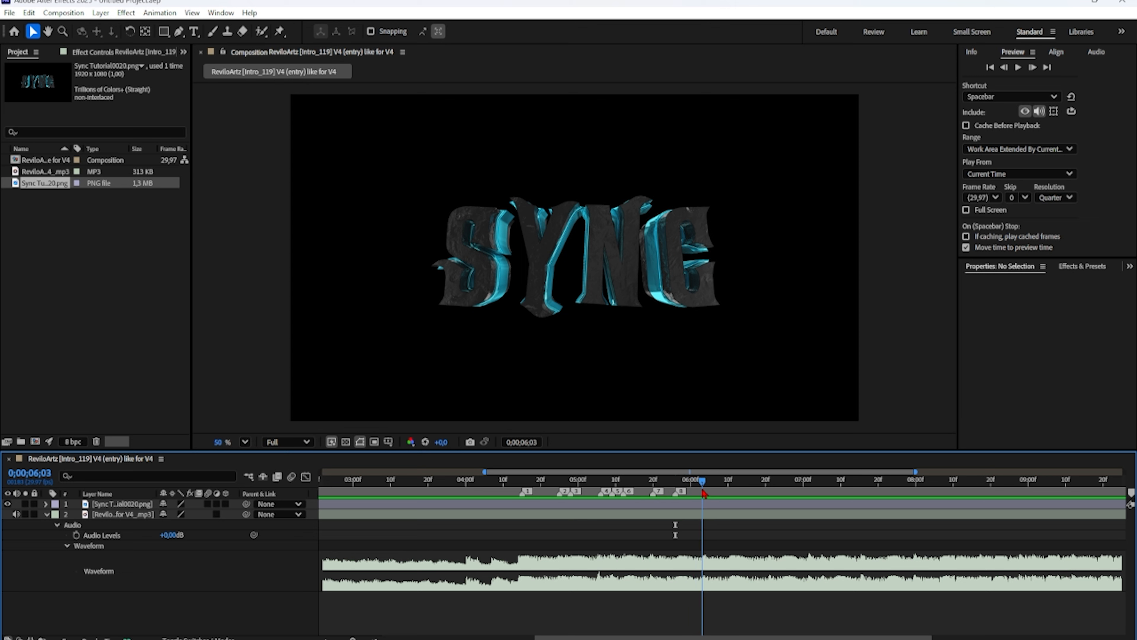
{"action": "mouse_move", "coordinate": [1131, 493]}
{"action": "left_mouse_down"}
{"action": "mouse_move", "coordinate": [704, 497]}
{"action": "mouse_move", "coordinate": [651, 480]}
{"action": "mouse_move", "coordinate": [710, 482]}
{"action": "mouse_move", "coordinate": [507, 482]}
{"action": "left_mouse_up"}
- Play back the composition from 0;00;04;11 to check the markers' timing against the music
{"action": "left_click", "coordinate": [654, 480]}
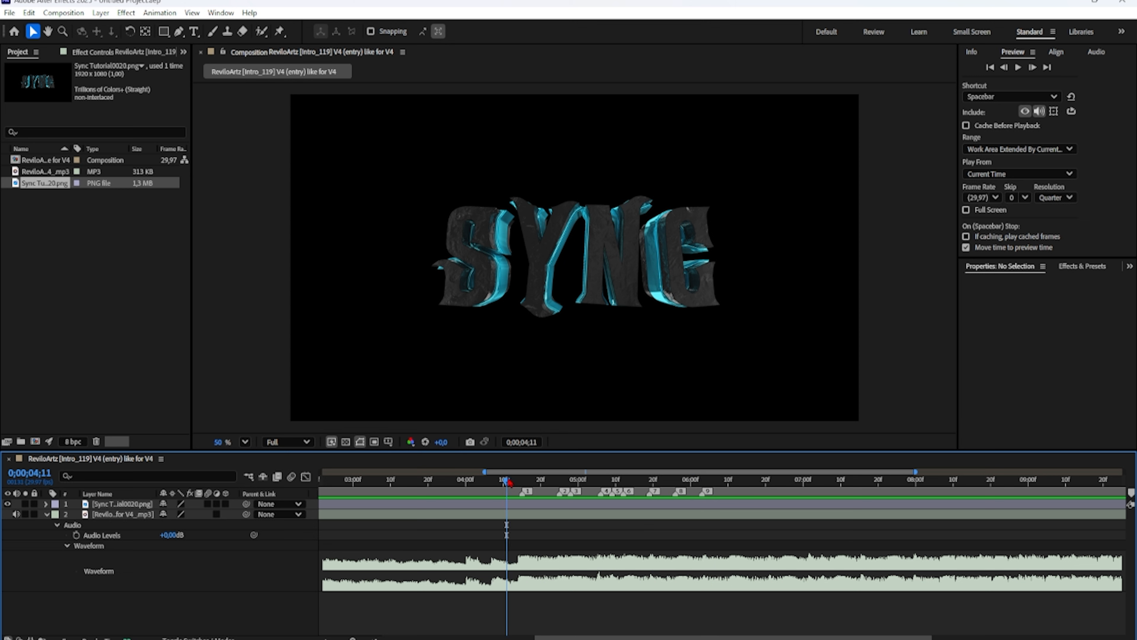
{"action": "key", "text": "space"}
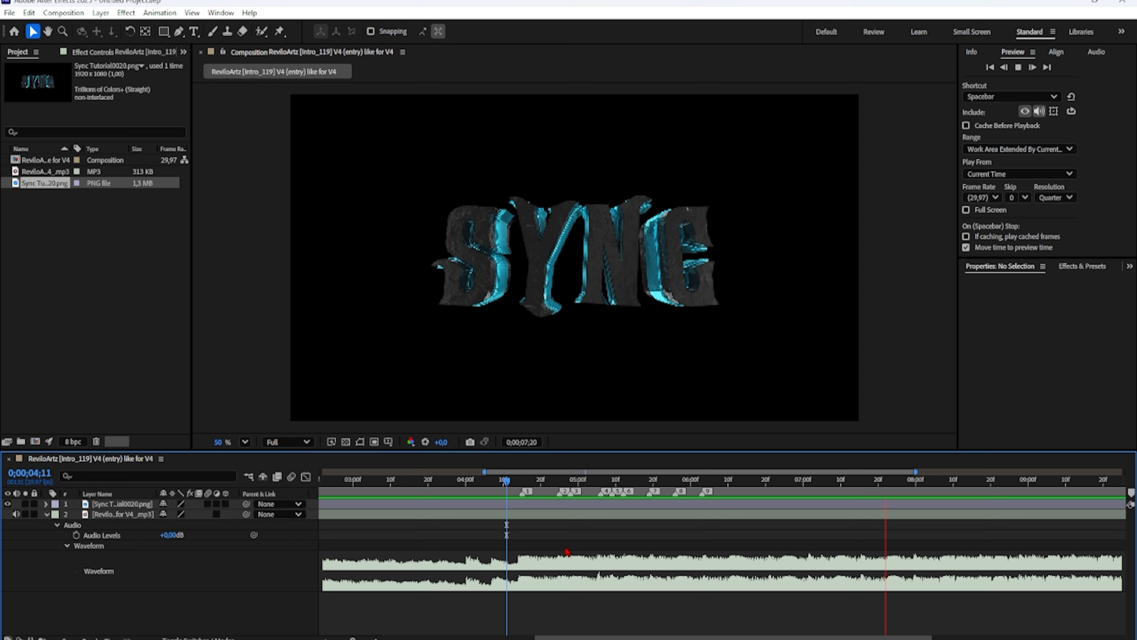
{"action": "key", "text": "space"}
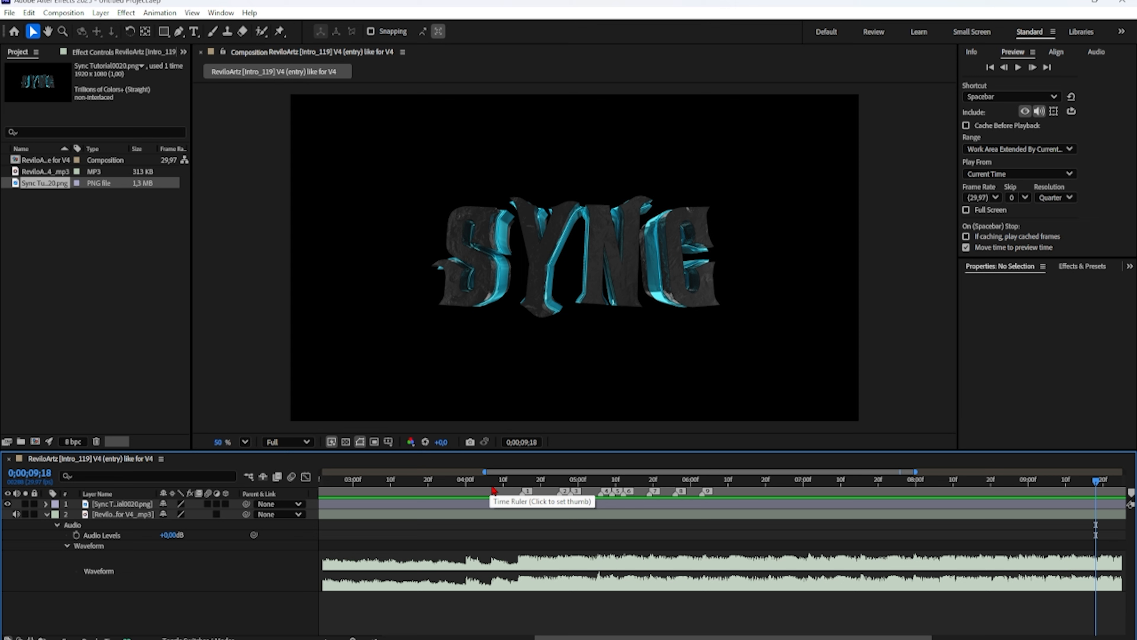
- Place composition markers on the soundtrack at 0;00;04;00 and 0;00;04;07
{"action": "left_click", "coordinate": [451, 481]}
{"action": "mouse_move", "coordinate": [453, 483]}
{"action": "left_mouse_down"}
{"action": "mouse_move", "coordinate": [526, 500]}
{"action": "mouse_move", "coordinate": [466, 501]}
{"action": "left_mouse_up"}
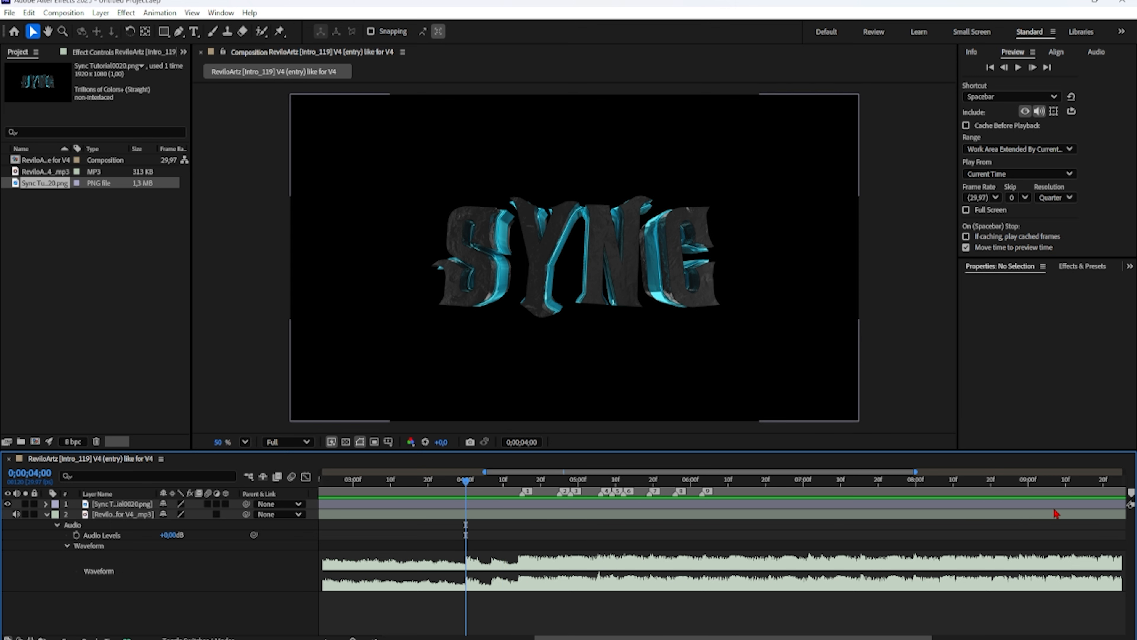
{"action": "mouse_move", "coordinate": [1131, 494]}
{"action": "left_mouse_down"}
{"action": "mouse_move", "coordinate": [444, 491]}
{"action": "mouse_move", "coordinate": [491, 481]}
{"action": "left_mouse_up"}
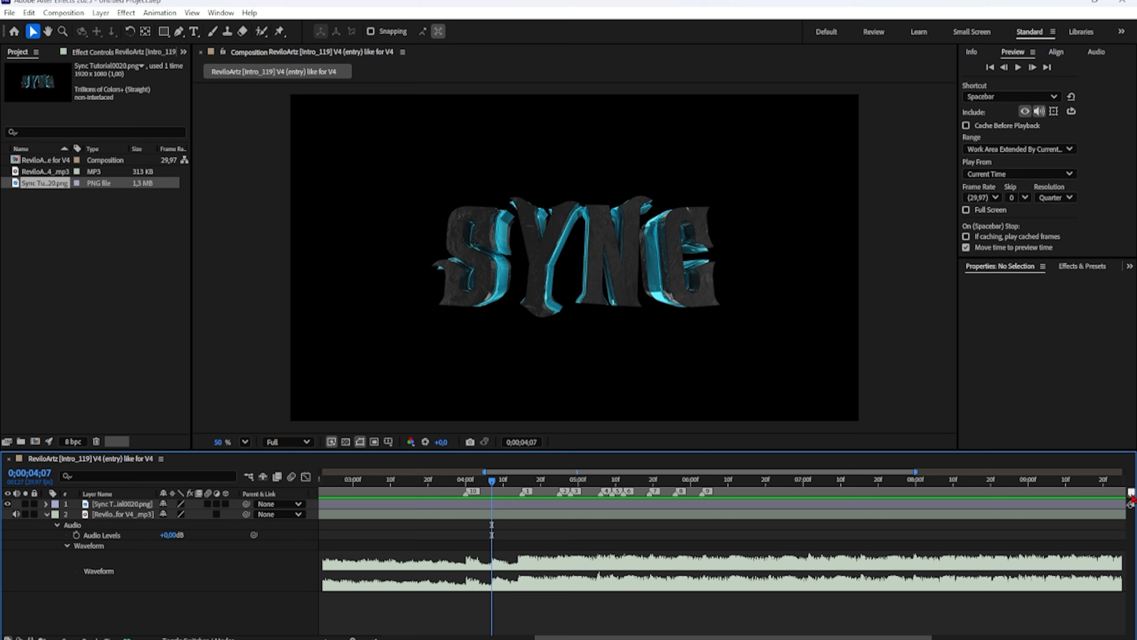
{"action": "left_click_drag", "start_coordinate": [1131, 494], "coordinate": [491, 493]}
- Play back the composition from 0;00;03;09 and again from 0;00;03;04 to check the new markers against the music
{"action": "left_click_drag", "start_coordinate": [410, 480], "coordinate": [388, 482]}
{"action": "key", "text": "space"}
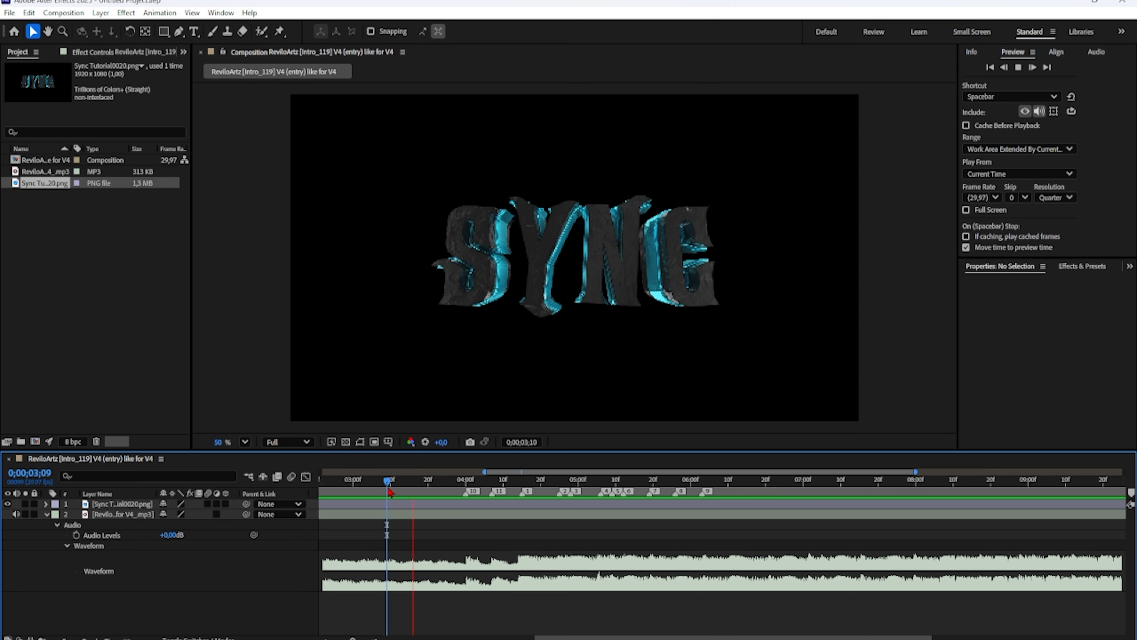
{"action": "key", "text": "space"}
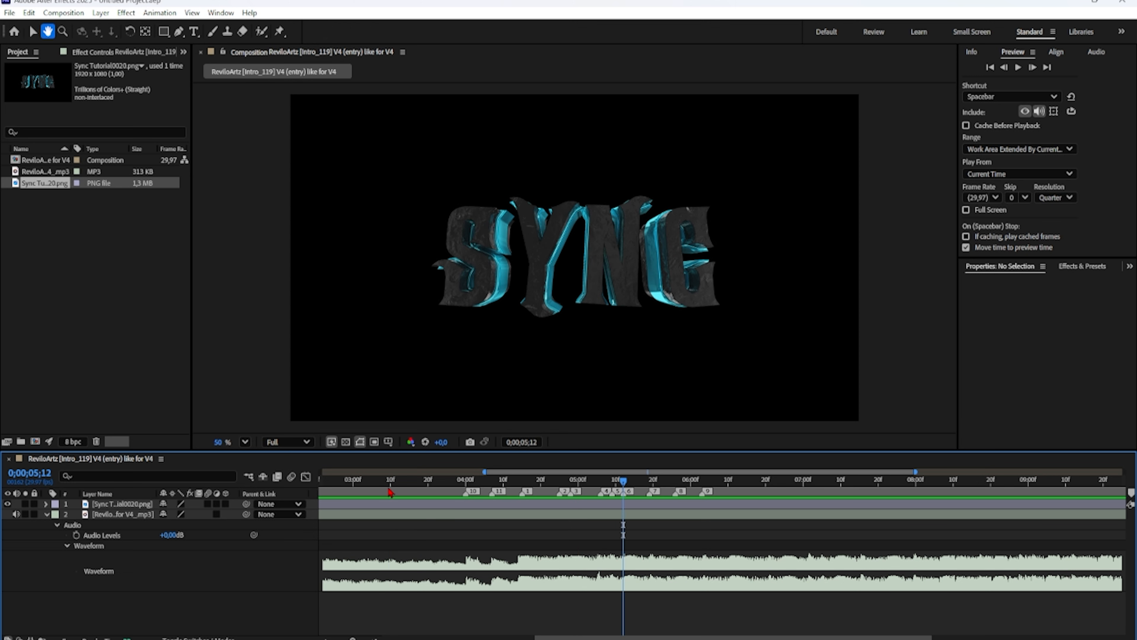
{"action": "left_click", "coordinate": [368, 493]}
{"action": "key", "text": "space"}
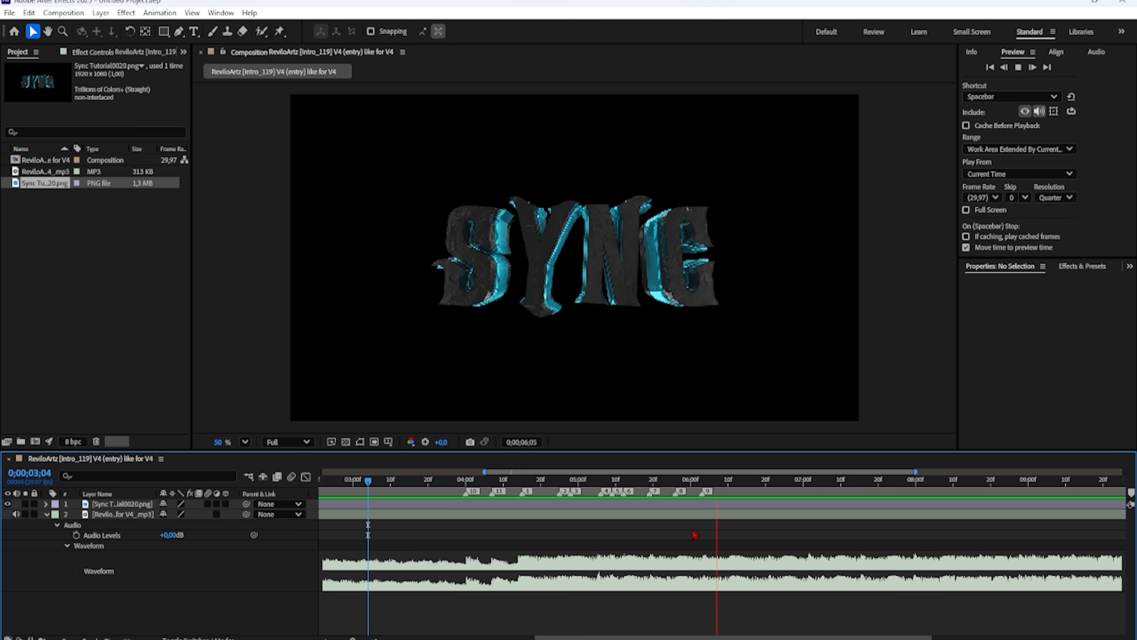
{"action": "key", "text": "space"}
- Replay the section from 0;00;04;16 and repeatedly from about 0;00;05;00 to listen for beats between the existing markers
{"action": "left_click_drag", "start_coordinate": [563, 482], "coordinate": [526, 480]}
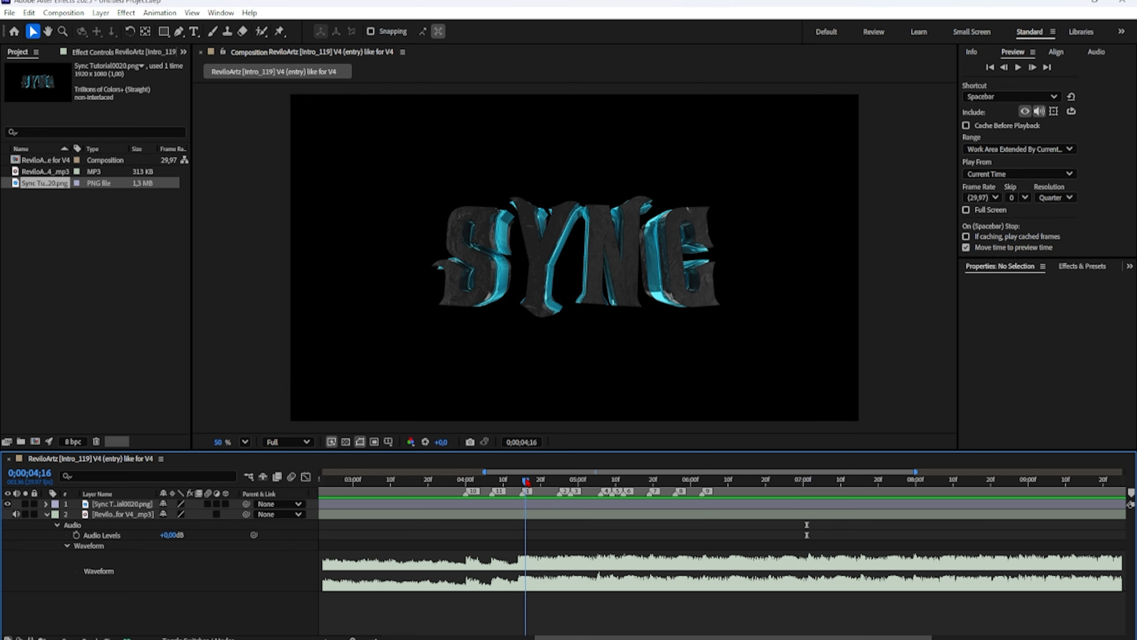
{"action": "key", "text": "space"}
{"action": "key", "text": "space"}
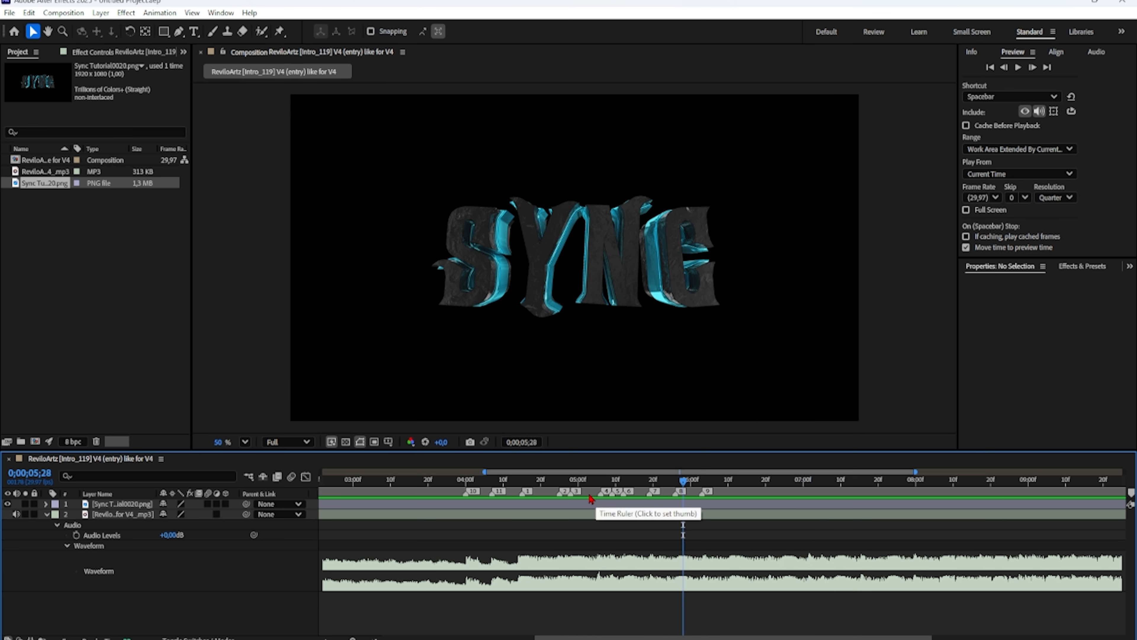
{"action": "left_click", "coordinate": [573, 486]}
{"action": "key", "text": "space"}
{"action": "key", "text": "space"}
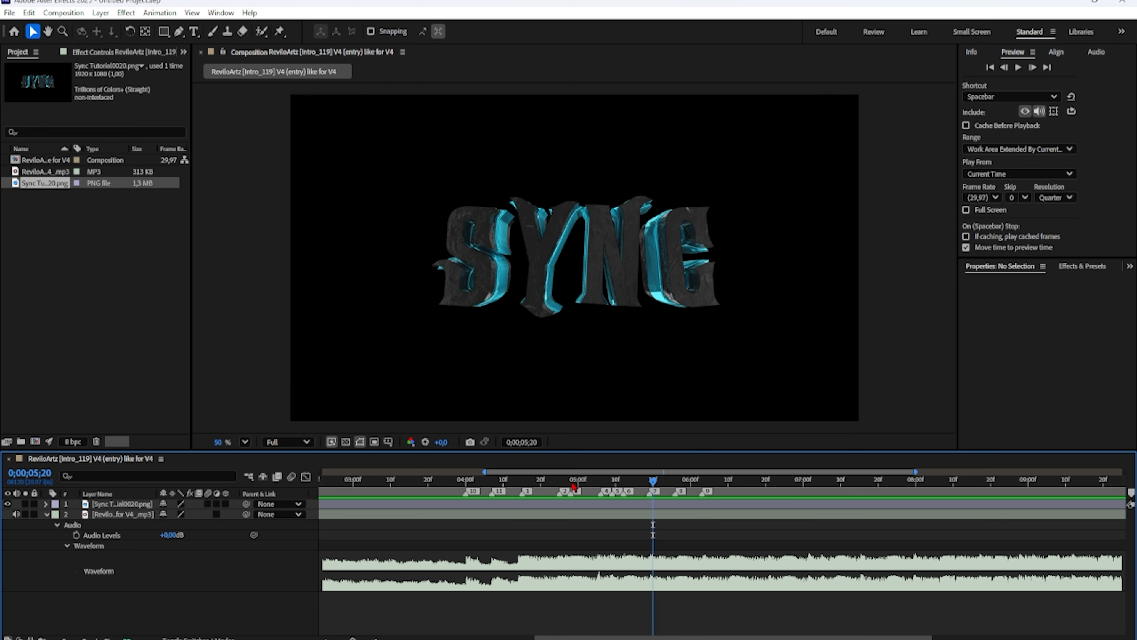
{"action": "key", "text": "space"}
{"action": "key", "text": "space"}
{"action": "left_click", "coordinate": [575, 486]}
{"action": "key", "text": "space"}
{"action": "key", "text": "space"}
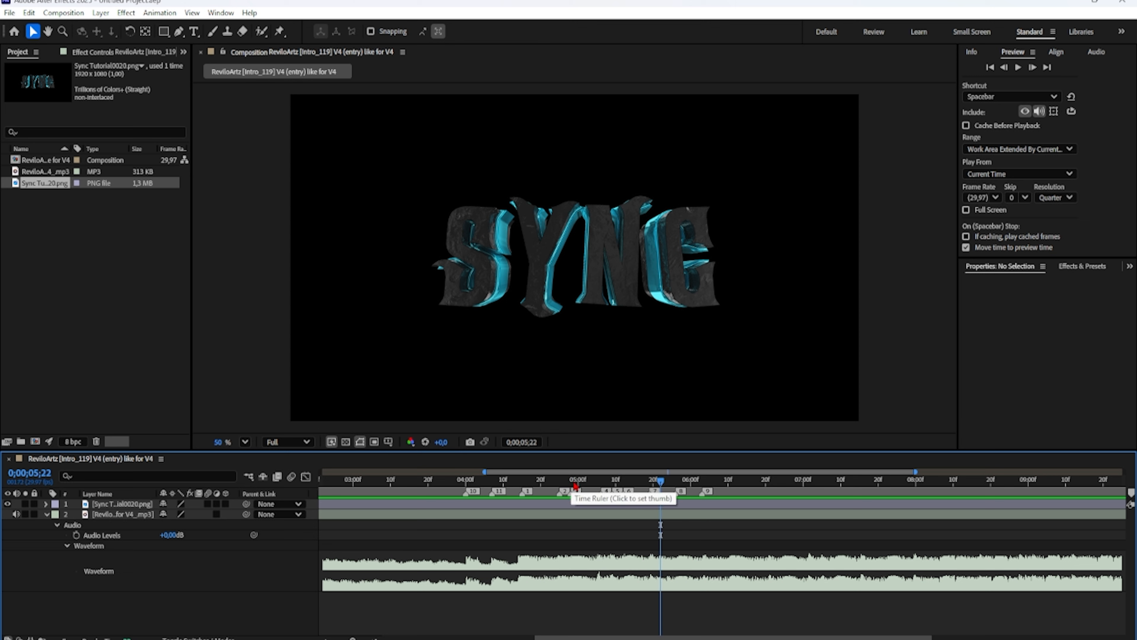
- Scrub through the music and place composition markers at 0;00;05;29, 0;00;06;11 and about 0;00;06;21
{"action": "left_click_drag", "start_coordinate": [575, 485], "coordinate": [598, 481]}
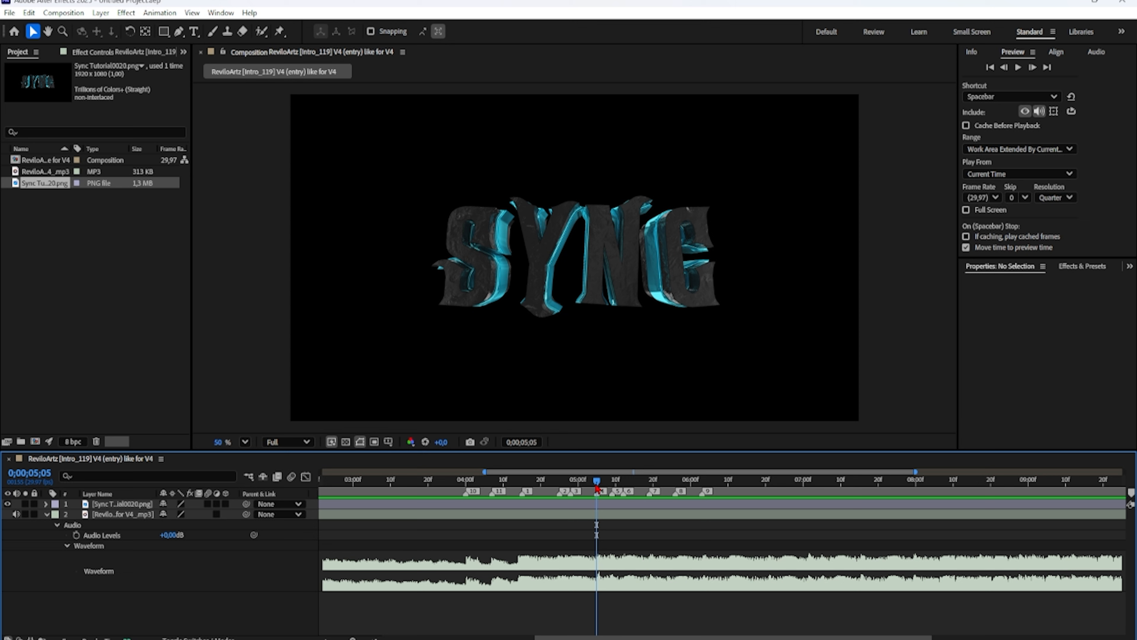
{"action": "left_click_drag", "start_coordinate": [596, 487], "coordinate": [687, 482]}
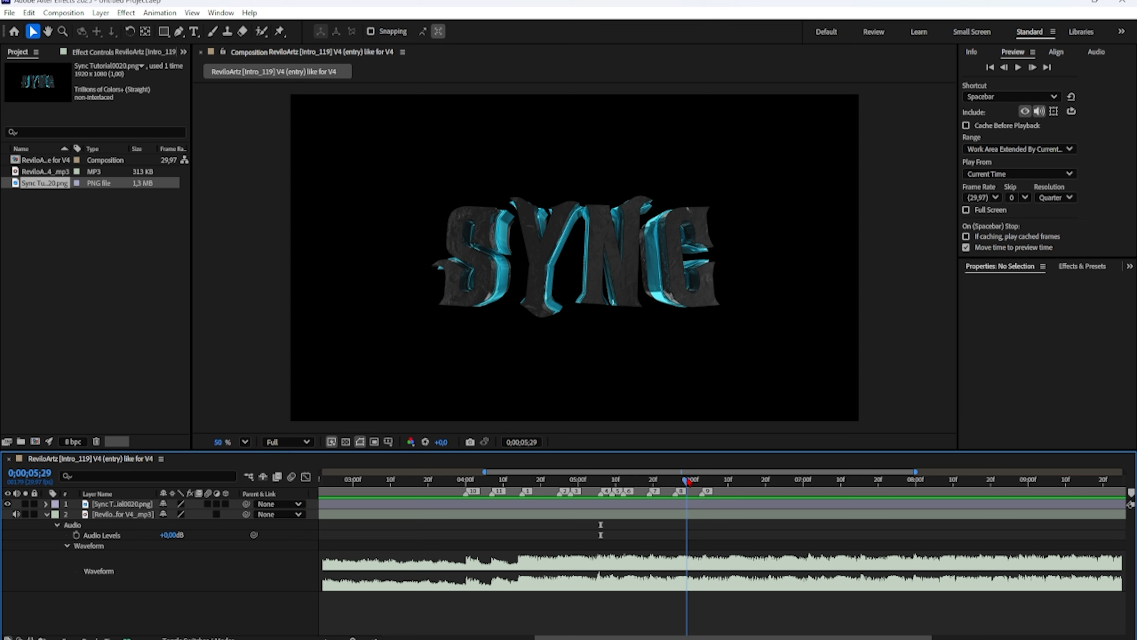
{"action": "mouse_move", "coordinate": [1132, 497]}
{"action": "left_mouse_down"}
{"action": "mouse_move", "coordinate": [689, 513]}
{"action": "mouse_move", "coordinate": [677, 482]}
{"action": "mouse_move", "coordinate": [734, 482]}
{"action": "left_mouse_up"}
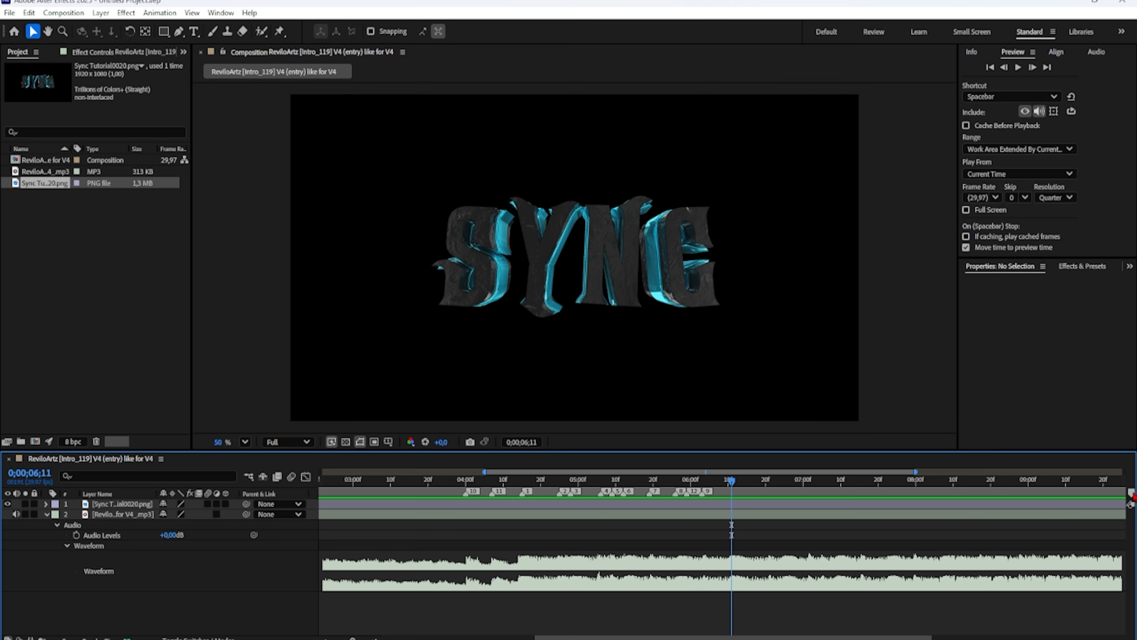
{"action": "mouse_move", "coordinate": [1132, 494]}
{"action": "left_mouse_down"}
{"action": "mouse_move", "coordinate": [733, 493]}
{"action": "mouse_move", "coordinate": [770, 489]}
{"action": "left_mouse_up"}
{"action": "mouse_move", "coordinate": [1130, 495]}
{"action": "left_mouse_down"}
{"action": "mouse_move", "coordinate": [771, 507]}
{"action": "mouse_move", "coordinate": [782, 486]}
{"action": "left_mouse_up"}
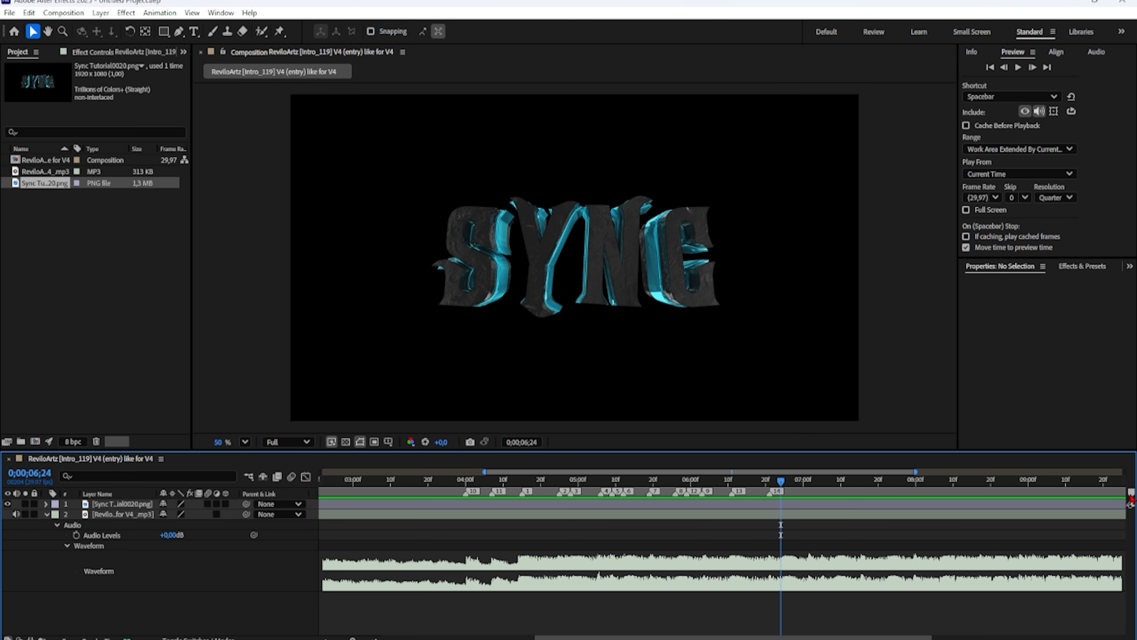
- Place composition markers on the beats at 0;00;06;24, 0;00;07;02, 0;00;07;05 and about 0;00;07;08
{"action": "mouse_move", "coordinate": [1130, 496]}
{"action": "left_mouse_down"}
{"action": "mouse_move", "coordinate": [779, 497]}
{"action": "mouse_move", "coordinate": [787, 483]}
{"action": "mouse_move", "coordinate": [814, 492]}
{"action": "left_mouse_up"}
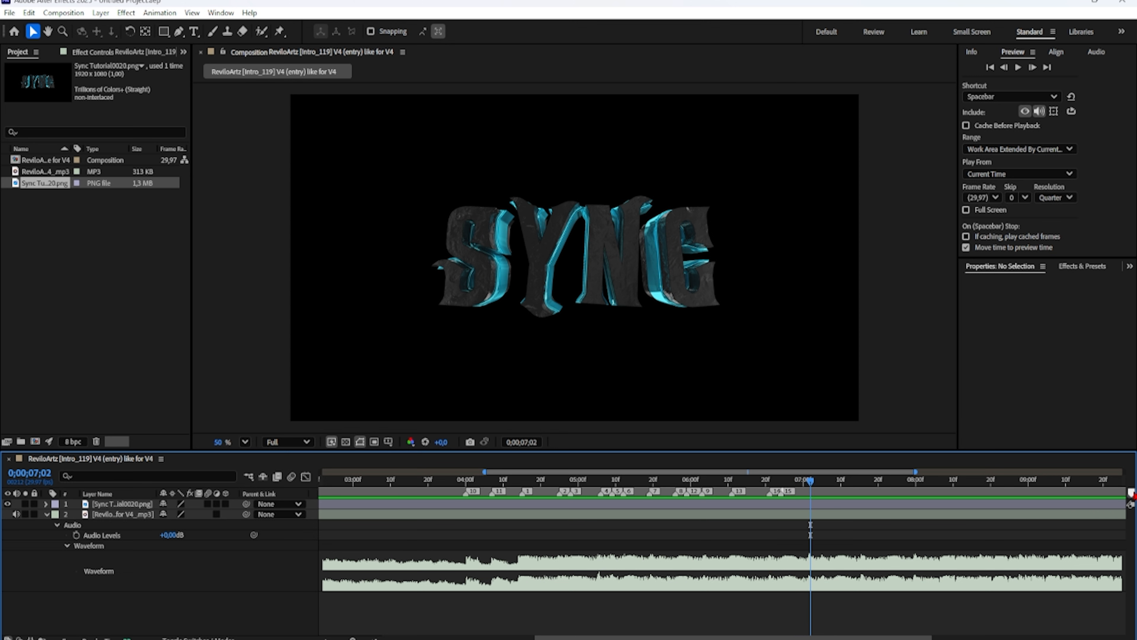
{"action": "mouse_move", "coordinate": [1133, 493]}
{"action": "left_mouse_down"}
{"action": "mouse_move", "coordinate": [811, 505]}
{"action": "mouse_move", "coordinate": [824, 487]}
{"action": "left_mouse_up"}
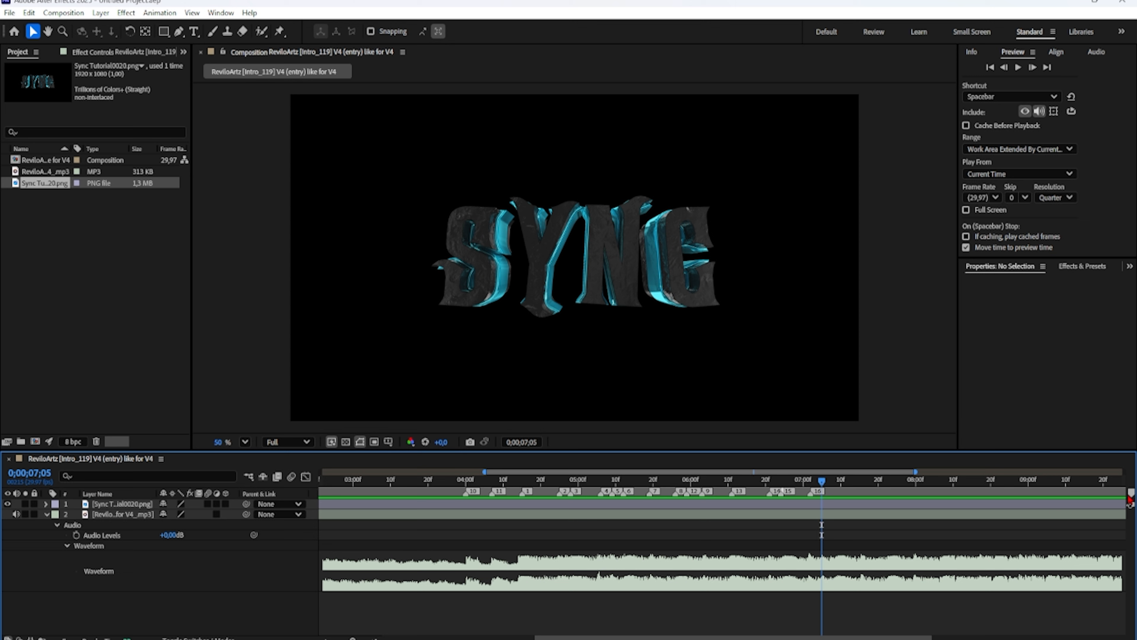
{"action": "mouse_move", "coordinate": [1130, 499]}
{"action": "left_mouse_down"}
{"action": "mouse_move", "coordinate": [824, 501]}
{"action": "mouse_move", "coordinate": [832, 489]}
{"action": "left_mouse_up"}
{"action": "mouse_move", "coordinate": [1125, 495]}
{"action": "left_mouse_down"}
{"action": "mouse_move", "coordinate": [834, 500]}
{"action": "mouse_move", "coordinate": [804, 484]}
{"action": "mouse_move", "coordinate": [863, 483]}
{"action": "left_mouse_up"}
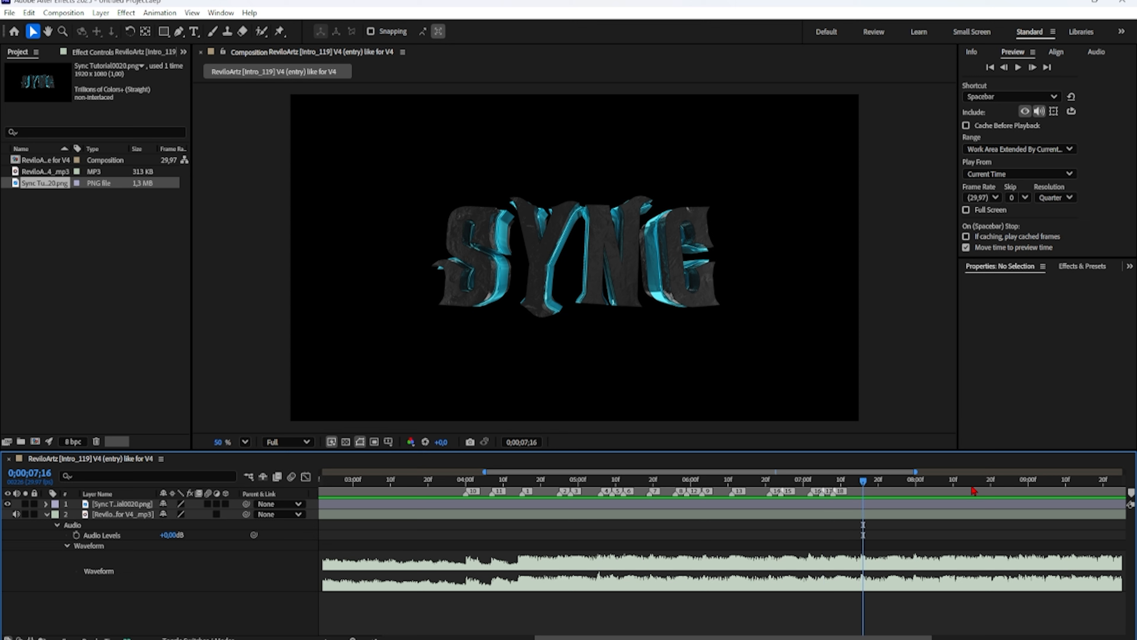
- Place composition markers on the beats at 0;00;07;16, 0;00;07;23, 0;00;08;00 and about 0;00;08;07
{"action": "mouse_move", "coordinate": [1131, 492]}
{"action": "left_mouse_down"}
{"action": "mouse_move", "coordinate": [864, 495]}
{"action": "mouse_move", "coordinate": [867, 483]}
{"action": "mouse_move", "coordinate": [892, 484]}
{"action": "left_mouse_up"}
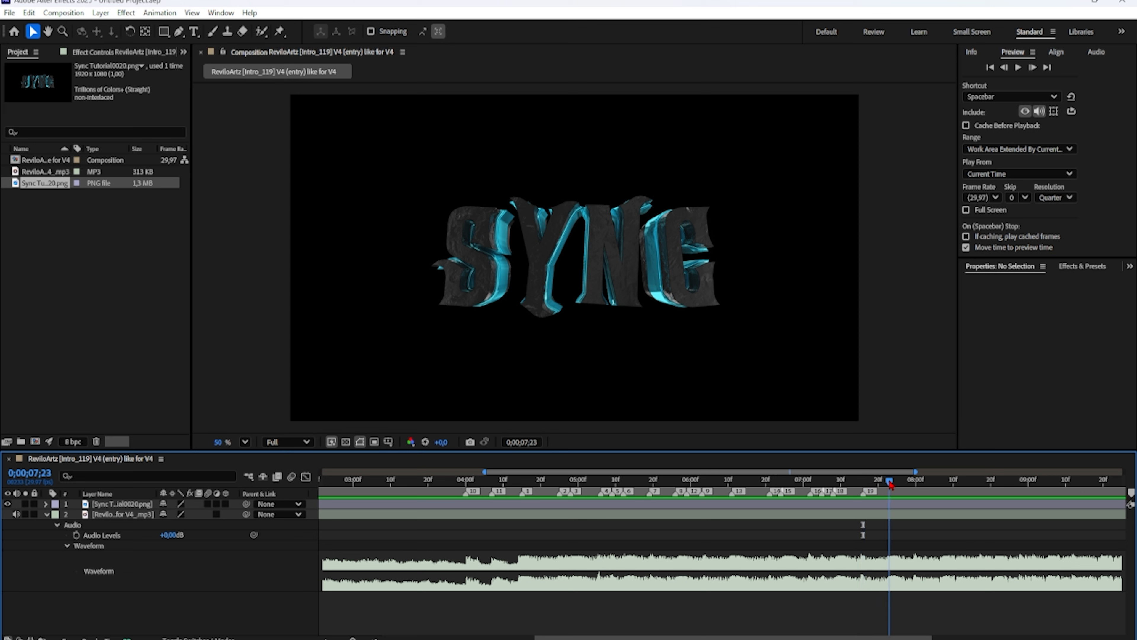
{"action": "mouse_move", "coordinate": [1131, 492]}
{"action": "left_mouse_down"}
{"action": "mouse_move", "coordinate": [892, 501]}
{"action": "mouse_move", "coordinate": [895, 486]}
{"action": "mouse_move", "coordinate": [917, 487]}
{"action": "left_mouse_up"}
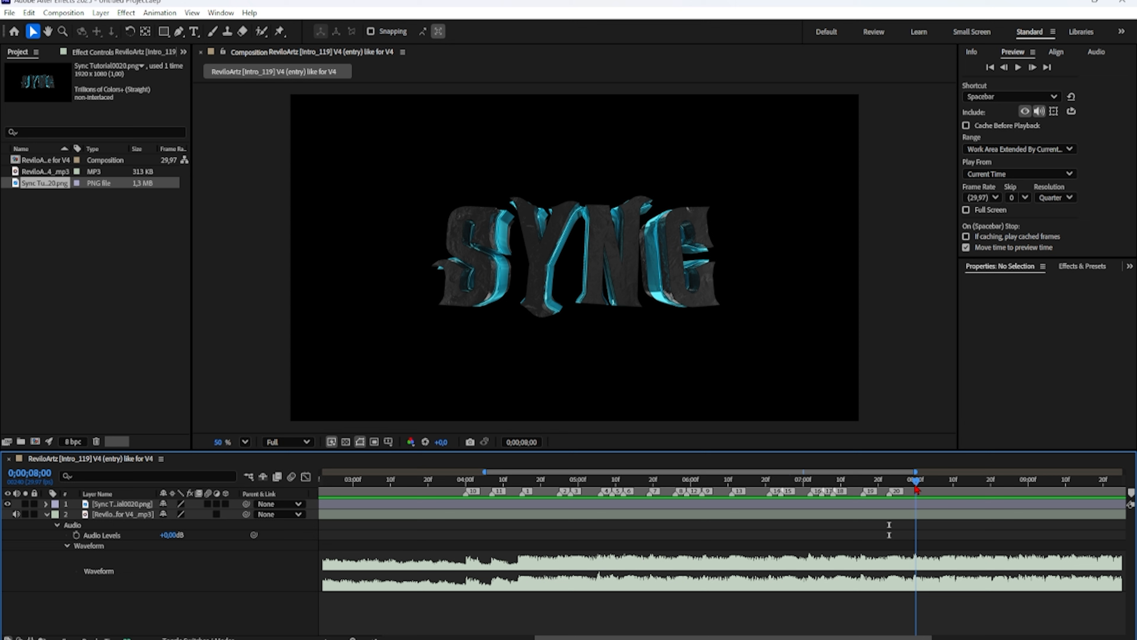
{"action": "mouse_move", "coordinate": [1131, 494]}
{"action": "left_mouse_down"}
{"action": "mouse_move", "coordinate": [917, 508]}
{"action": "mouse_move", "coordinate": [922, 484]}
{"action": "mouse_move", "coordinate": [945, 490]}
{"action": "left_mouse_up"}
{"action": "mouse_move", "coordinate": [1131, 496]}
{"action": "left_mouse_down"}
{"action": "mouse_move", "coordinate": [944, 493]}
{"action": "mouse_move", "coordinate": [978, 489]}
{"action": "left_mouse_up"}
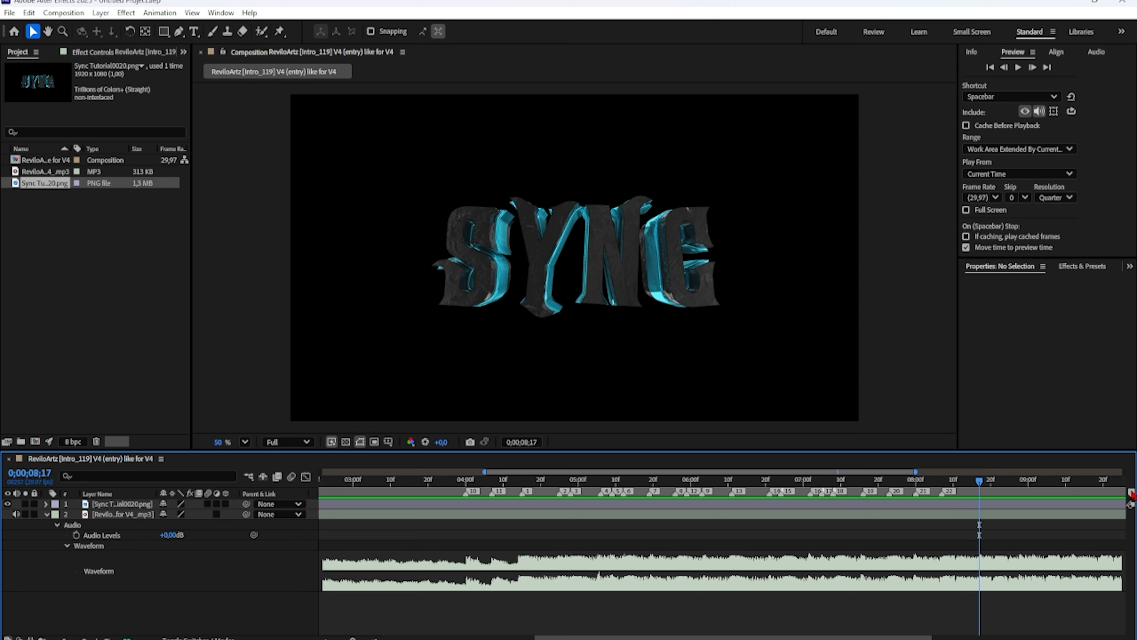
- Place composition markers on the beats at 0;00;08;17, 0;00;08;20, about 0;00;08;28 and 0;00;09;00
{"action": "mouse_move", "coordinate": [1131, 493]}
{"action": "left_mouse_down"}
{"action": "mouse_move", "coordinate": [980, 492]}
{"action": "mouse_move", "coordinate": [993, 489]}
{"action": "left_mouse_up"}
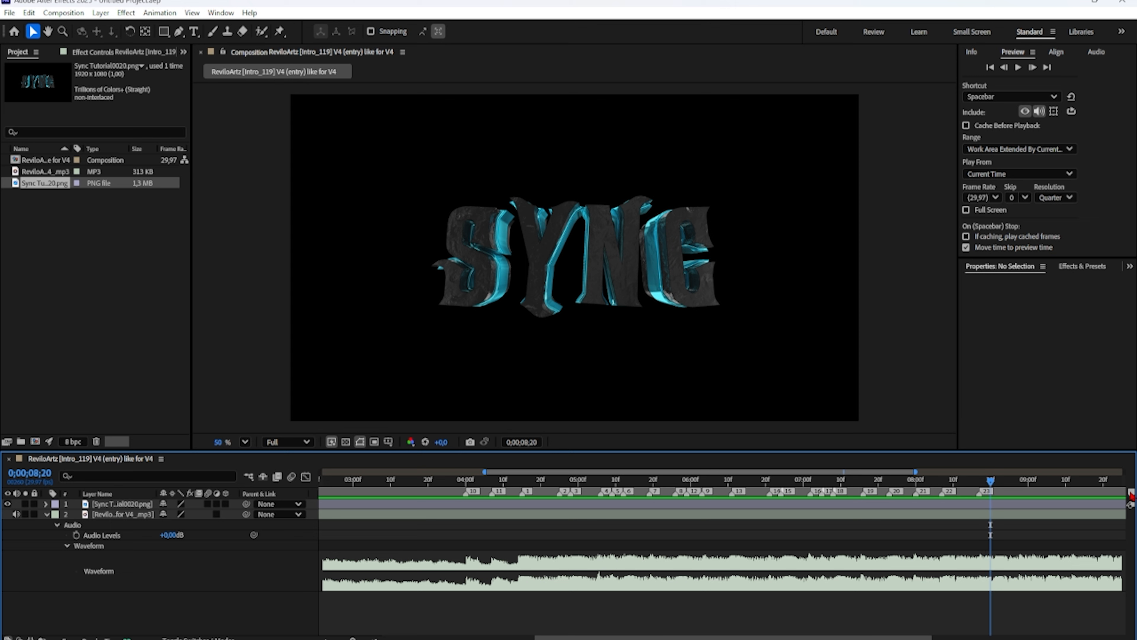
{"action": "mouse_move", "coordinate": [1131, 494]}
{"action": "left_mouse_down"}
{"action": "mouse_move", "coordinate": [991, 497]}
{"action": "mouse_move", "coordinate": [993, 483]}
{"action": "mouse_move", "coordinate": [1020, 490]}
{"action": "left_mouse_up"}
{"action": "mouse_move", "coordinate": [1131, 493]}
{"action": "left_mouse_down"}
{"action": "mouse_move", "coordinate": [1045, 497]}
{"action": "mouse_move", "coordinate": [1021, 492]}
{"action": "mouse_move", "coordinate": [1029, 484]}
{"action": "left_mouse_up"}
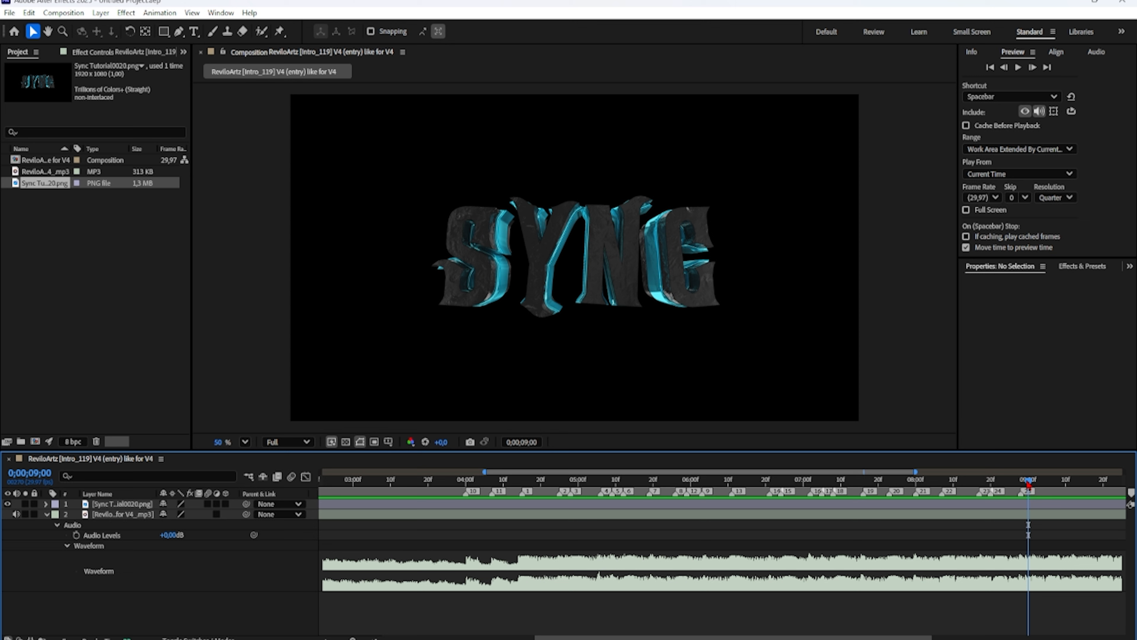
{"action": "left_click_drag", "start_coordinate": [1131, 496], "coordinate": [1030, 493]}
- Place composition markers on the beats at about 0;00;09;05, 0;00;09;12 and 0;00;09;19
{"action": "left_click", "coordinate": [1033, 482]}
{"action": "left_click", "coordinate": [1036, 482]}
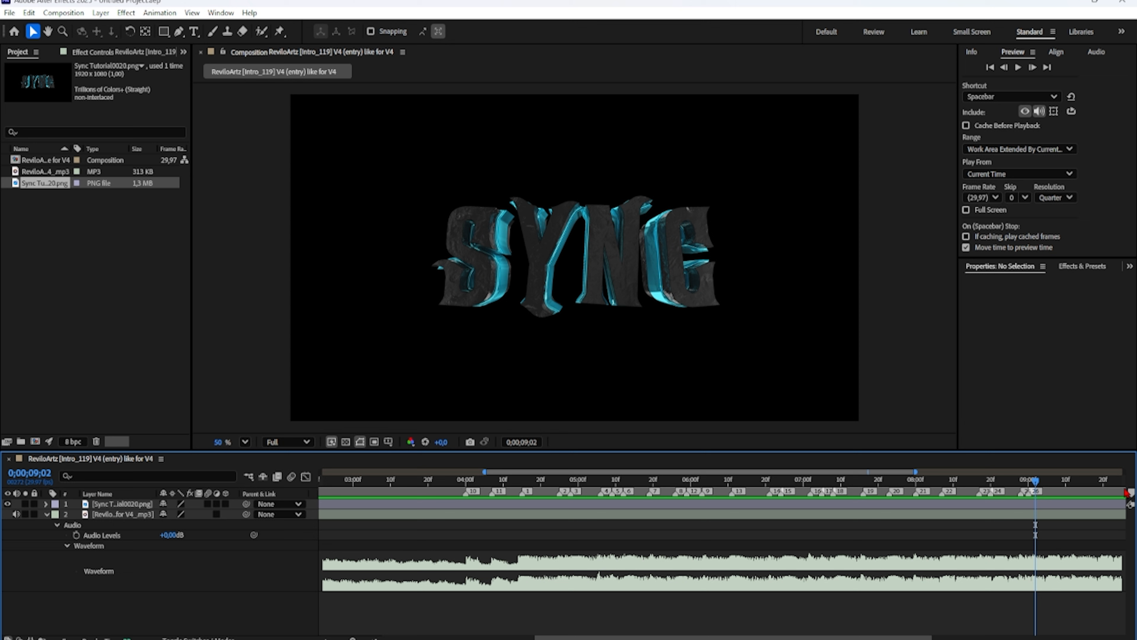
{"action": "left_click_drag", "start_coordinate": [1129, 493], "coordinate": [1042, 500]}
{"action": "left_click_drag", "start_coordinate": [1037, 481], "coordinate": [1049, 480]}
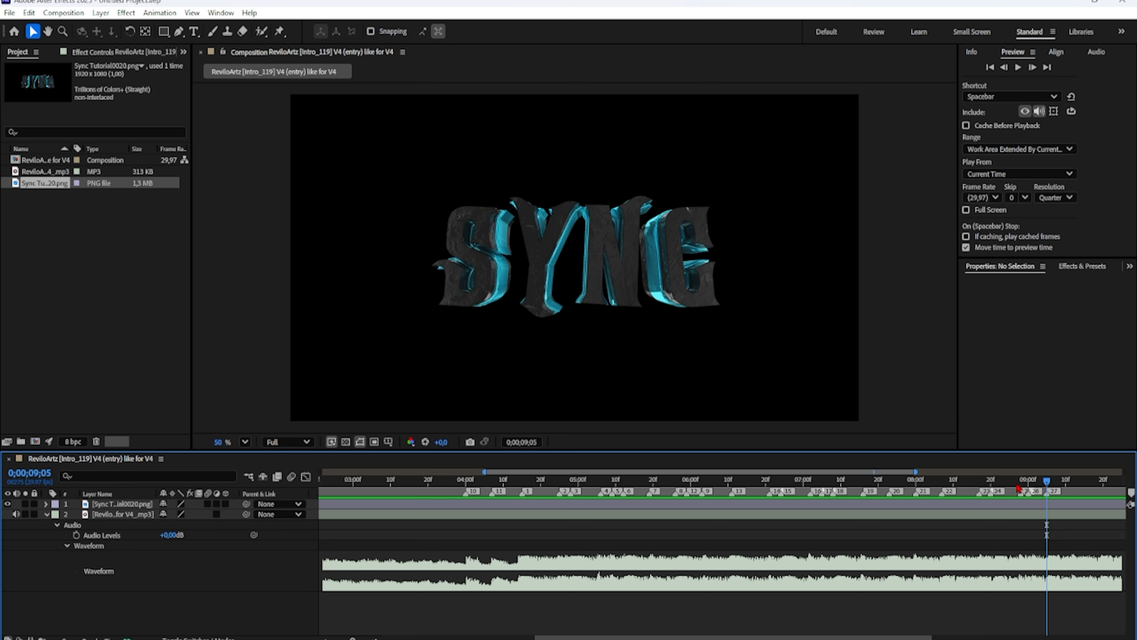
{"action": "left_click_drag", "start_coordinate": [1010, 481], "coordinate": [1112, 489]}
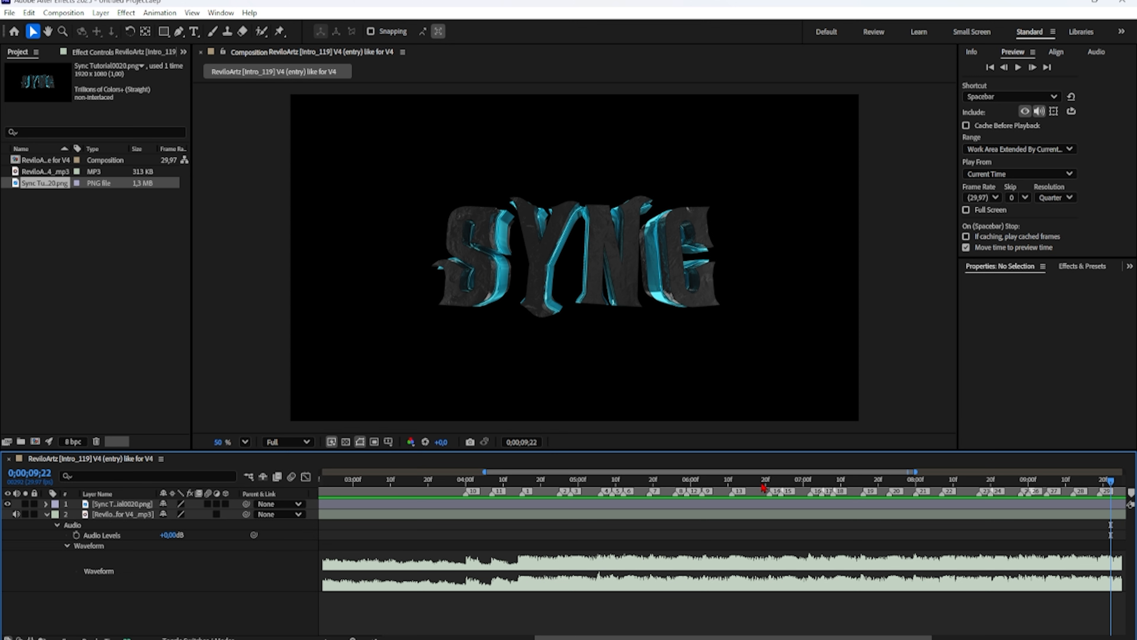
- Place composition markers at about 0;00;09;26 and, where the music starts fading out, at 0;00;11;29
{"action": "left_click_drag", "start_coordinate": [752, 474], "coordinate": [987, 480]}
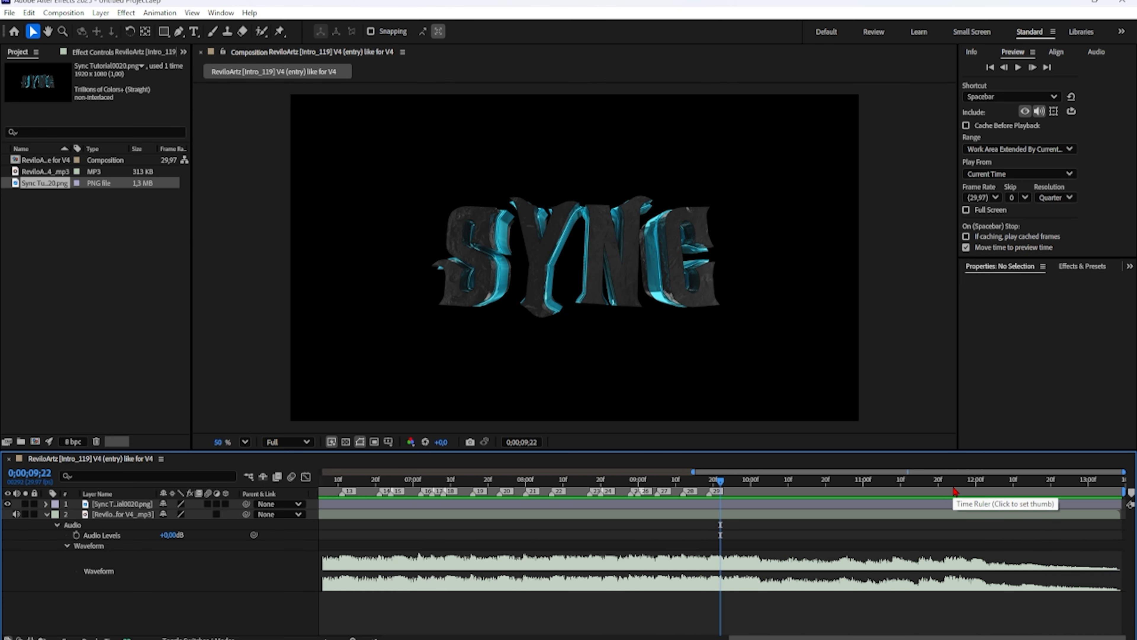
{"action": "left_click", "coordinate": [713, 484]}
{"action": "key", "text": "super"}
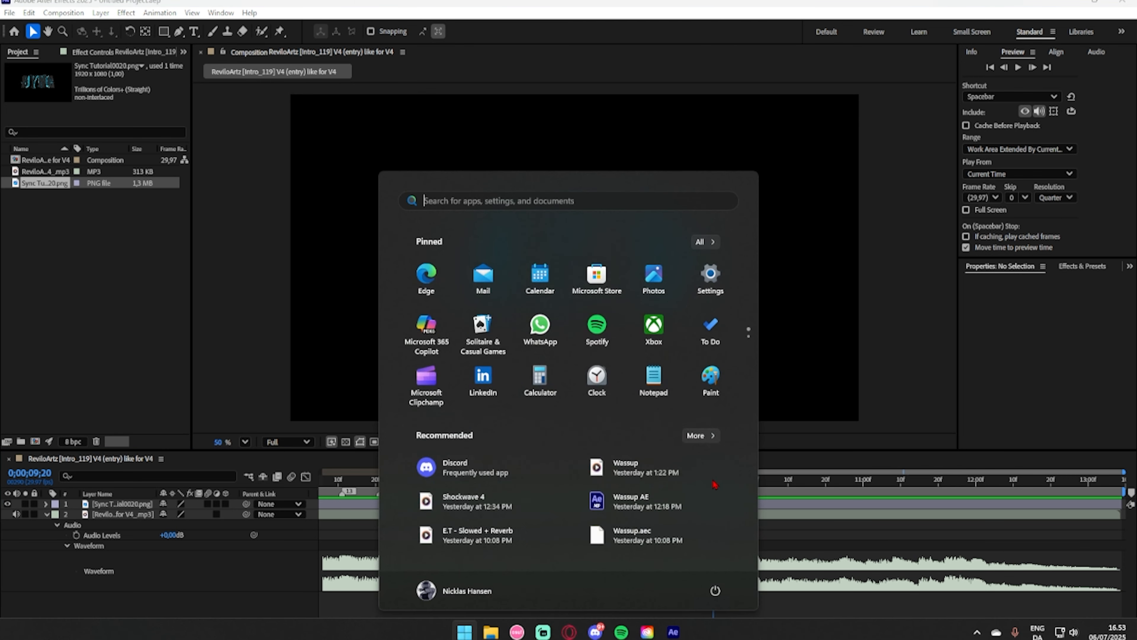
{"action": "key", "text": "super"}
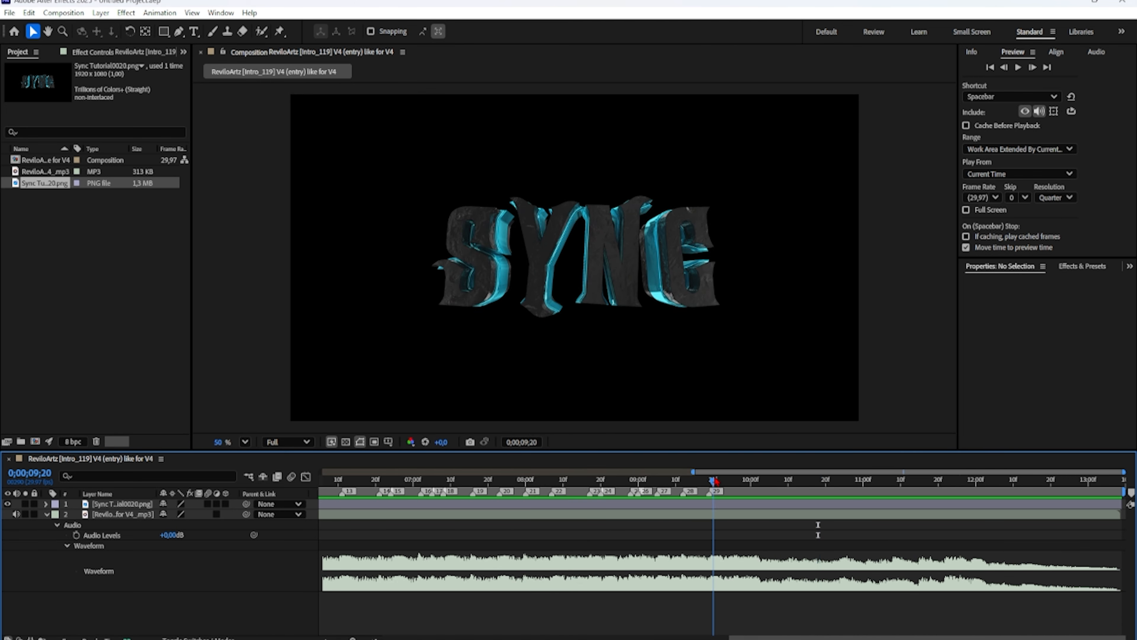
{"action": "left_click_drag", "start_coordinate": [714, 481], "coordinate": [737, 487]}
{"action": "mouse_move", "coordinate": [1132, 493]}
{"action": "left_mouse_down"}
{"action": "mouse_move", "coordinate": [735, 491]}
{"action": "mouse_move", "coordinate": [973, 492]}
{"action": "left_mouse_up"}
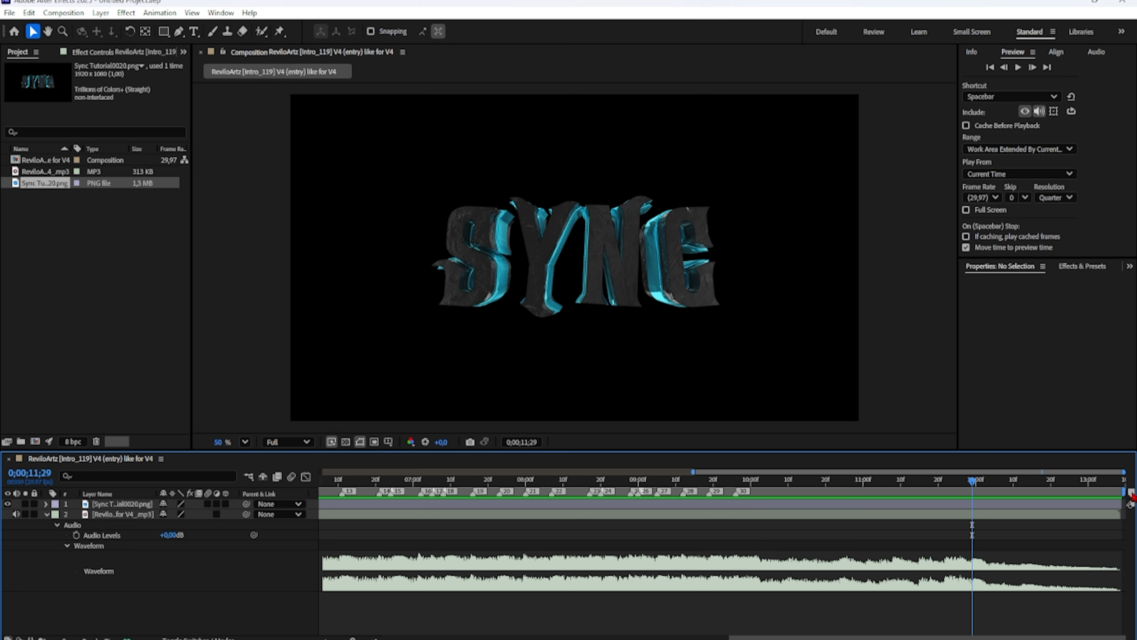
{"action": "left_click_drag", "start_coordinate": [1132, 493], "coordinate": [975, 501]}
- Place composition markers in the quieter section at about 0;00;10;11, 0;00;10;17 and 0;00;10;24
{"action": "left_click_drag", "start_coordinate": [745, 480], "coordinate": [793, 491]}
{"action": "mouse_move", "coordinate": [1130, 499]}
{"action": "left_mouse_down"}
{"action": "mouse_move", "coordinate": [793, 502]}
{"action": "mouse_move", "coordinate": [799, 485]}
{"action": "mouse_move", "coordinate": [816, 489]}
{"action": "left_mouse_up"}
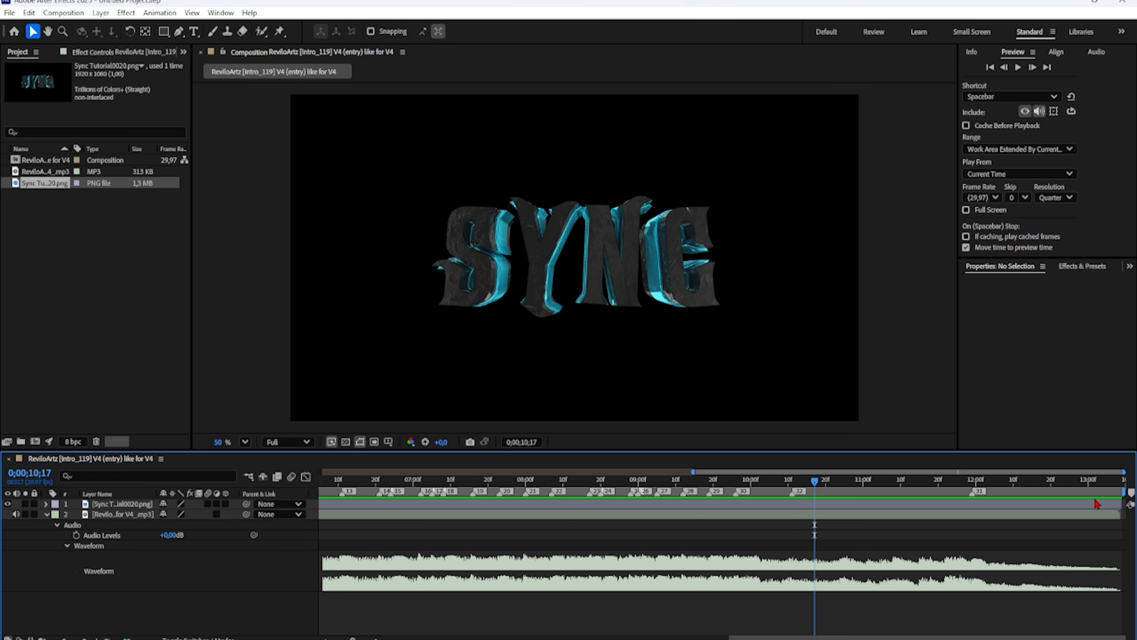
{"action": "left_click_drag", "start_coordinate": [1131, 503], "coordinate": [815, 499]}
{"action": "left_click_drag", "start_coordinate": [822, 486], "coordinate": [843, 491]}
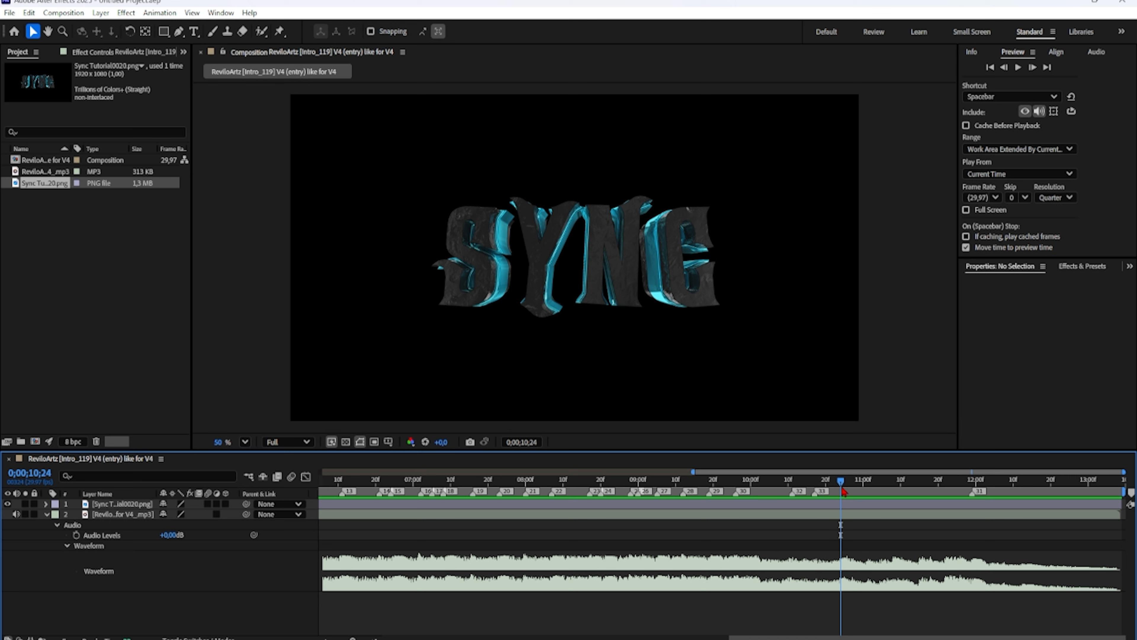
{"action": "mouse_move", "coordinate": [1121, 497]}
{"action": "left_mouse_down"}
{"action": "mouse_move", "coordinate": [842, 500]}
{"action": "mouse_move", "coordinate": [849, 484]}
{"action": "mouse_move", "coordinate": [868, 490]}
{"action": "left_mouse_up"}
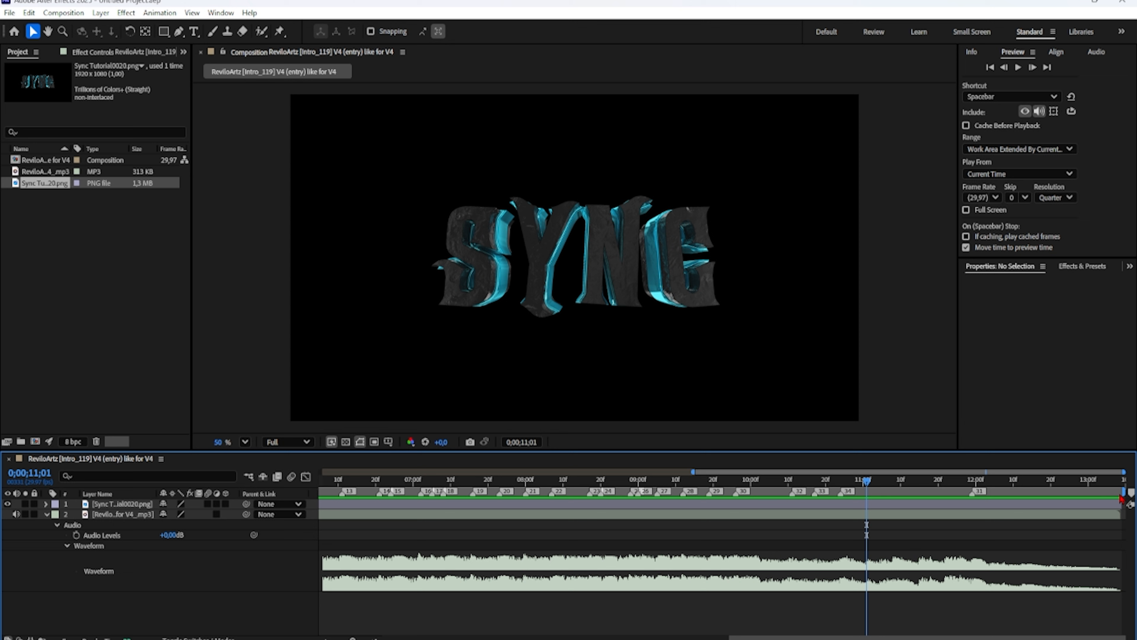
- Place composition markers at 0;00;11;01, about 0;00;11;08, 0;00;11;15, 0;00;11;22 and 0;00;11;26, and show the whole composition in the timeline
{"action": "mouse_move", "coordinate": [1132, 494]}
{"action": "left_mouse_down"}
{"action": "mouse_move", "coordinate": [870, 499]}
{"action": "mouse_move", "coordinate": [878, 485]}
{"action": "mouse_move", "coordinate": [895, 490]}
{"action": "left_mouse_up"}
{"action": "mouse_move", "coordinate": [1130, 492]}
{"action": "left_mouse_down"}
{"action": "mouse_move", "coordinate": [895, 506]}
{"action": "mouse_move", "coordinate": [899, 485]}
{"action": "mouse_move", "coordinate": [923, 487]}
{"action": "mouse_move", "coordinate": [891, 484]}
{"action": "mouse_move", "coordinate": [921, 487]}
{"action": "left_mouse_up"}
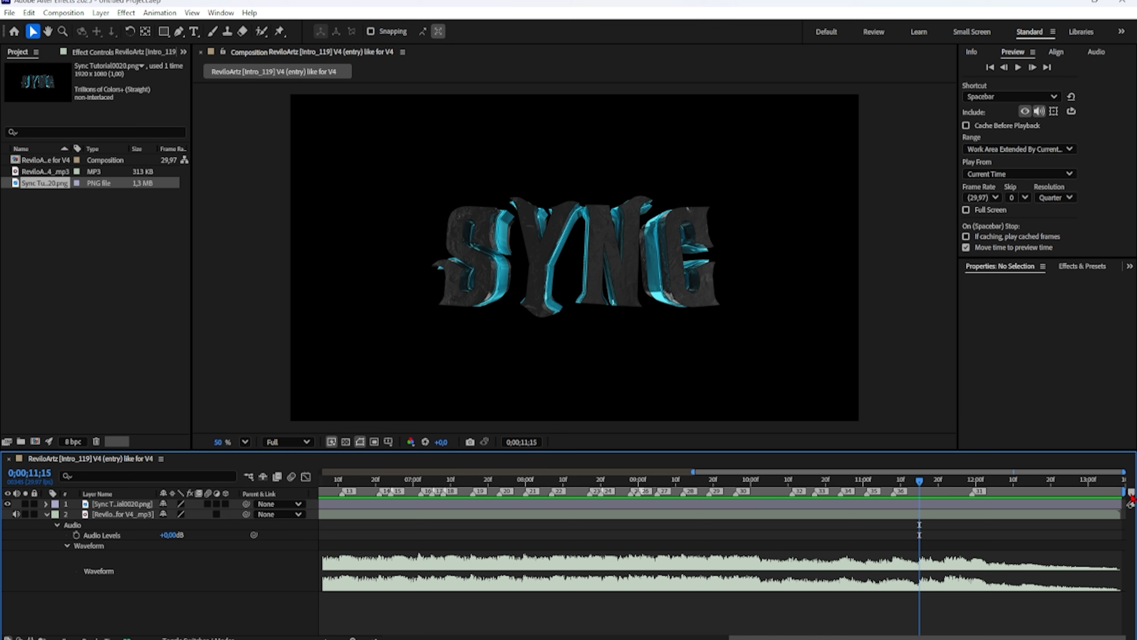
{"action": "mouse_move", "coordinate": [1131, 497]}
{"action": "left_mouse_down"}
{"action": "mouse_move", "coordinate": [921, 502]}
{"action": "mouse_move", "coordinate": [930, 485]}
{"action": "mouse_move", "coordinate": [949, 490]}
{"action": "left_mouse_up"}
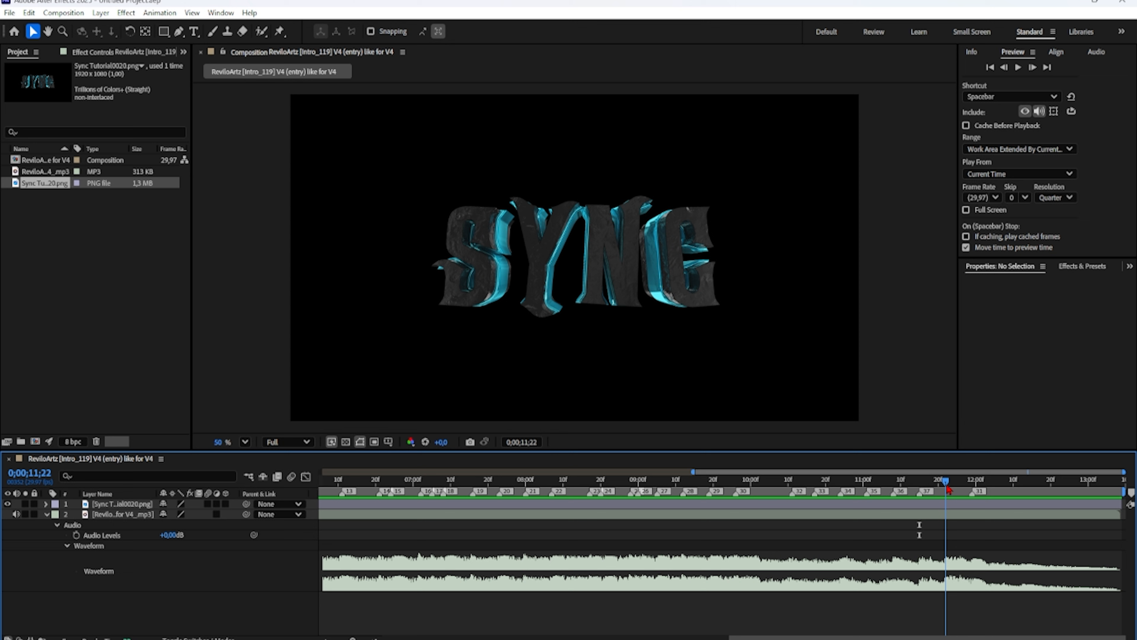
{"action": "mouse_move", "coordinate": [1130, 496]}
{"action": "left_mouse_down"}
{"action": "mouse_move", "coordinate": [941, 496]}
{"action": "mouse_move", "coordinate": [963, 488]}
{"action": "left_mouse_up"}
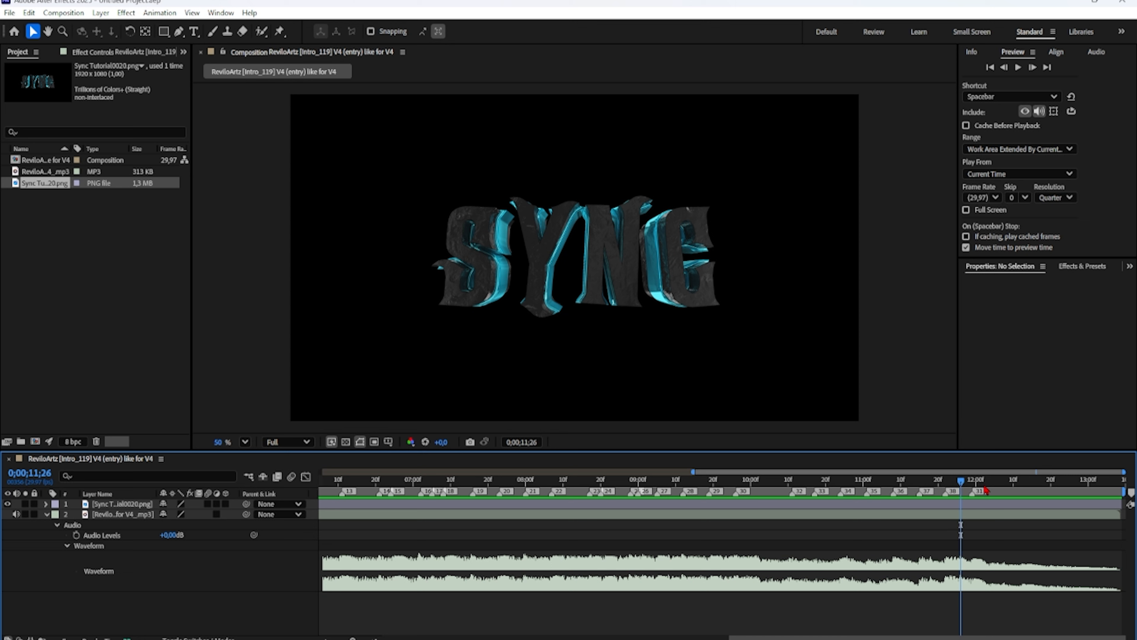
{"action": "mouse_move", "coordinate": [1131, 495]}
{"action": "left_mouse_down"}
{"action": "mouse_move", "coordinate": [962, 493]}
{"action": "mouse_move", "coordinate": [946, 481]}
{"action": "mouse_move", "coordinate": [994, 481]}
{"action": "left_mouse_up"}
{"action": "left_click_drag", "start_coordinate": [694, 472], "coordinate": [213, 465]}
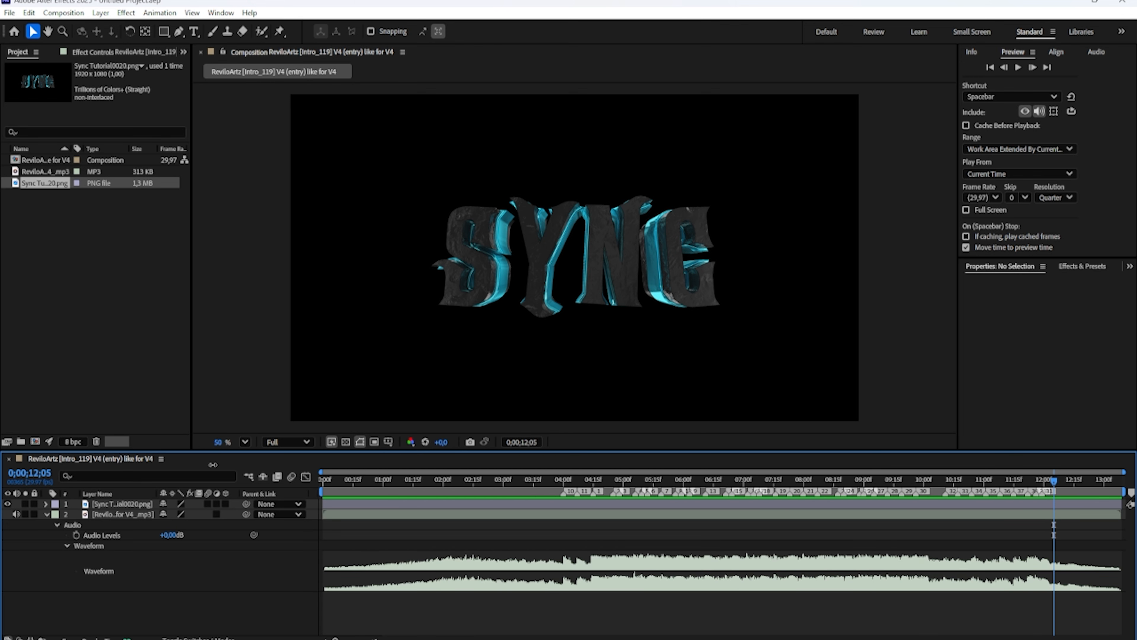
- Preview the composition from the beginning, stop playback, and collapse the audio layer's waveform properties
{"action": "key", "text": "Home"}
{"action": "key", "text": "space"}
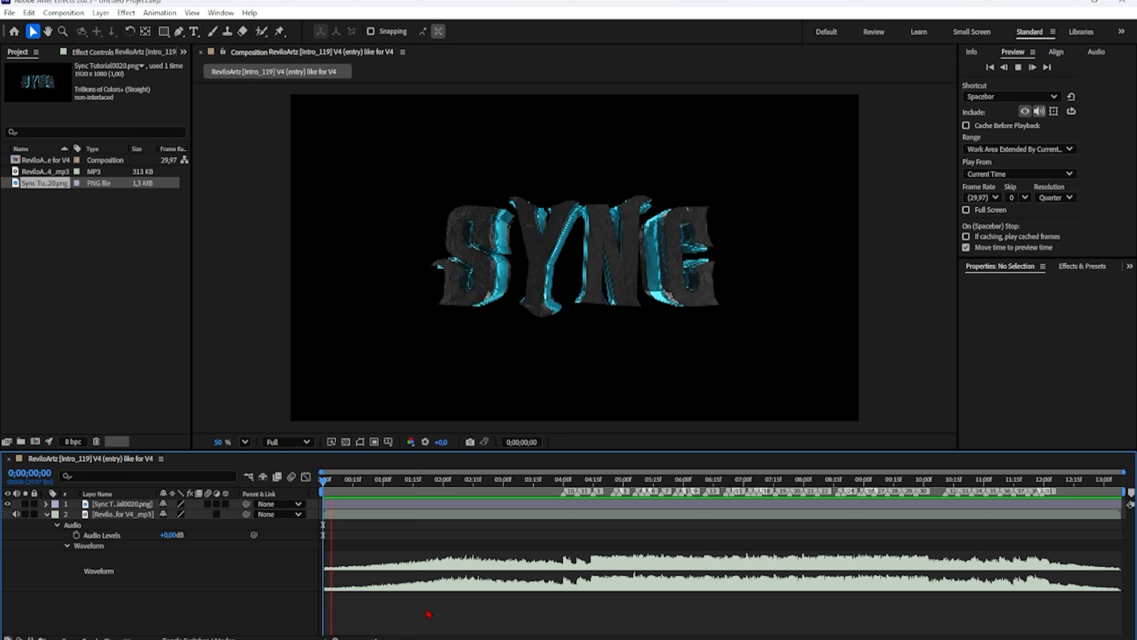
{"action": "key", "text": "space"}
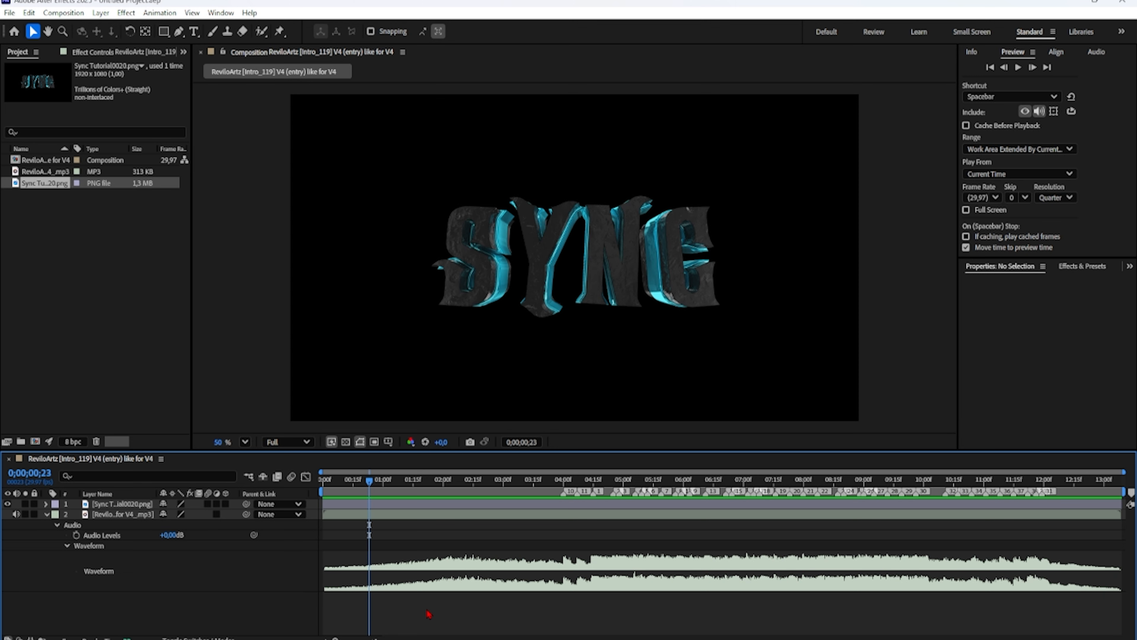
{"action": "left_click", "coordinate": [47, 515]}
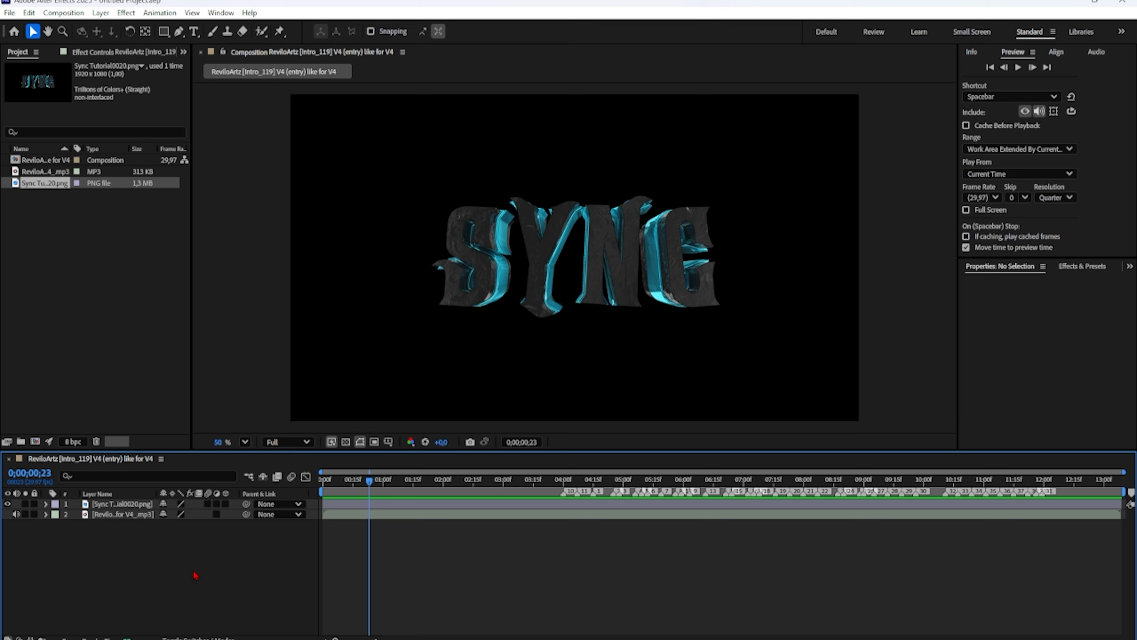
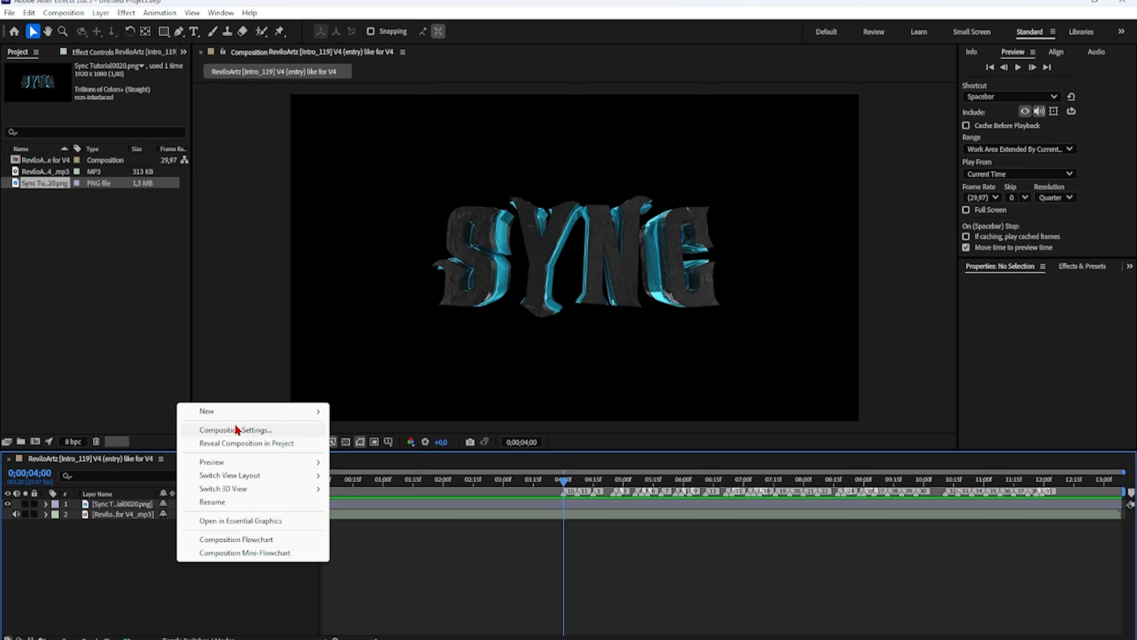
{"action": "mouse_move", "coordinate": [241, 414]}
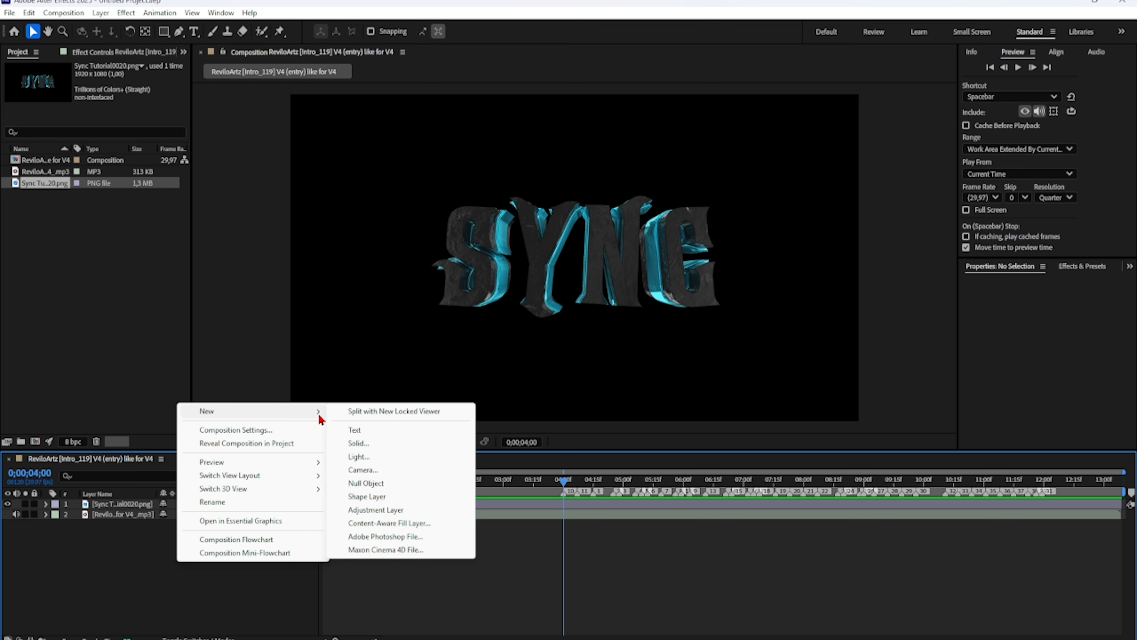
{"action": "left_click", "coordinate": [71, 332]}
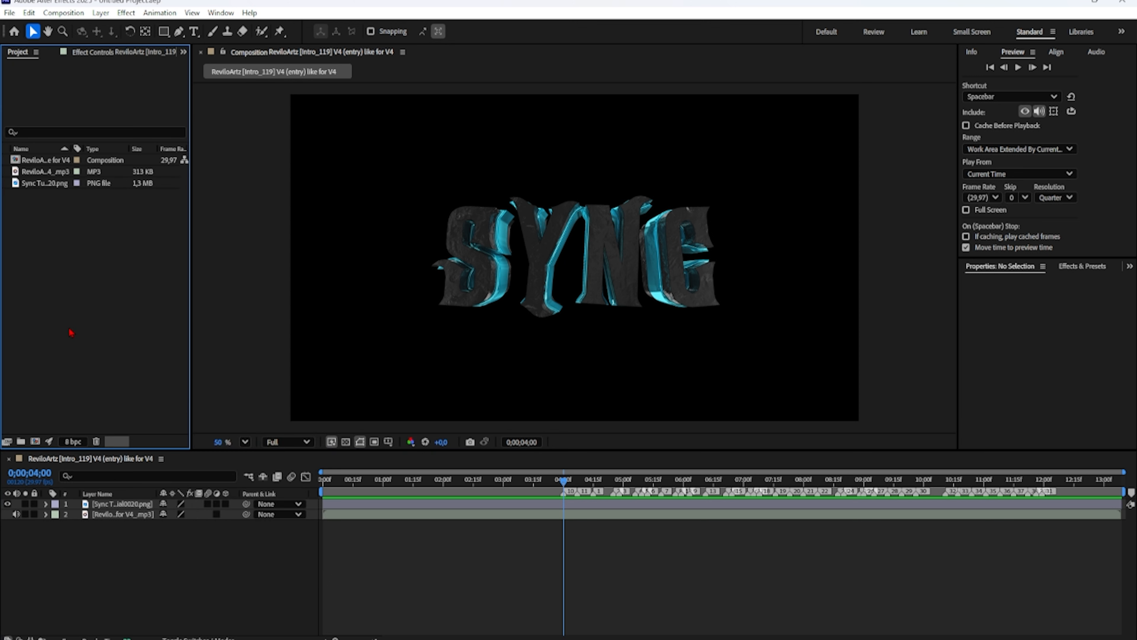
{"action": "left_click", "coordinate": [50, 163]}
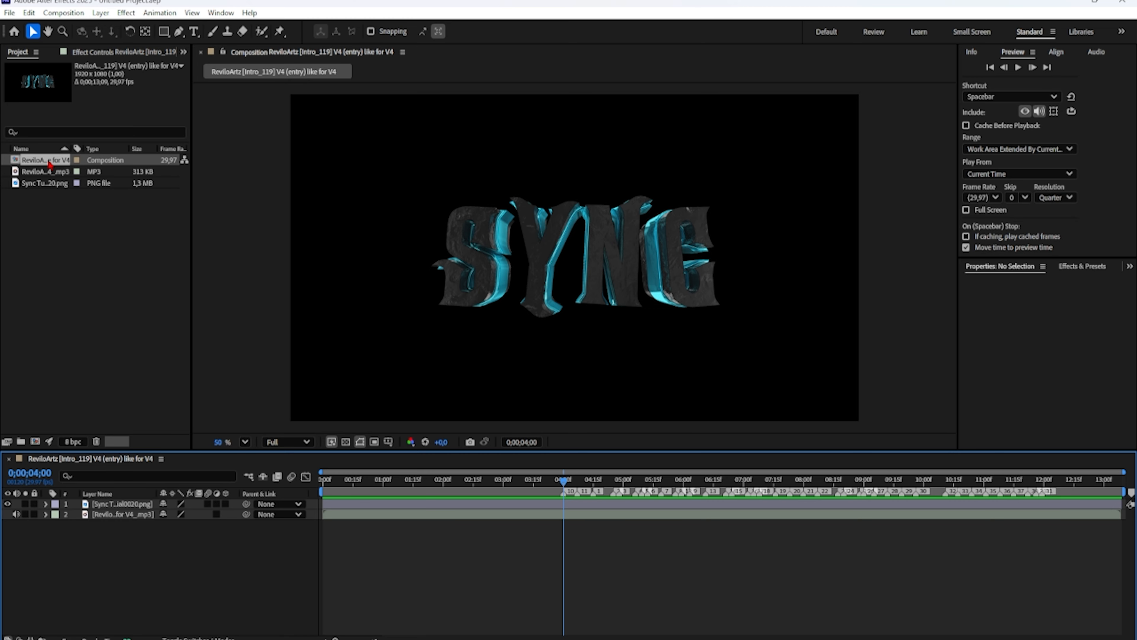
{"action": "left_click", "coordinate": [47, 171]}
{"action": "left_click", "coordinate": [43, 183]}
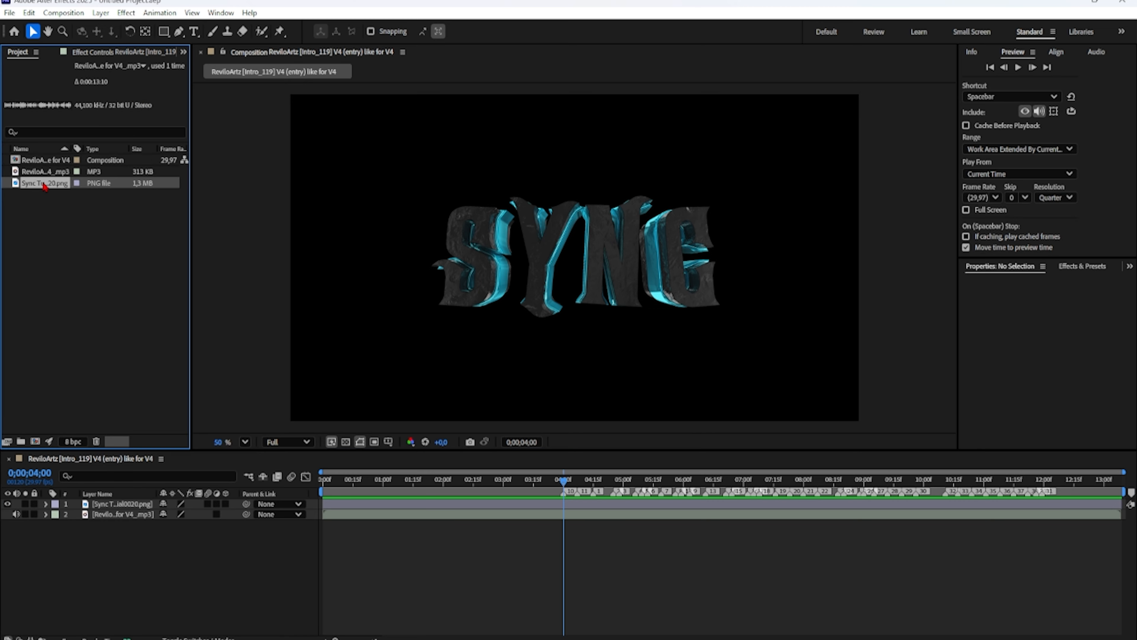
{"action": "left_click", "coordinate": [44, 161]}
{"action": "left_click", "coordinate": [67, 287]}
{"action": "double_click", "coordinate": [67, 287]}
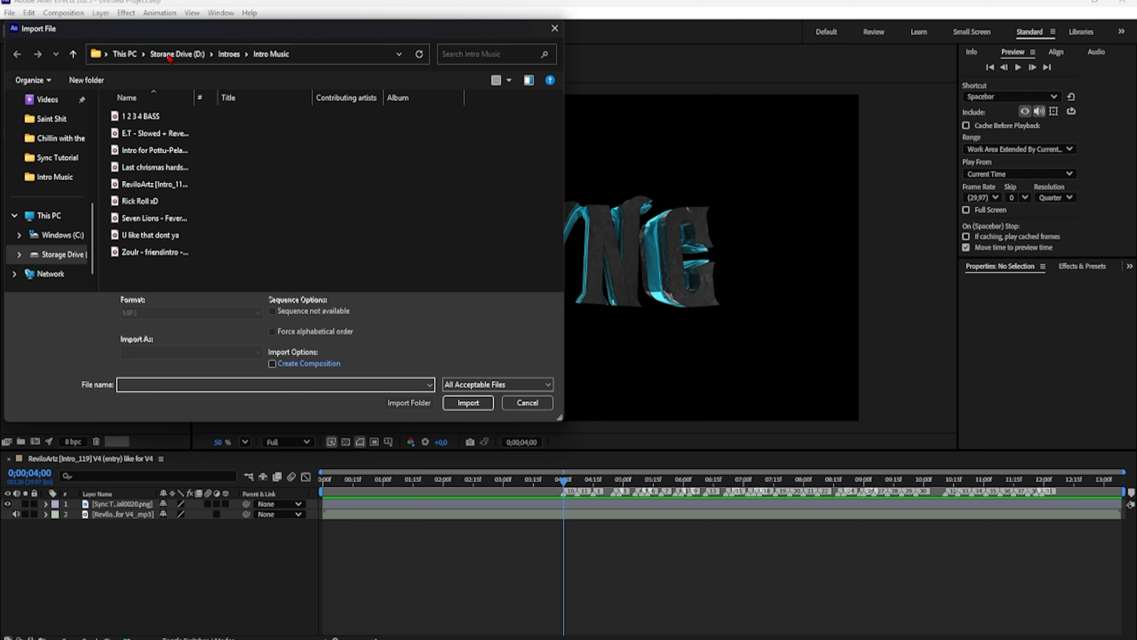
{"action": "left_click", "coordinate": [227, 53]}
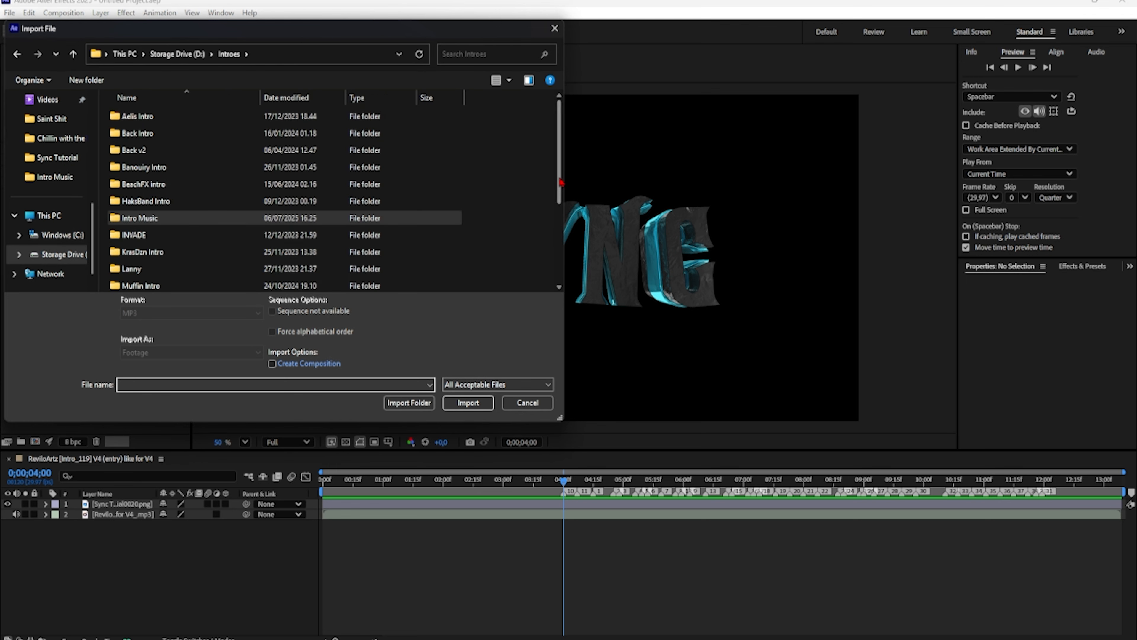
{"action": "scroll", "coordinate": [542, 254], "scroll_direction": "down", "scroll_amount": 3}
{"action": "scroll", "coordinate": [542, 254], "scroll_direction": "down", "scroll_amount": 1}
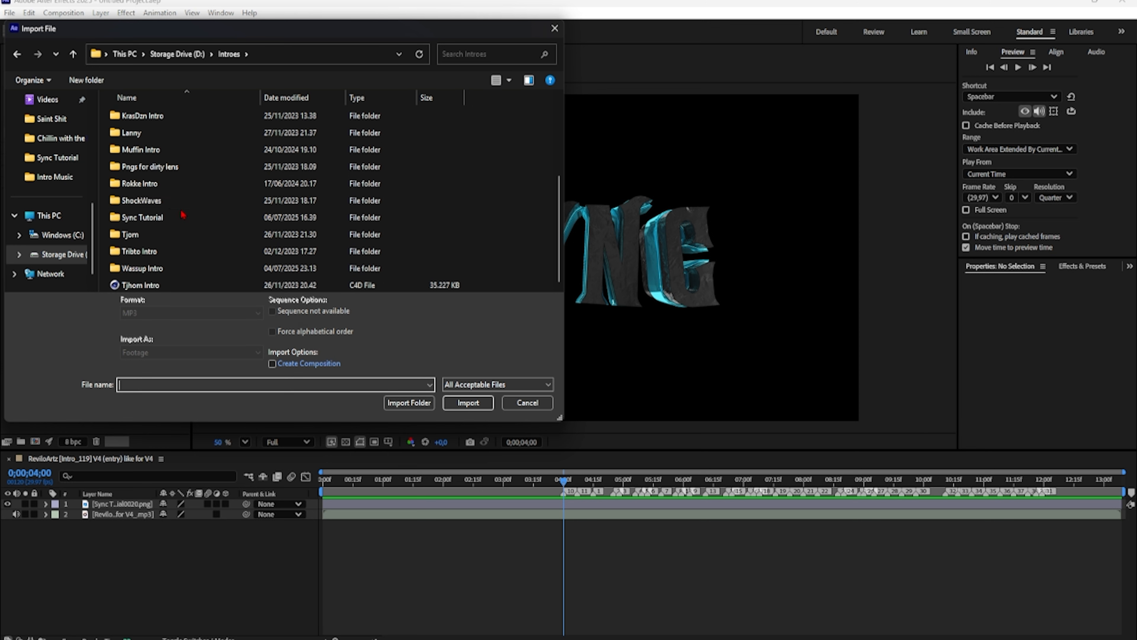
{"action": "double_click", "coordinate": [182, 227]}
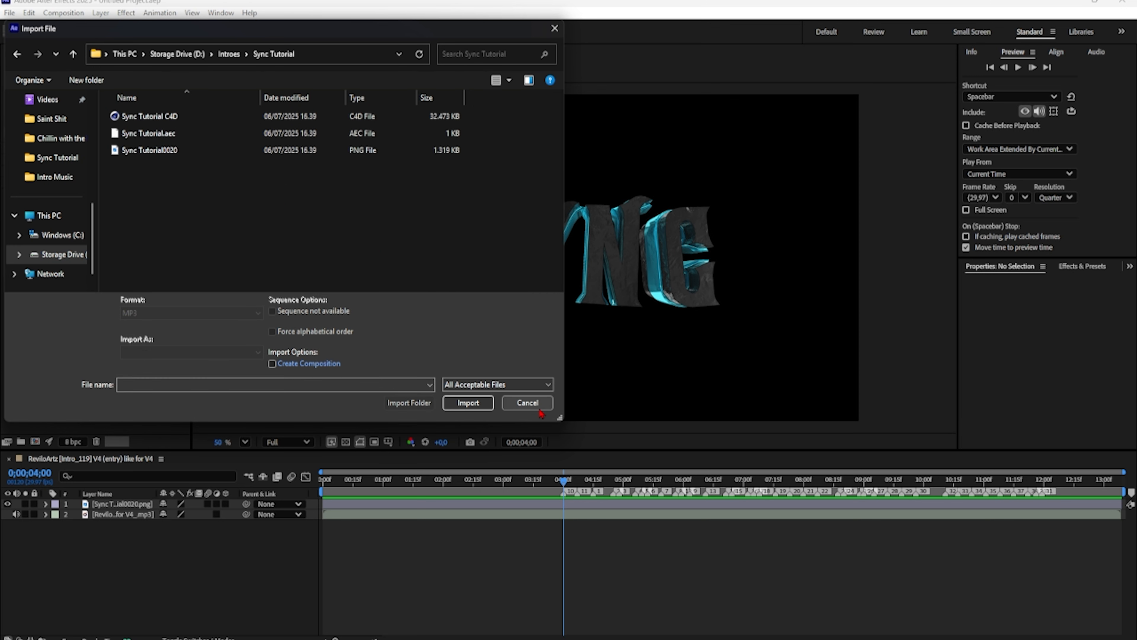
{"action": "left_click", "coordinate": [528, 402]}
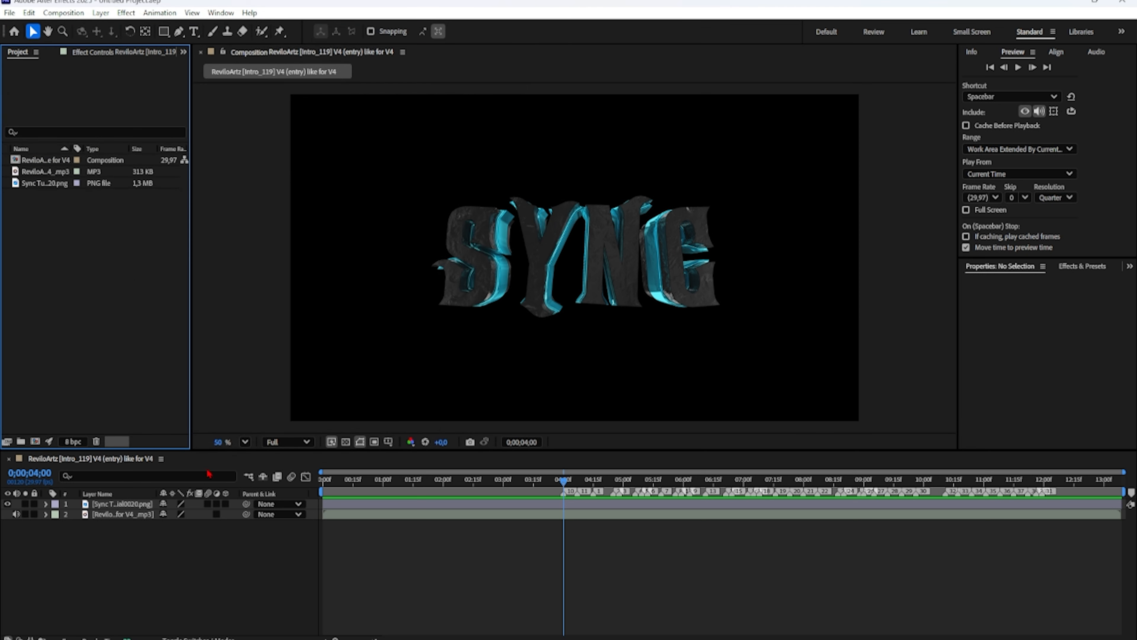
- Create a black 1920 x 1080 px solid named Smoke and place it directly below the Sync Tutorial0020.png layer
{"action": "left_click", "coordinate": [237, 564]}
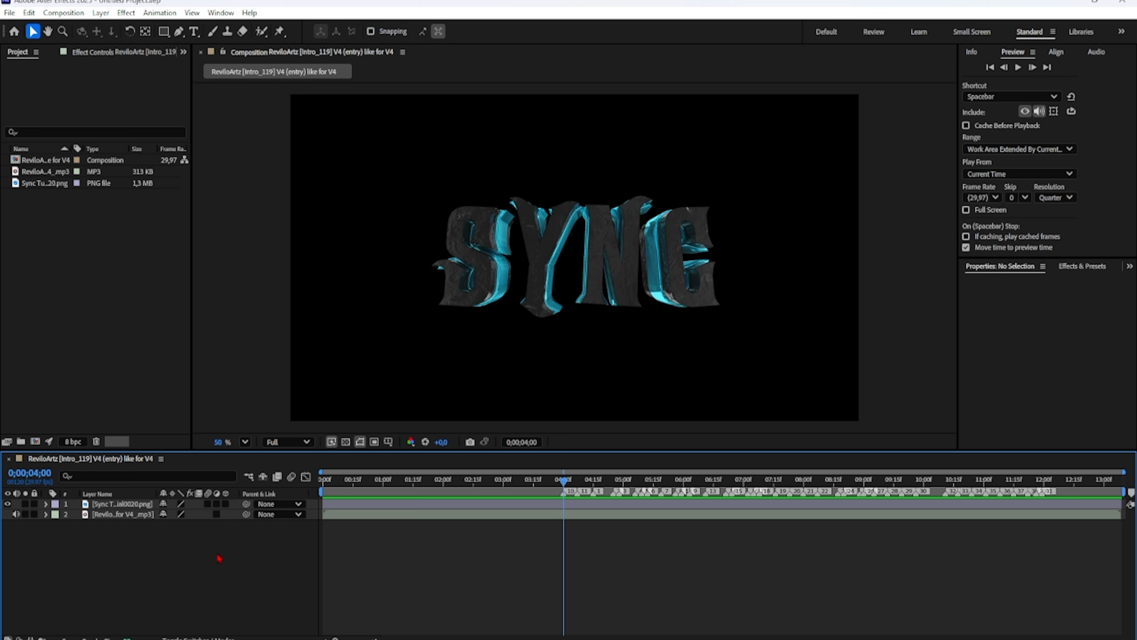
{"action": "right_click", "coordinate": [162, 563]}
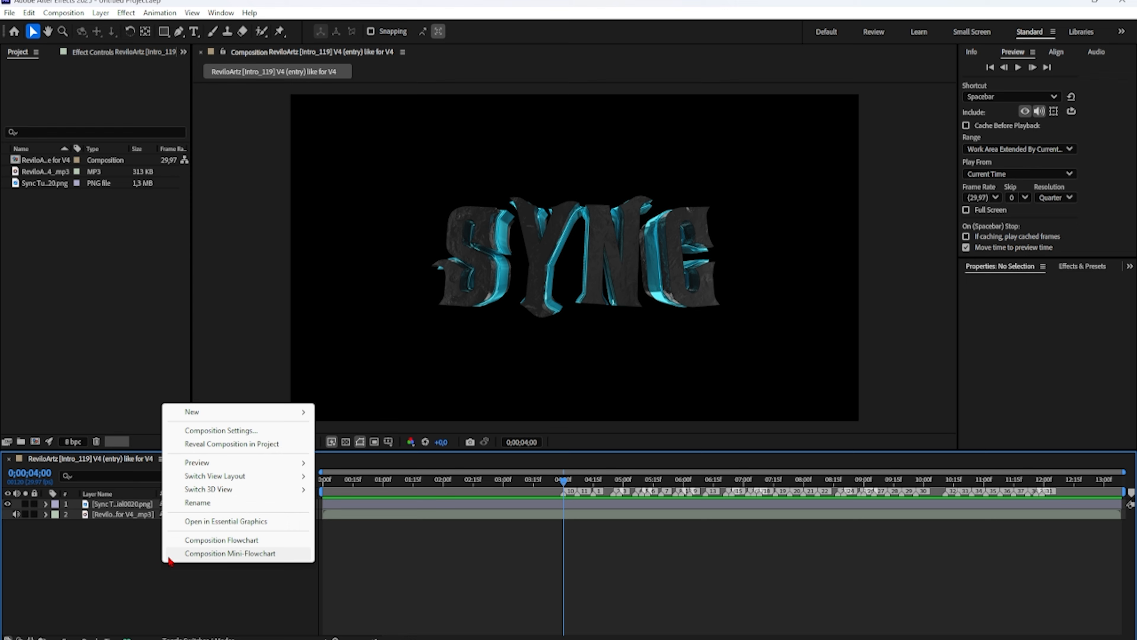
{"action": "mouse_move", "coordinate": [262, 412]}
{"action": "left_click", "coordinate": [343, 443]}
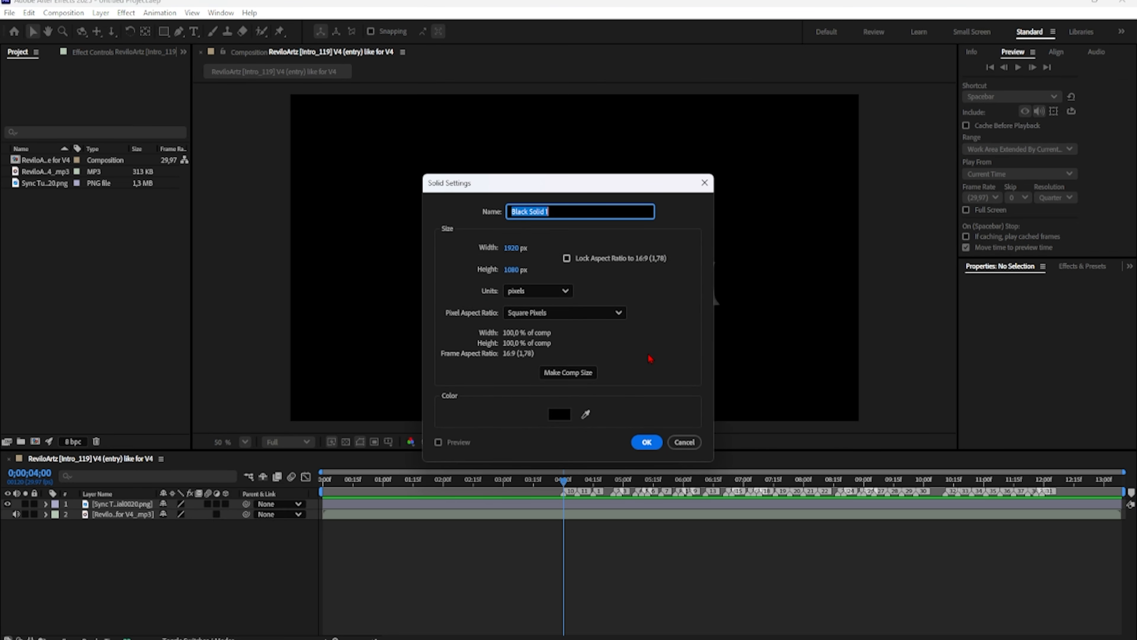
{"action": "type", "text": "Smoke"}
{"action": "left_click", "coordinate": [650, 442]}
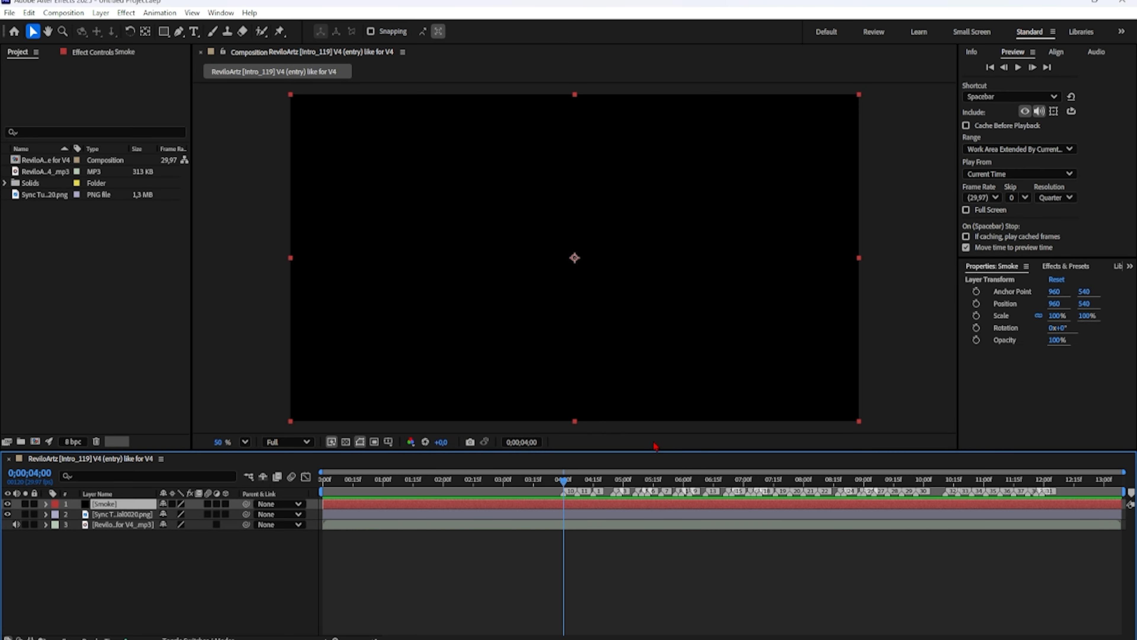
{"action": "mouse_move", "coordinate": [133, 506]}
{"action": "left_mouse_down"}
{"action": "mouse_move", "coordinate": [130, 538]}
{"action": "mouse_move", "coordinate": [114, 510]}
{"action": "left_mouse_up"}
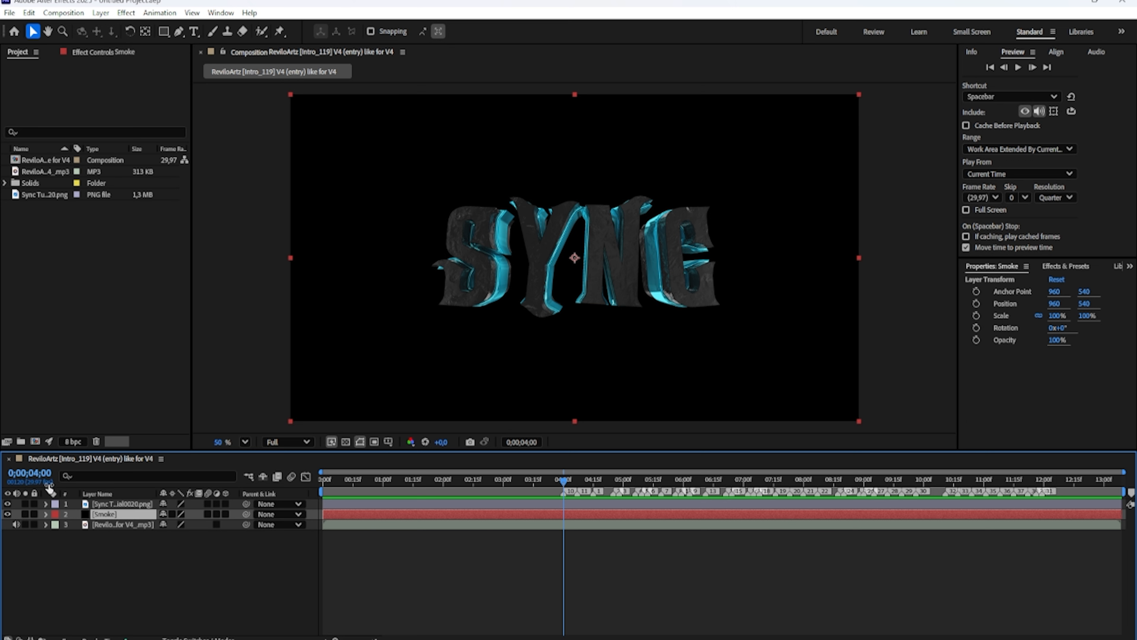
- Apply the RG Trapcode Form effect to the Smoke layer
{"action": "right_click", "coordinate": [118, 515]}
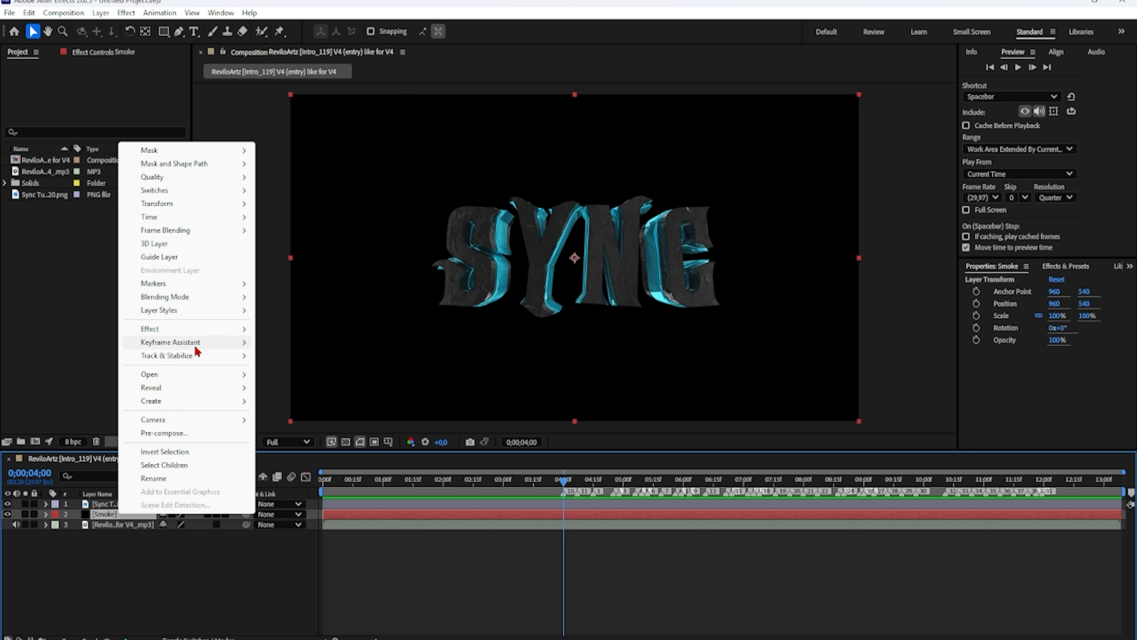
{"action": "mouse_move", "coordinate": [184, 331]}
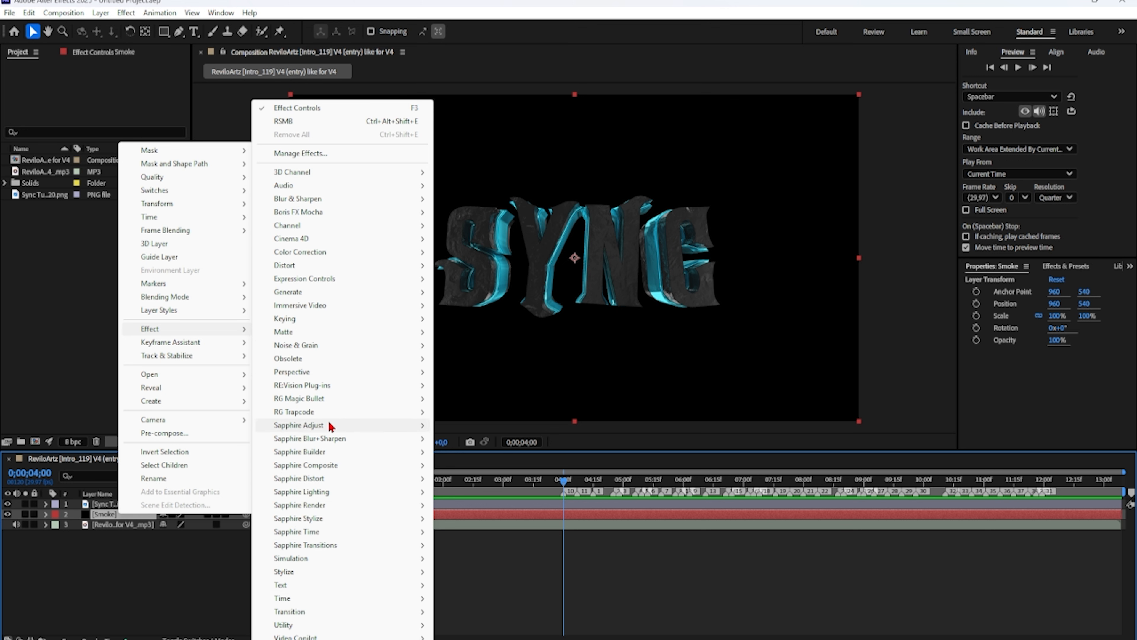
{"action": "mouse_move", "coordinate": [333, 411]}
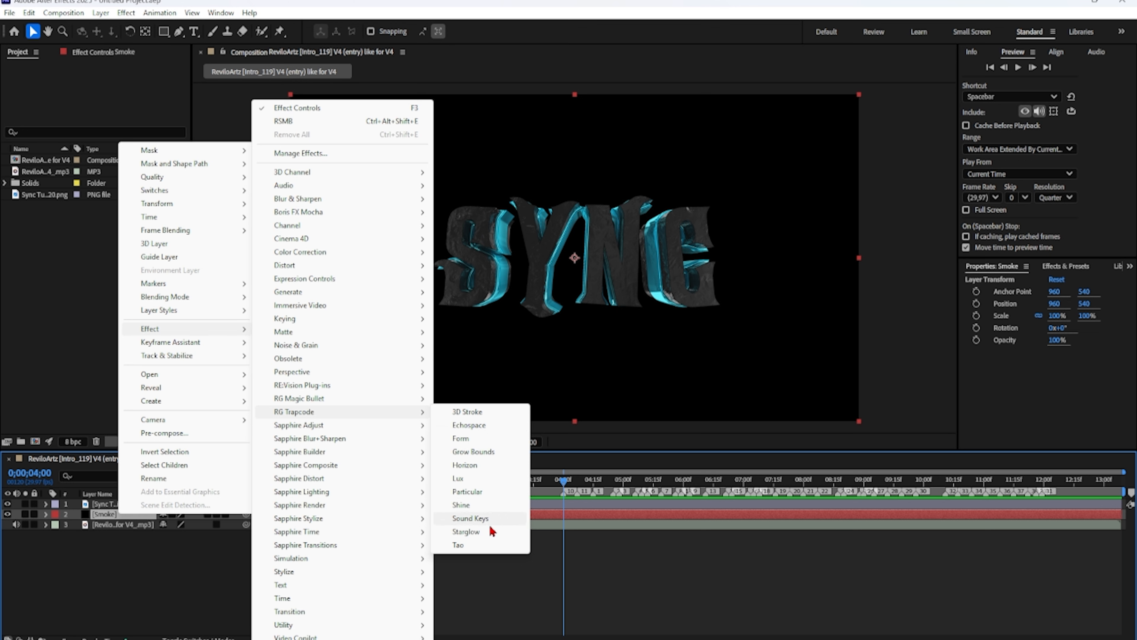
{"action": "left_click", "coordinate": [483, 443]}
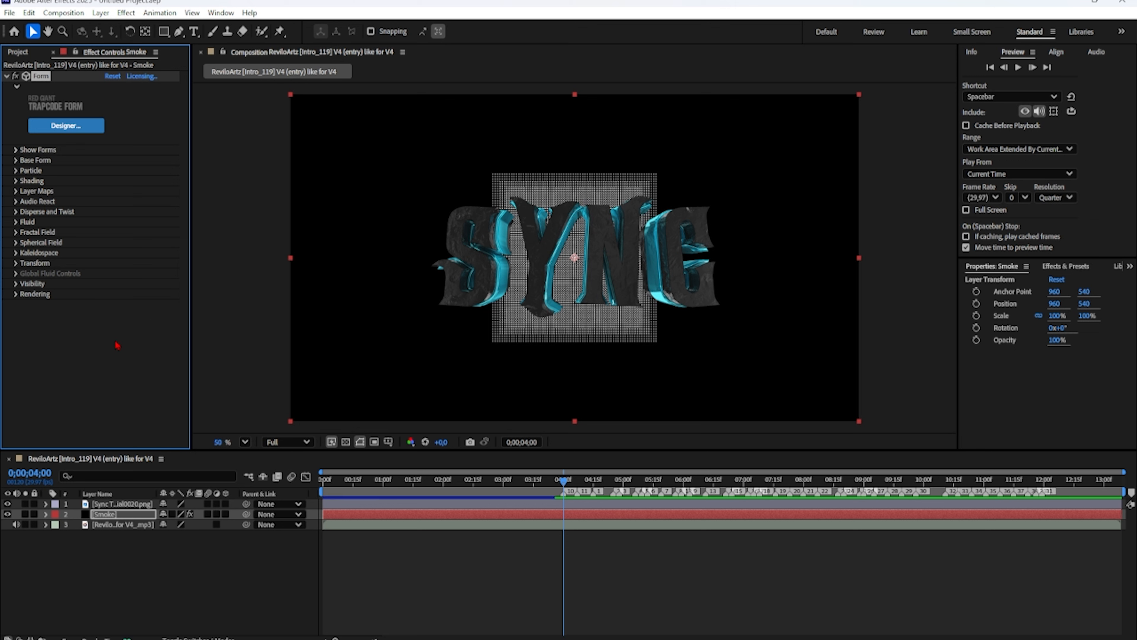
- Switch Form's Base Form Size to XYZ Individual and set Base Form Size X to 11000
{"action": "left_click", "coordinate": [16, 161]}
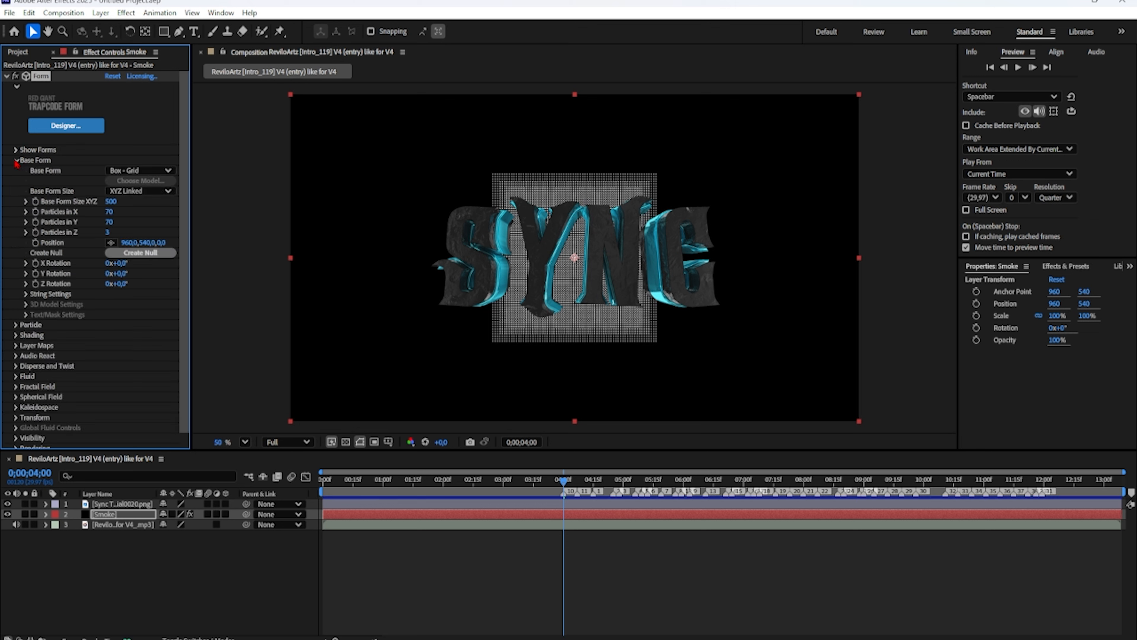
{"action": "left_click", "coordinate": [123, 193]}
{"action": "left_click", "coordinate": [131, 218]}
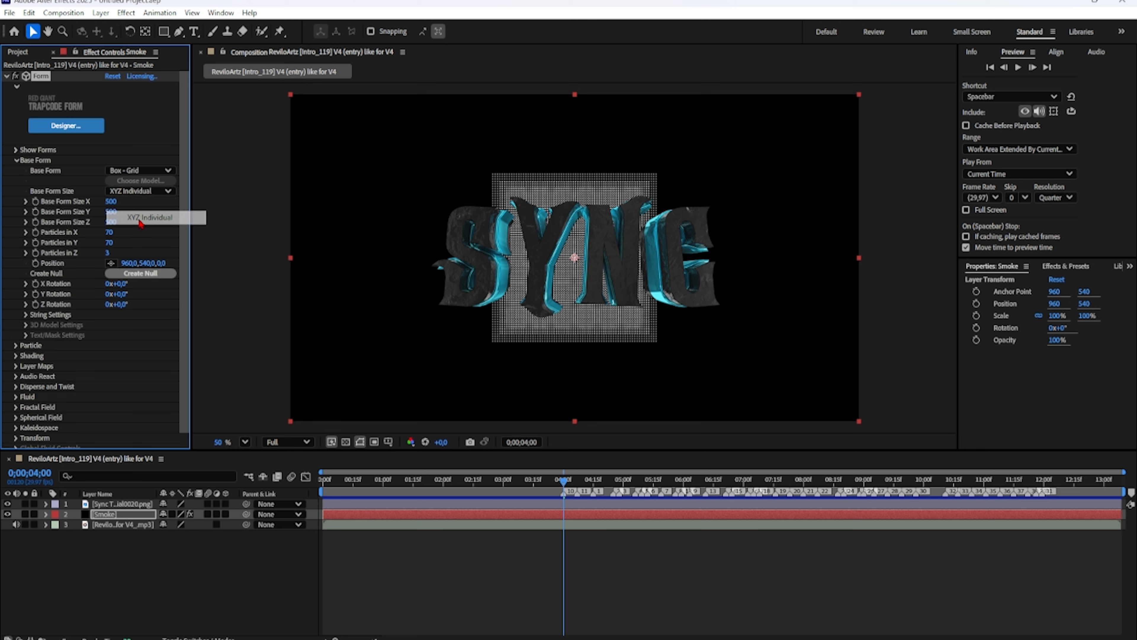
{"action": "left_click", "coordinate": [112, 201]}
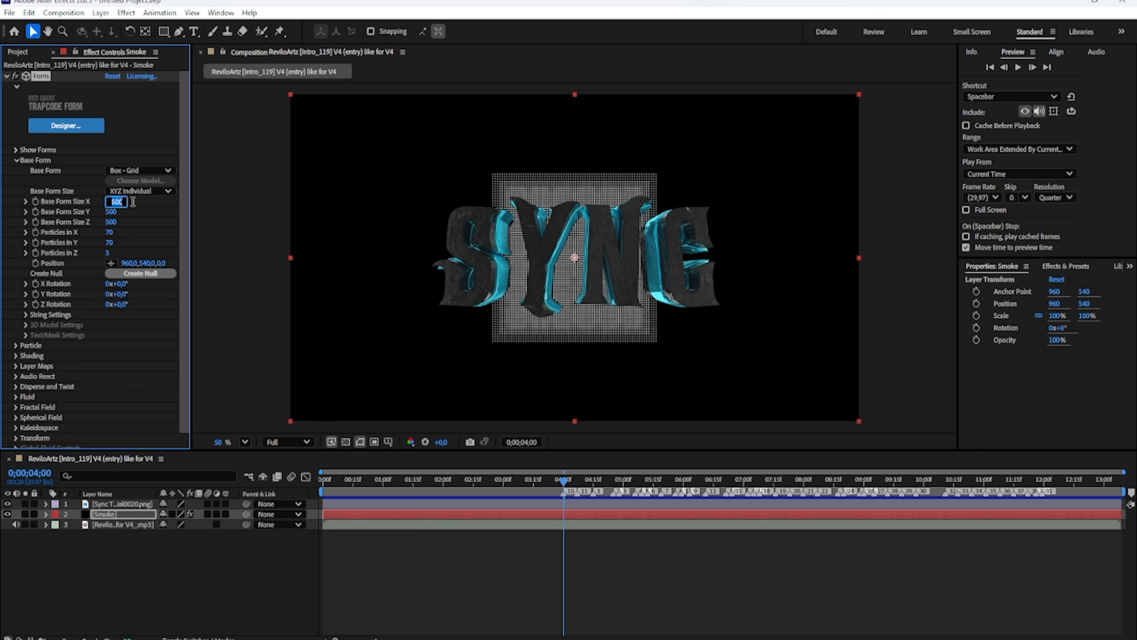
{"action": "type", "text": "100"}
{"action": "key", "text": "Return"}
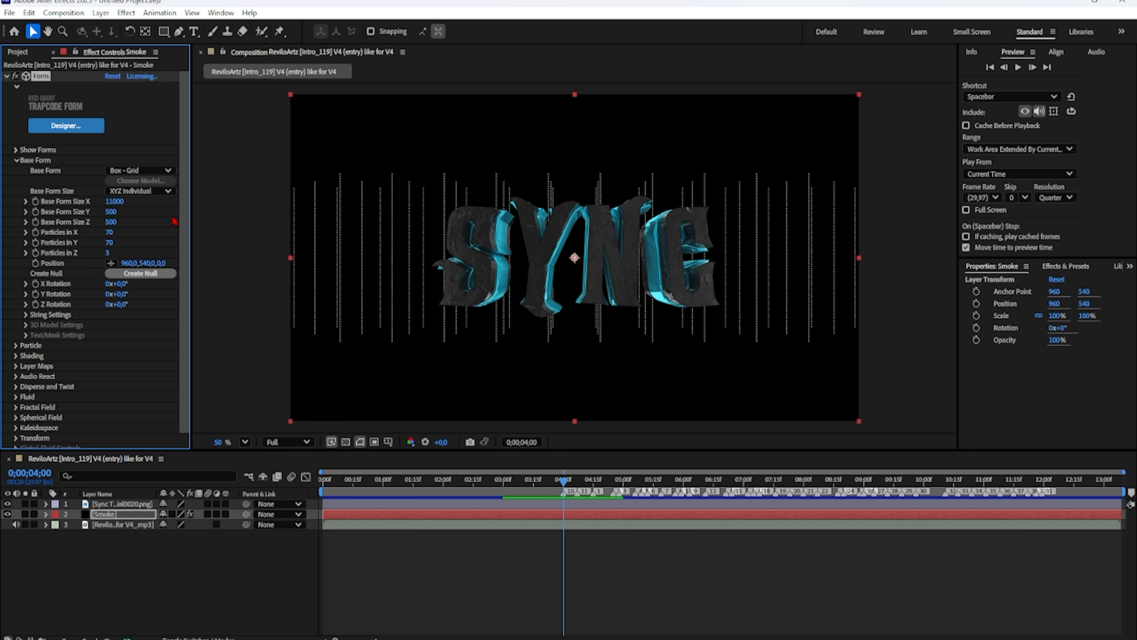
- Set Base Form Size Y to 3960 and Base Form Size Z to 3130
{"action": "left_click", "coordinate": [112, 211]}
{"action": "type", "text": "396"}
{"action": "type", "text": "0"}
{"action": "key", "text": "Return"}
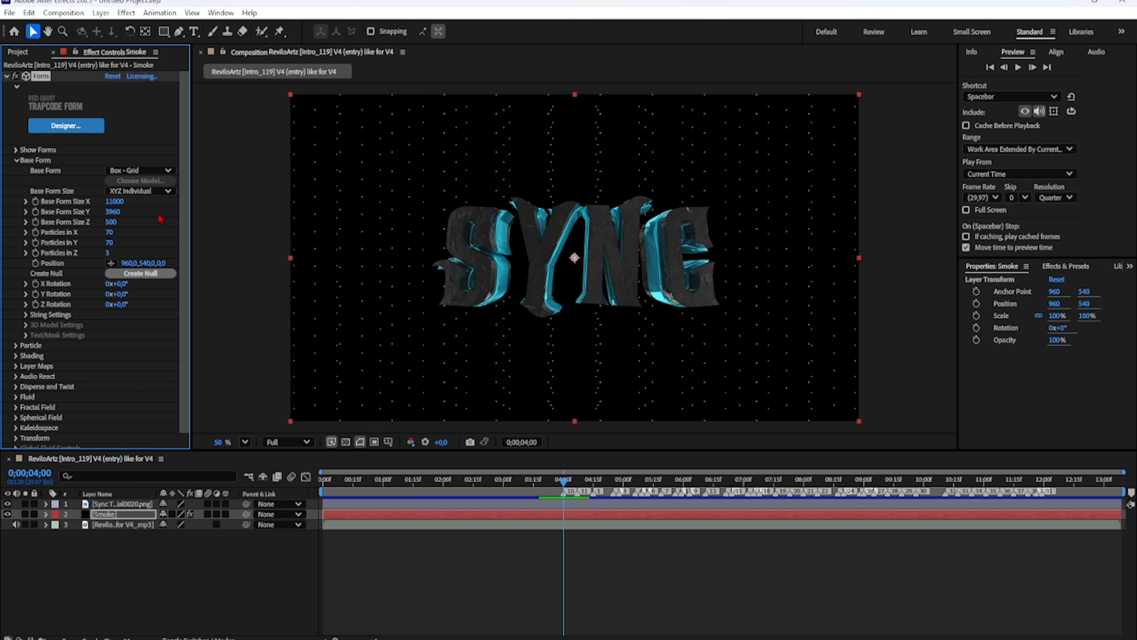
{"action": "left_click", "coordinate": [111, 222]}
{"action": "type", "text": "3"}
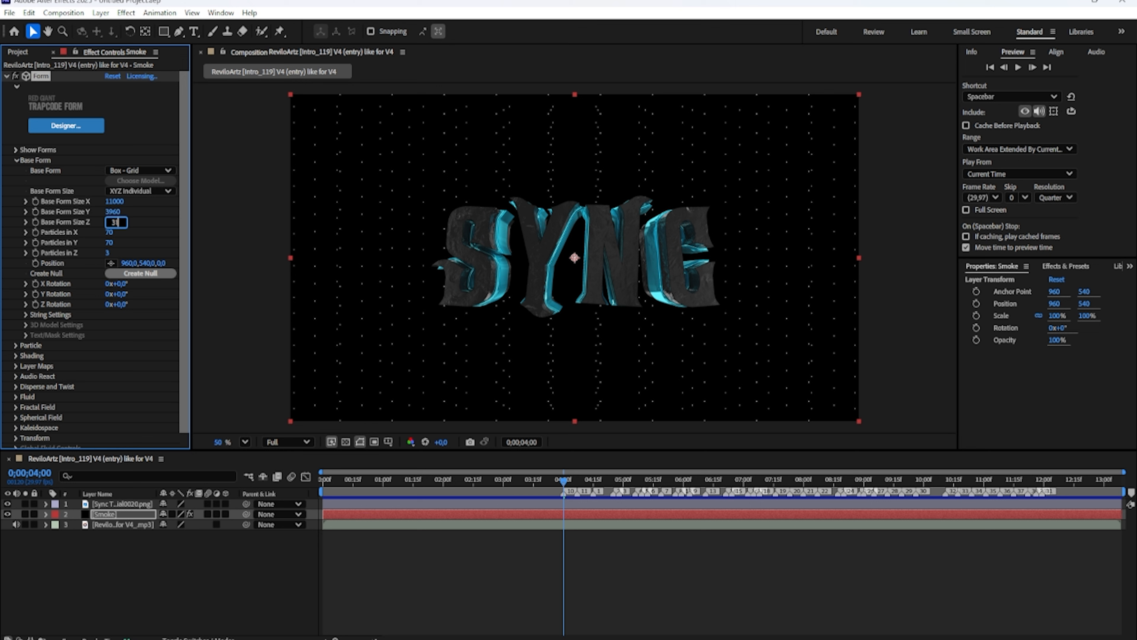
{"action": "type", "text": "130"}
{"action": "key", "text": "Return"}
- Set the base form's particle counts to 20 in X, 20 in Y and 2 in Z
{"action": "left_click", "coordinate": [115, 232]}
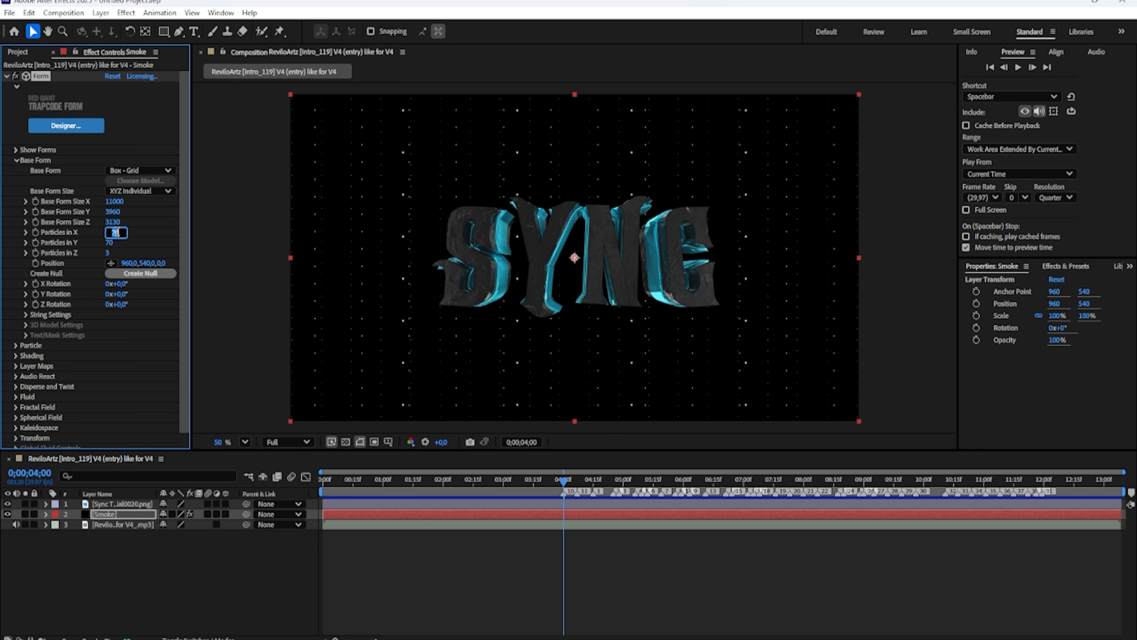
{"action": "type", "text": "20"}
{"action": "left_click", "coordinate": [169, 249]}
{"action": "left_click", "coordinate": [109, 243]}
{"action": "type", "text": "20"}
{"action": "left_click", "coordinate": [162, 252]}
{"action": "left_click", "coordinate": [108, 253]}
{"action": "type", "text": "2"}
{"action": "left_click", "coordinate": [154, 251]}
{"action": "left_click", "coordinate": [17, 160]}
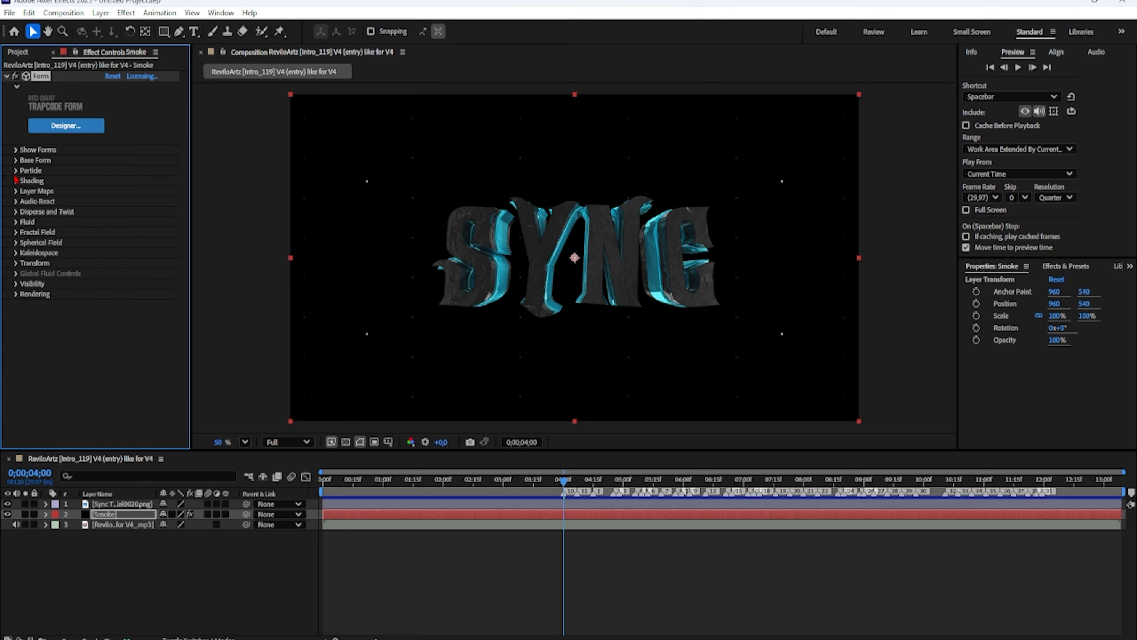
- Change Form's particle type to Cloudlet with Cloudlet Feather 100 and Opacity Random 100%
{"action": "left_click", "coordinate": [16, 171]}
{"action": "left_click", "coordinate": [140, 181]}
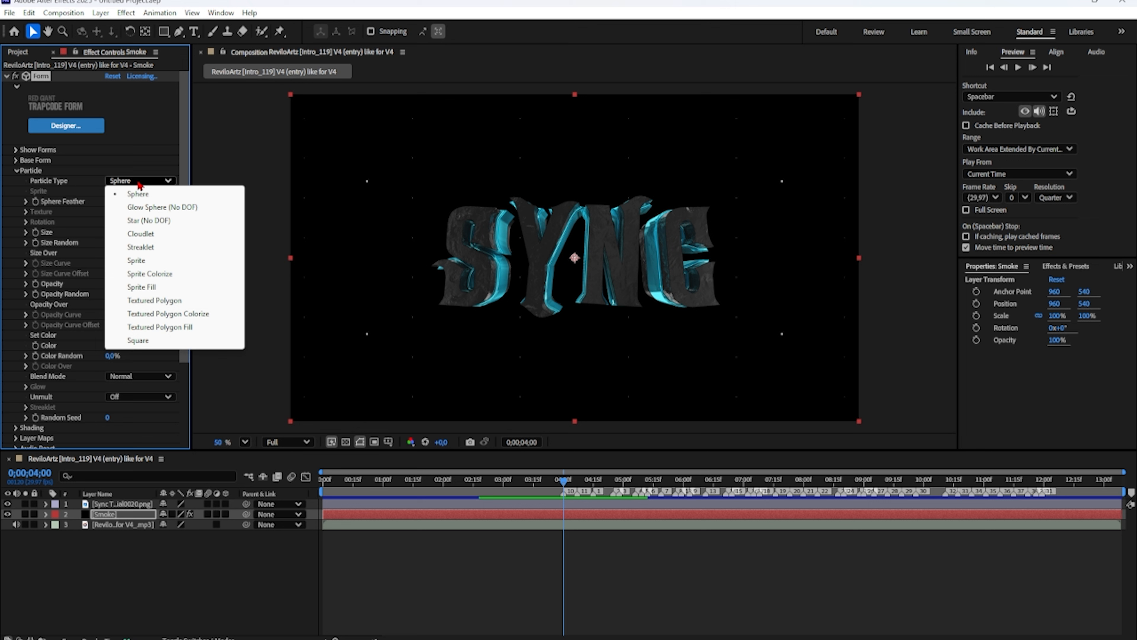
{"action": "left_click", "coordinate": [152, 234]}
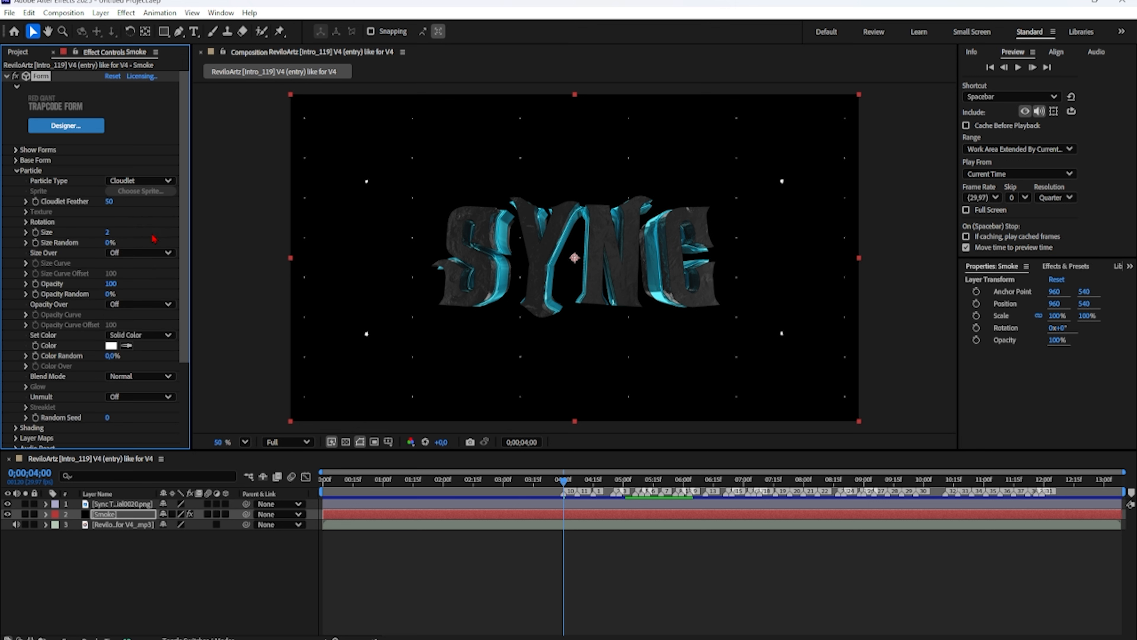
{"action": "left_click_drag", "start_coordinate": [109, 202], "coordinate": [179, 213]}
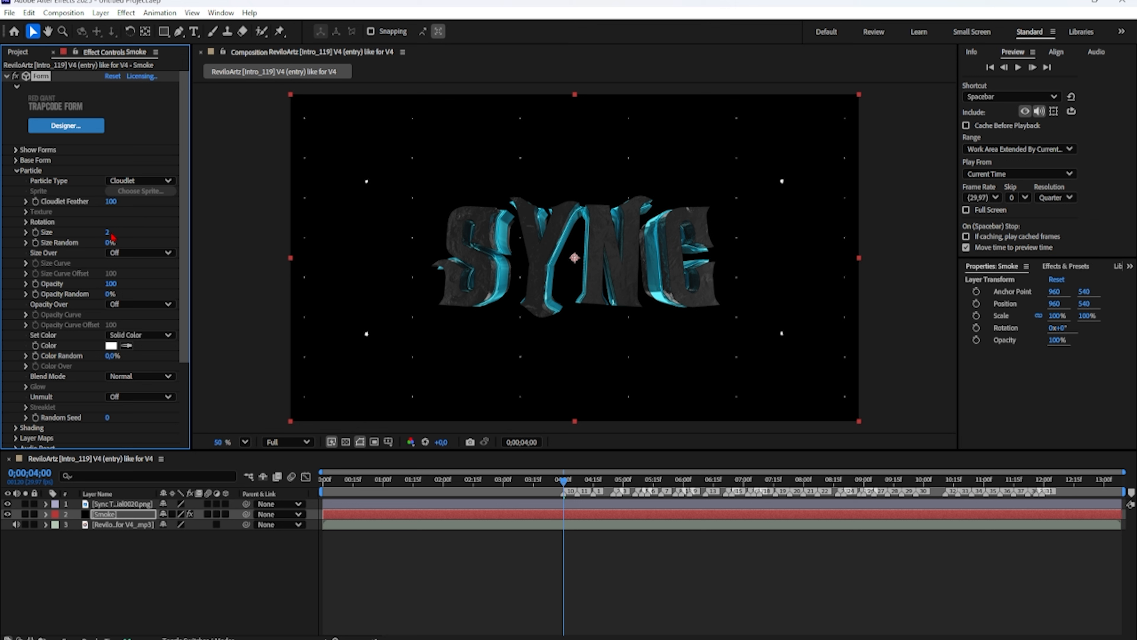
{"action": "left_click_drag", "start_coordinate": [108, 294], "coordinate": [215, 294]}
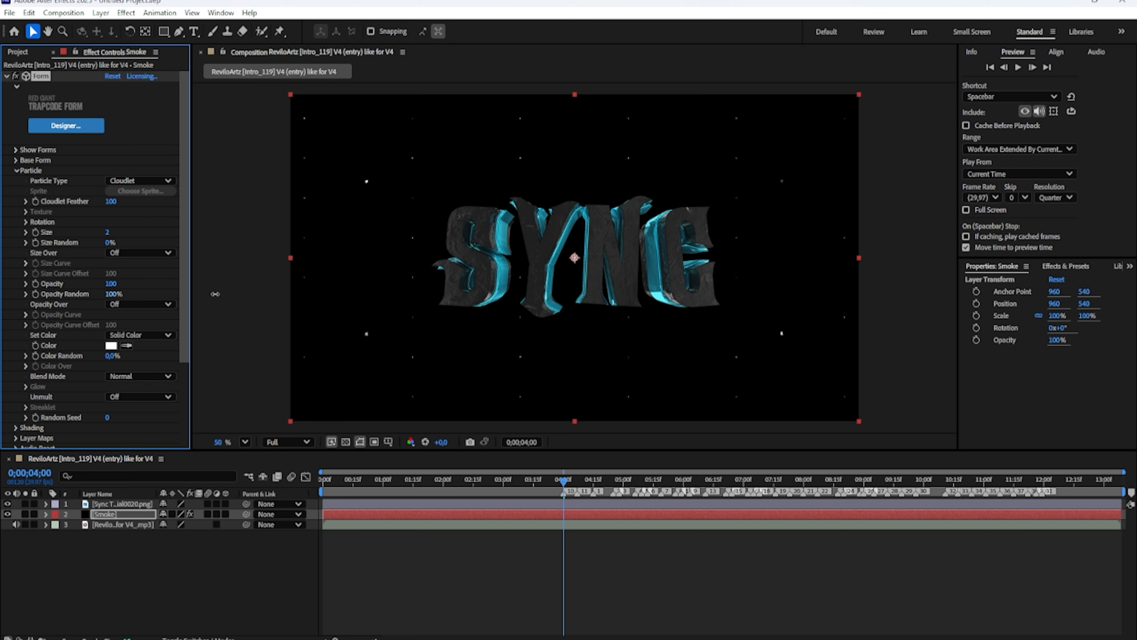
- Set the Cloudlet particles' opacity to 2 and size to 500
{"action": "left_click", "coordinate": [111, 283]}
{"action": "type", "text": "2"}
{"action": "key", "text": "Return"}
{"action": "left_click", "coordinate": [108, 233]}
{"action": "type", "text": "500"}
{"action": "key", "text": "Return"}
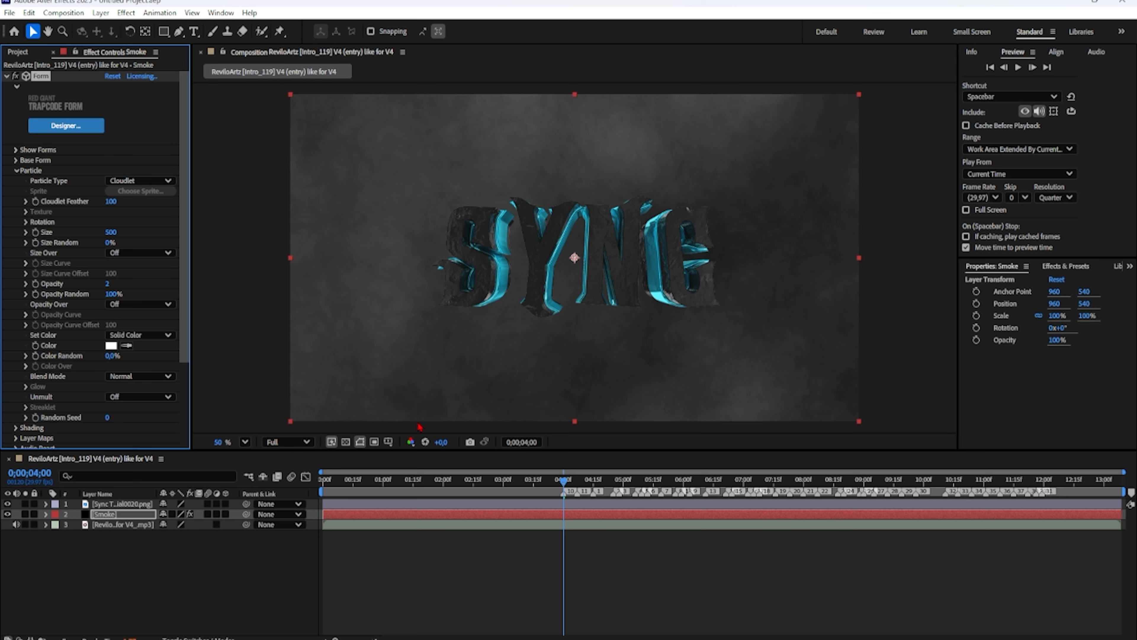
{"action": "left_click", "coordinate": [536, 479]}
{"action": "mouse_move", "coordinate": [536, 480]}
{"action": "left_mouse_down"}
{"action": "mouse_move", "coordinate": [507, 480]}
{"action": "mouse_move", "coordinate": [539, 480]}
{"action": "left_mouse_up"}
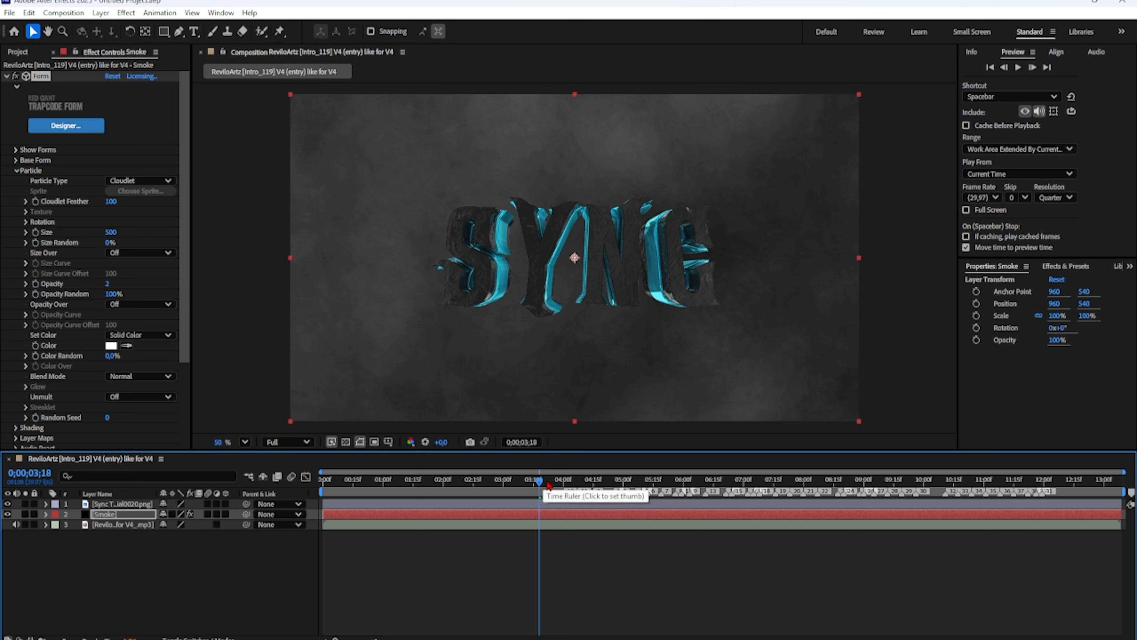
{"action": "left_click_drag", "start_coordinate": [559, 480], "coordinate": [564, 480]}
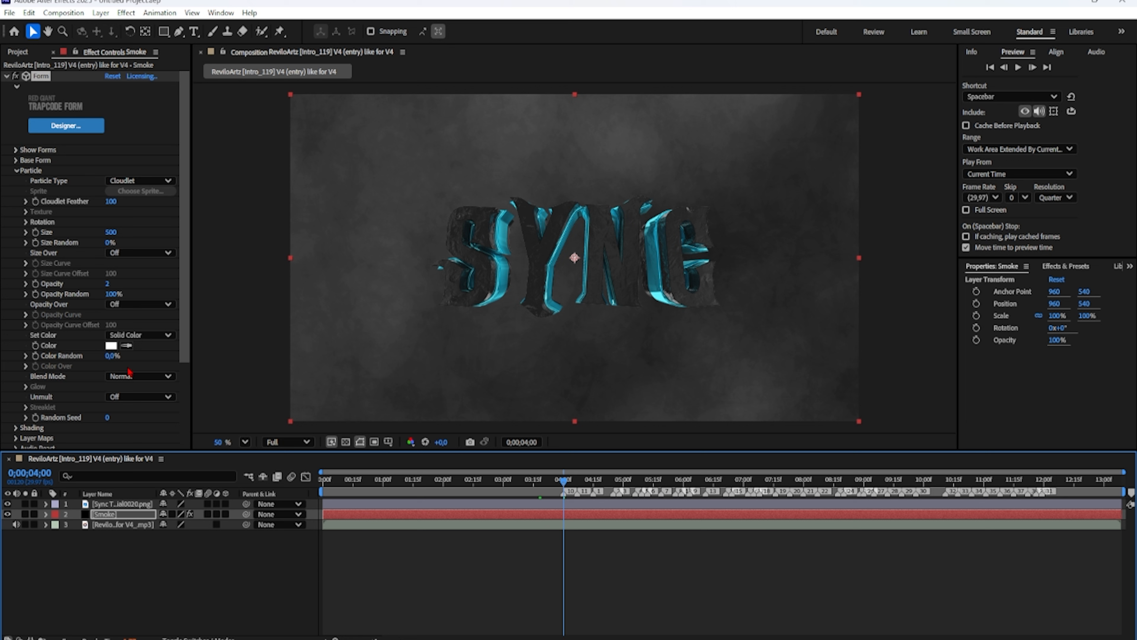
- Set Disperse to 79 in the Smoke layer's Form Disperse and Twist settings, then deselect the layer
{"action": "scroll", "coordinate": [129, 372], "scroll_direction": "down", "scroll_amount": 4}
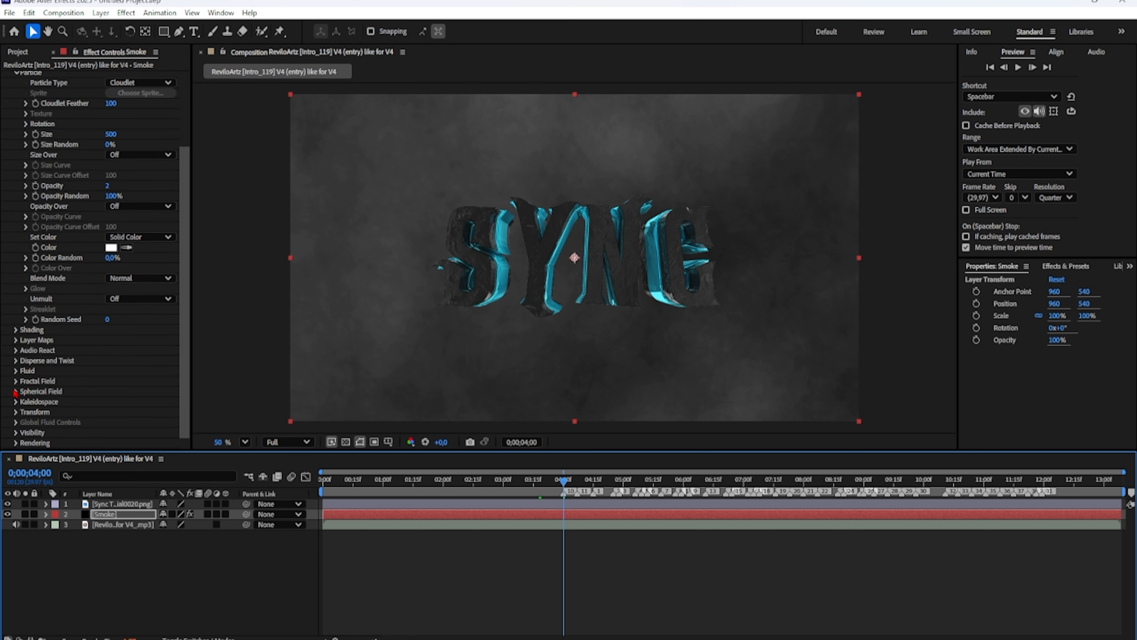
{"action": "left_click", "coordinate": [16, 381]}
{"action": "scroll", "coordinate": [15, 386], "scroll_direction": "down", "scroll_amount": 8}
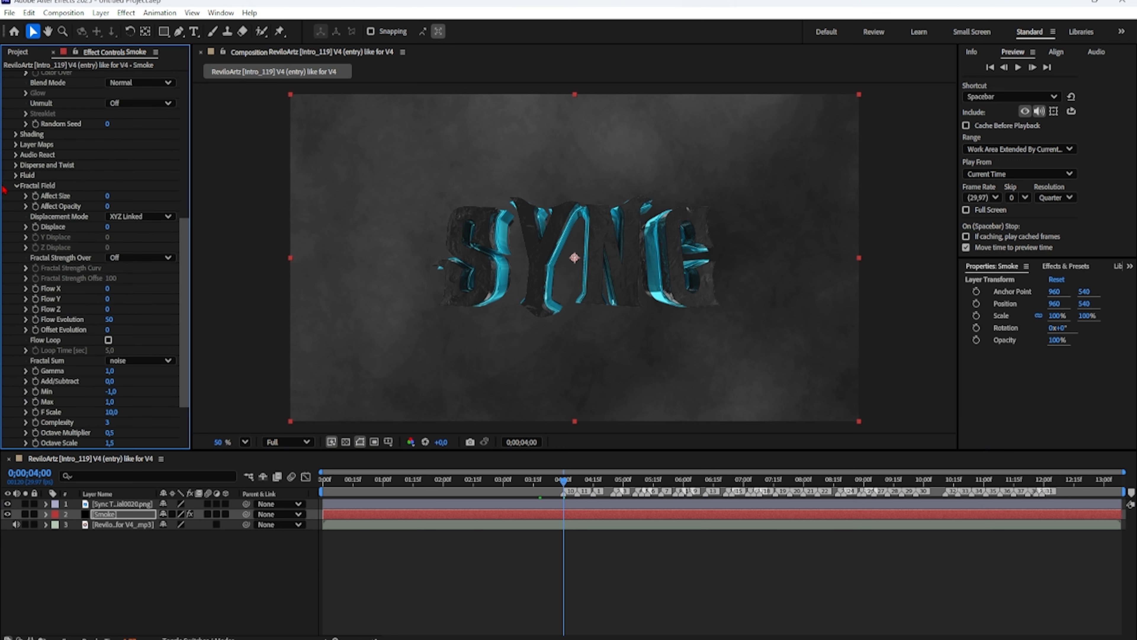
{"action": "left_click", "coordinate": [17, 185]}
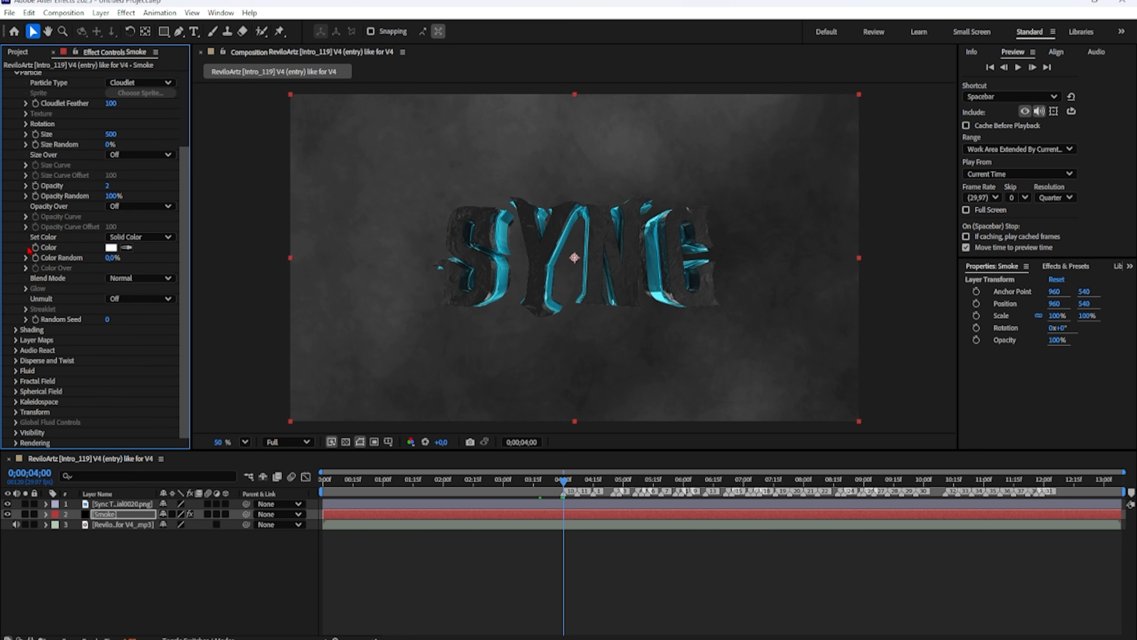
{"action": "left_click", "coordinate": [15, 360]}
{"action": "left_click_drag", "start_coordinate": [109, 372], "coordinate": [153, 365]}
{"action": "left_click", "coordinate": [144, 554]}
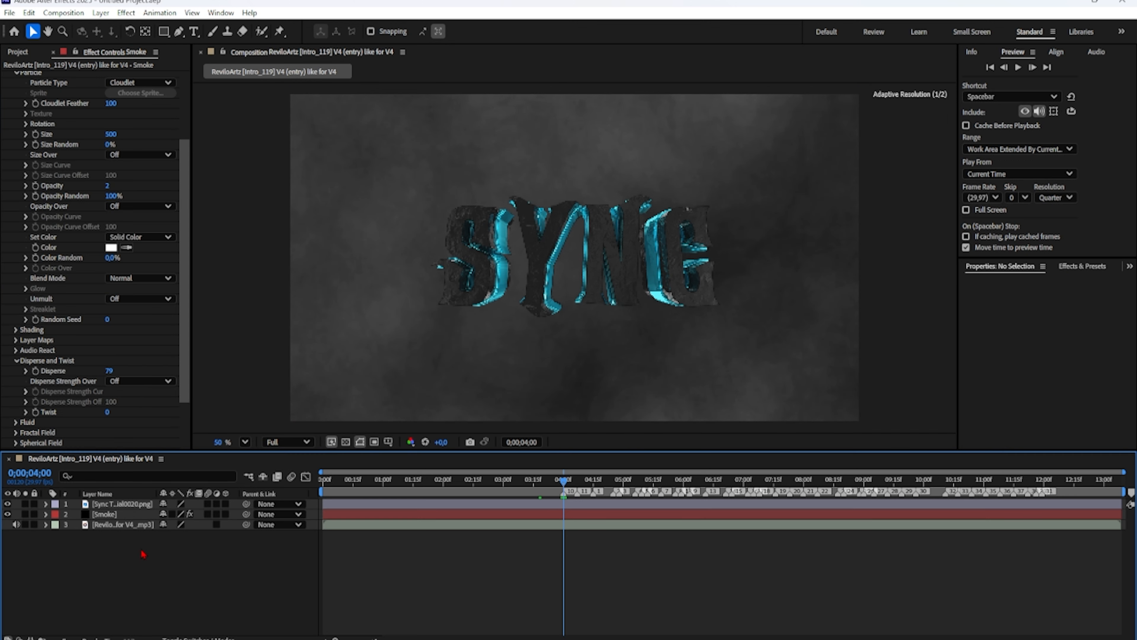
- Duplicate the Smoke layer and rename the upper copy Paticels
{"action": "left_click", "coordinate": [116, 515]}
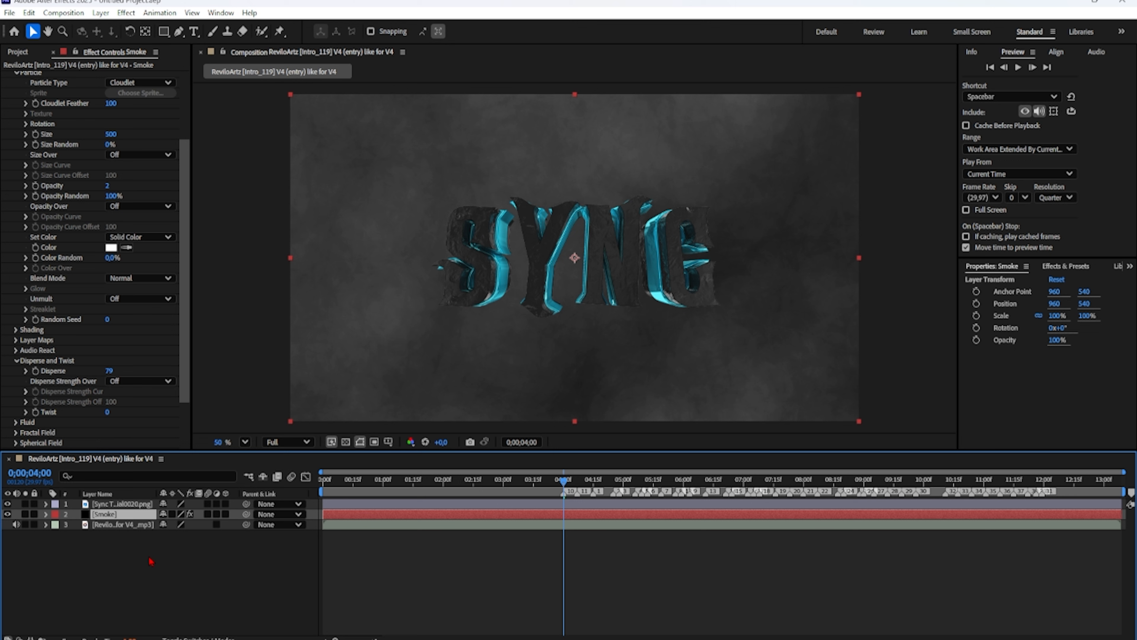
{"action": "key", "text": "ctrl+d"}
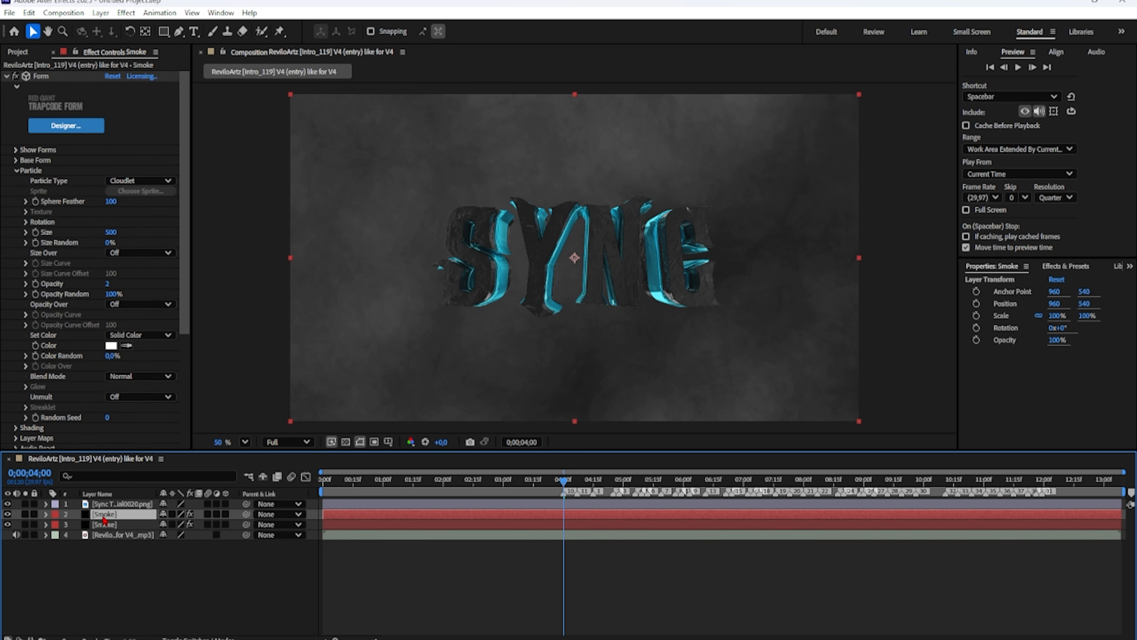
{"action": "right_click", "coordinate": [105, 517]}
{"action": "left_click", "coordinate": [137, 476]}
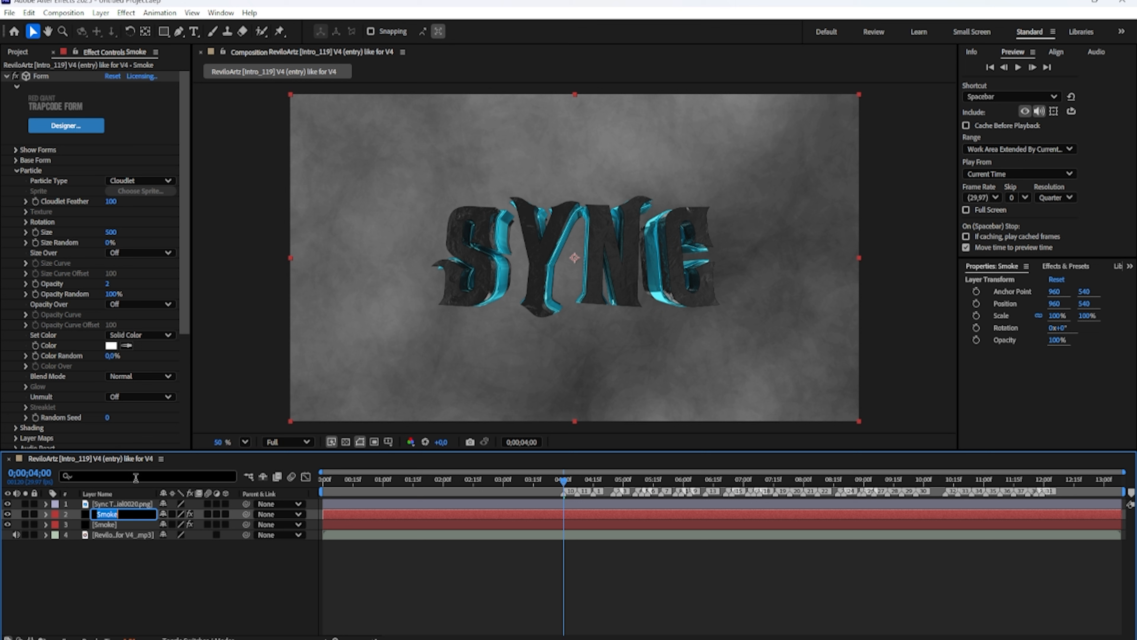
{"action": "type", "text": "Paticels"}
{"action": "key", "text": "Return"}
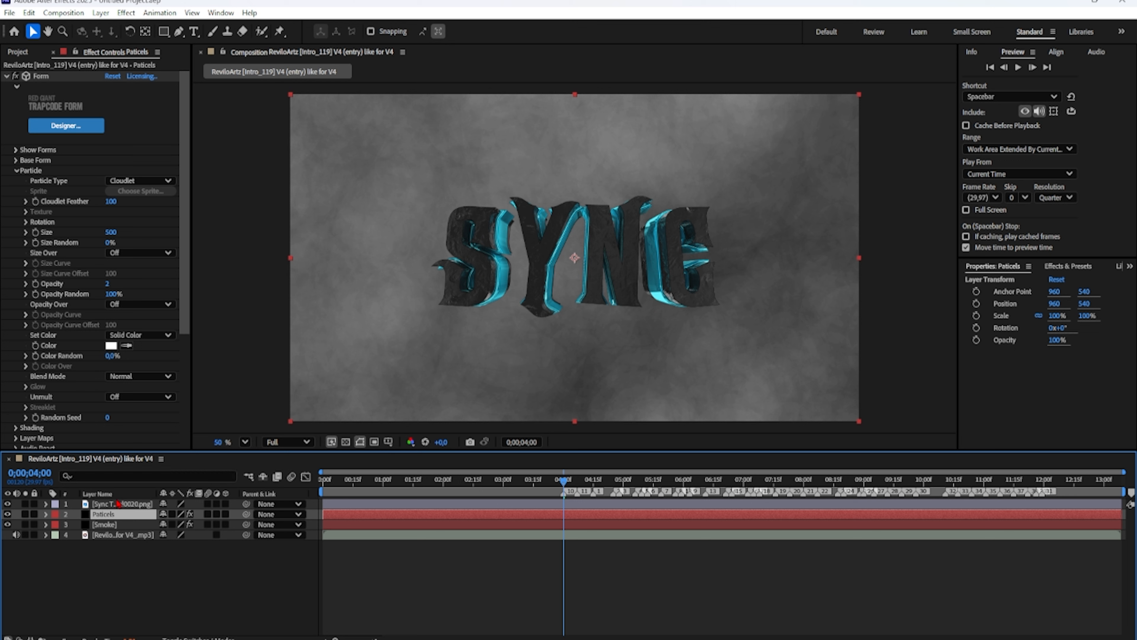
- Correct the duplicated layer's name to particels
{"action": "right_click", "coordinate": [111, 515]}
{"action": "left_click", "coordinate": [153, 476]}
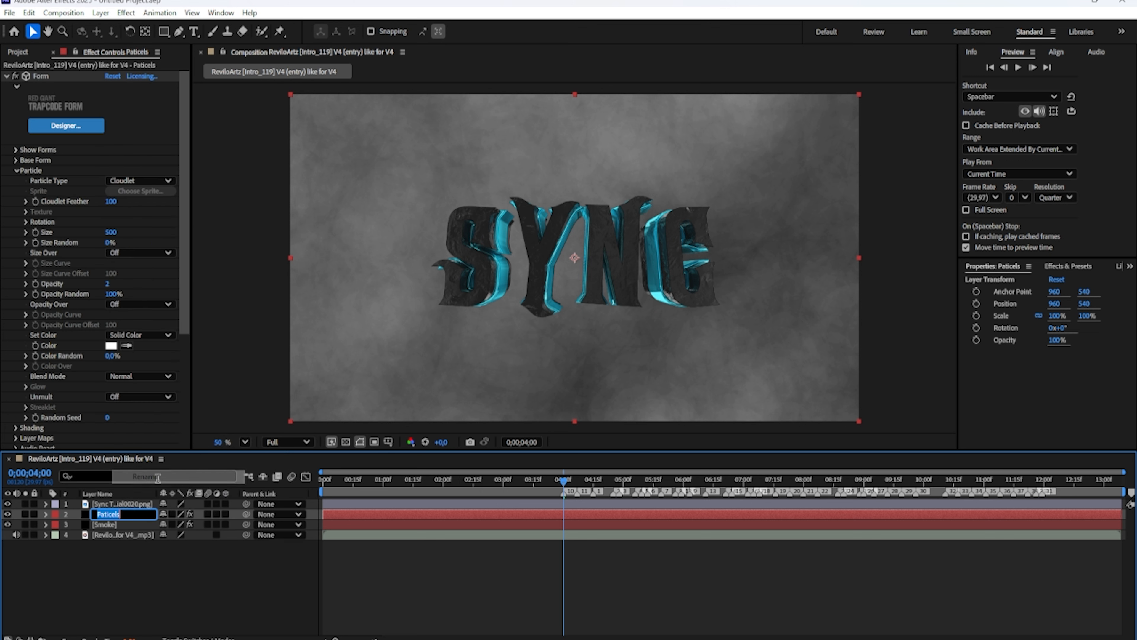
{"action": "type", "text": "par"}
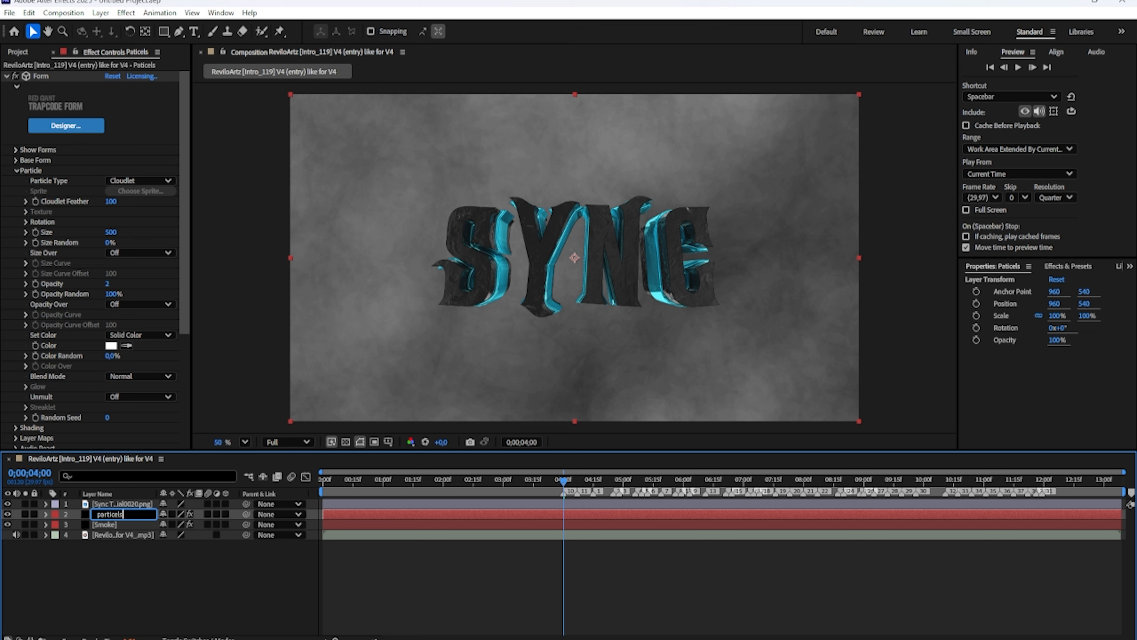
{"action": "type", "text": "ticels"}
{"action": "key", "text": "Return"}
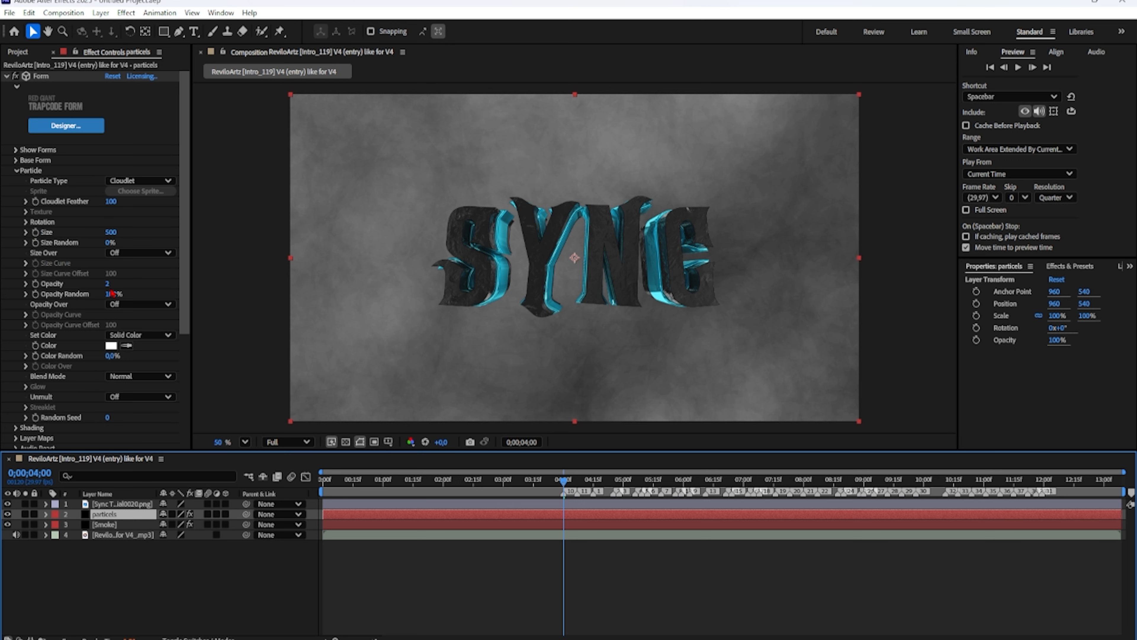
- Set the particels layer's particle Size to 16 and Size Random to 100%
{"action": "left_click", "coordinate": [112, 233]}
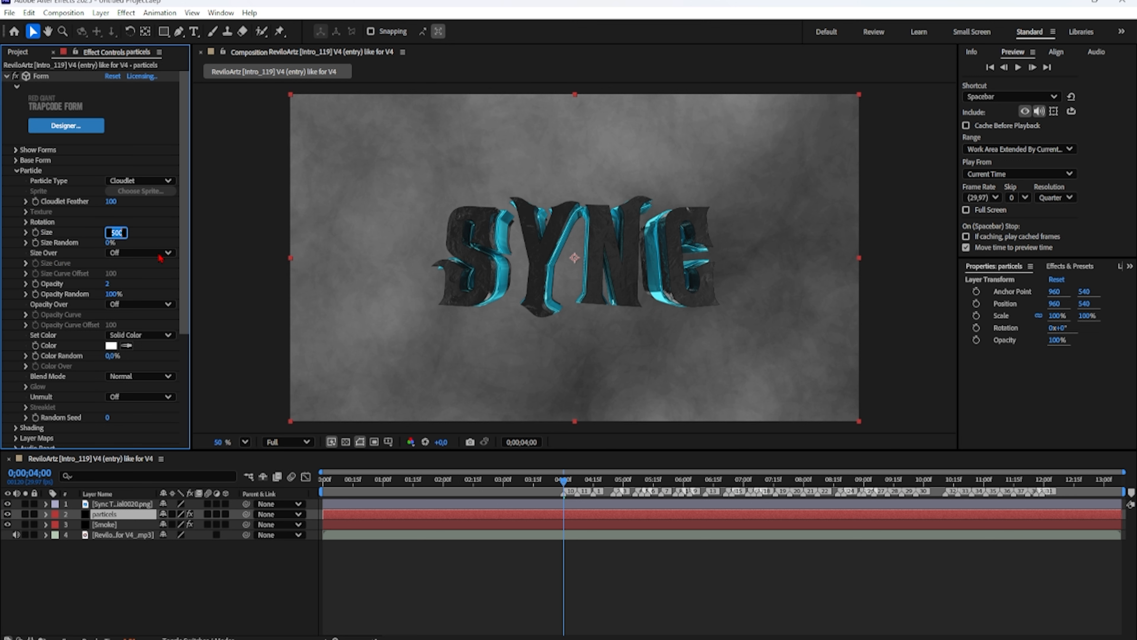
{"action": "type", "text": "16"}
{"action": "key", "text": "Return"}
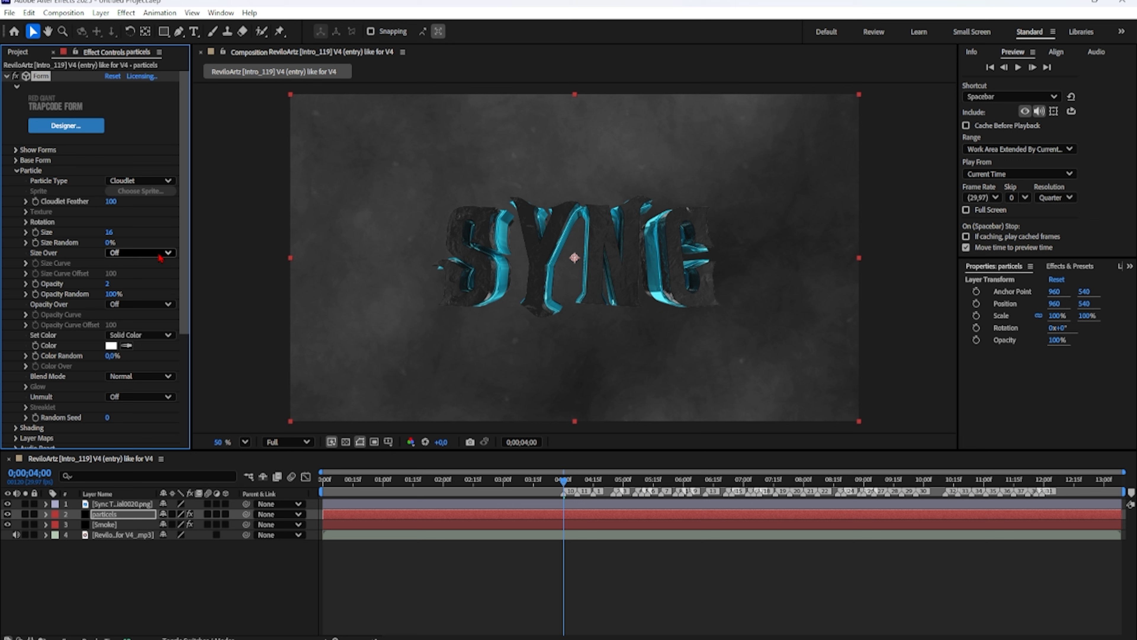
{"action": "left_click_drag", "start_coordinate": [106, 244], "coordinate": [251, 252]}
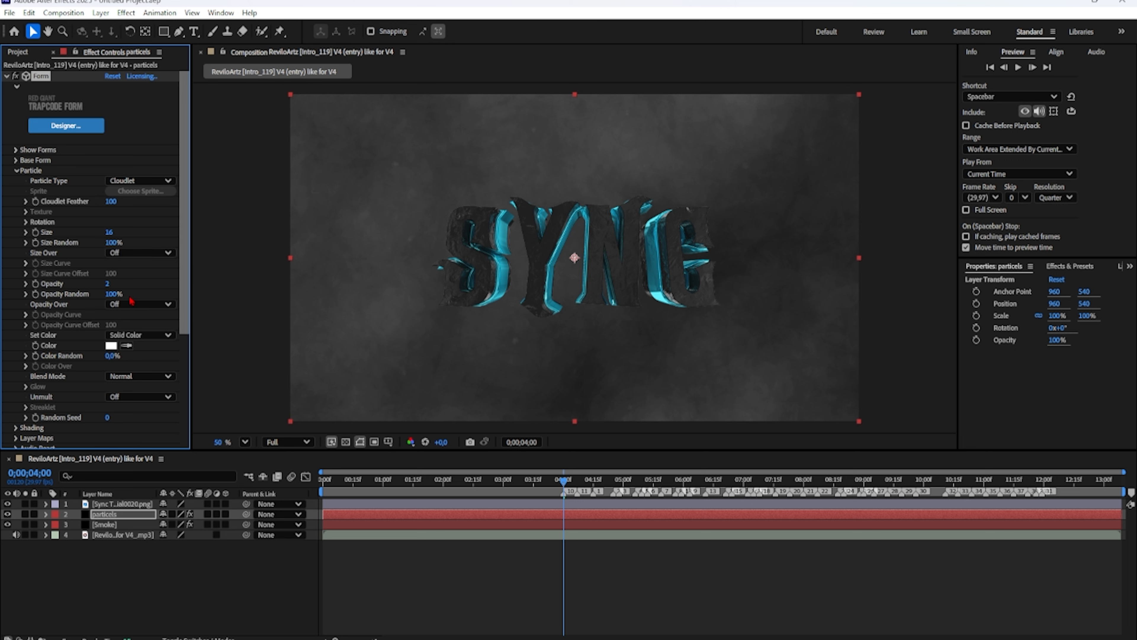
- Set the particle Opacity to 100 and sample the particle color from the teal edge of the letter S
{"action": "left_click", "coordinate": [107, 284]}
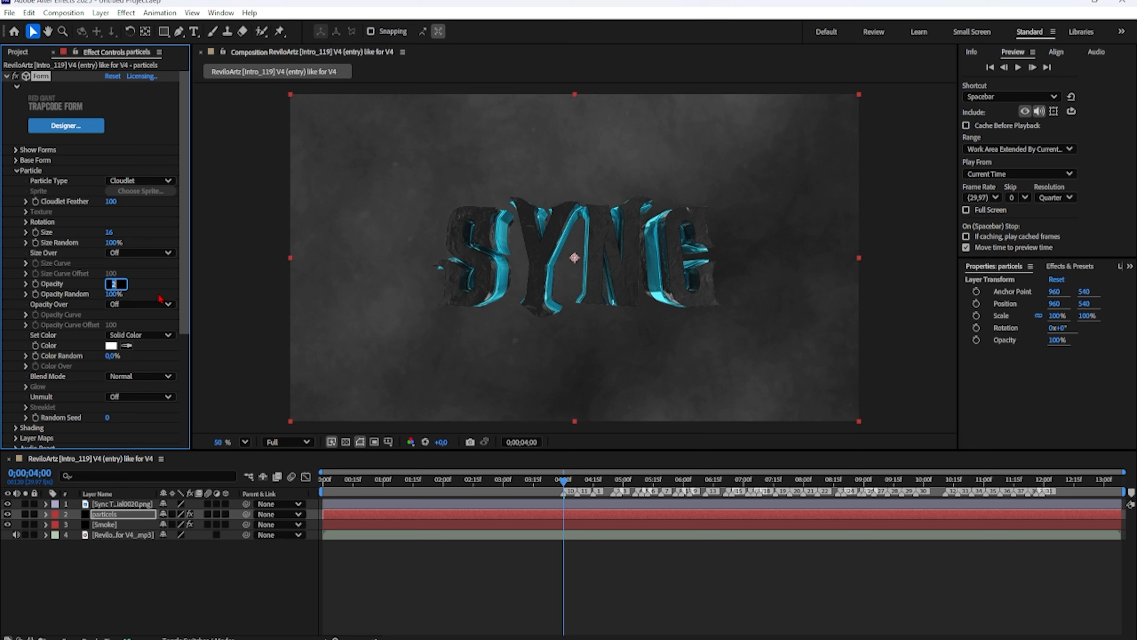
{"action": "key", "text": "Return"}
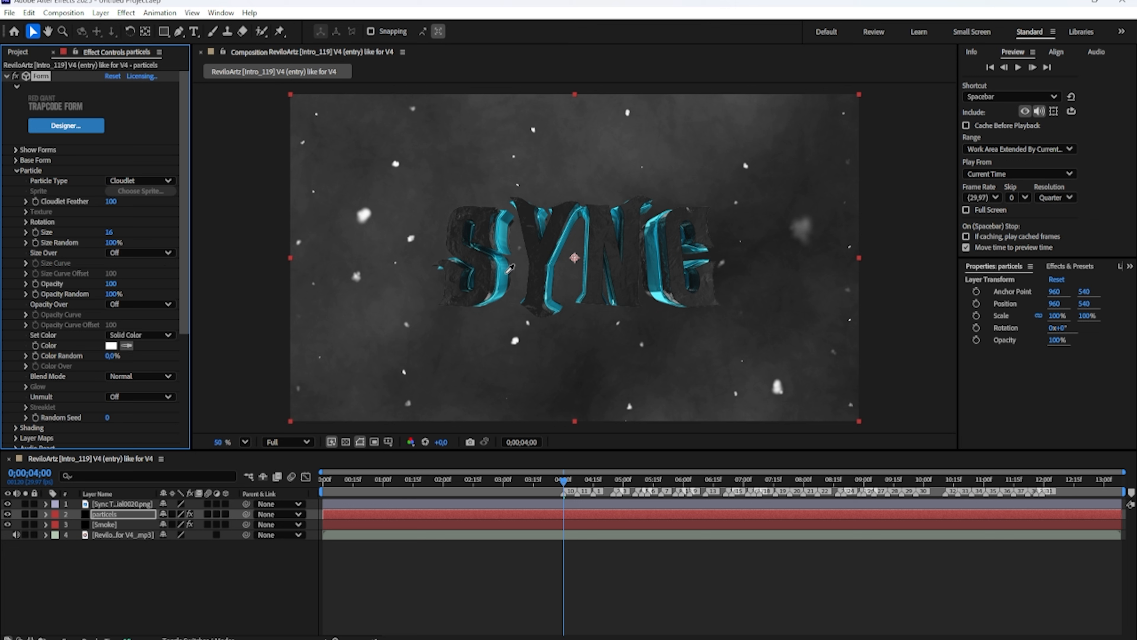
{"action": "left_click", "coordinate": [508, 272]}
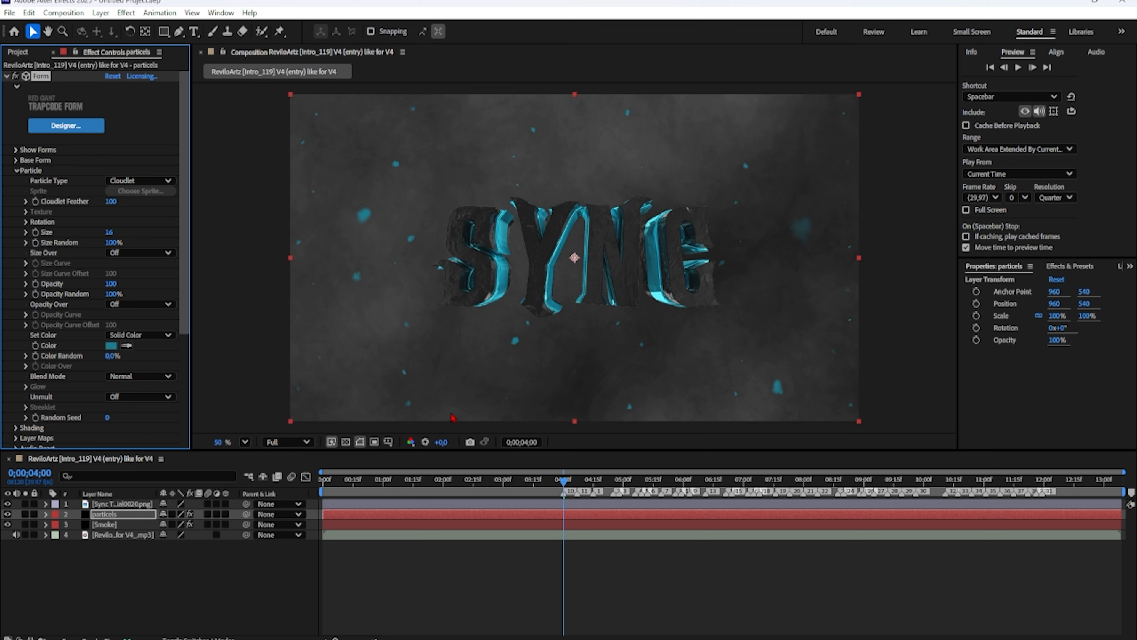
{"action": "left_click_drag", "start_coordinate": [507, 481], "coordinate": [565, 484]}
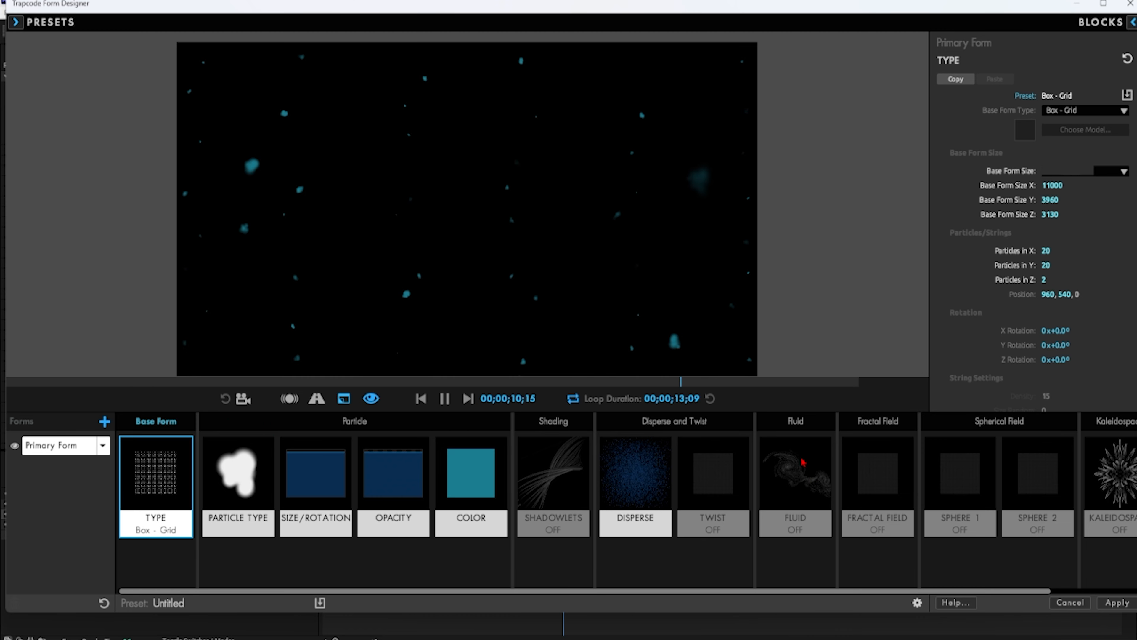
- In the Form Designer, select the Fluid block and browse the Fluid category of the multiple form presets
{"action": "left_click", "coordinate": [796, 520]}
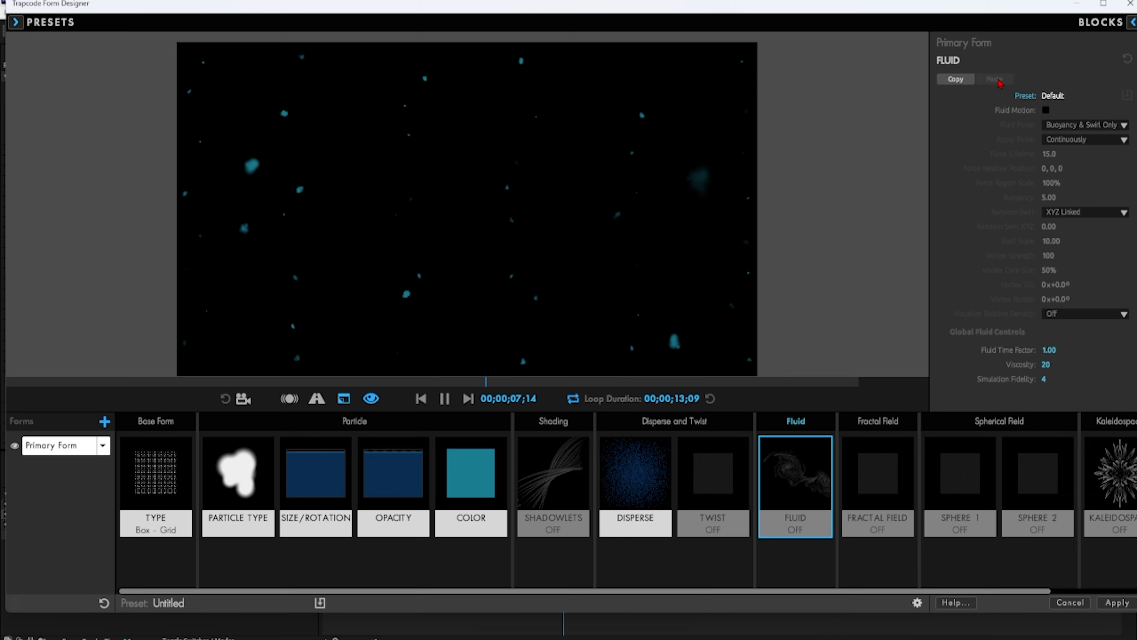
{"action": "left_click", "coordinate": [16, 22]}
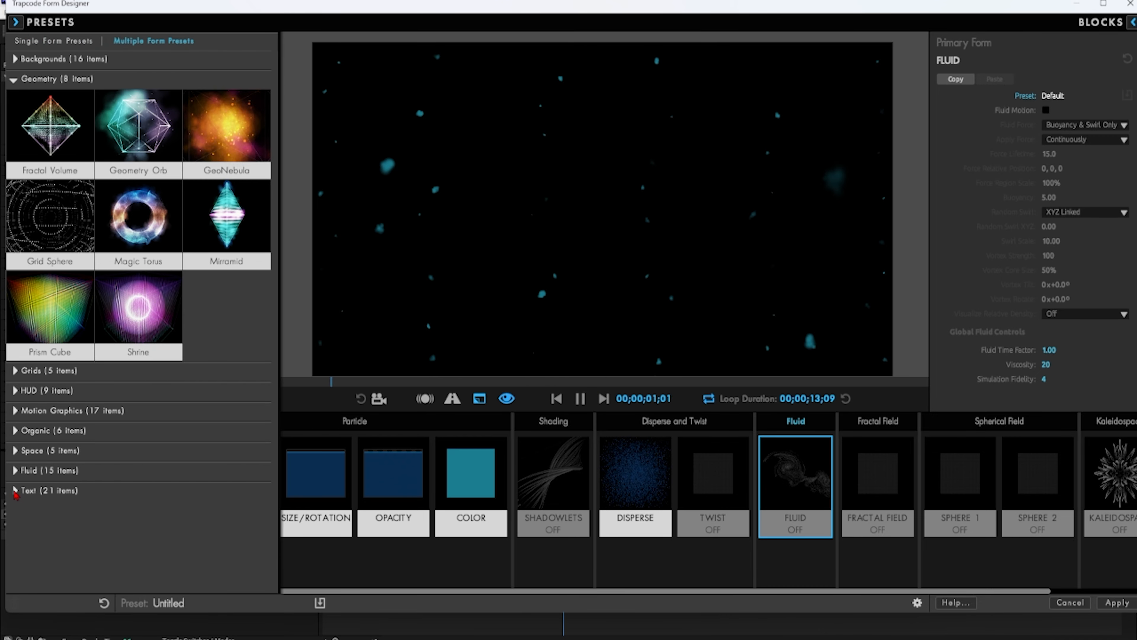
{"action": "left_click", "coordinate": [15, 477]}
{"action": "scroll", "coordinate": [112, 448], "scroll_direction": "down", "scroll_amount": 5}
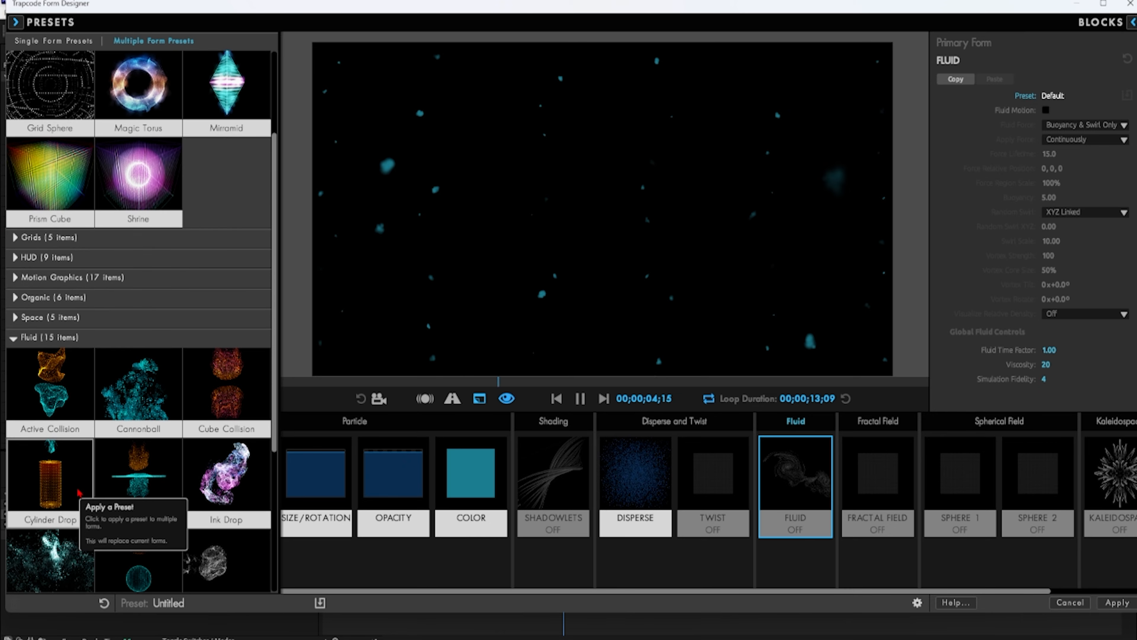
{"action": "scroll", "coordinate": [139, 461], "scroll_direction": "down", "scroll_amount": 4}
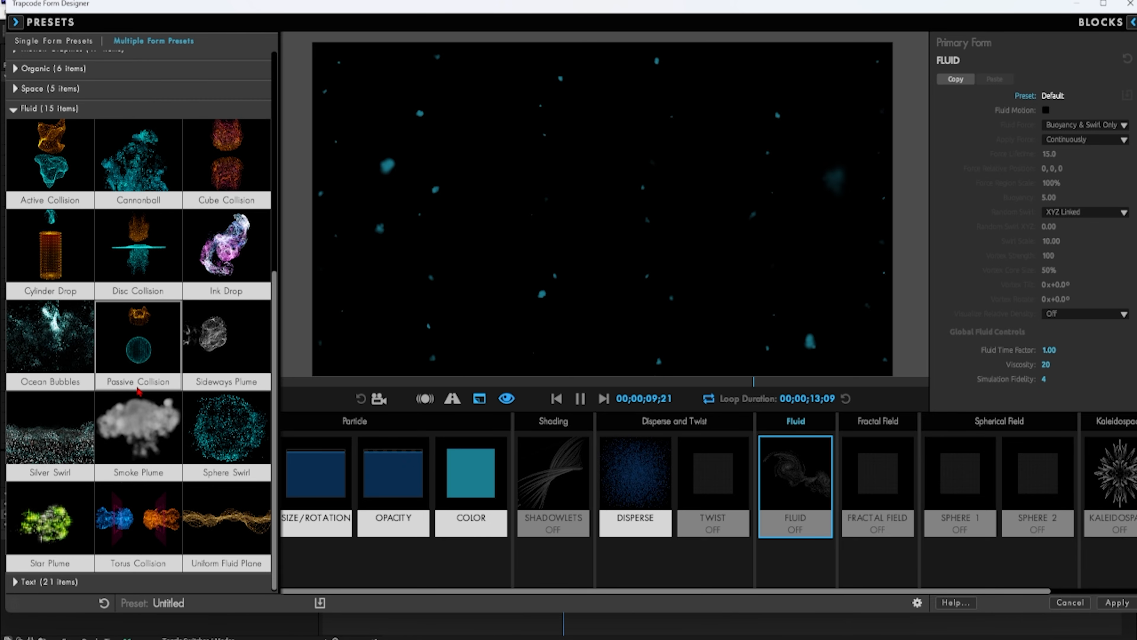
- Try several Fluid presets, including Sphere Swirl, Sideways Plume, Active Collision, Ocean Bubbles, Silver Swirl and Smoke Plume
{"action": "left_click", "coordinate": [236, 422]}
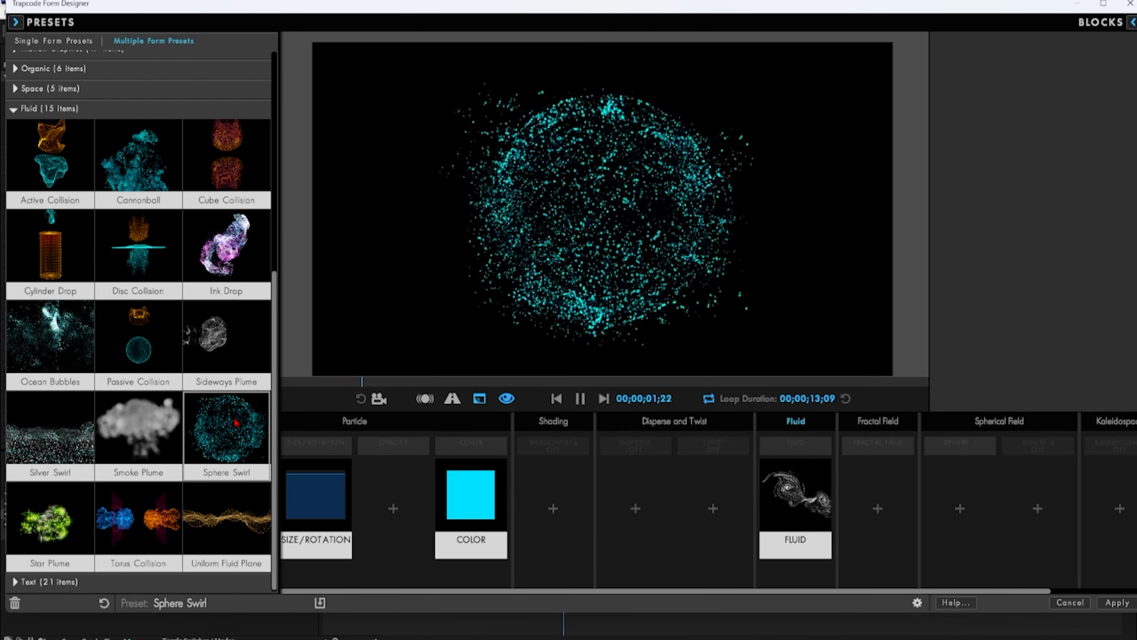
{"action": "left_click", "coordinate": [229, 365]}
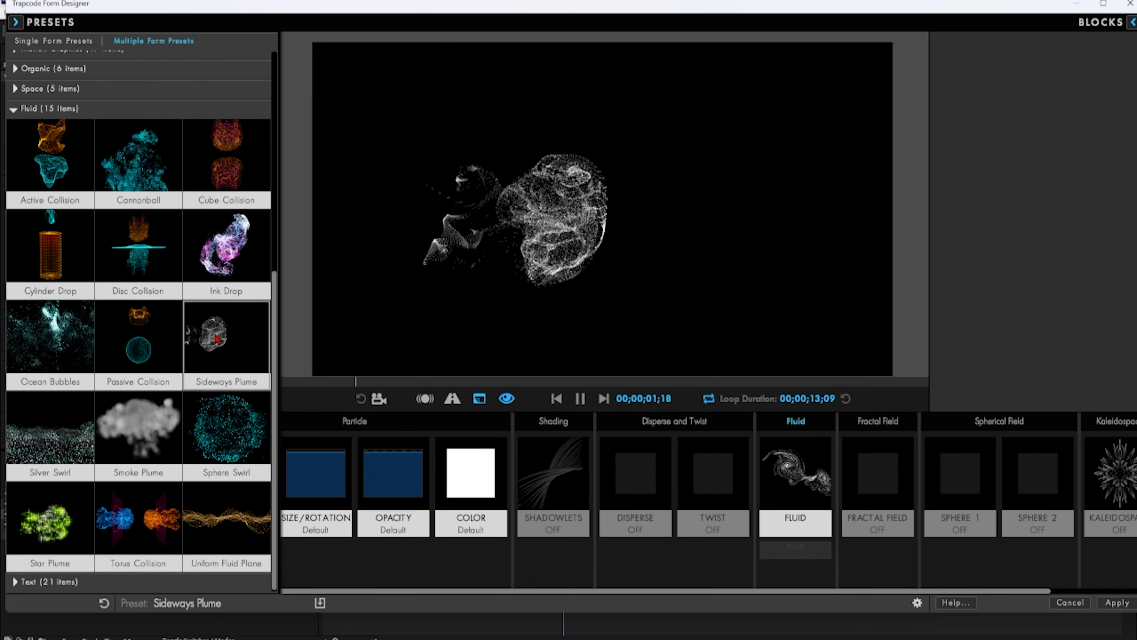
{"action": "left_click", "coordinate": [147, 247]}
{"action": "left_click", "coordinate": [54, 219]}
{"action": "left_click", "coordinate": [50, 157]}
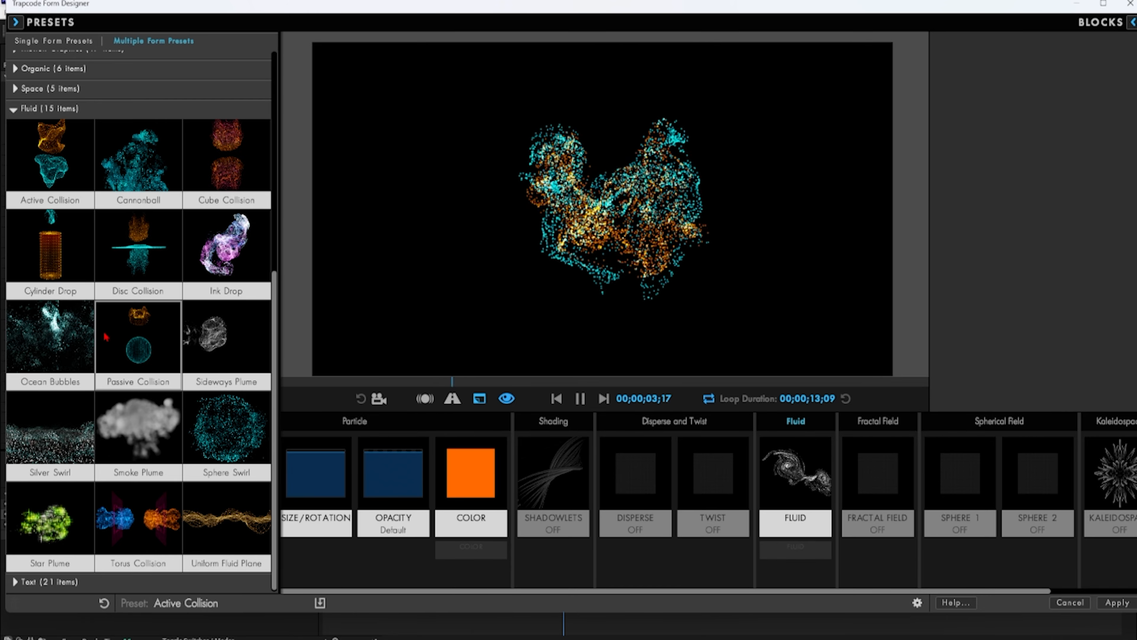
{"action": "left_click", "coordinate": [48, 349]}
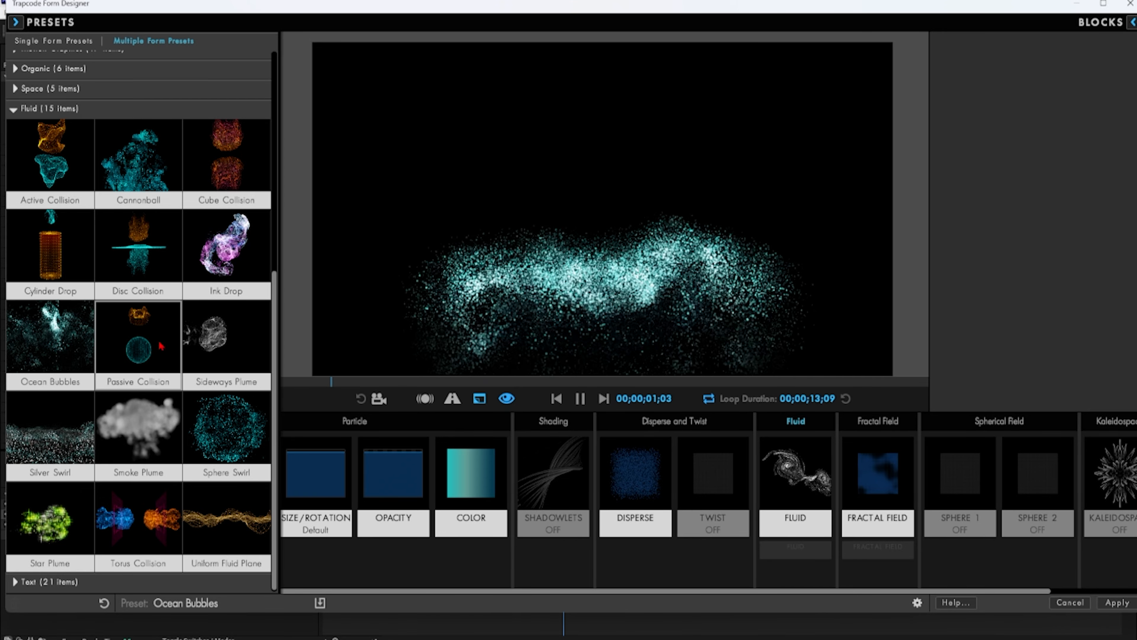
{"action": "left_click", "coordinate": [54, 432]}
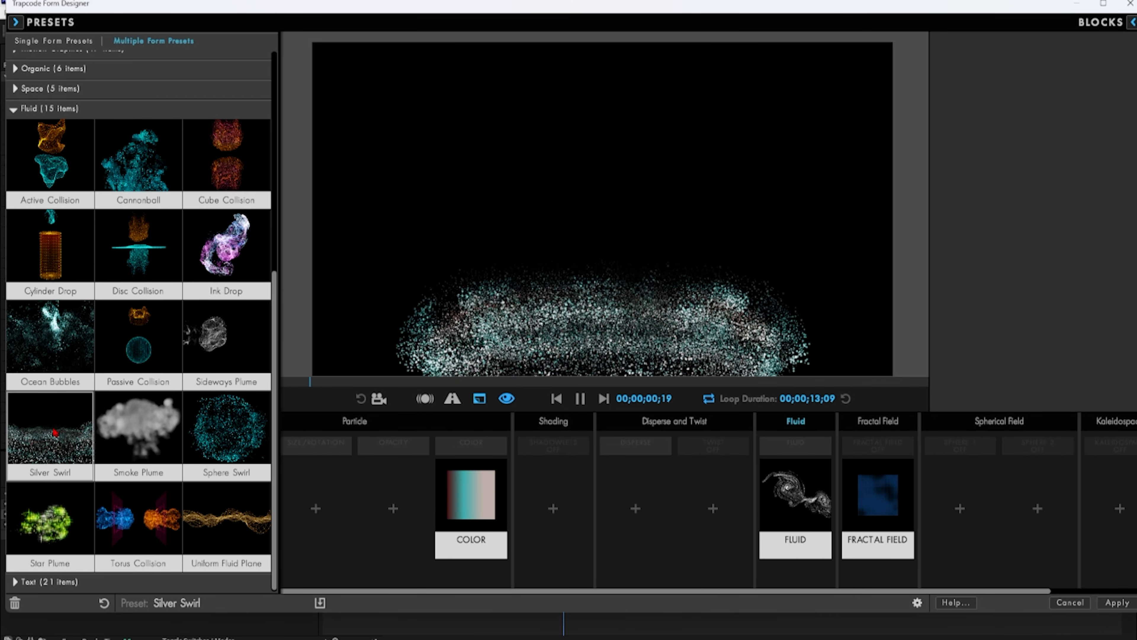
{"action": "left_click", "coordinate": [127, 441]}
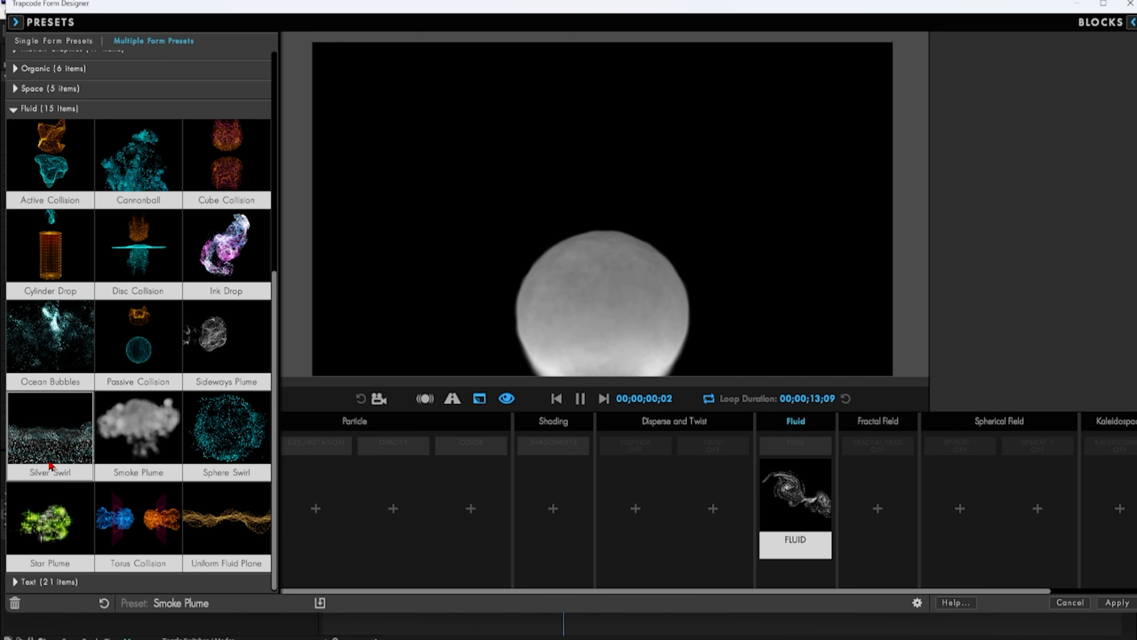
- Browse the Text category of form presets and try the Grid Text preset
{"action": "scroll", "coordinate": [50, 466], "scroll_direction": "up", "scroll_amount": 1}
{"action": "scroll", "coordinate": [51, 466], "scroll_direction": "down", "scroll_amount": 1}
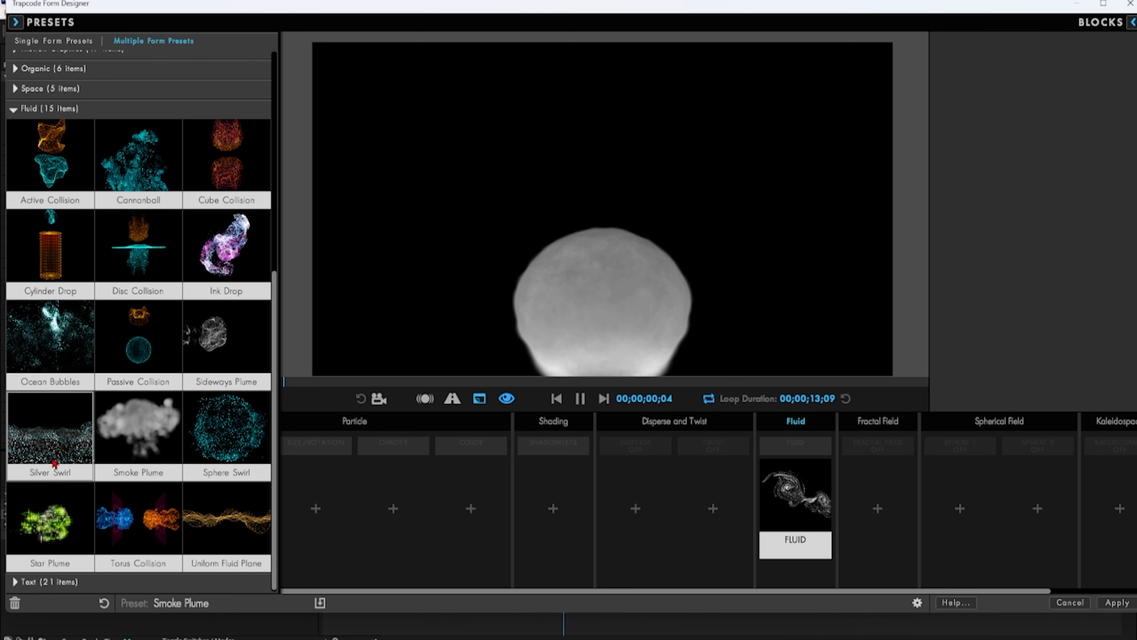
{"action": "left_click", "coordinate": [16, 582]}
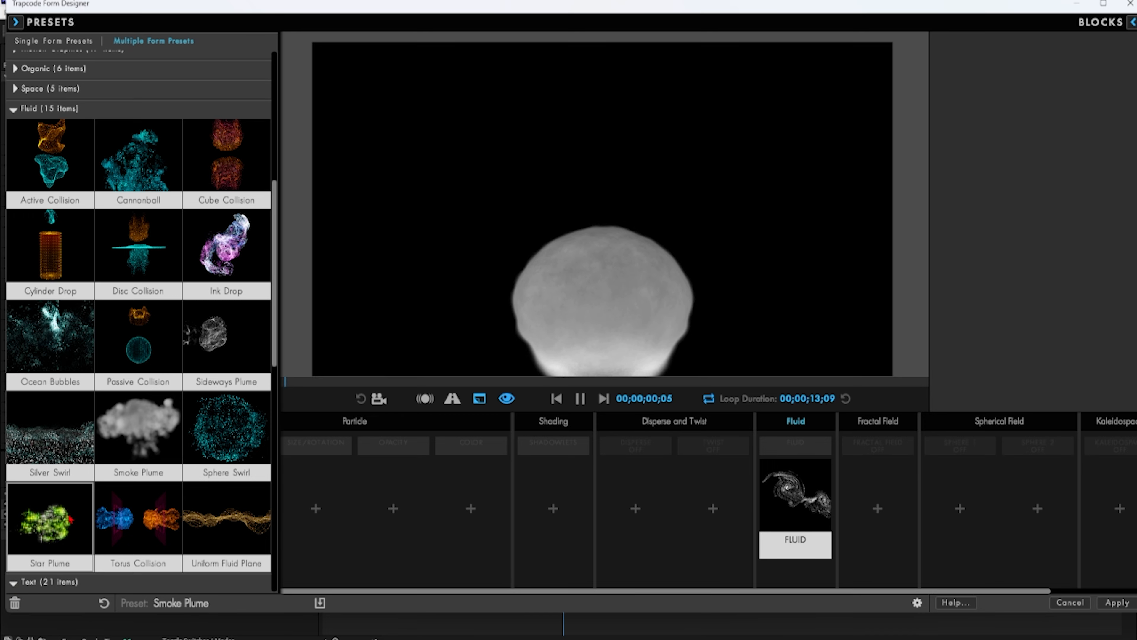
{"action": "scroll", "coordinate": [49, 537], "scroll_direction": "down", "scroll_amount": 4}
{"action": "scroll", "coordinate": [80, 504], "scroll_direction": "down", "scroll_amount": 7}
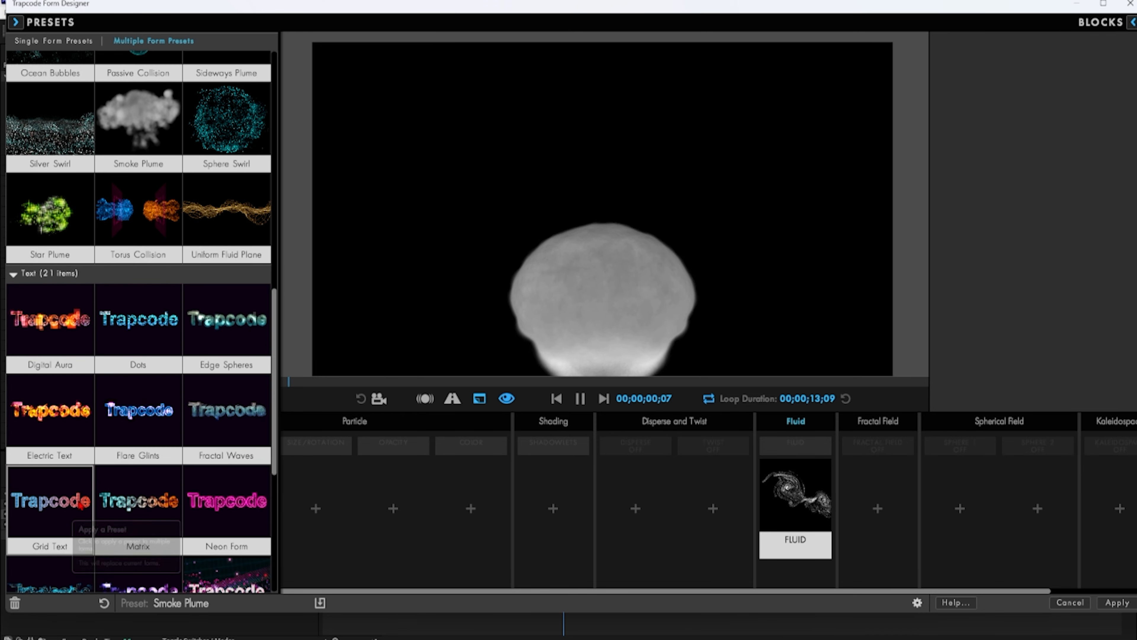
{"action": "left_click", "coordinate": [80, 504]}
{"action": "scroll", "coordinate": [169, 495], "scroll_direction": "down", "scroll_amount": 4}
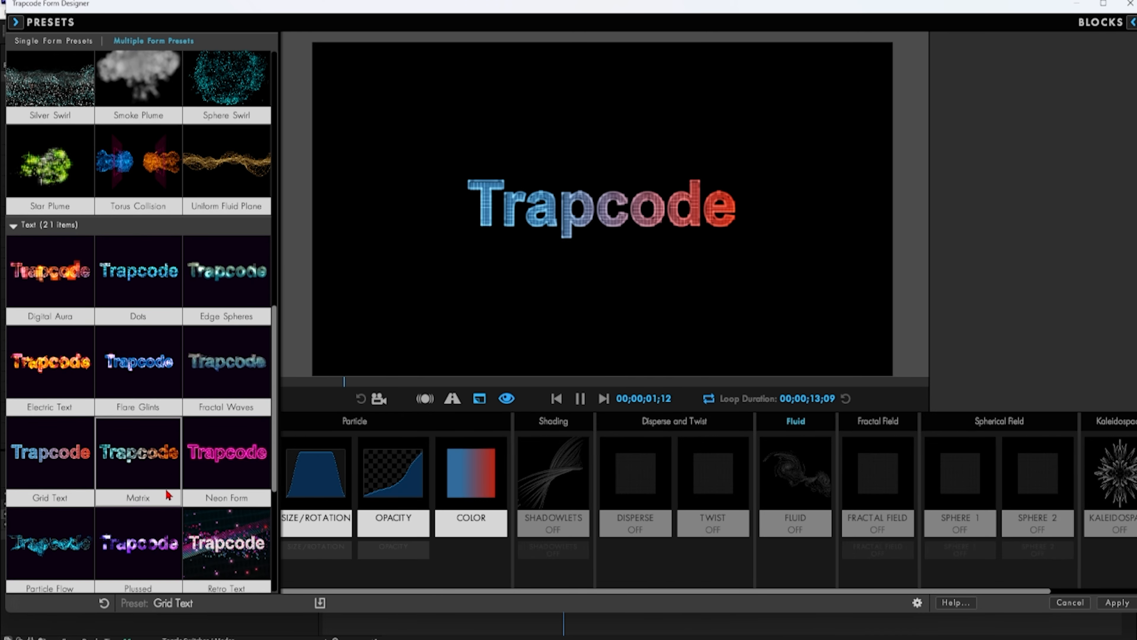
{"action": "scroll", "coordinate": [134, 491], "scroll_direction": "up", "scroll_amount": 20}
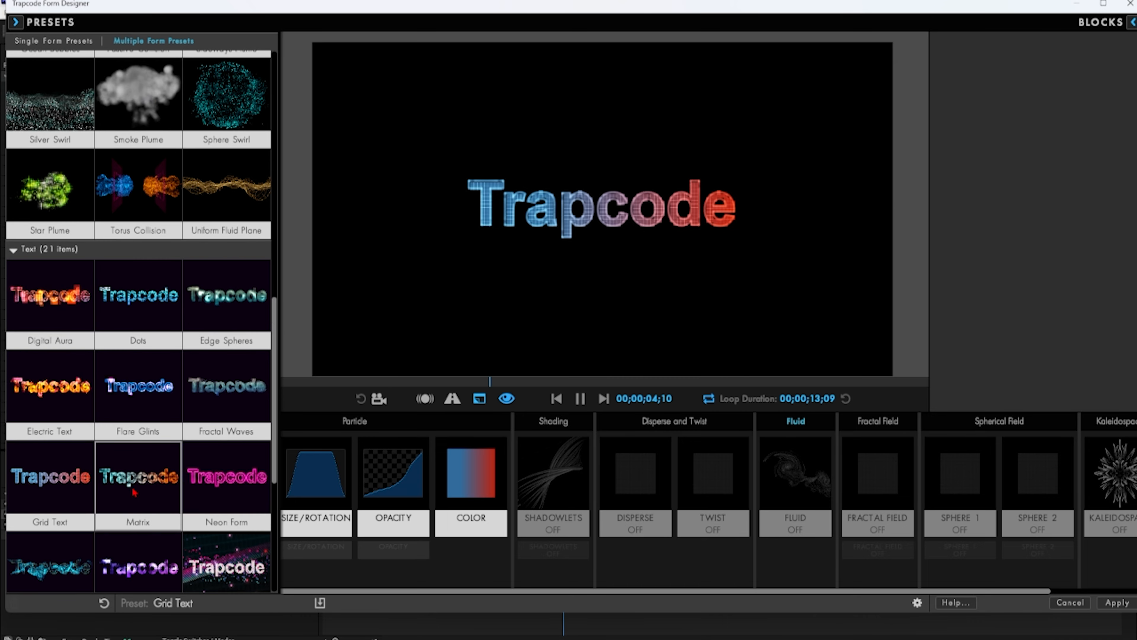
- Browse the Motion Graphics category of multiple form presets and try the Sparkle Strings and Tunnel presets
{"action": "scroll", "coordinate": [133, 492], "scroll_direction": "up", "scroll_amount": 5}
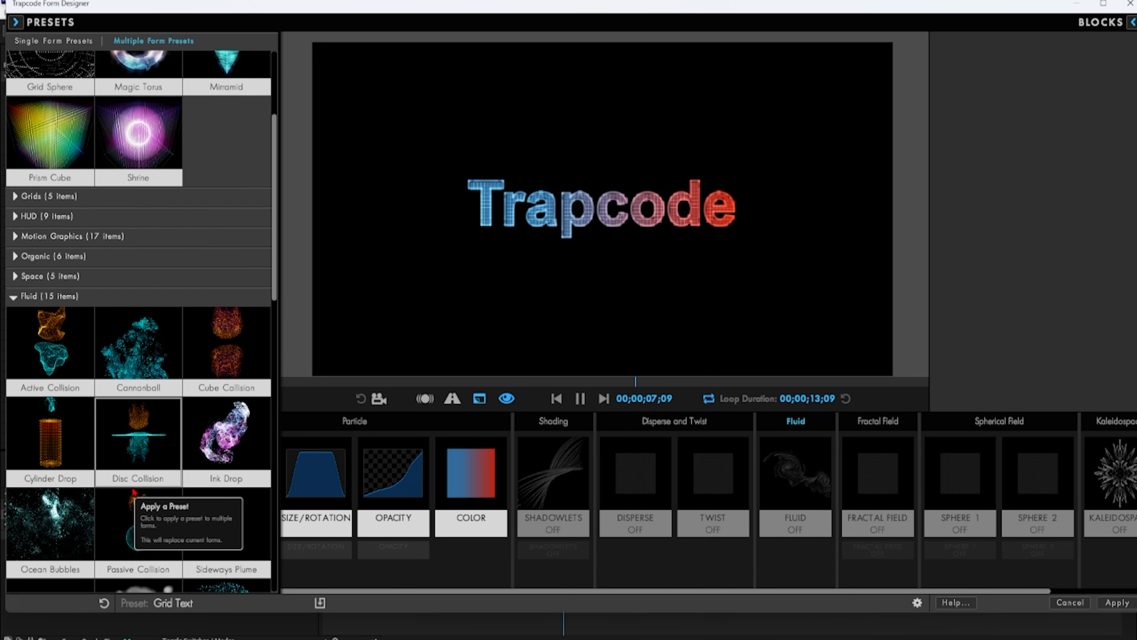
{"action": "left_click", "coordinate": [16, 297]}
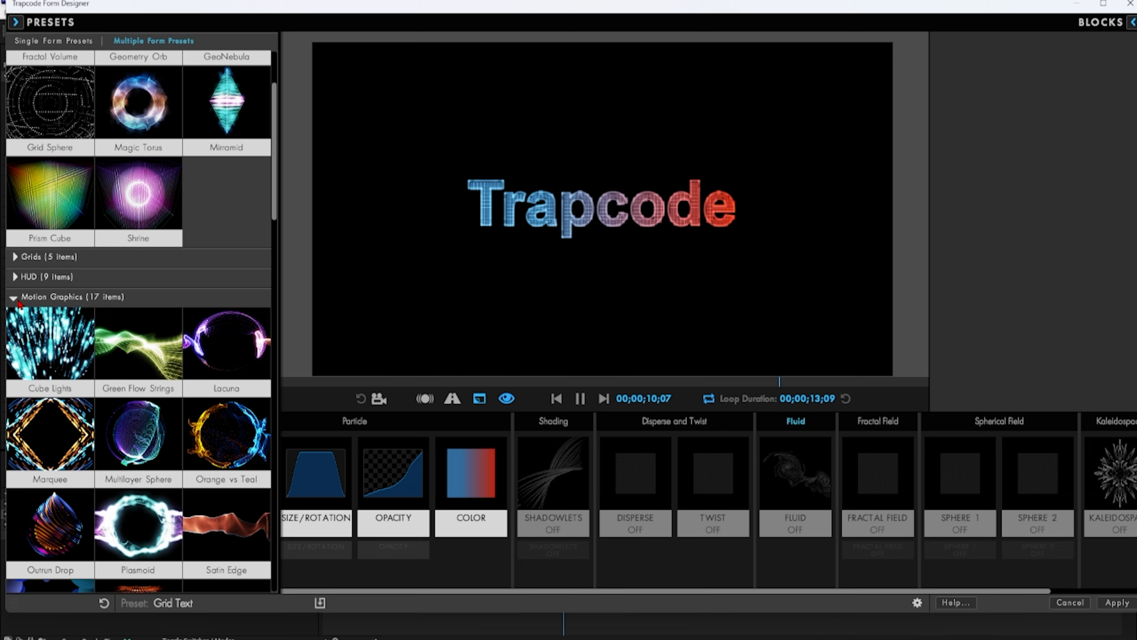
{"action": "scroll", "coordinate": [61, 370], "scroll_direction": "down", "scroll_amount": 4}
{"action": "scroll", "coordinate": [62, 370], "scroll_direction": "down", "scroll_amount": 2}
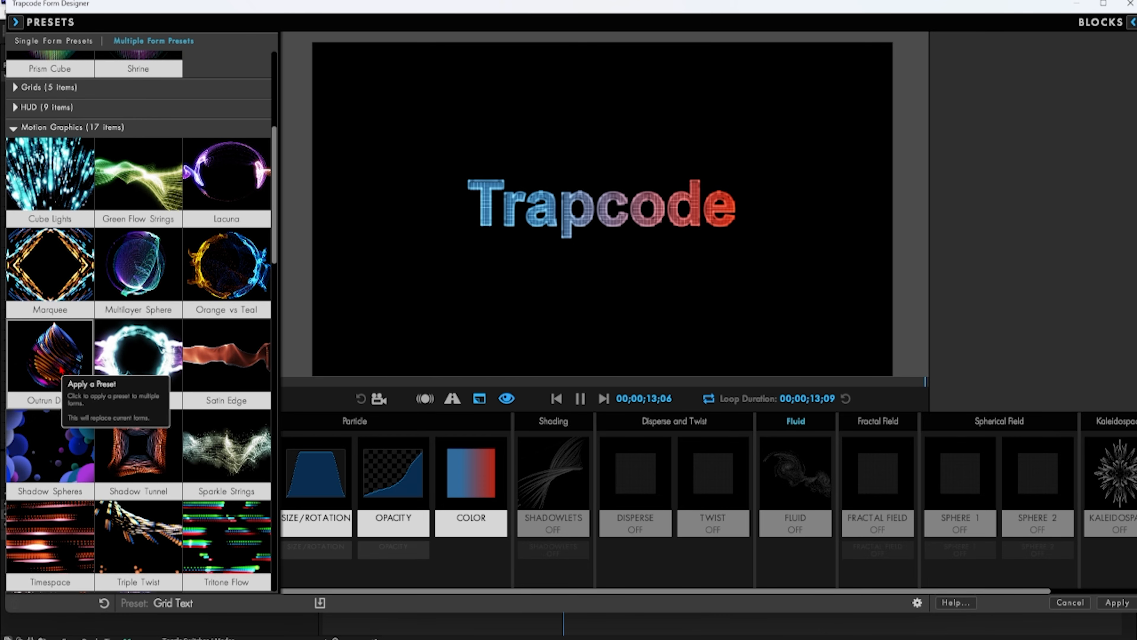
{"action": "left_click", "coordinate": [232, 458]}
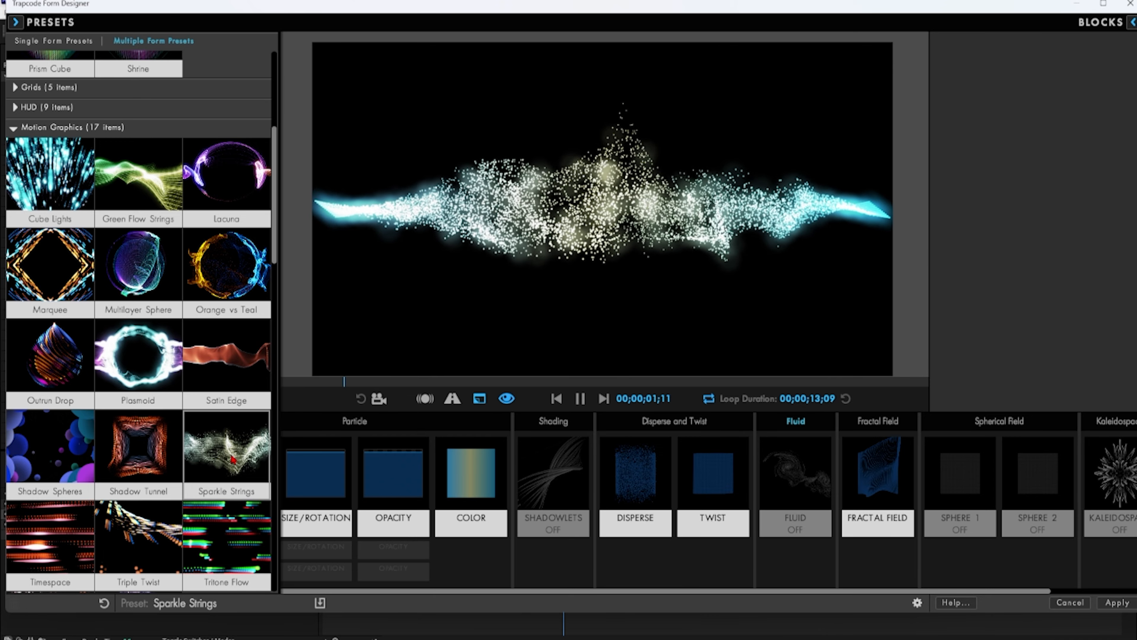
{"action": "scroll", "coordinate": [229, 455], "scroll_direction": "down", "scroll_amount": 4}
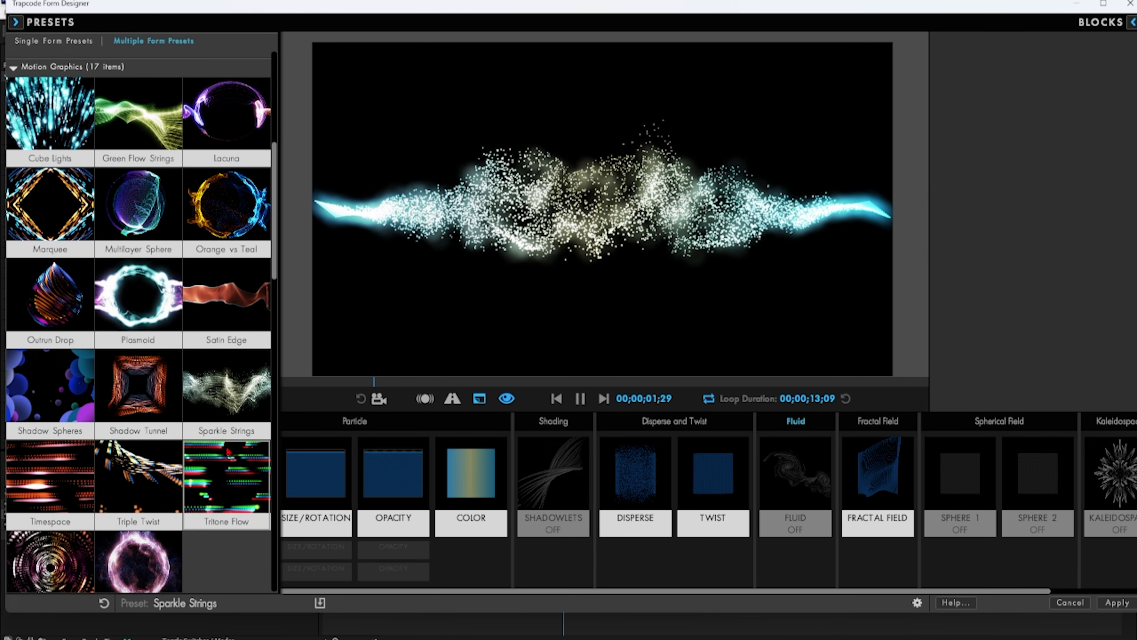
{"action": "left_click", "coordinate": [38, 498]}
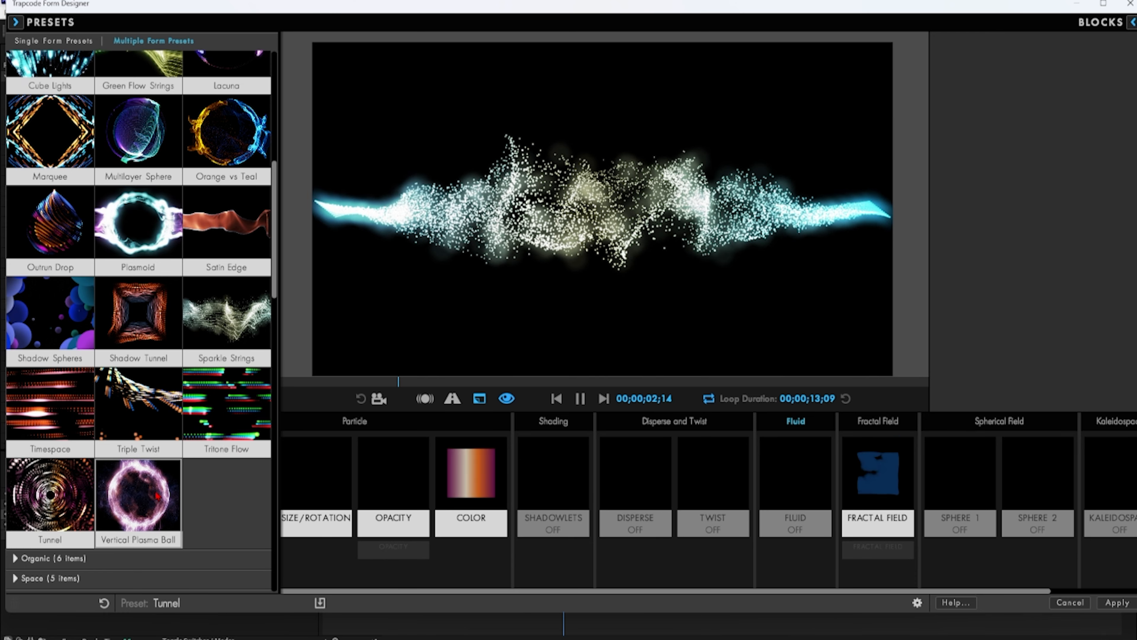
{"action": "scroll", "coordinate": [246, 498], "scroll_direction": "up", "scroll_amount": 6}
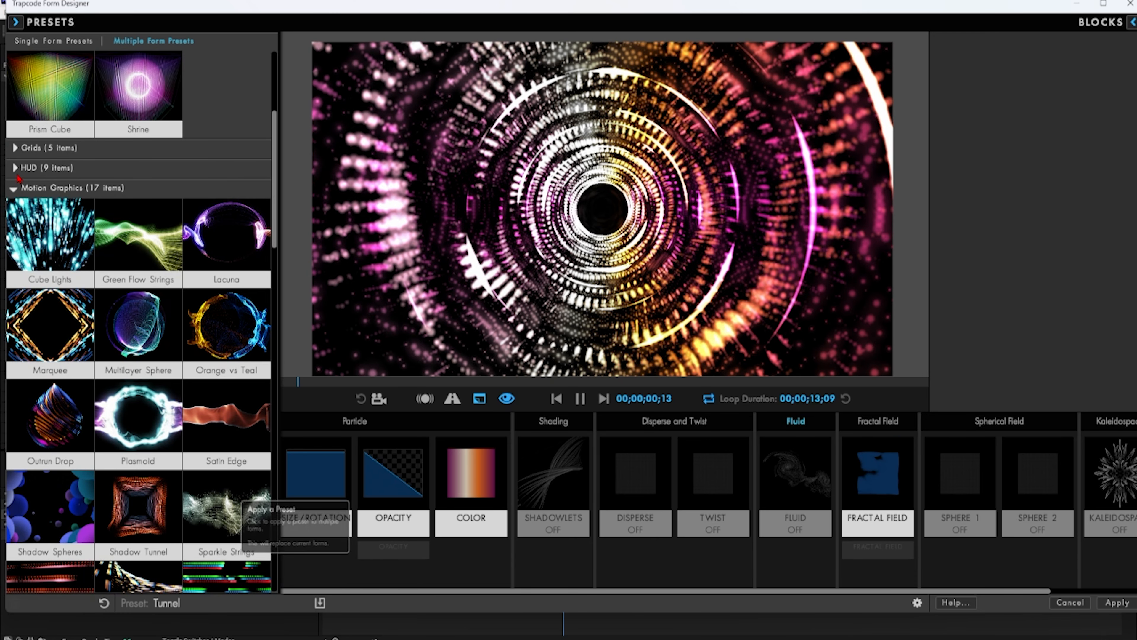
- Try out the HUD presets, including Bleep Bloops, Topograph, Flow Grid, Graph Graph and Wave Scope, plus Lacuna and Green Flow Strings from Motion Graphics
{"action": "left_click", "coordinate": [36, 167]}
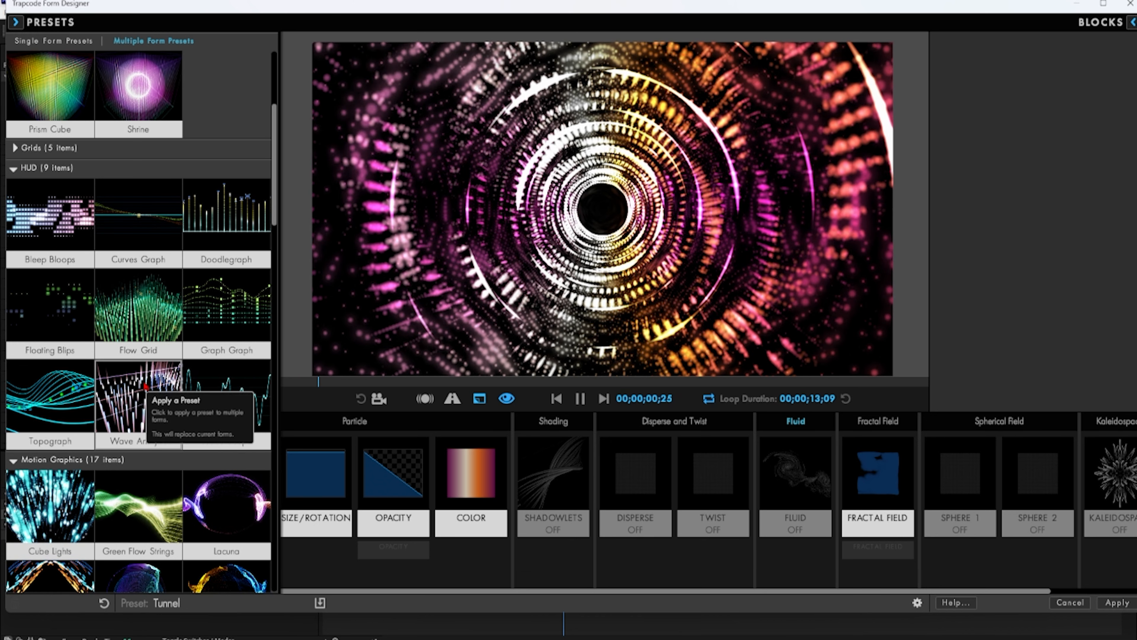
{"action": "left_click", "coordinate": [66, 214]}
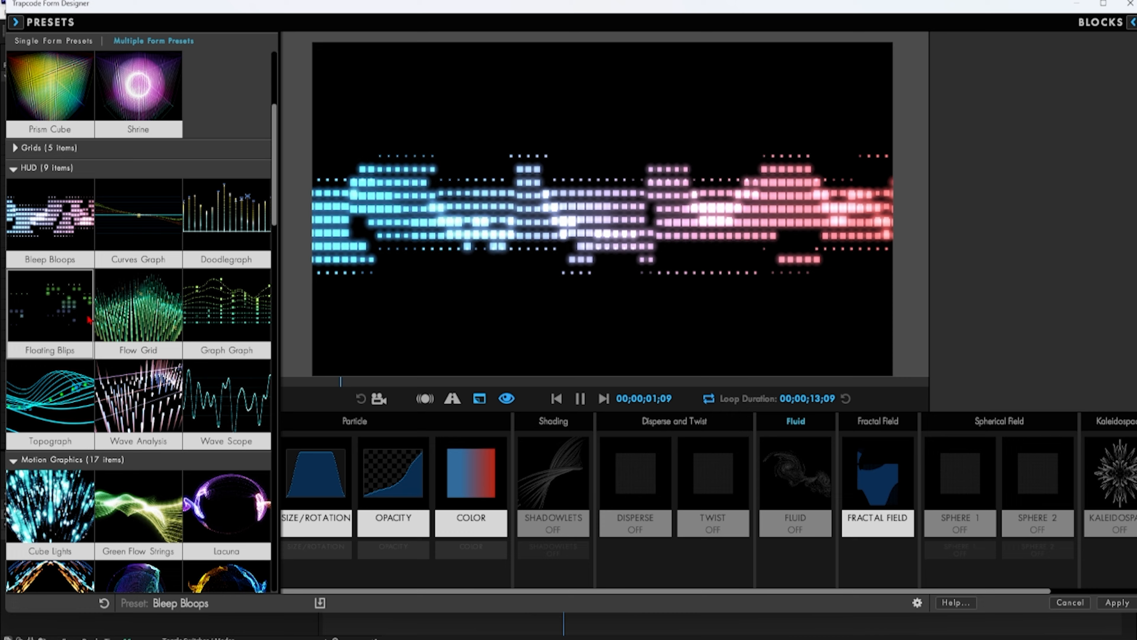
{"action": "left_click", "coordinate": [79, 323]}
{"action": "left_click", "coordinate": [67, 398]}
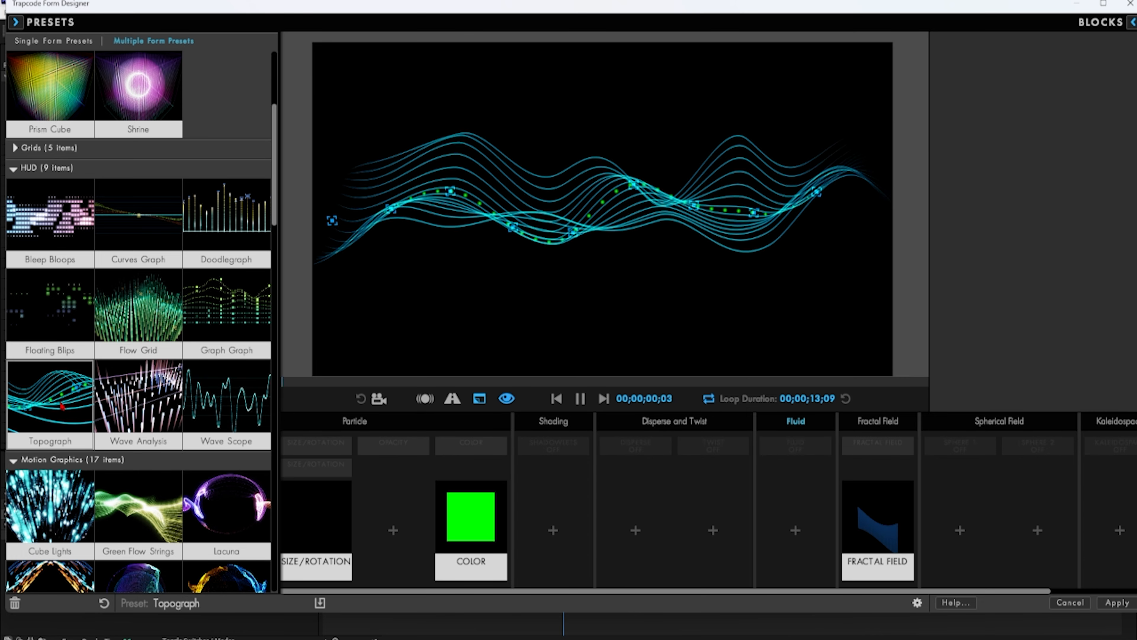
{"action": "left_click", "coordinate": [114, 405]}
{"action": "left_click", "coordinate": [137, 319]}
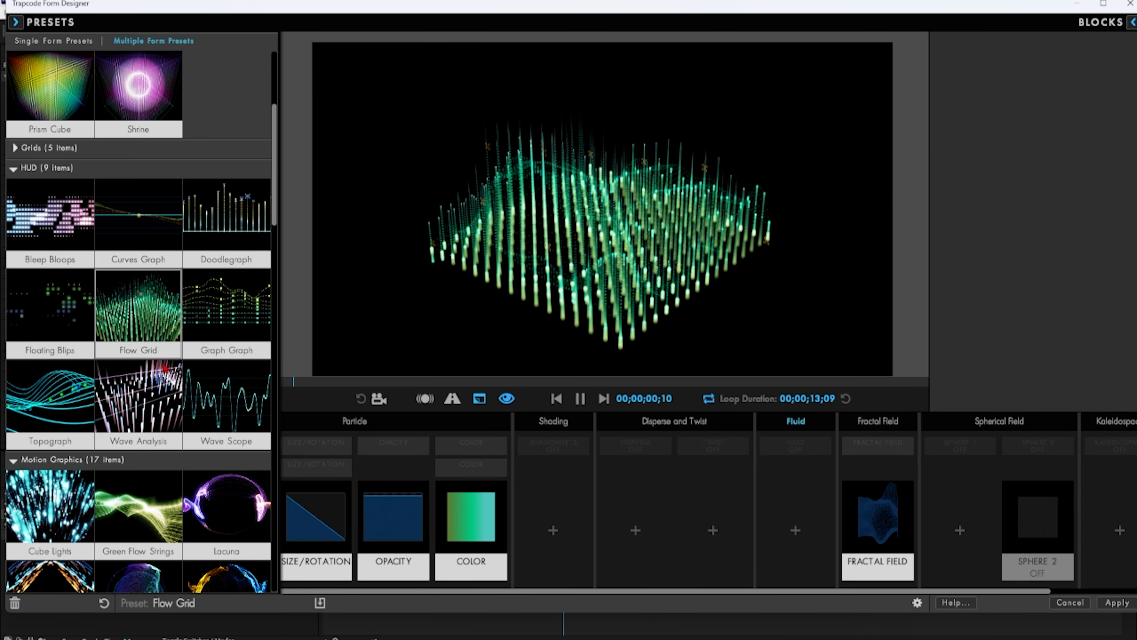
{"action": "left_click", "coordinate": [181, 381]}
{"action": "left_click", "coordinate": [226, 314]}
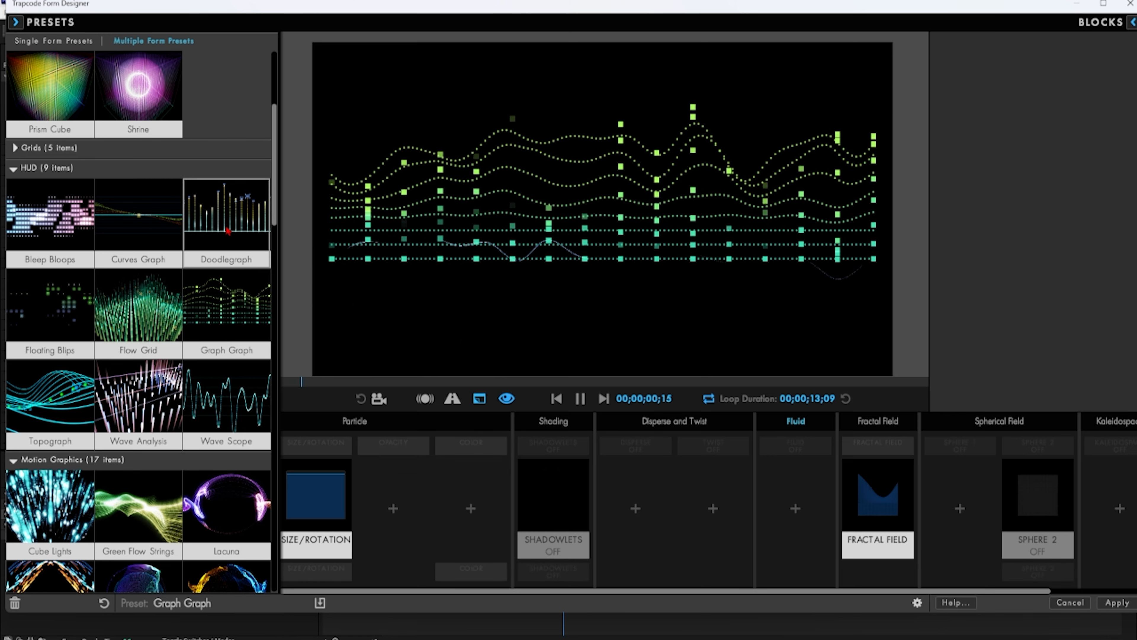
{"action": "left_click", "coordinate": [226, 220]}
{"action": "left_click", "coordinate": [226, 402]}
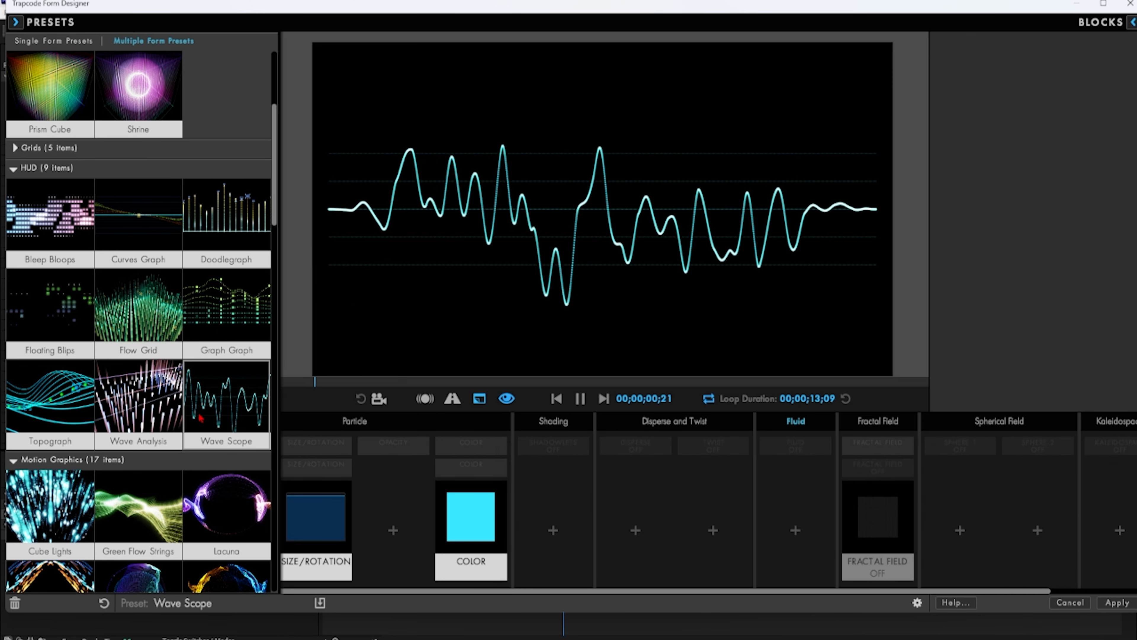
{"action": "left_click", "coordinate": [231, 495]}
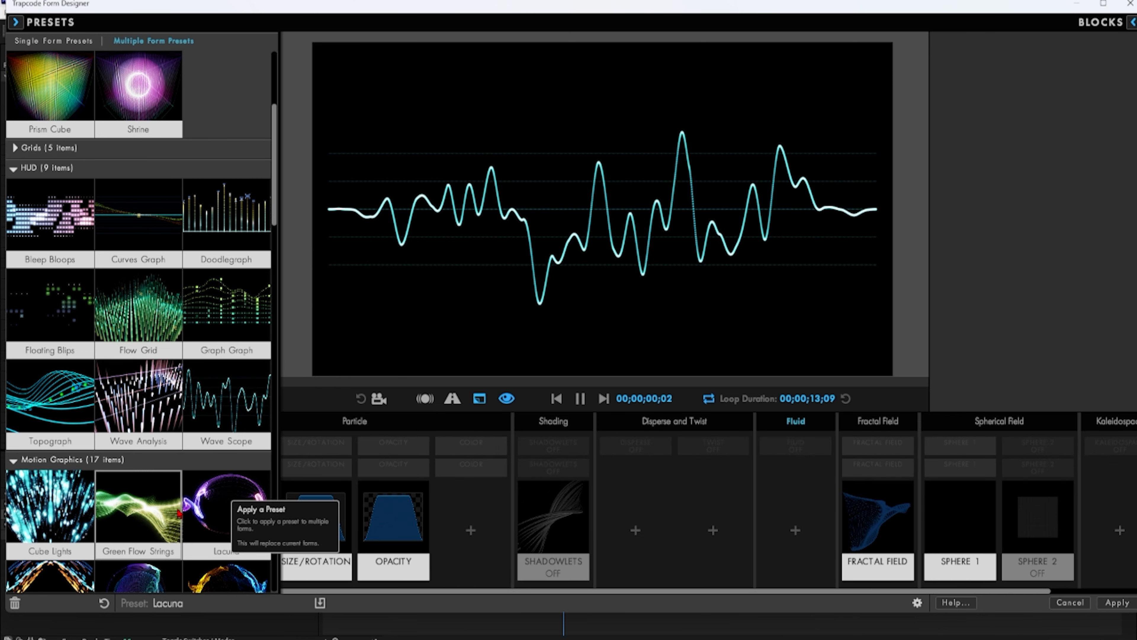
{"action": "left_click", "coordinate": [157, 510]}
- Try the V Grid preset from the Grids category, replace it with Flowing Grid, and apply that preset to the particels layer
{"action": "scroll", "coordinate": [157, 511], "scroll_direction": "up", "scroll_amount": 1}
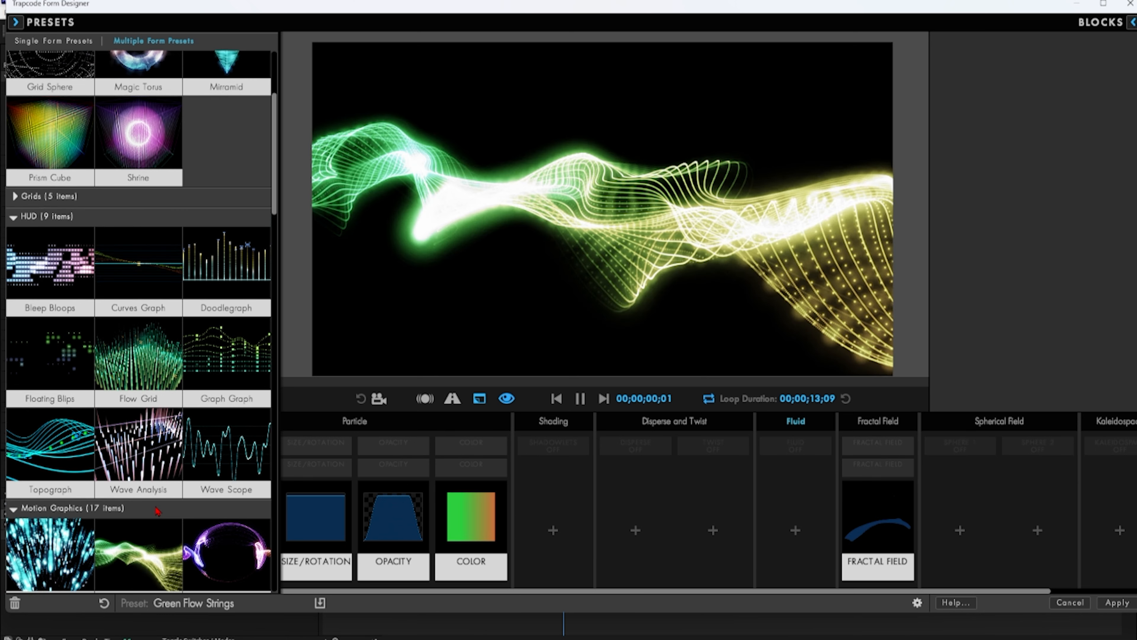
{"action": "scroll", "coordinate": [157, 510], "scroll_direction": "up", "scroll_amount": 2}
{"action": "left_click", "coordinate": [44, 269]}
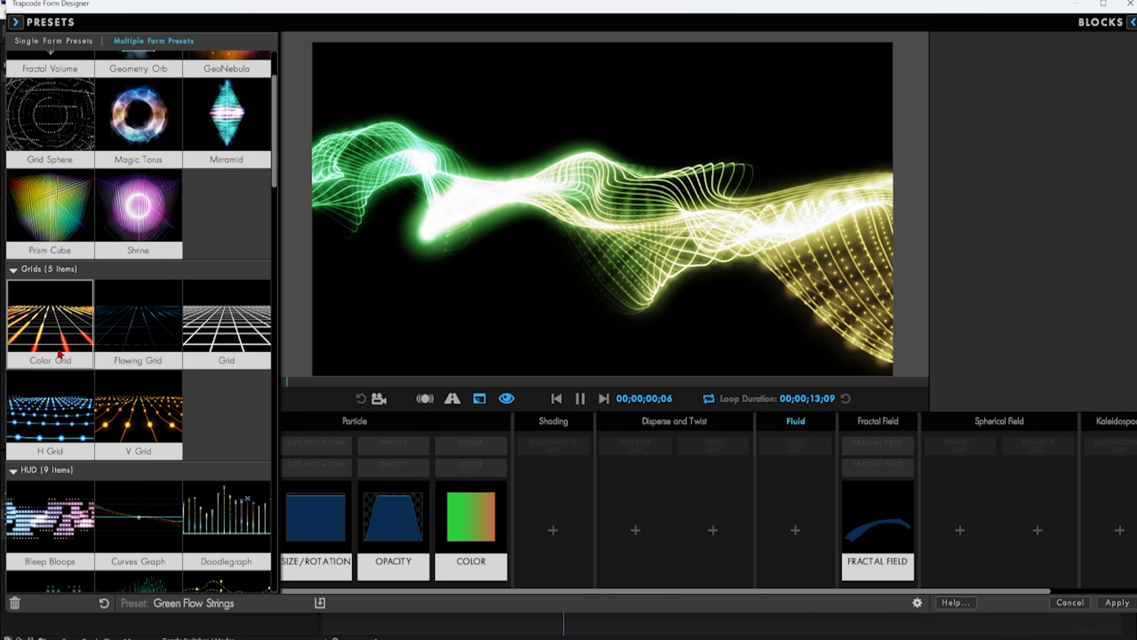
{"action": "left_click", "coordinate": [140, 413]}
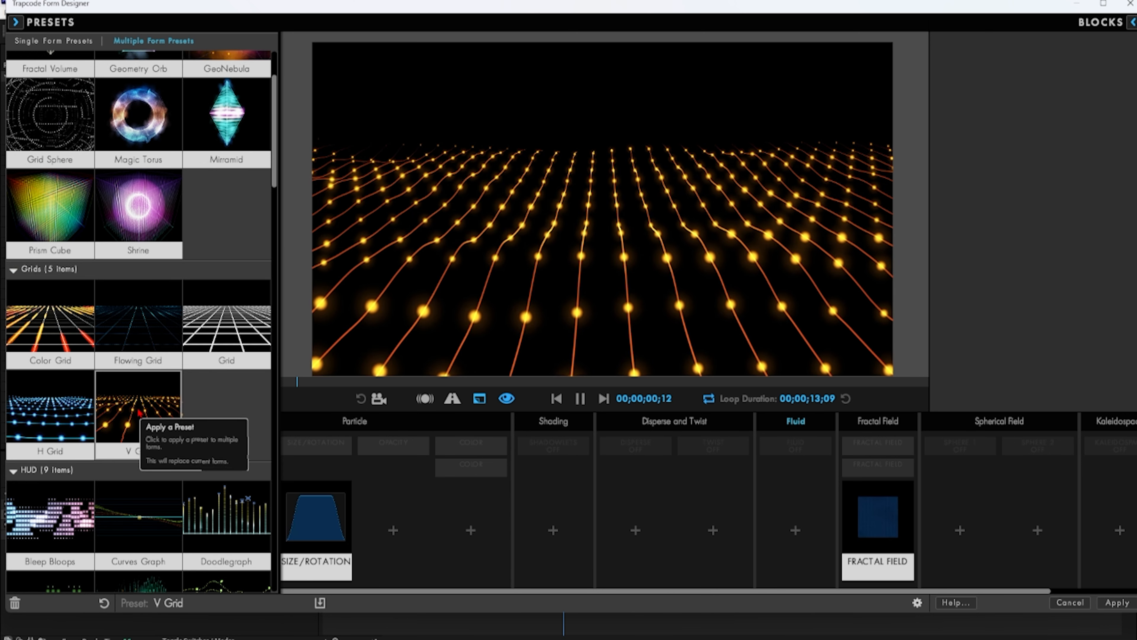
{"action": "left_click", "coordinate": [153, 321]}
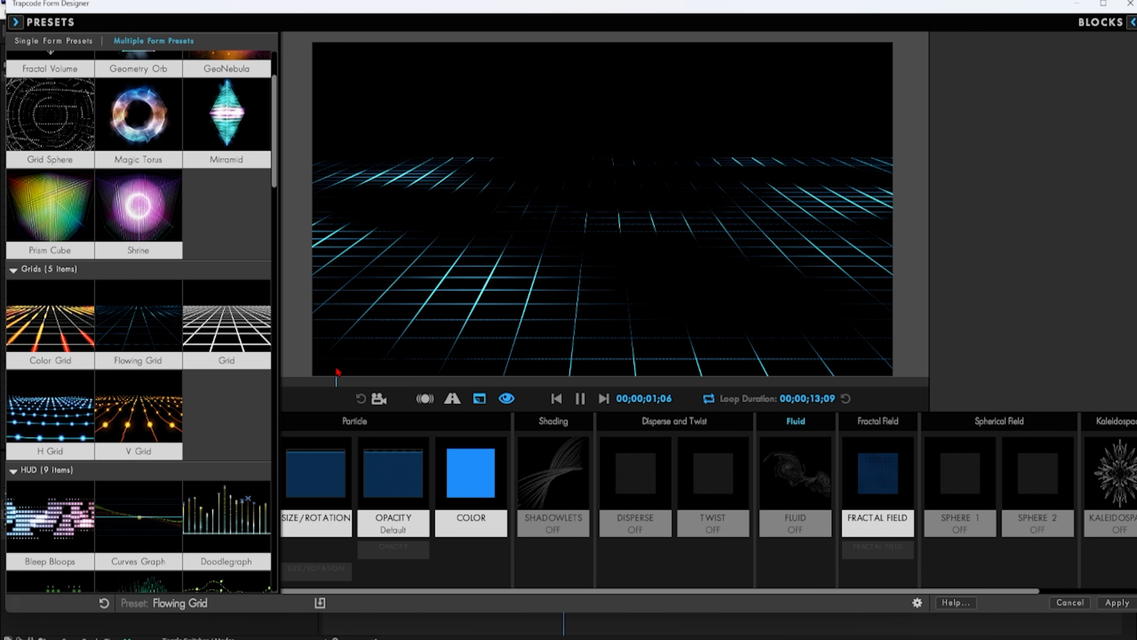
{"action": "left_click", "coordinate": [1124, 604]}
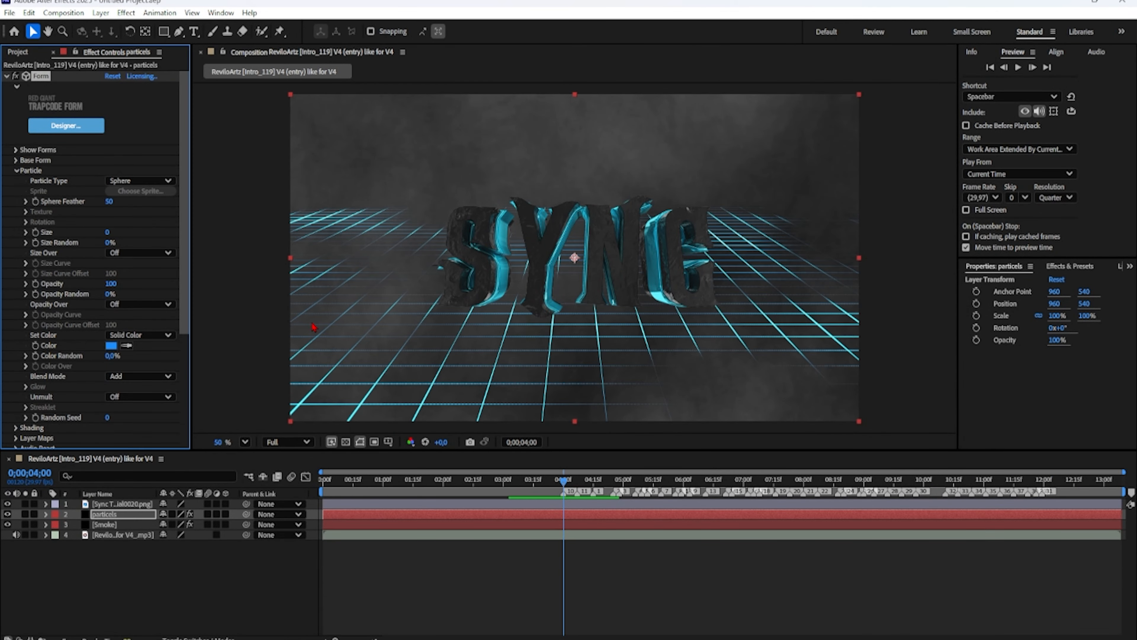
- Play the composition from its first frame to examine how the grid animates behind the SYNC text
{"action": "left_click_drag", "start_coordinate": [490, 492], "coordinate": [307, 477]}
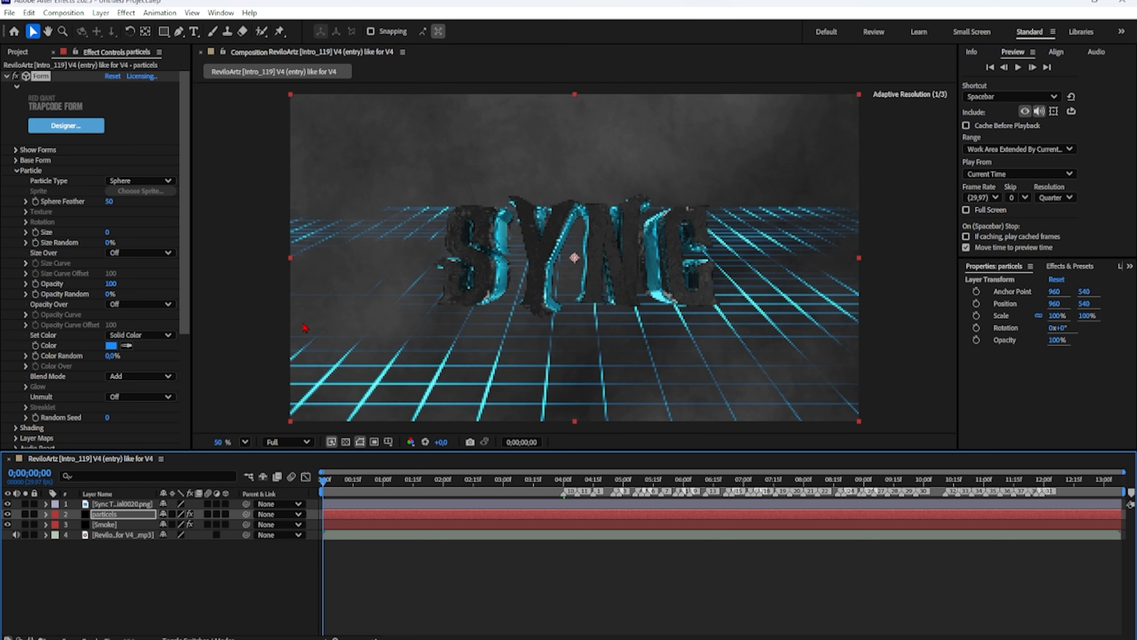
{"action": "key", "text": "space"}
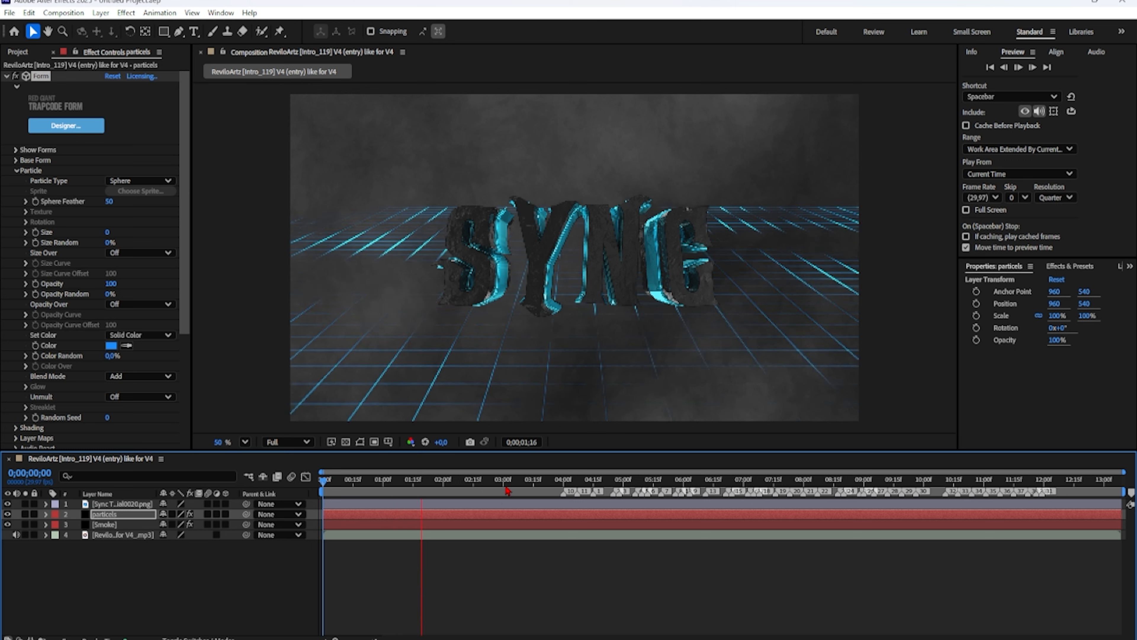
{"action": "key", "text": "space"}
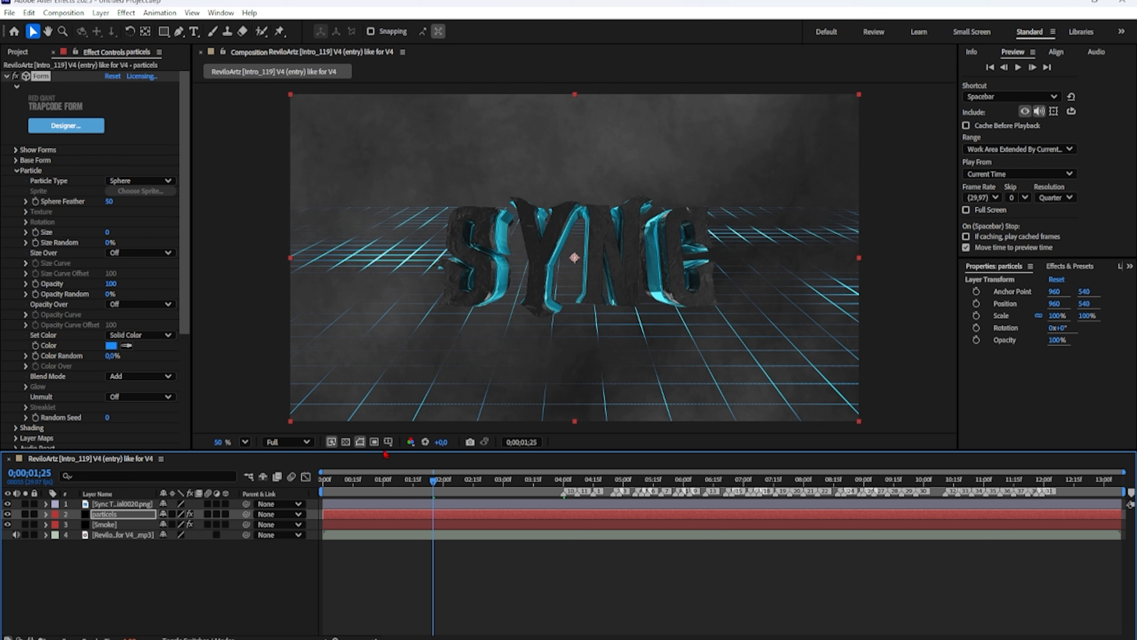
- Enable Fluid Motion in the Form effect of the Smoke layer
{"action": "scroll", "coordinate": [148, 408], "scroll_direction": "down", "scroll_amount": 5}
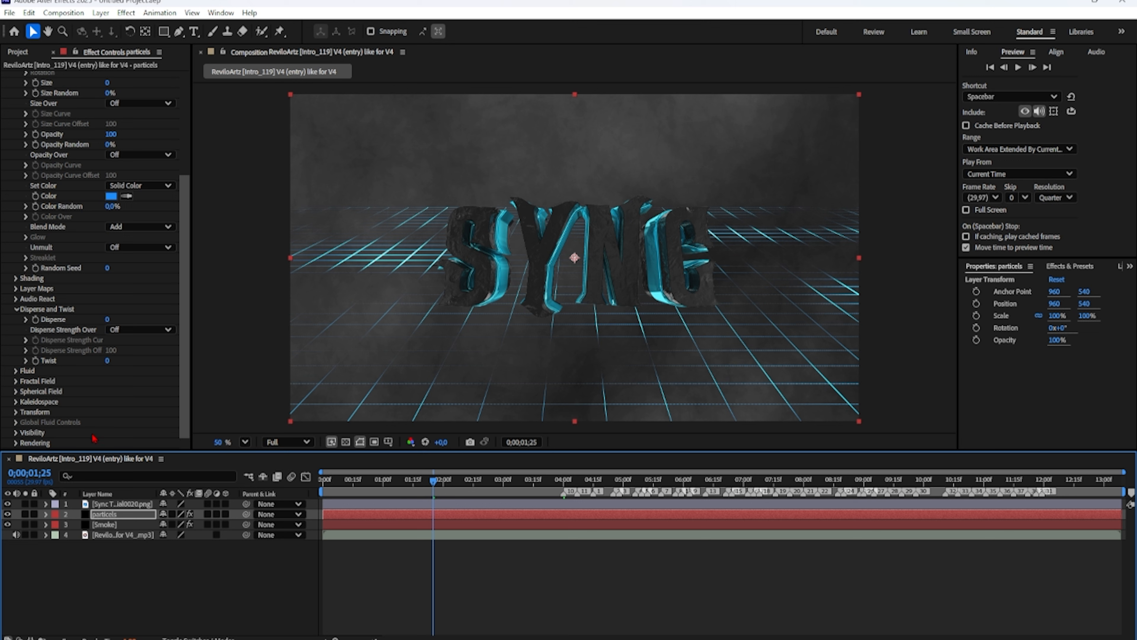
{"action": "left_click", "coordinate": [125, 527]}
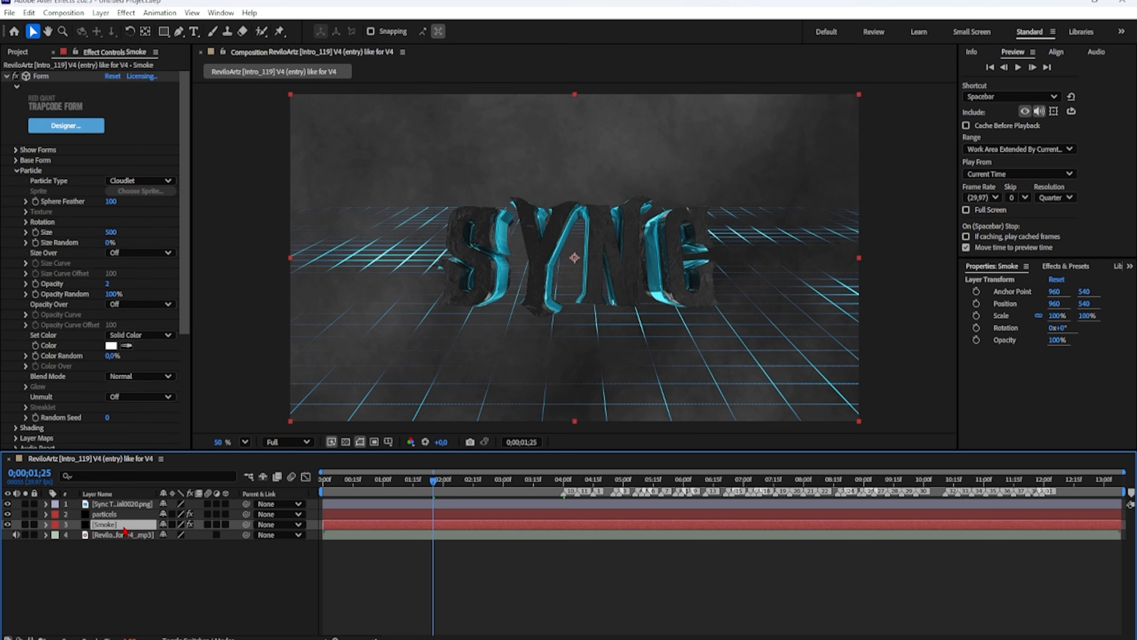
{"action": "scroll", "coordinate": [82, 338], "scroll_direction": "down", "scroll_amount": 5}
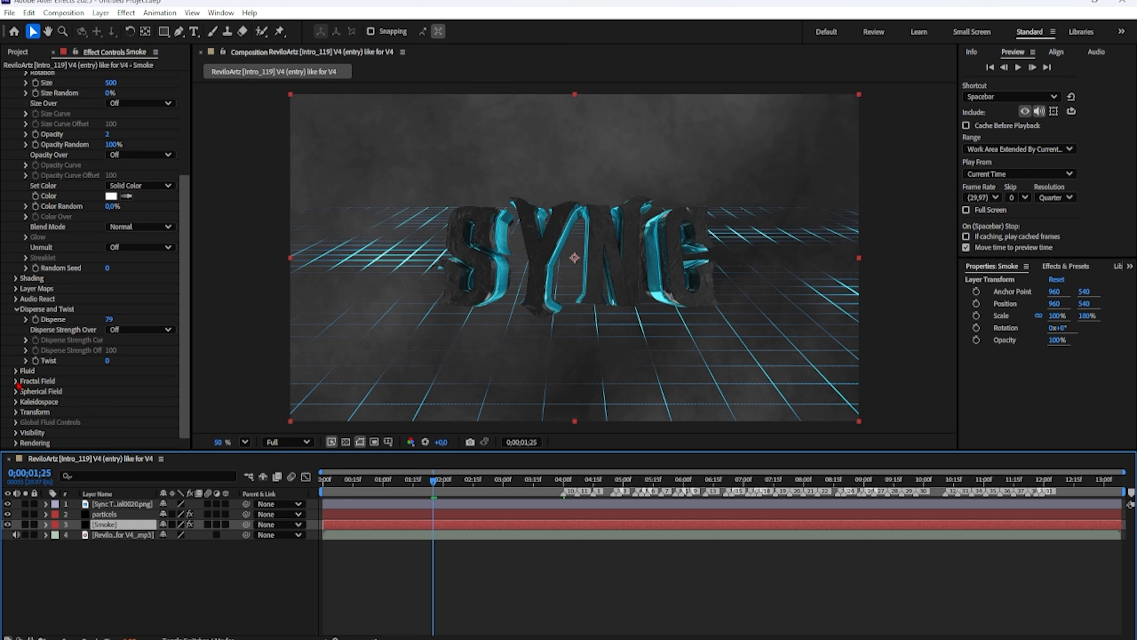
{"action": "left_click", "coordinate": [15, 371]}
{"action": "scroll", "coordinate": [16, 374], "scroll_direction": "down", "scroll_amount": 3}
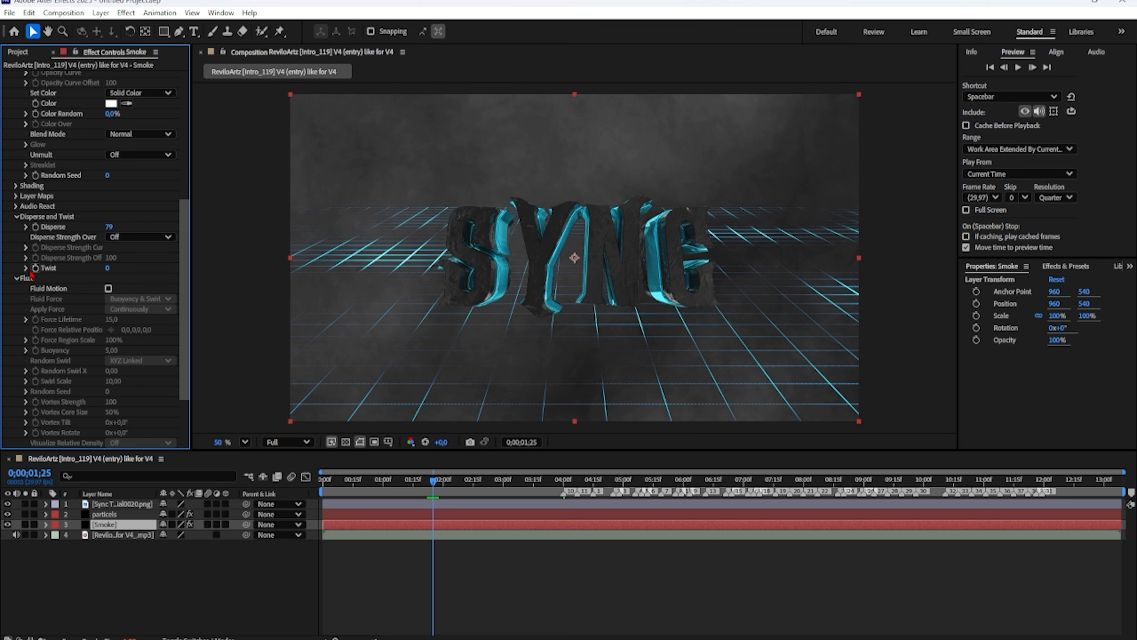
{"action": "left_click", "coordinate": [109, 288]}
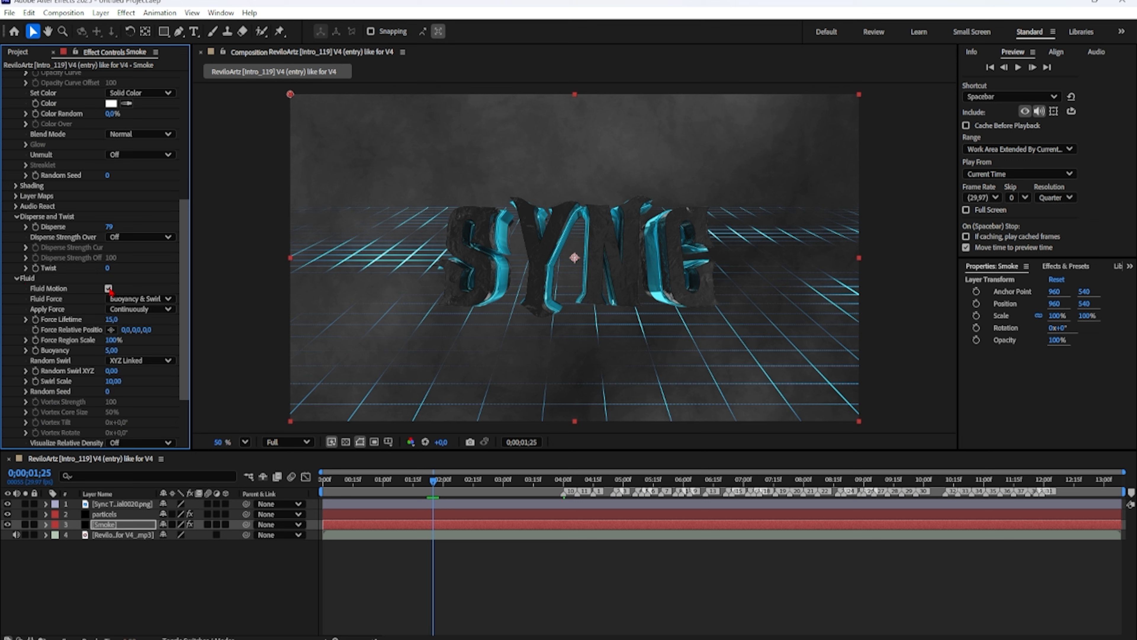
- Compare several frames in the first four seconds, and play the composition from the start to check the smoke's fluid motion
{"action": "left_click_drag", "start_coordinate": [449, 487], "coordinate": [522, 485]}
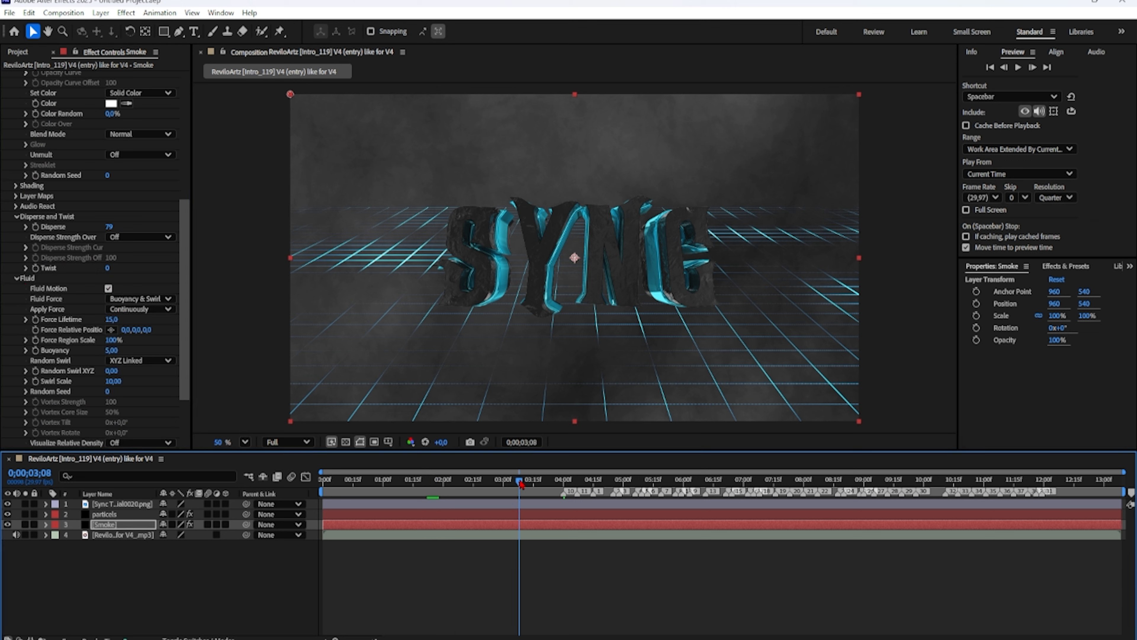
{"action": "left_click", "coordinate": [454, 486]}
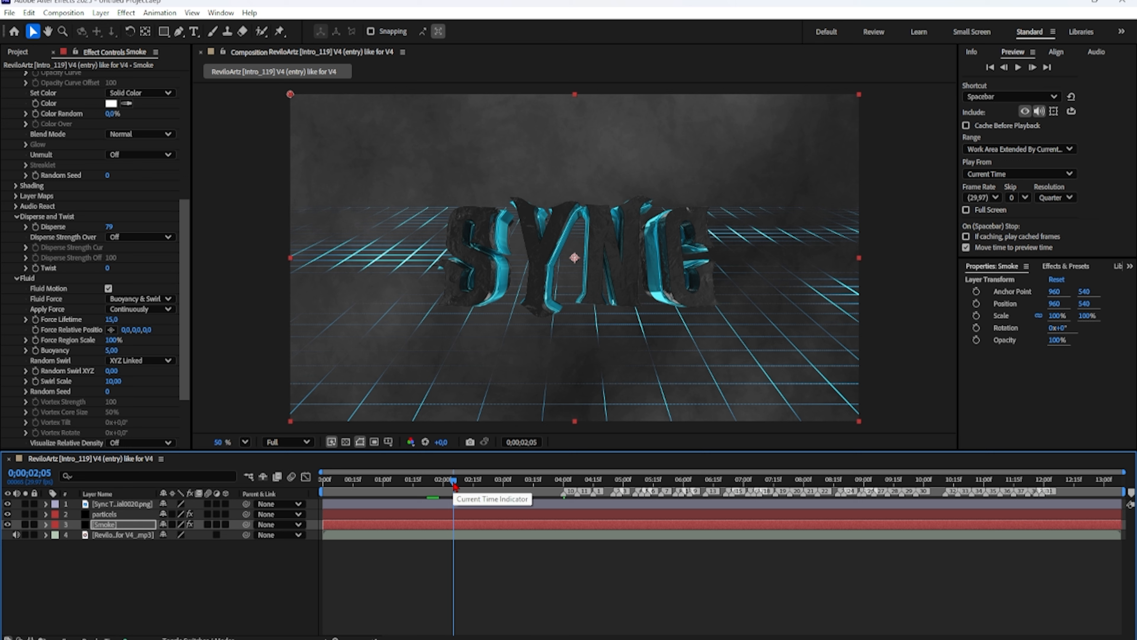
{"action": "left_click_drag", "start_coordinate": [454, 485], "coordinate": [429, 482]}
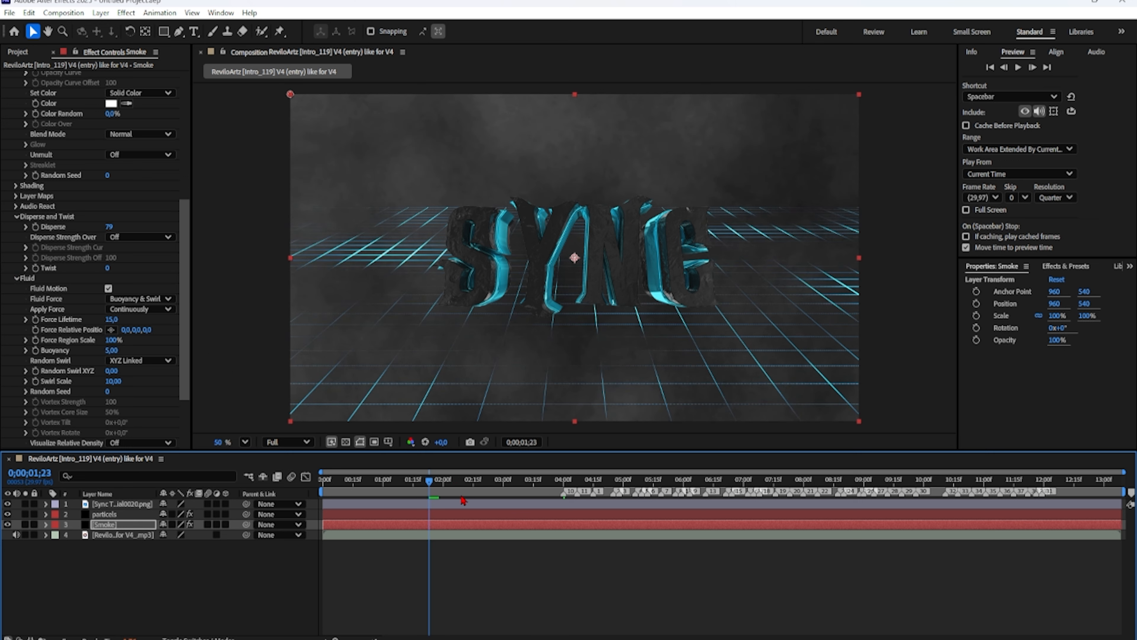
{"action": "left_click", "coordinate": [492, 485]}
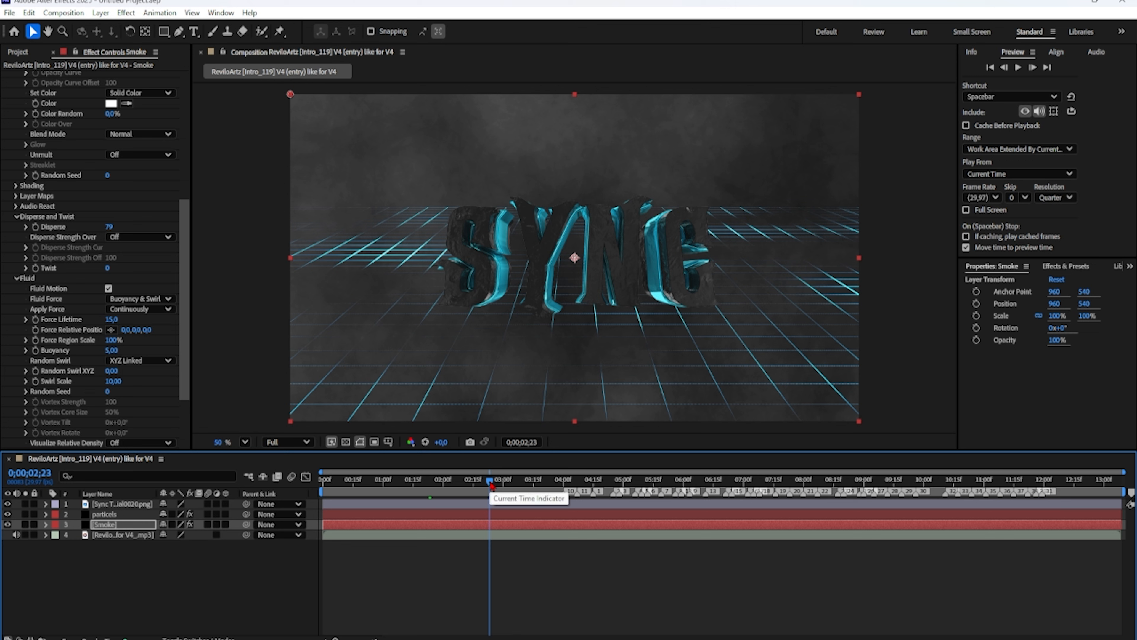
{"action": "left_click_drag", "start_coordinate": [491, 486], "coordinate": [526, 489]}
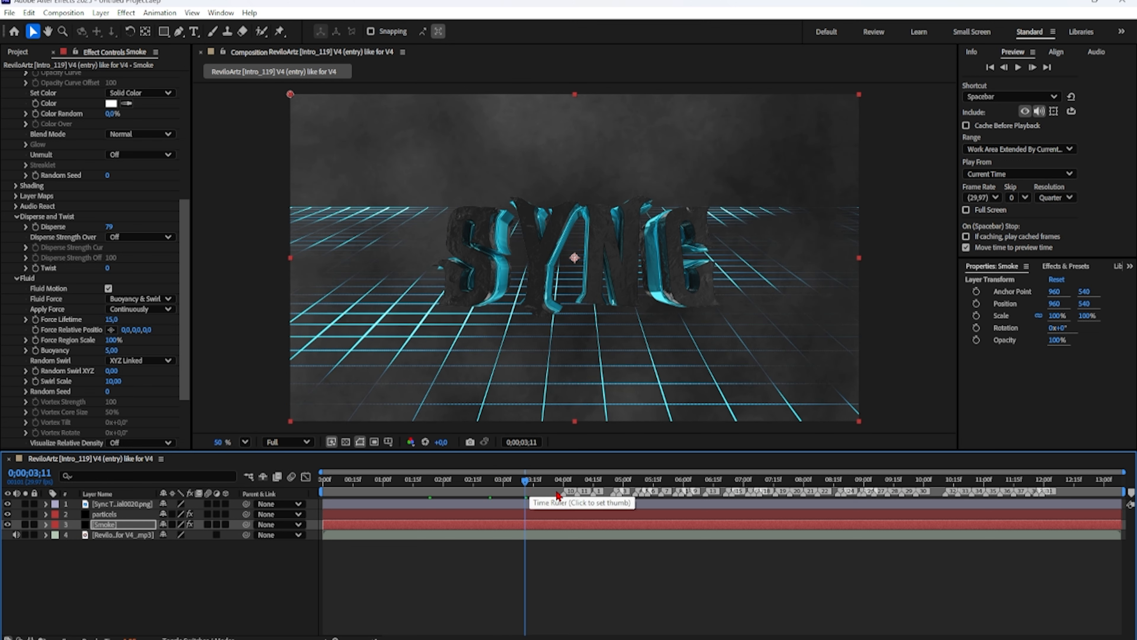
{"action": "left_click", "coordinate": [586, 484]}
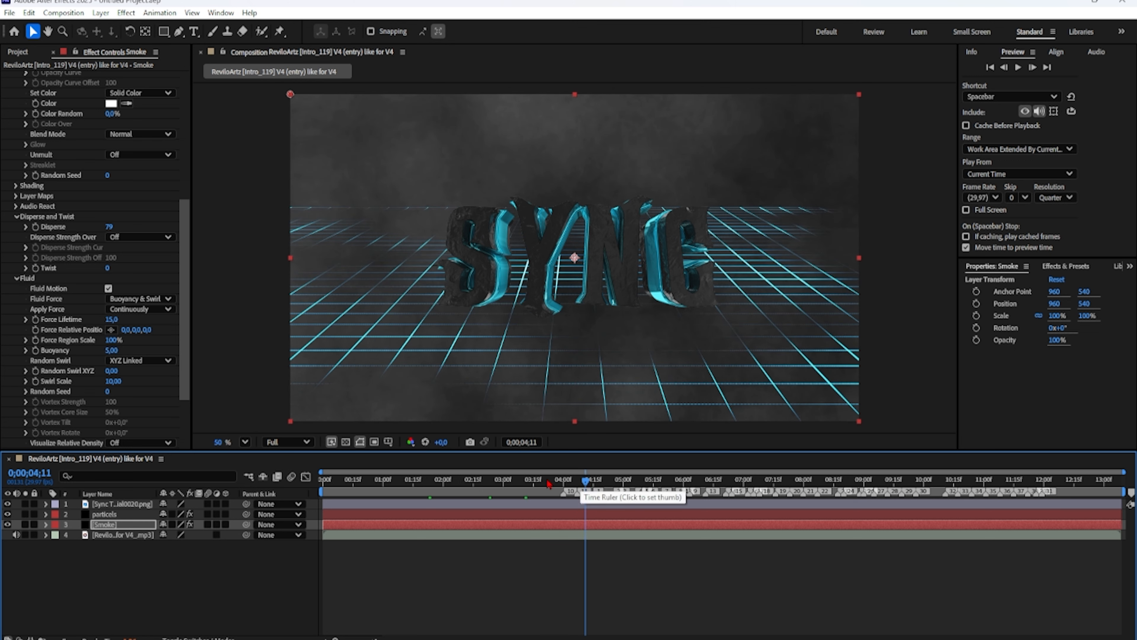
{"action": "left_click_drag", "start_coordinate": [586, 484], "coordinate": [219, 596]}
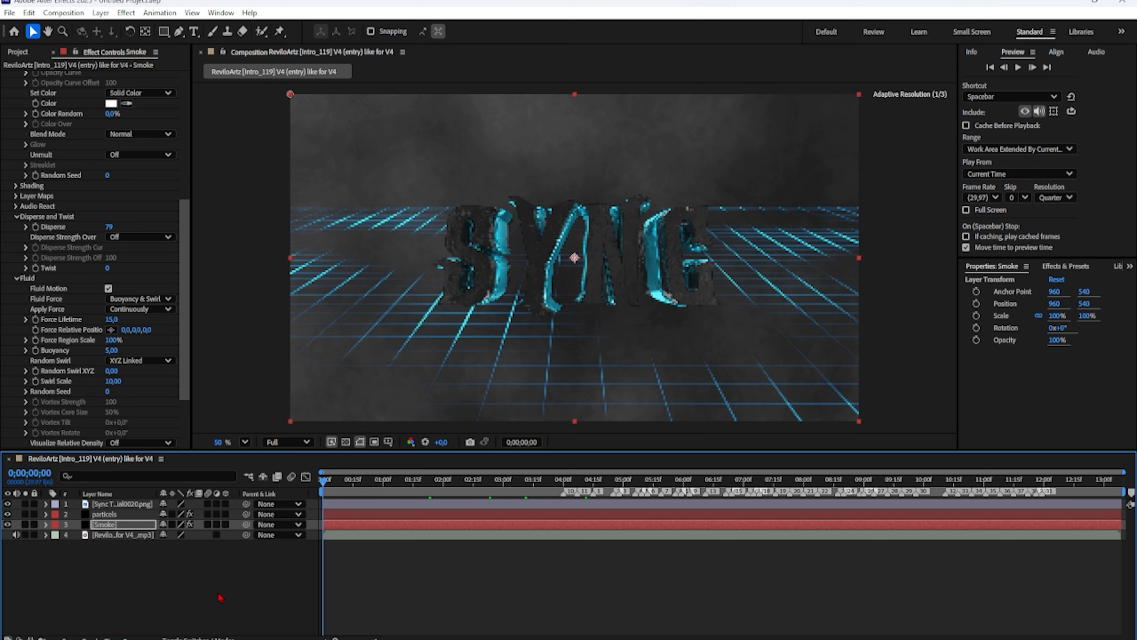
{"action": "key", "text": "space"}
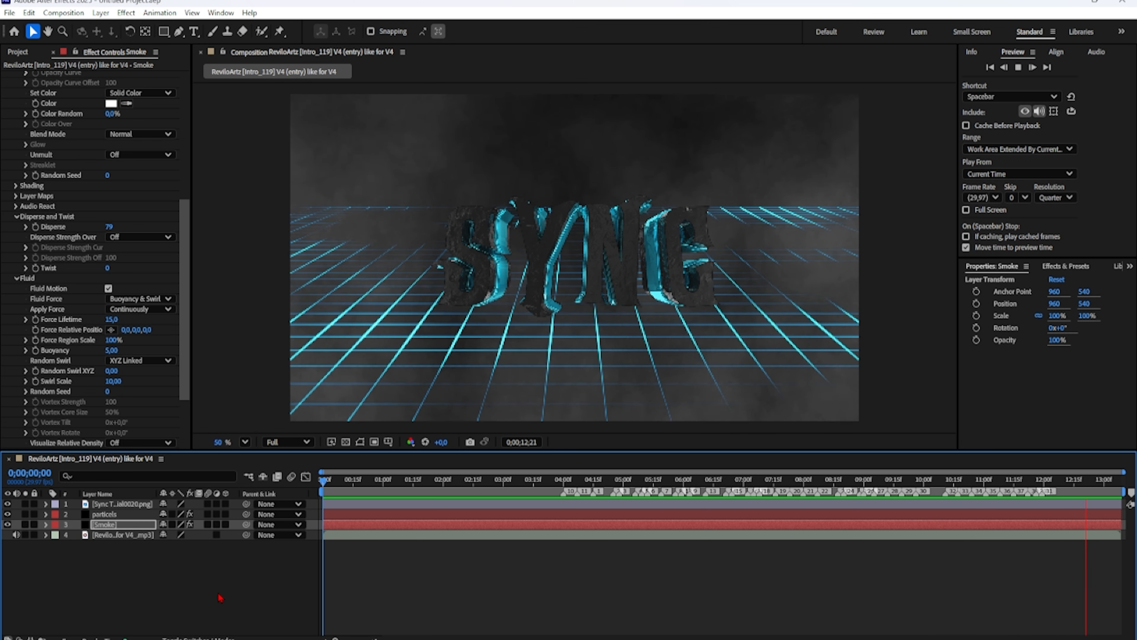
{"action": "left_click", "coordinate": [217, 593]}
{"action": "left_click", "coordinate": [178, 597]}
- Pre-compose the particels and Smoke layers together into a new composition named BG, moving all attributes into it
{"action": "left_click", "coordinate": [108, 524]}
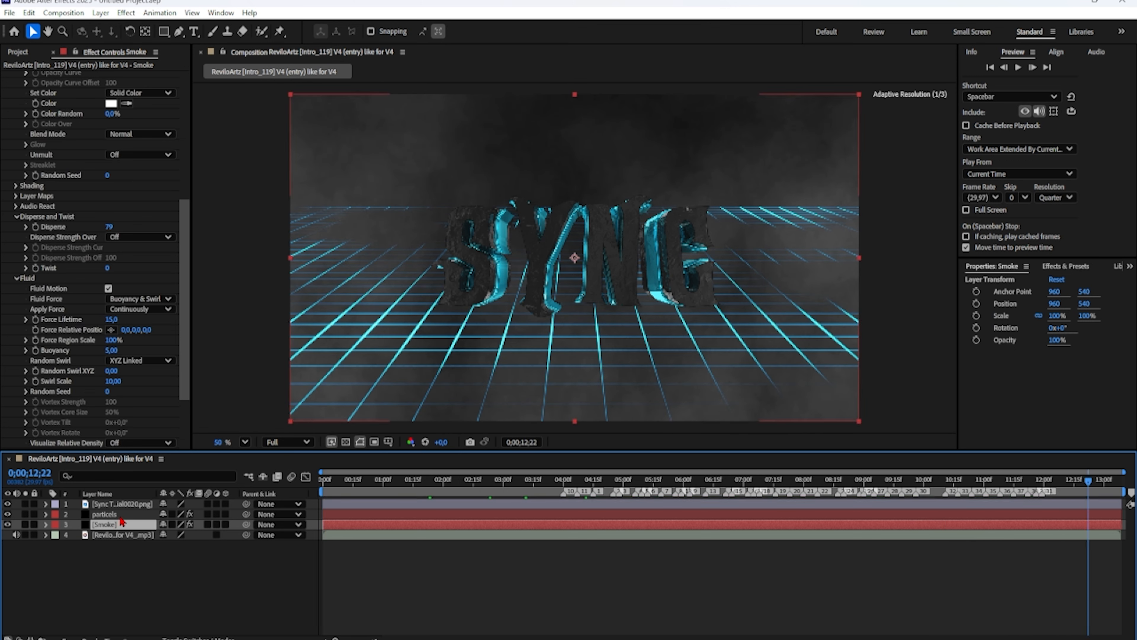
{"action": "left_click", "coordinate": [118, 515], "text": "shift"}
{"action": "right_click", "coordinate": [120, 520]}
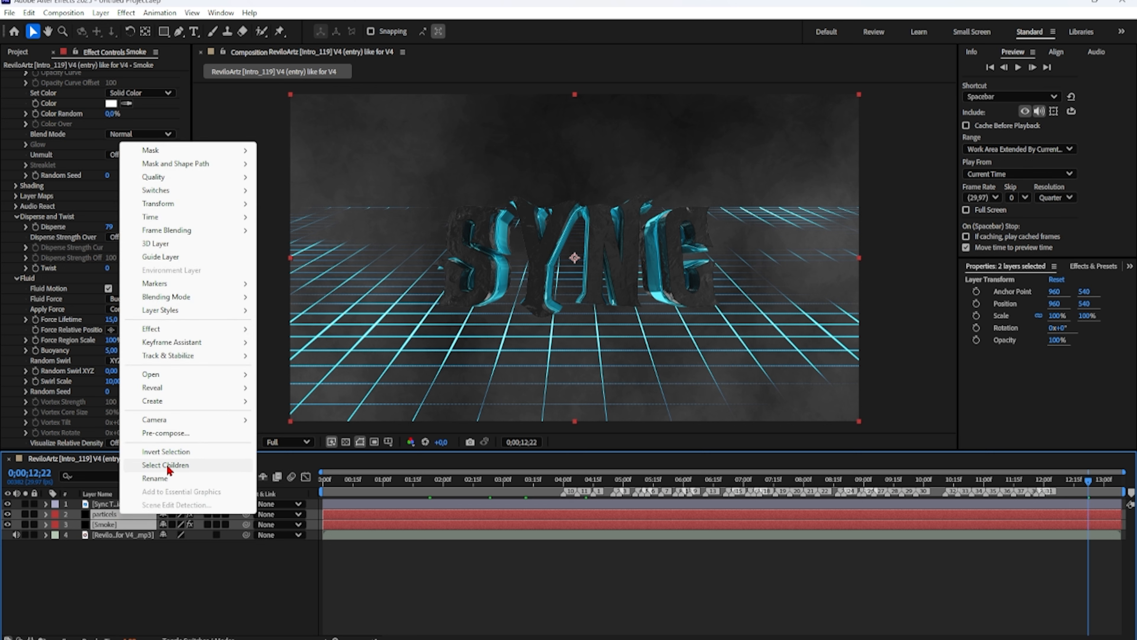
{"action": "left_click", "coordinate": [200, 433]}
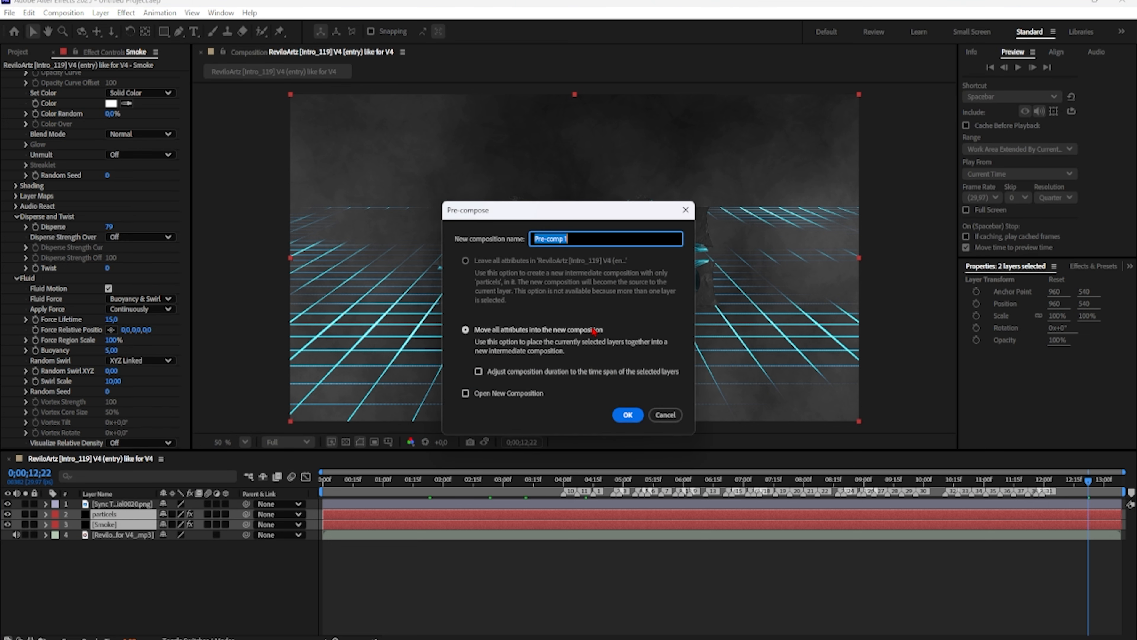
{"action": "type", "text": "BG"}
{"action": "key", "text": "Return"}
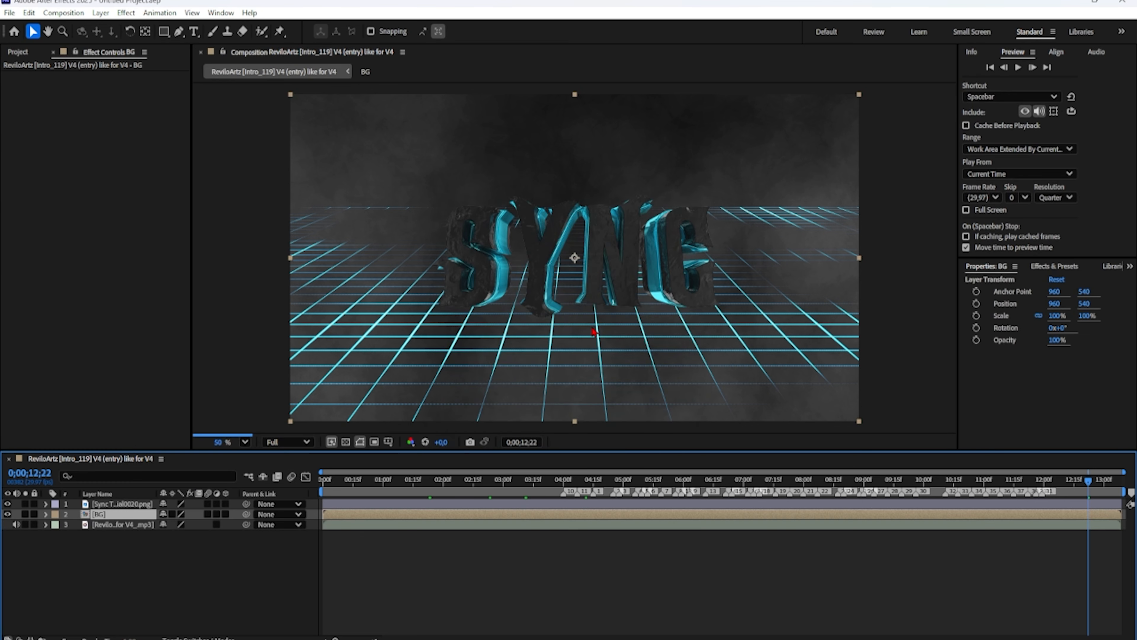
- At 0;00;04;00, draw a closed wavy freeform mask on the BG layer with the Pen tool, loosely enclosing the SYNC text
{"action": "left_click", "coordinate": [570, 480]}
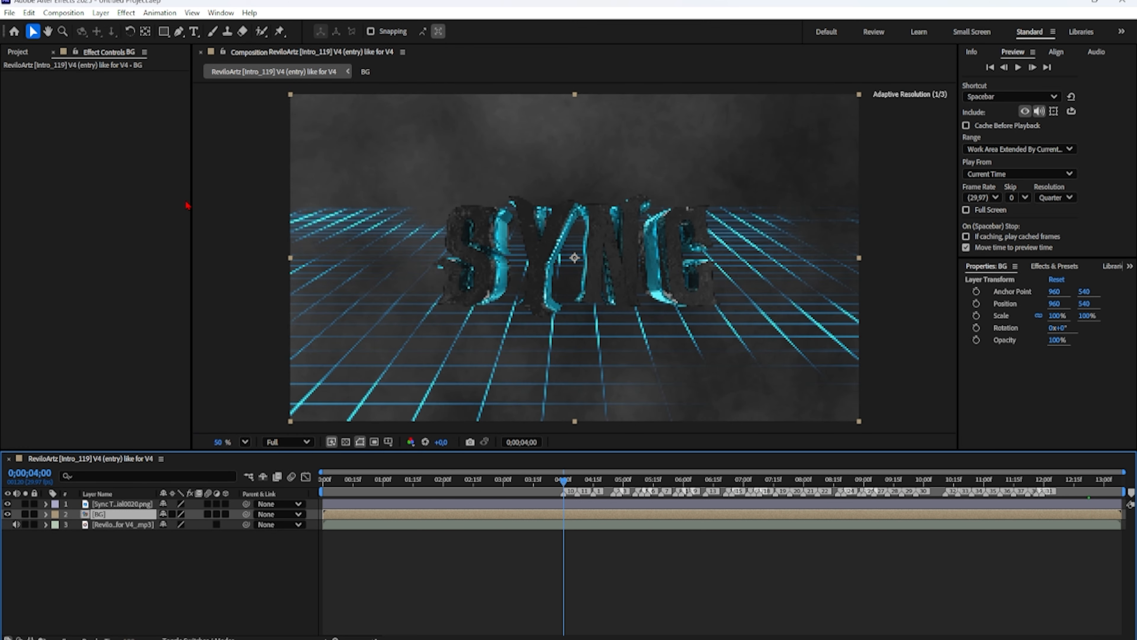
{"action": "left_click", "coordinate": [178, 30]}
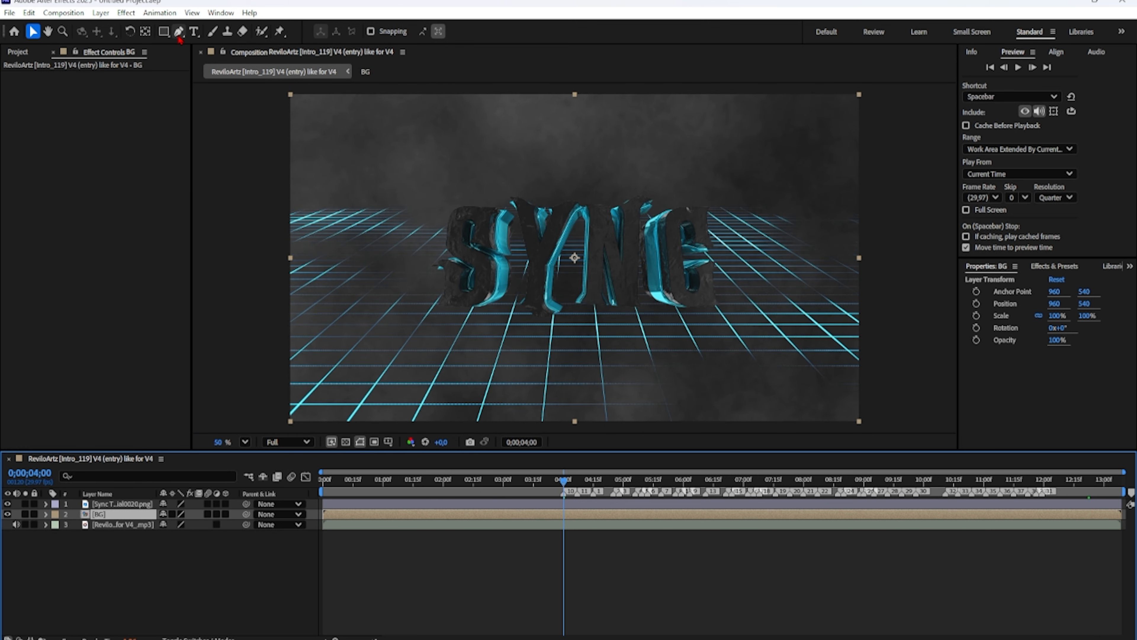
{"action": "left_click", "coordinate": [333, 191]}
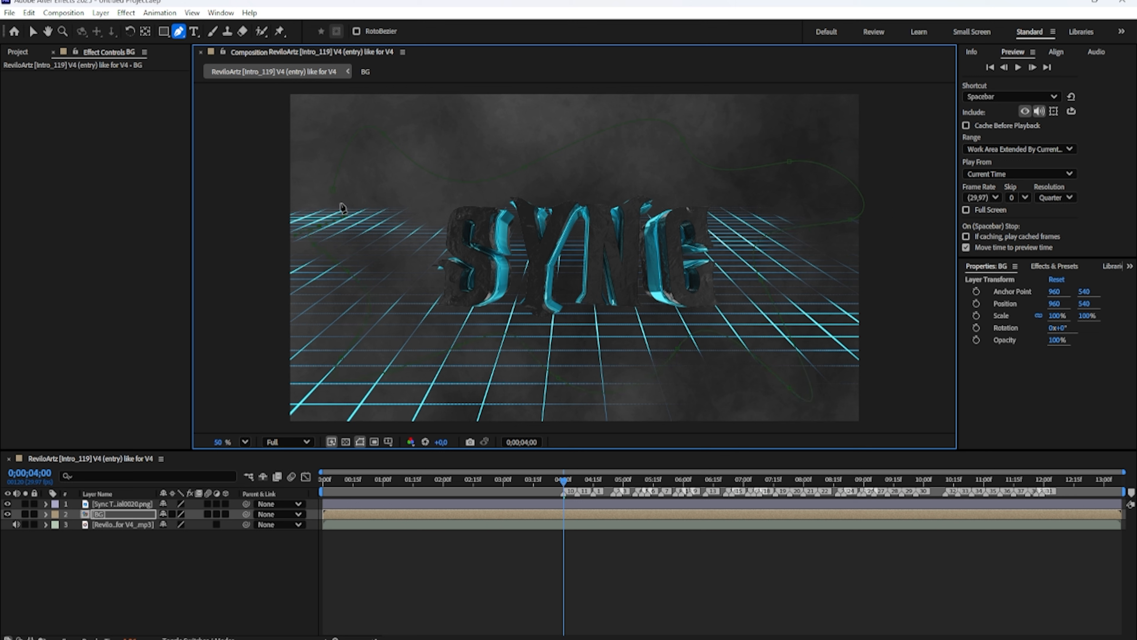
{"action": "left_click", "coordinate": [333, 191]}
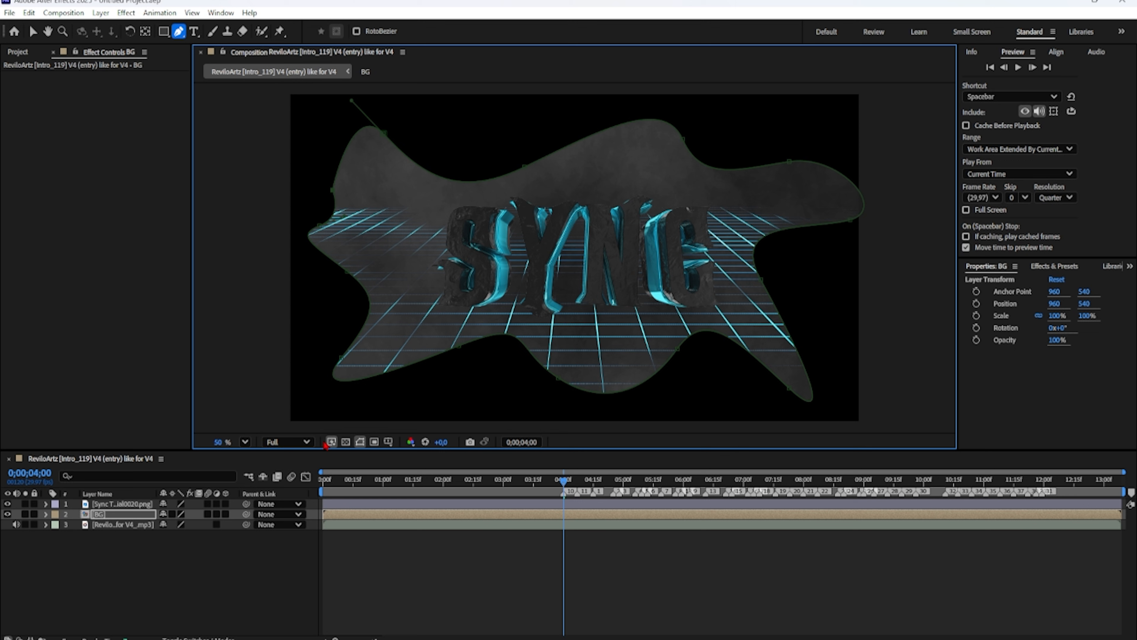
- Set the Mask Feather of Mask 1 on the BG layer to 539 pixels and collapse the layer's properties
{"action": "left_click", "coordinate": [45, 514]}
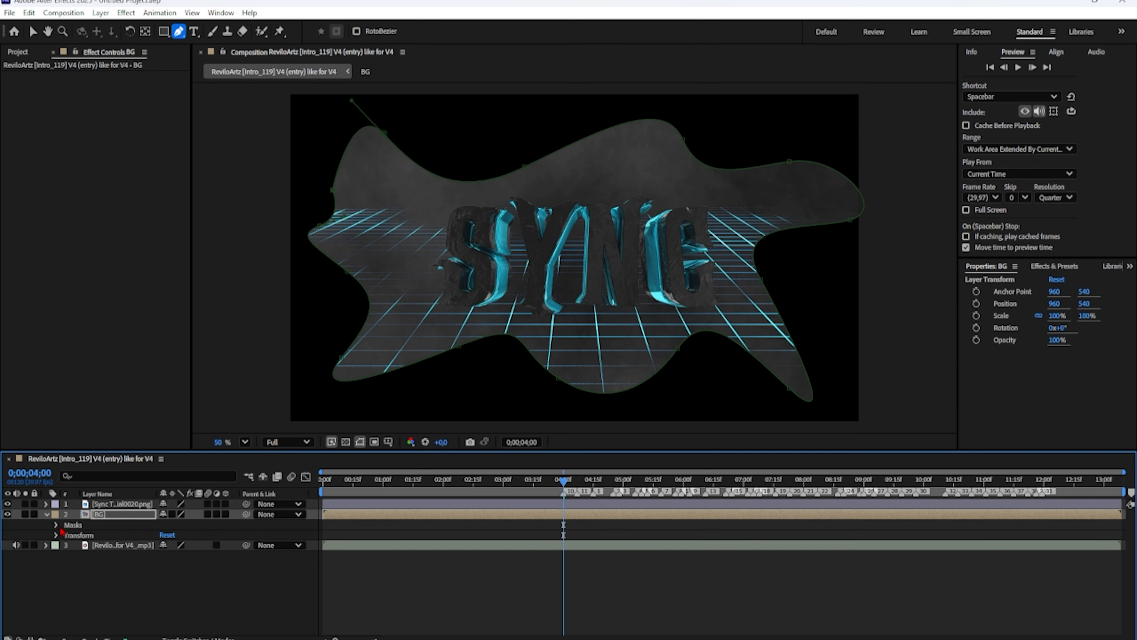
{"action": "left_click", "coordinate": [55, 526]}
{"action": "left_click", "coordinate": [65, 535]}
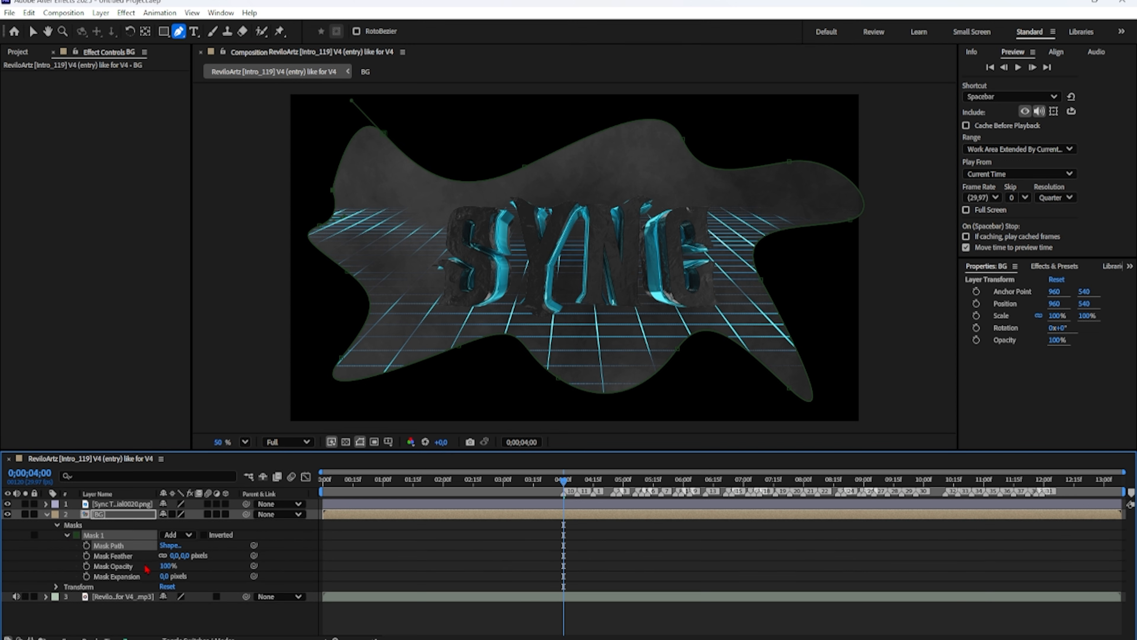
{"action": "left_click_drag", "start_coordinate": [172, 555], "coordinate": [429, 554]}
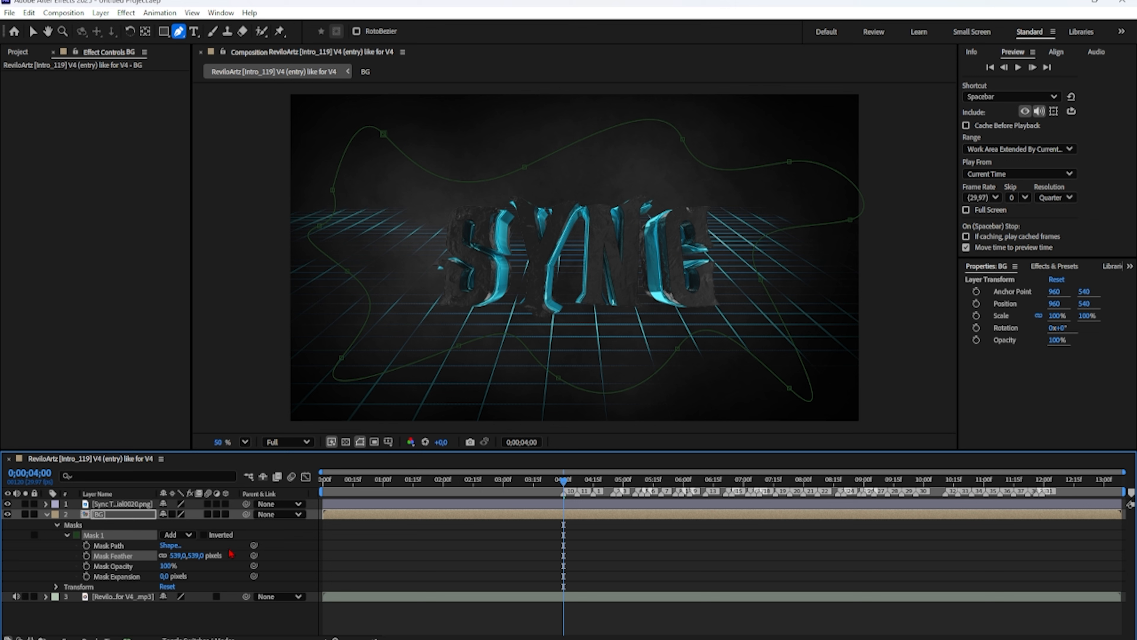
{"action": "left_click", "coordinate": [47, 514]}
{"action": "left_click", "coordinate": [270, 586]}
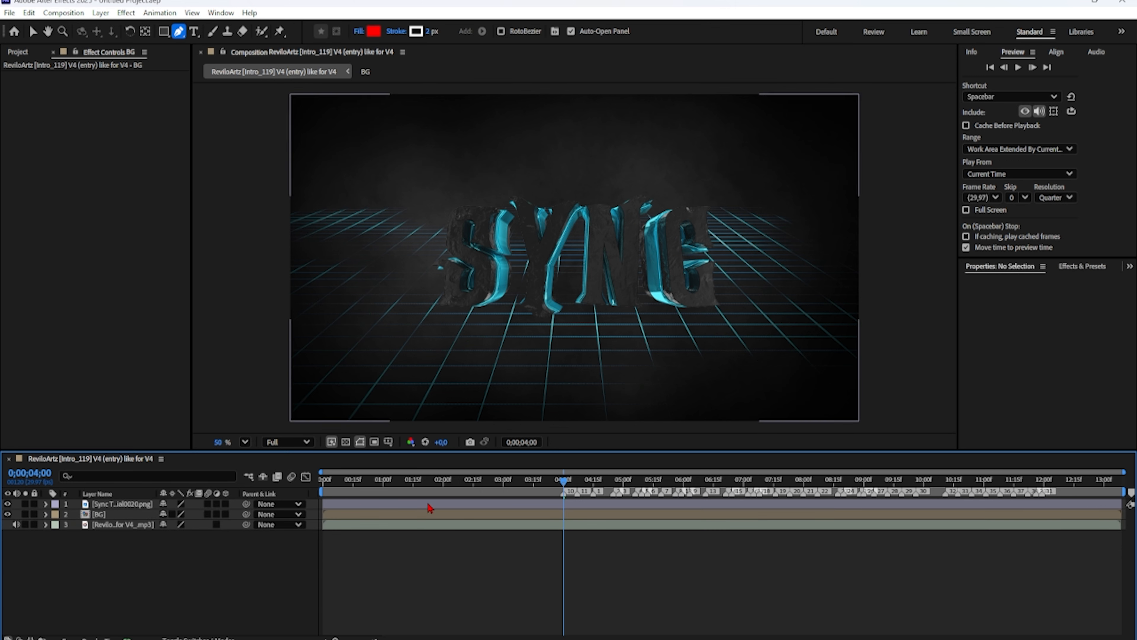
- Play the composition from its first frame to check the feathered background around the SYNC text
{"action": "left_click_drag", "start_coordinate": [347, 479], "coordinate": [305, 478]}
{"action": "key", "text": "space"}
{"action": "key", "text": "g"}
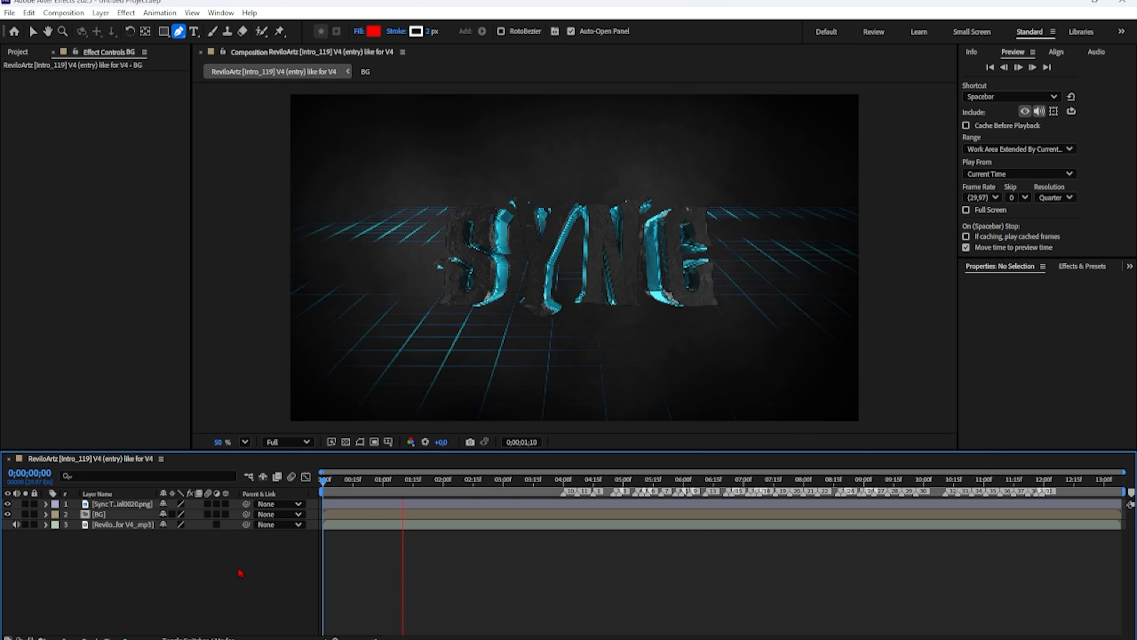
{"action": "key", "text": "space"}
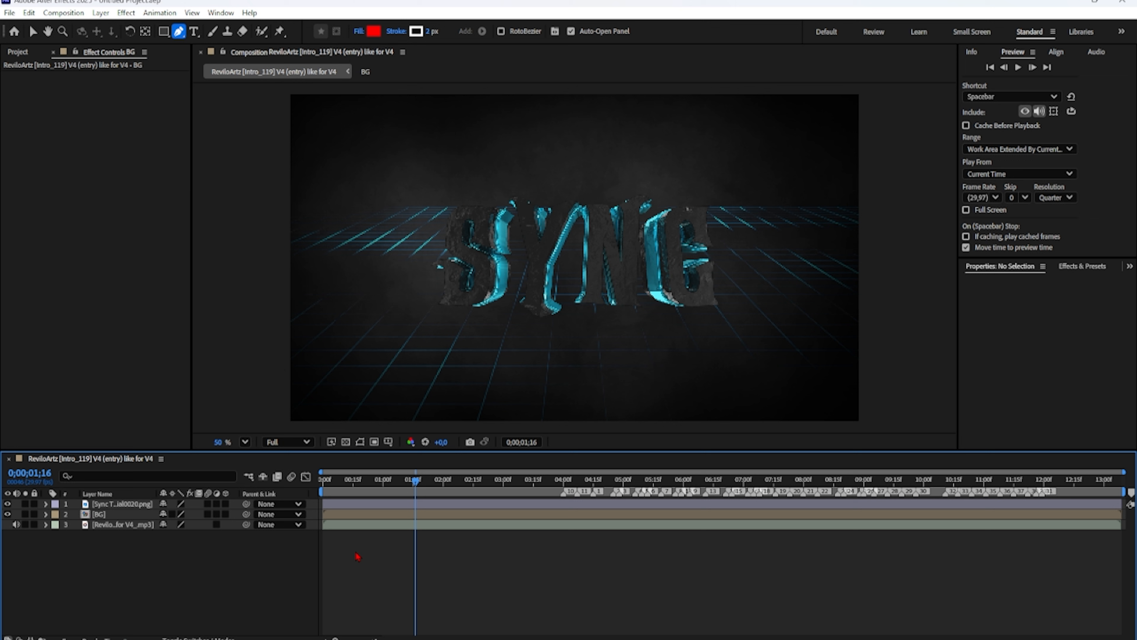
- Try to preview the composition from the start at Full resolution with Cache Before Playback enabled
{"action": "key", "text": "Home"}
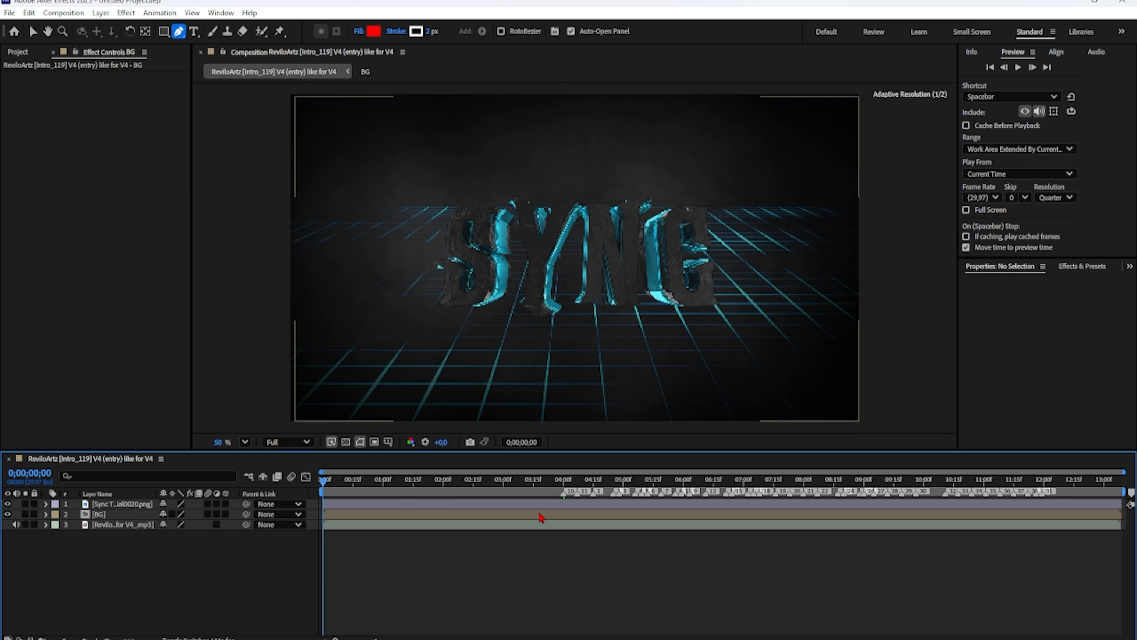
{"action": "left_click", "coordinate": [1056, 197]}
{"action": "left_click", "coordinate": [1053, 235]}
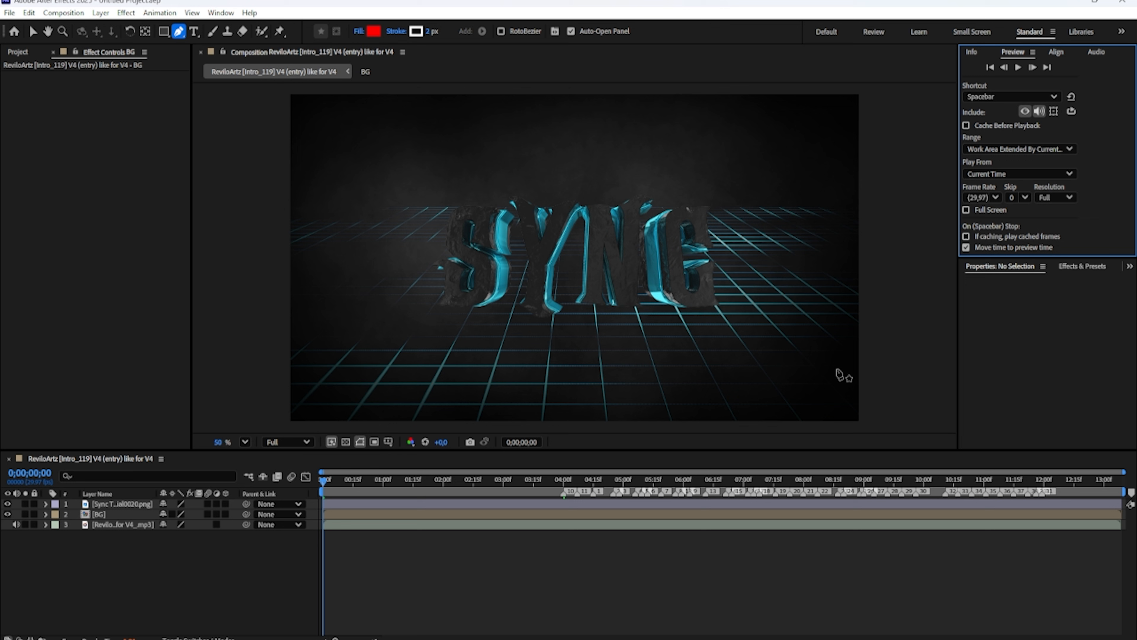
{"action": "left_click", "coordinate": [528, 531]}
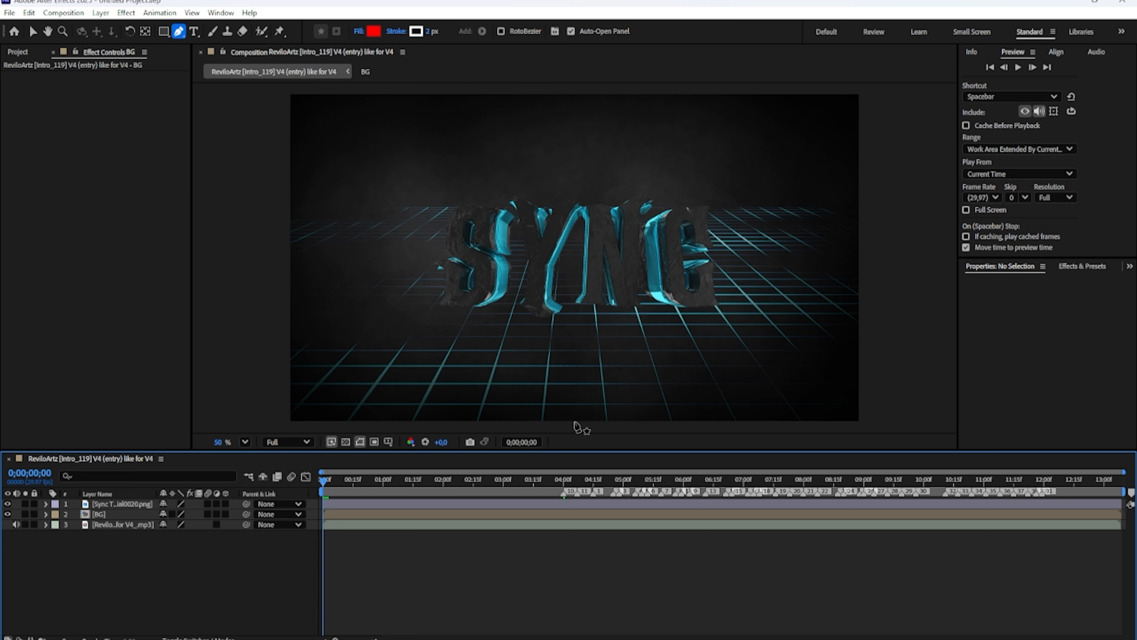
{"action": "left_click", "coordinate": [966, 126]}
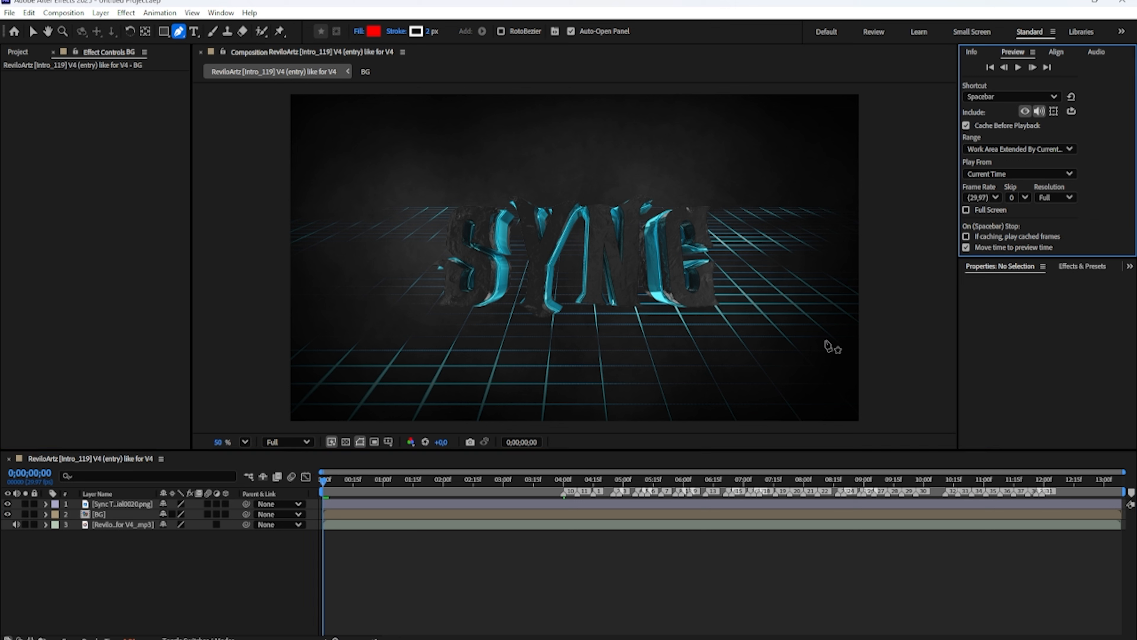
{"action": "left_click", "coordinate": [269, 620]}
{"action": "key", "text": "space"}
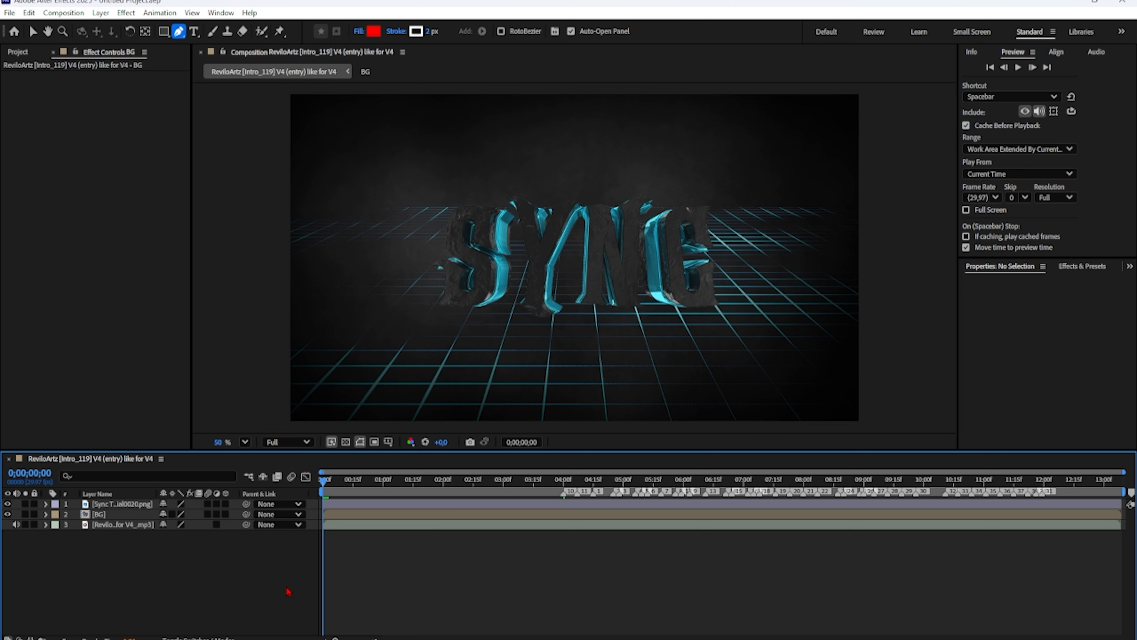
{"action": "key", "text": "space"}
{"action": "left_click", "coordinate": [375, 490]}
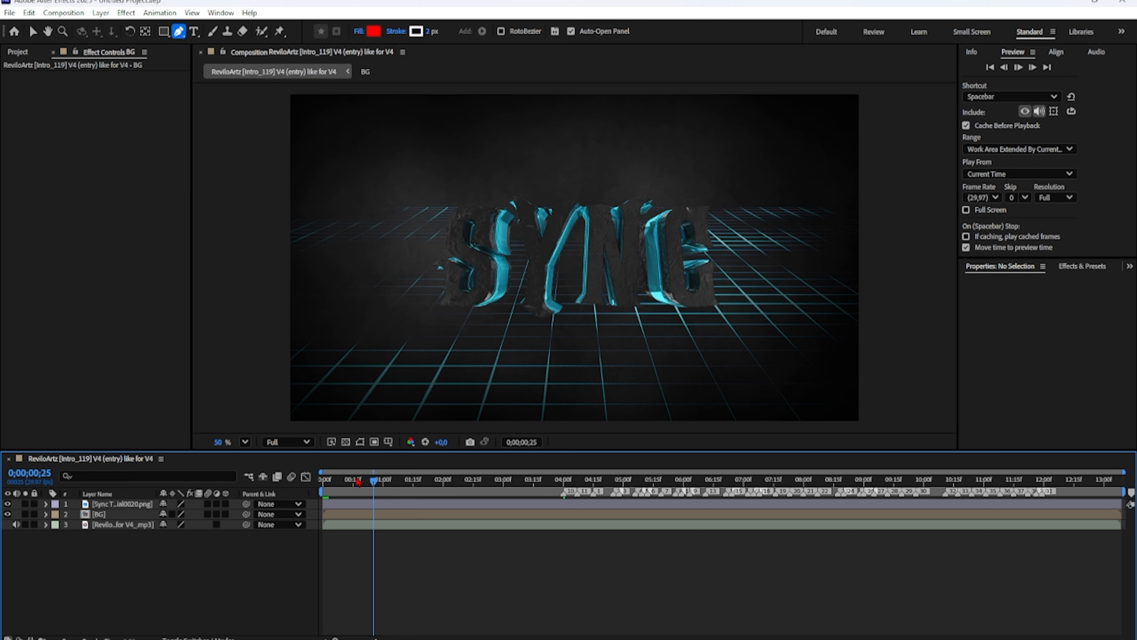
- Switch to the Selection tool and run the preview again from the first frame
{"action": "left_click", "coordinate": [32, 31]}
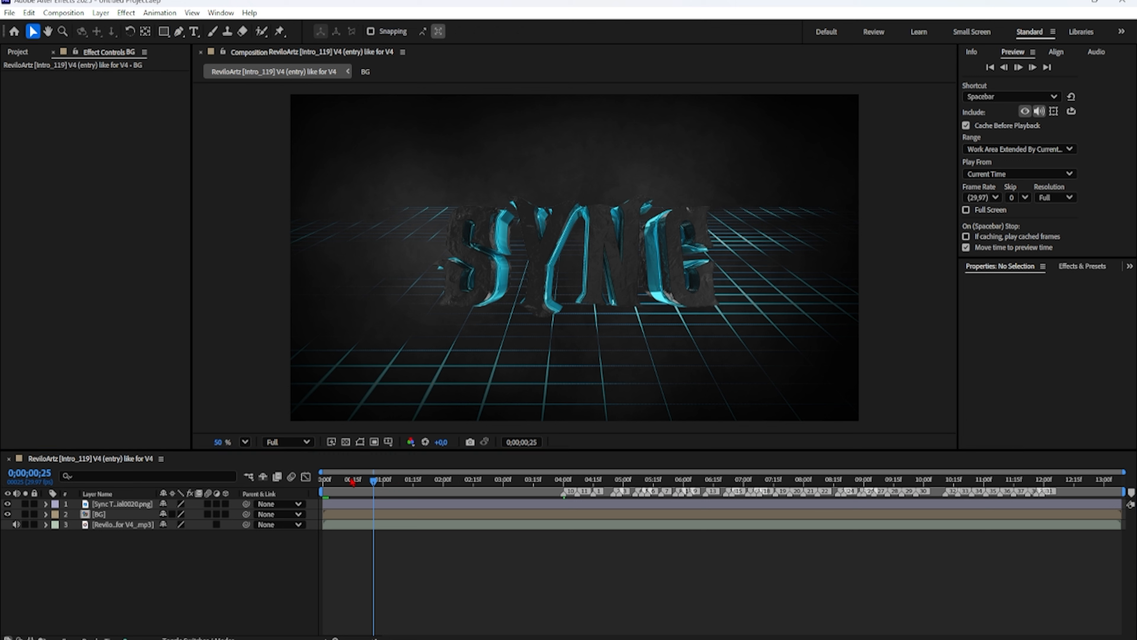
{"action": "left_click", "coordinate": [280, 618]}
{"action": "key", "text": "Home"}
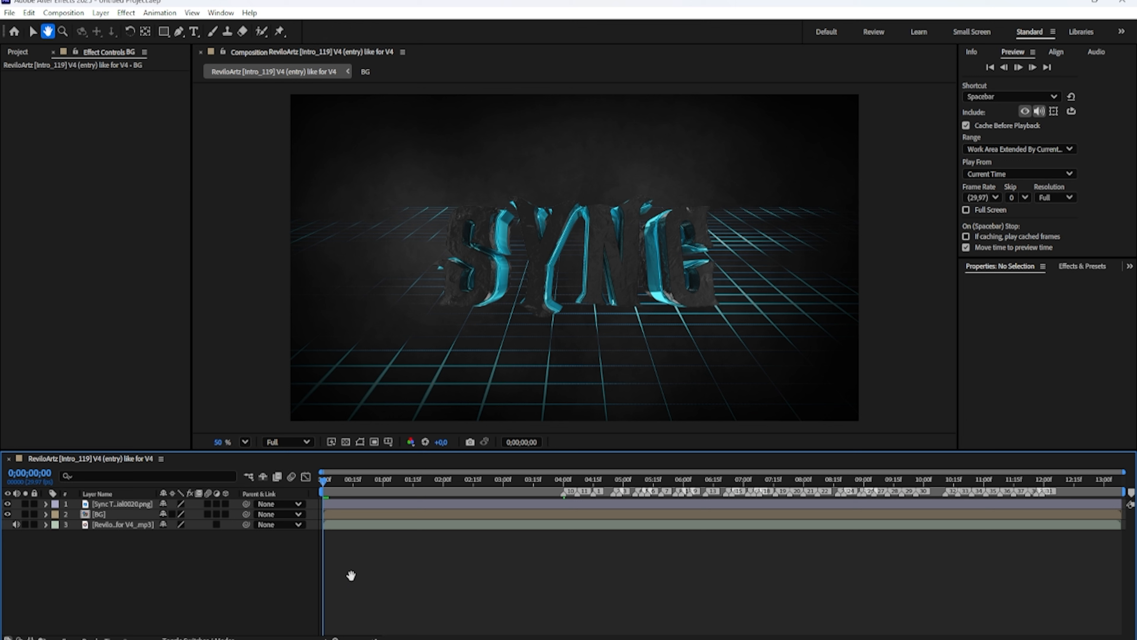
{"action": "key", "text": "v"}
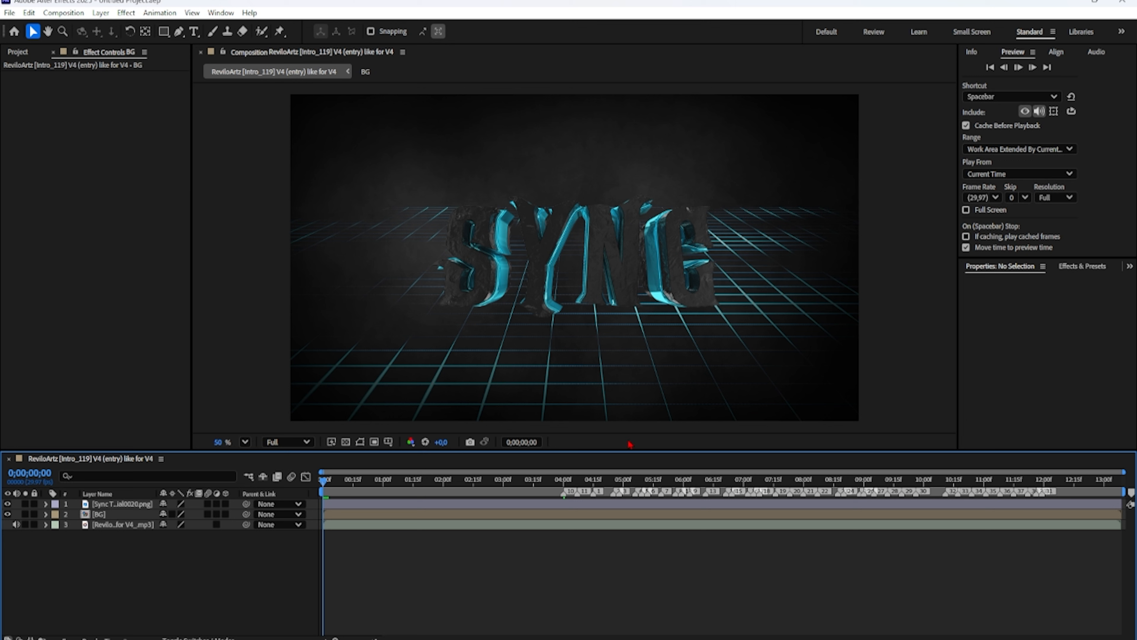
{"action": "left_click", "coordinate": [1019, 68]}
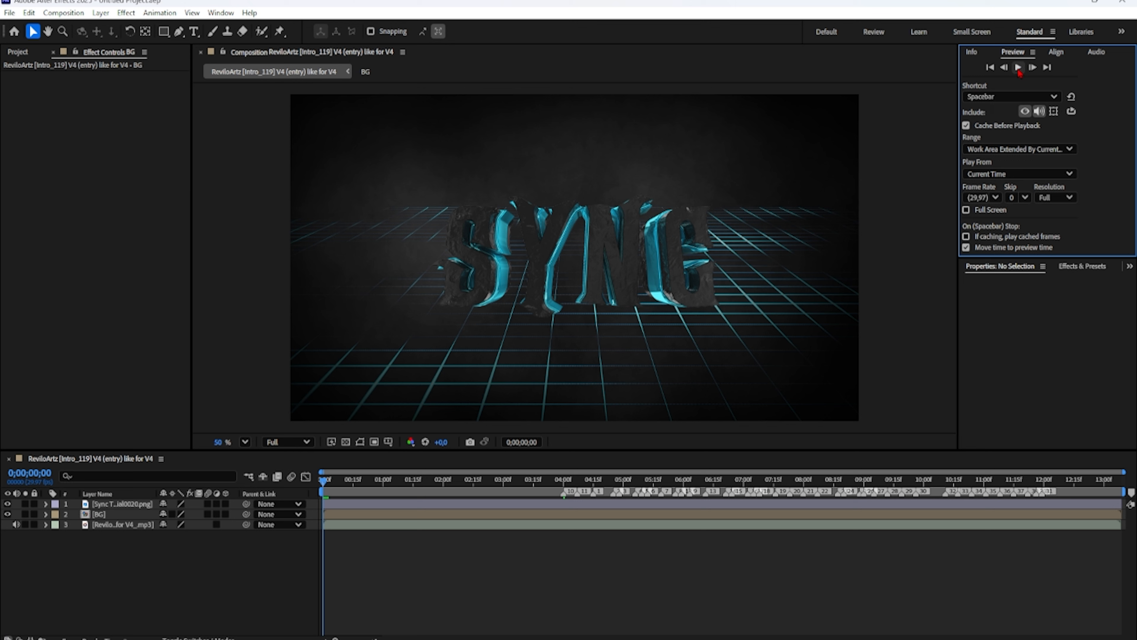
- Set the preview resolution to Quarter with Cache Before Playback off, and play the composition from its first frame to check the masked background
{"action": "left_click", "coordinate": [1069, 197]}
{"action": "left_click", "coordinate": [1060, 279]}
{"action": "left_click", "coordinate": [348, 487]}
{"action": "left_click_drag", "start_coordinate": [348, 487], "coordinate": [308, 481]}
{"action": "key", "text": "space"}
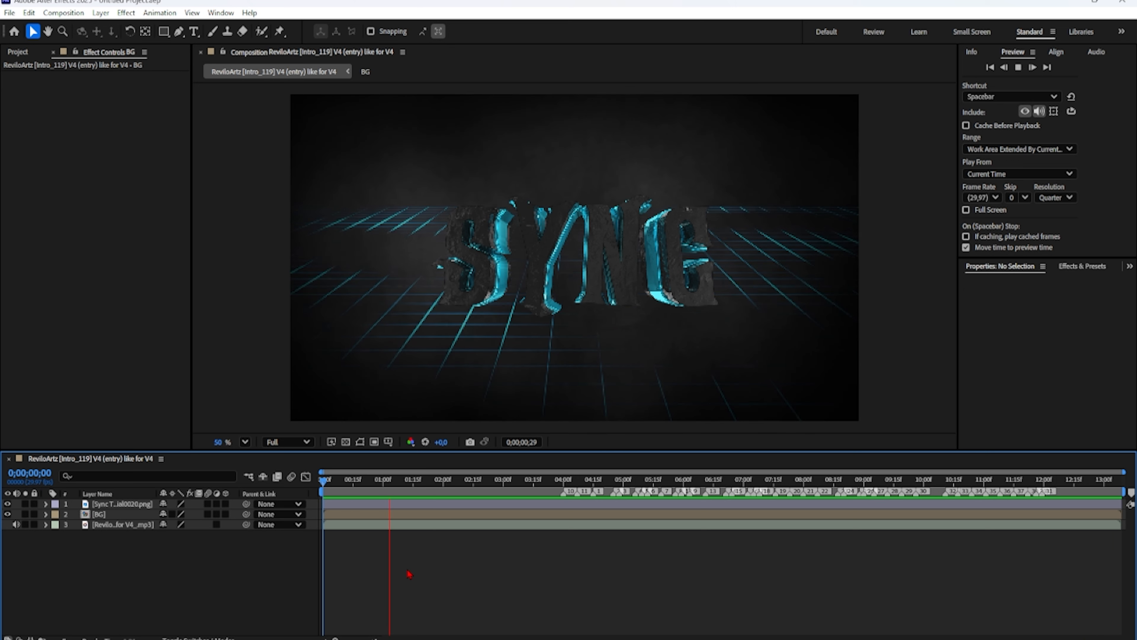
{"action": "key", "text": "space"}
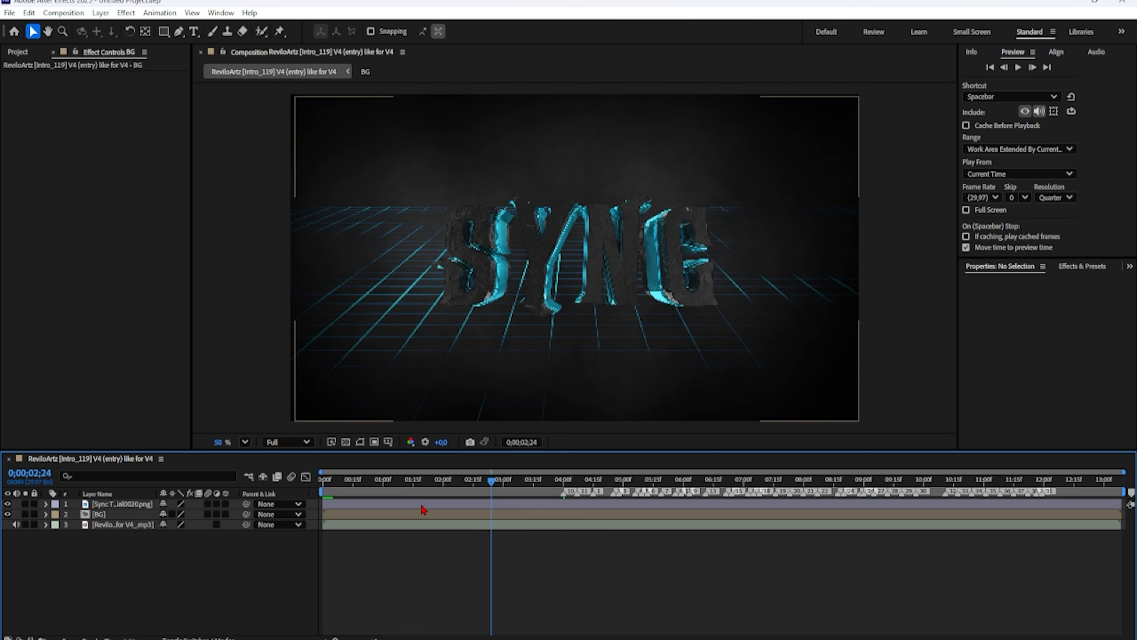
{"action": "key", "text": "Home"}
{"action": "key", "text": "space"}
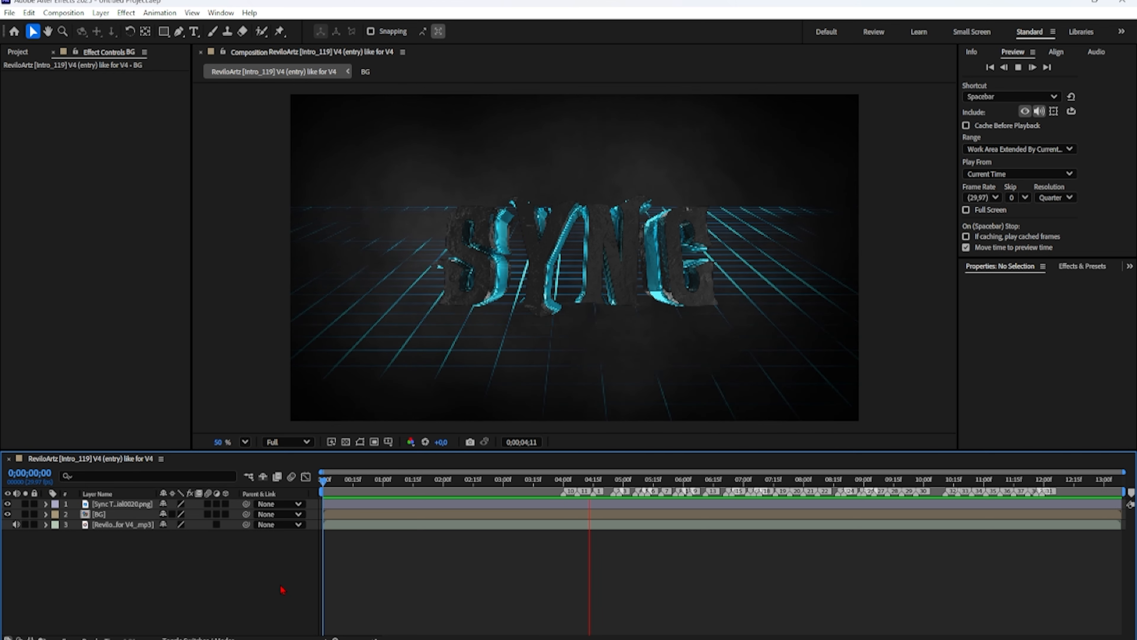
{"action": "key", "text": "space"}
- Duplicate the Sync Tutorial0020.png layer and apply the RG Trapcode Shine effect to the lower copy
{"action": "left_click", "coordinate": [123, 505]}
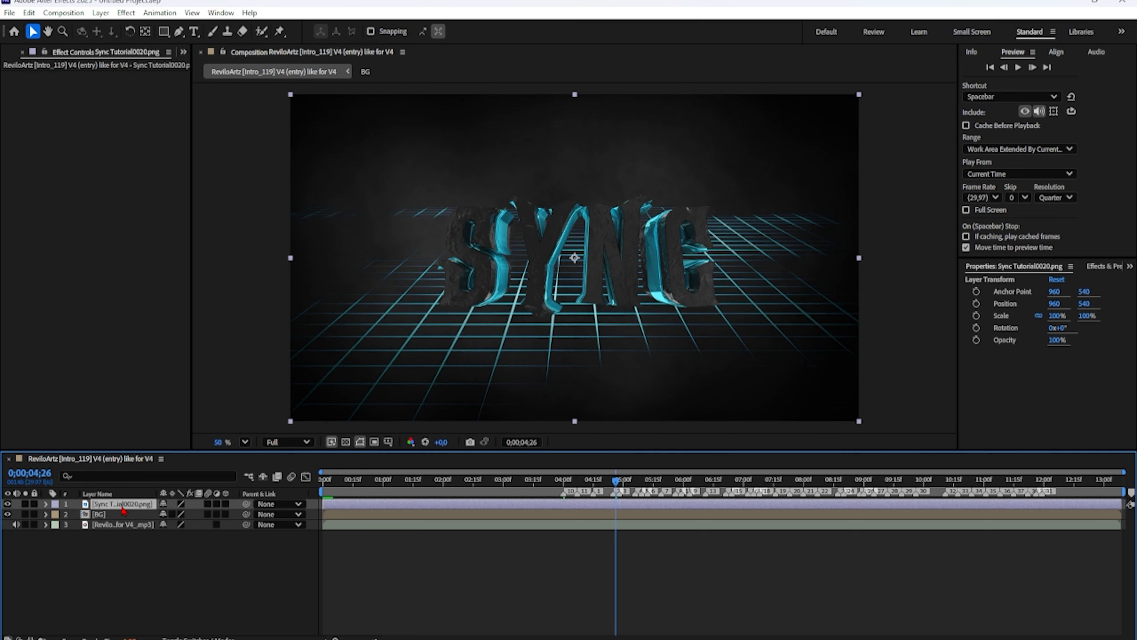
{"action": "key", "text": "ctrl+d"}
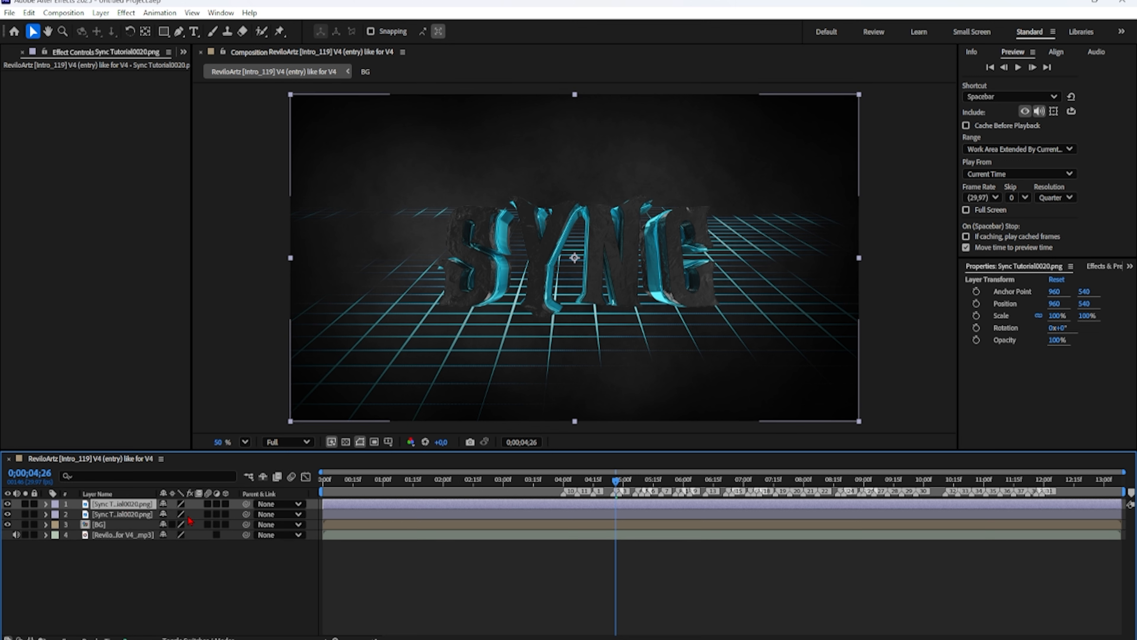
{"action": "left_click", "coordinate": [134, 516]}
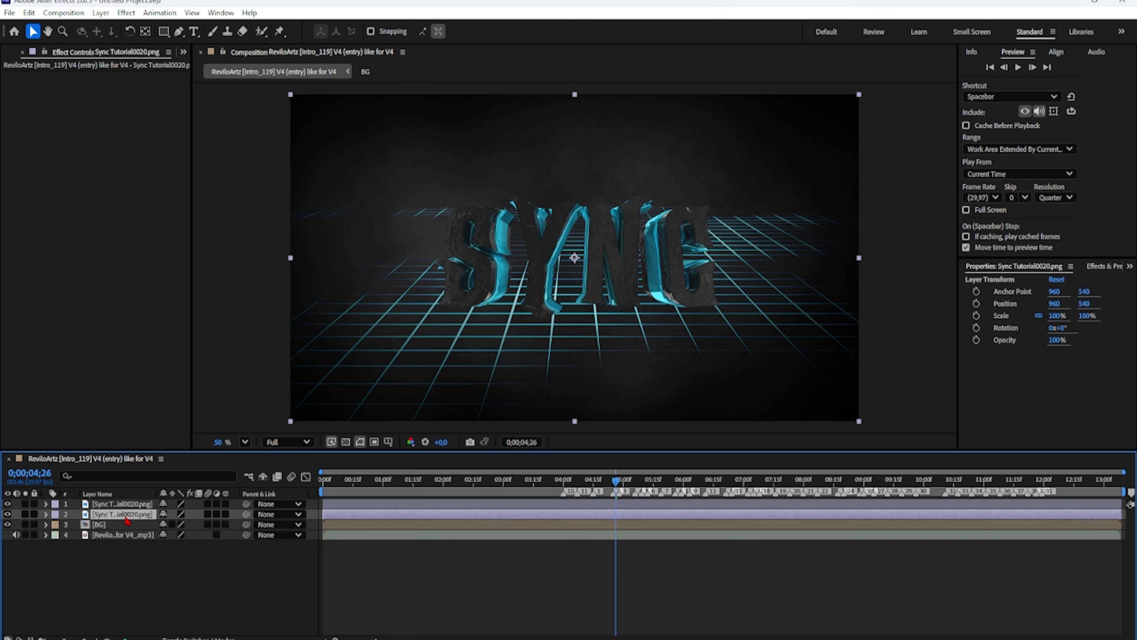
{"action": "right_click", "coordinate": [131, 349]}
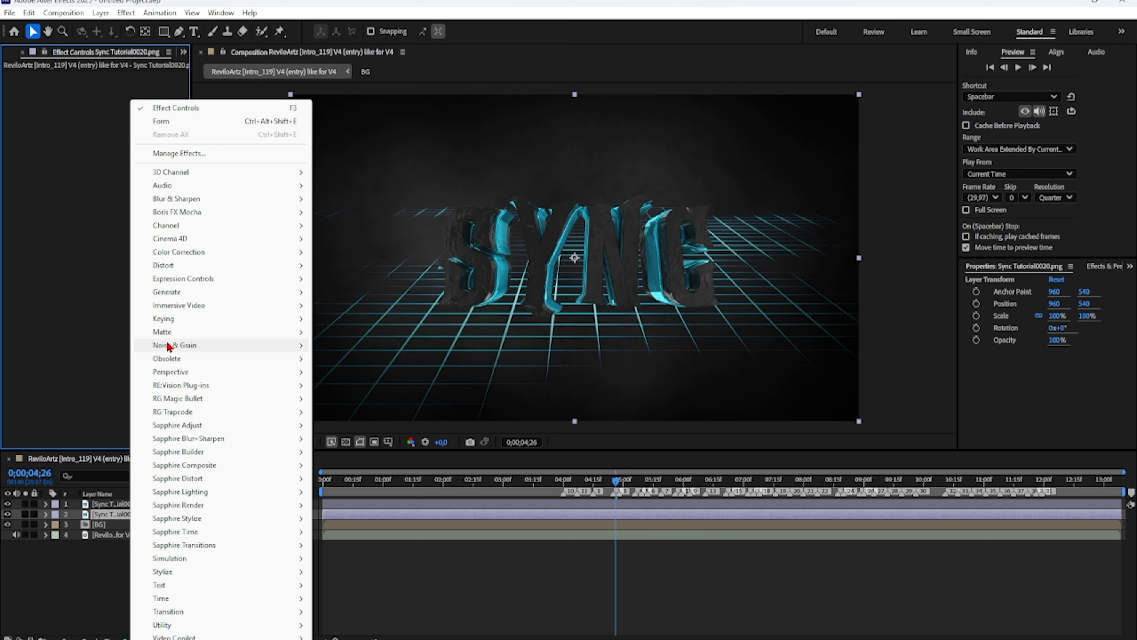
{"action": "mouse_move", "coordinate": [250, 344]}
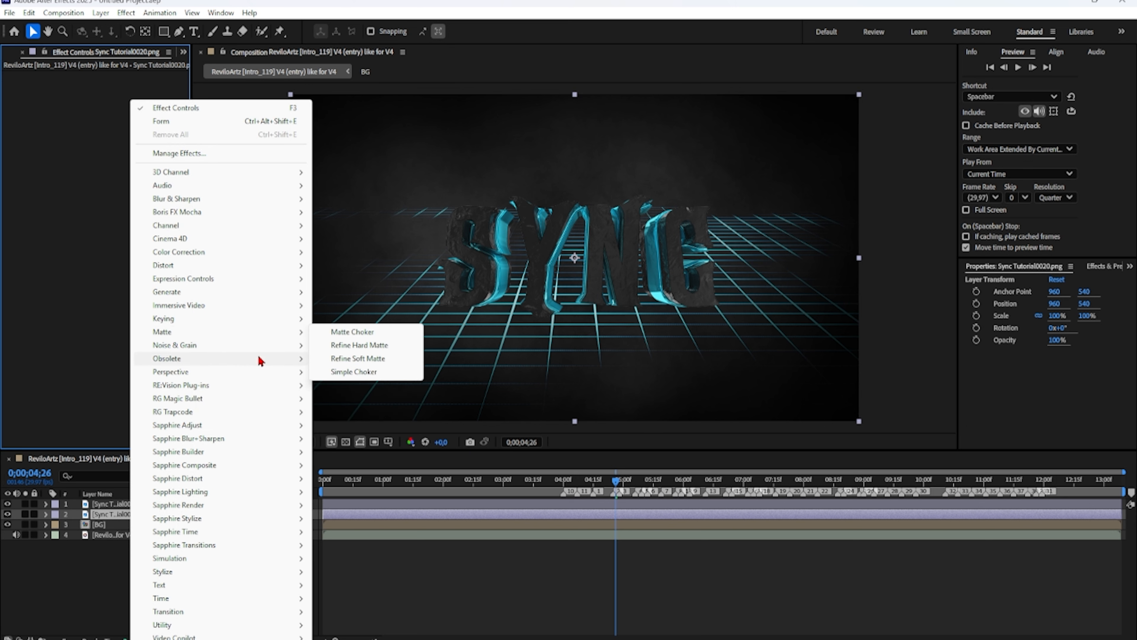
{"action": "mouse_move", "coordinate": [214, 416]}
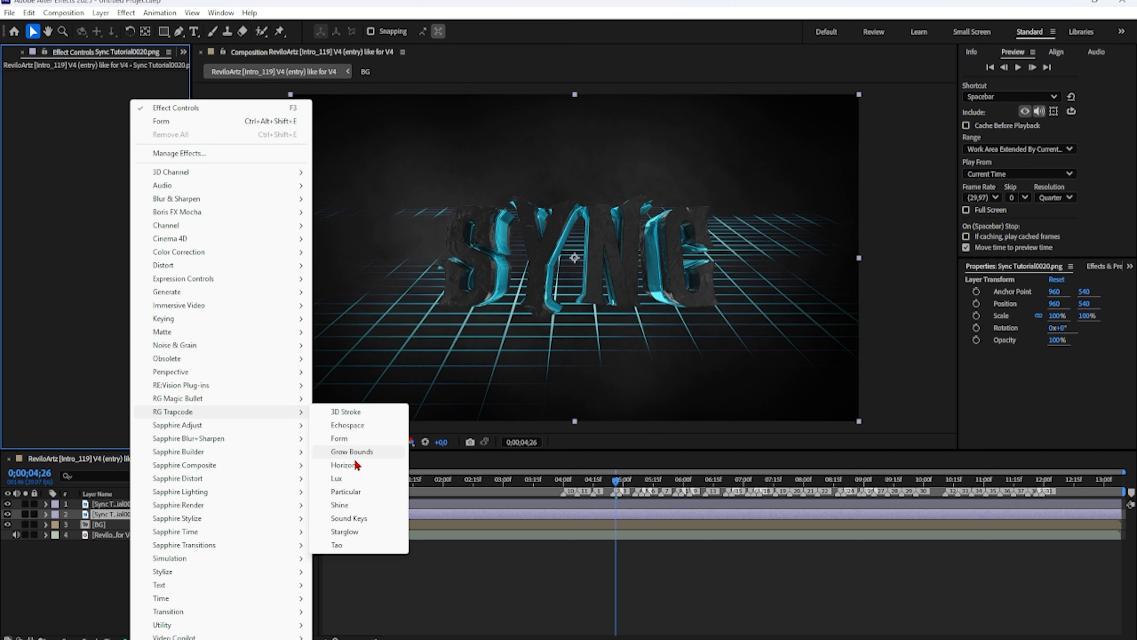
{"action": "left_click", "coordinate": [340, 505]}
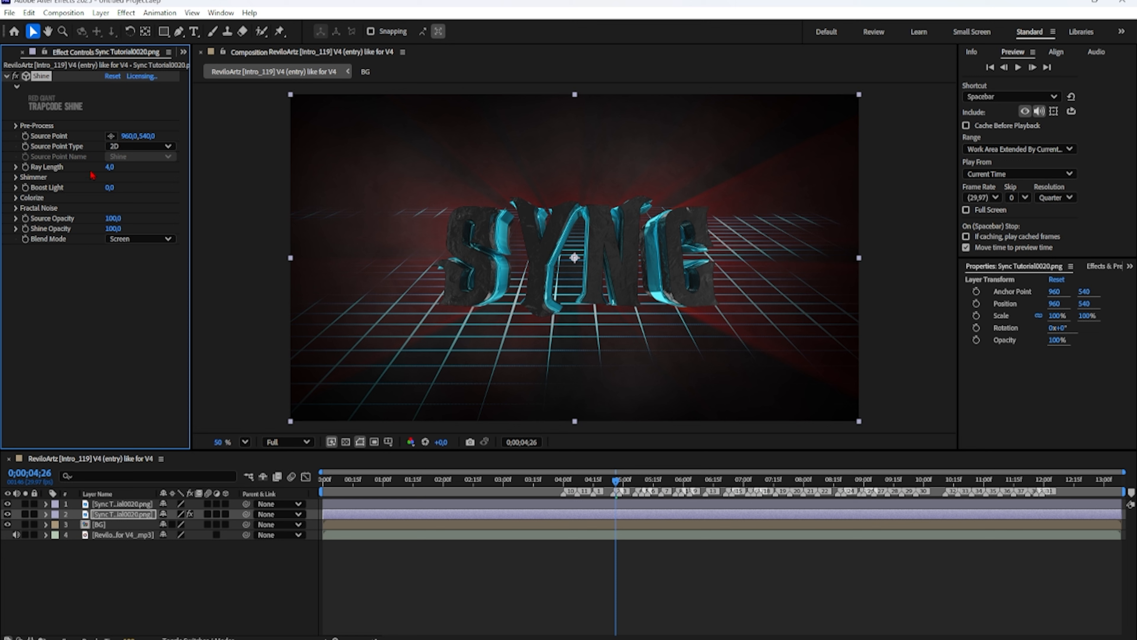
- Set Shine's Colorize to One Color using the cyan sampled from the letter S, and set Ray Length to 0.9
{"action": "left_click", "coordinate": [16, 199]}
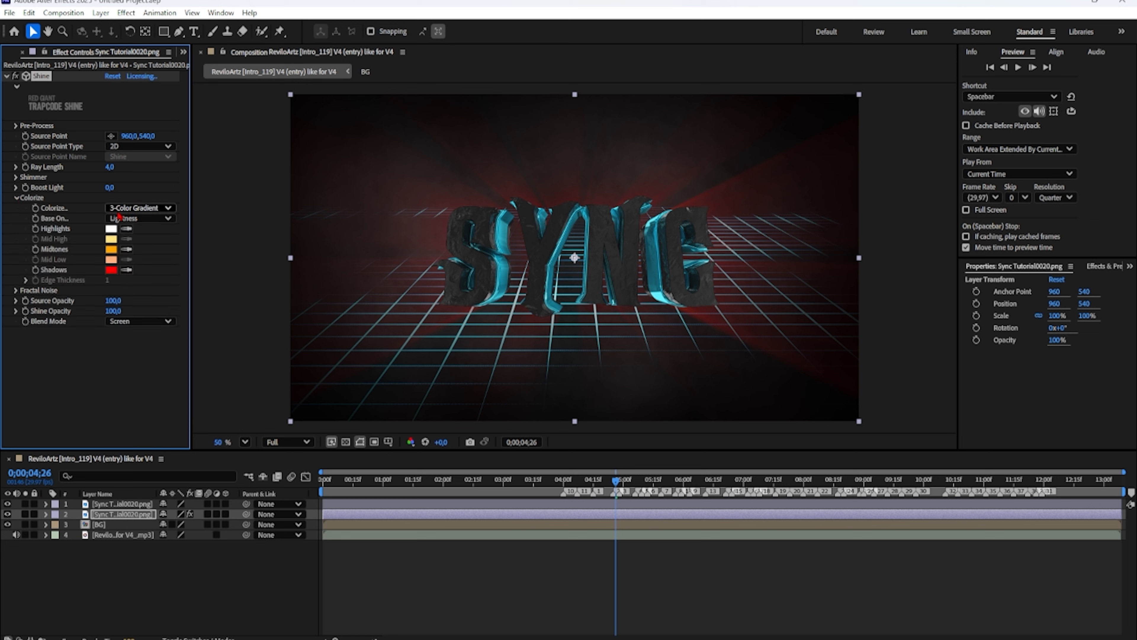
{"action": "left_click", "coordinate": [119, 210]}
{"action": "left_click", "coordinate": [172, 164]}
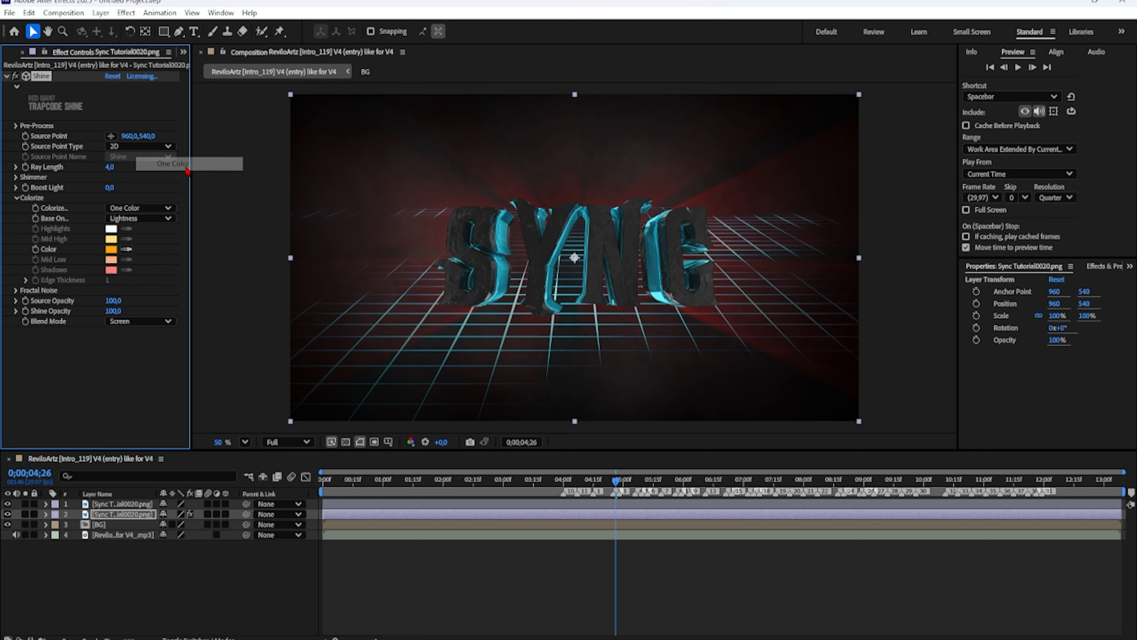
{"action": "left_click", "coordinate": [126, 249]}
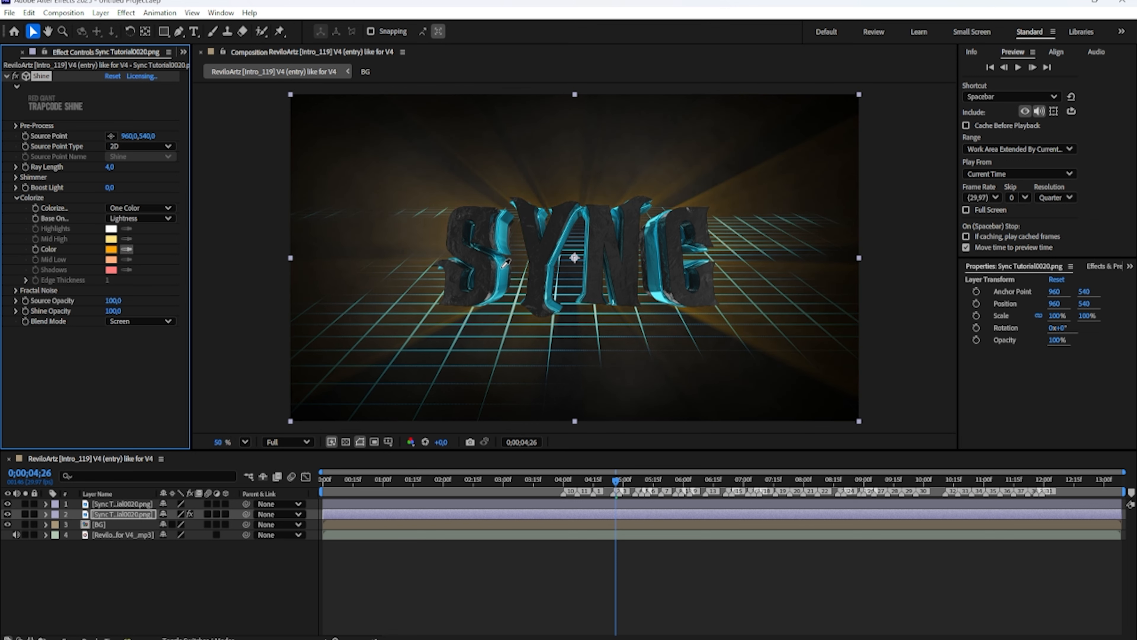
{"action": "left_click", "coordinate": [502, 270]}
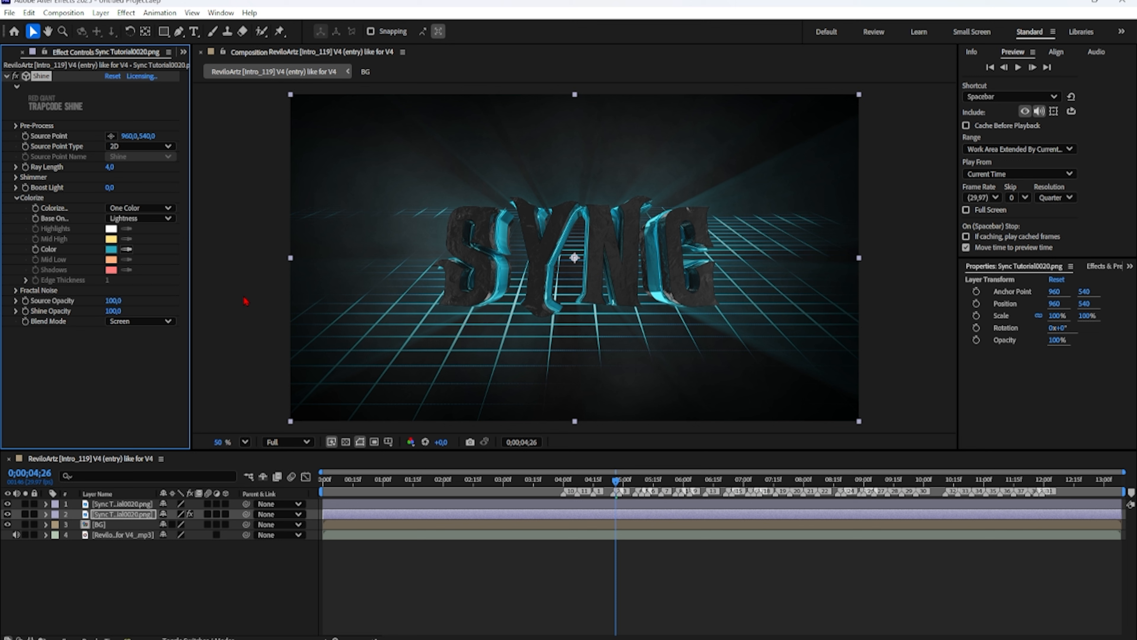
{"action": "left_click_drag", "start_coordinate": [109, 167], "coordinate": [91, 171]}
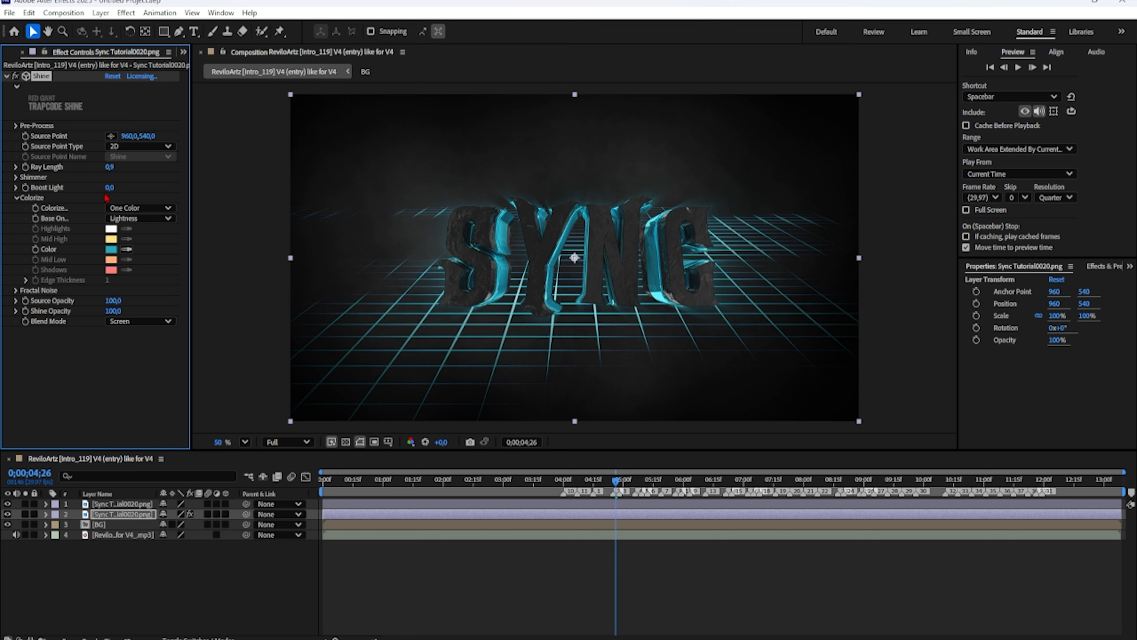
- Raise the Shine glow's Boost Light to 12.2 and its Ray Length to 1.0
{"action": "left_click_drag", "start_coordinate": [109, 188], "coordinate": [168, 197]}
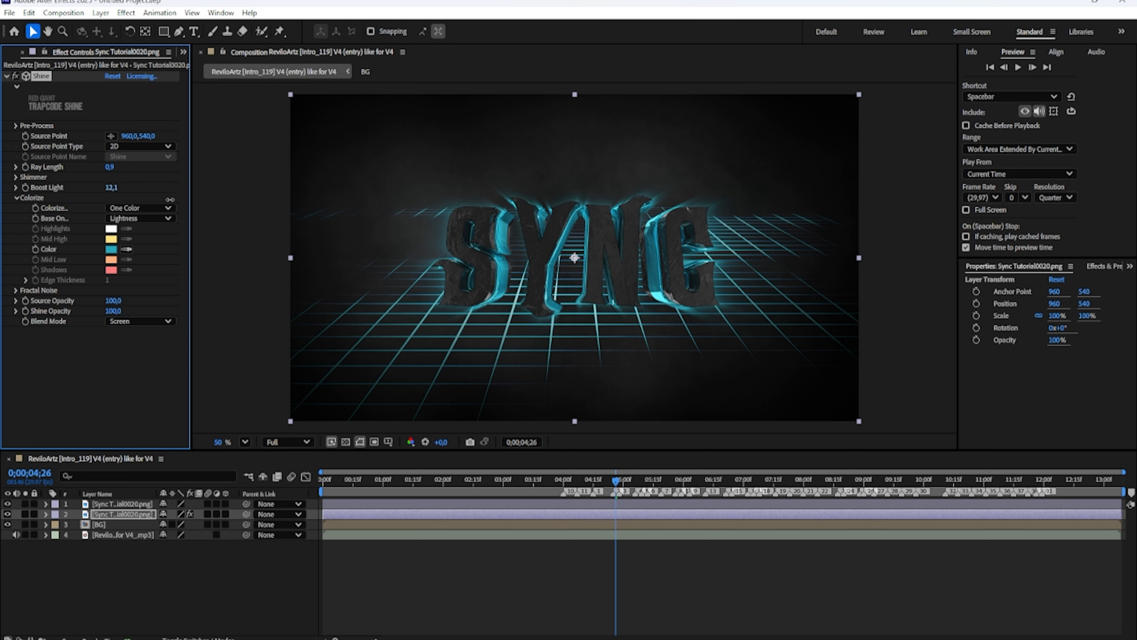
{"action": "left_click_drag", "start_coordinate": [117, 171], "coordinate": [118, 174]}
- Add Scale and Rotation keyframes to the lower Sync Tutorial0020.png layer at 0;00;04;00, and return to the first frame
{"action": "left_click", "coordinate": [45, 514]}
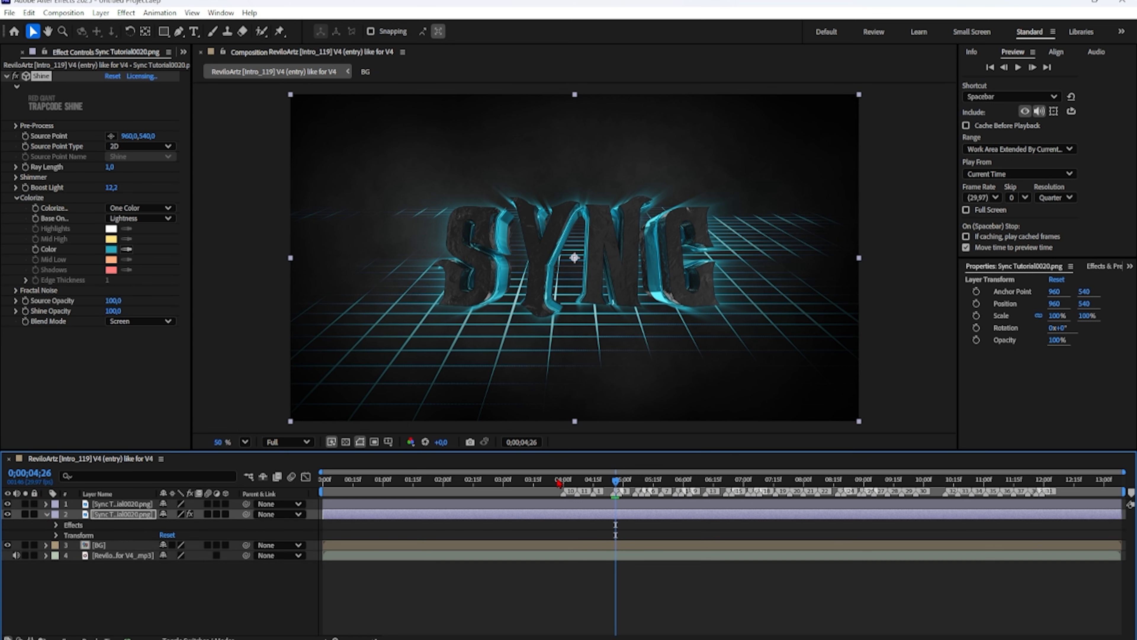
{"action": "left_click_drag", "start_coordinate": [559, 476], "coordinate": [565, 475]}
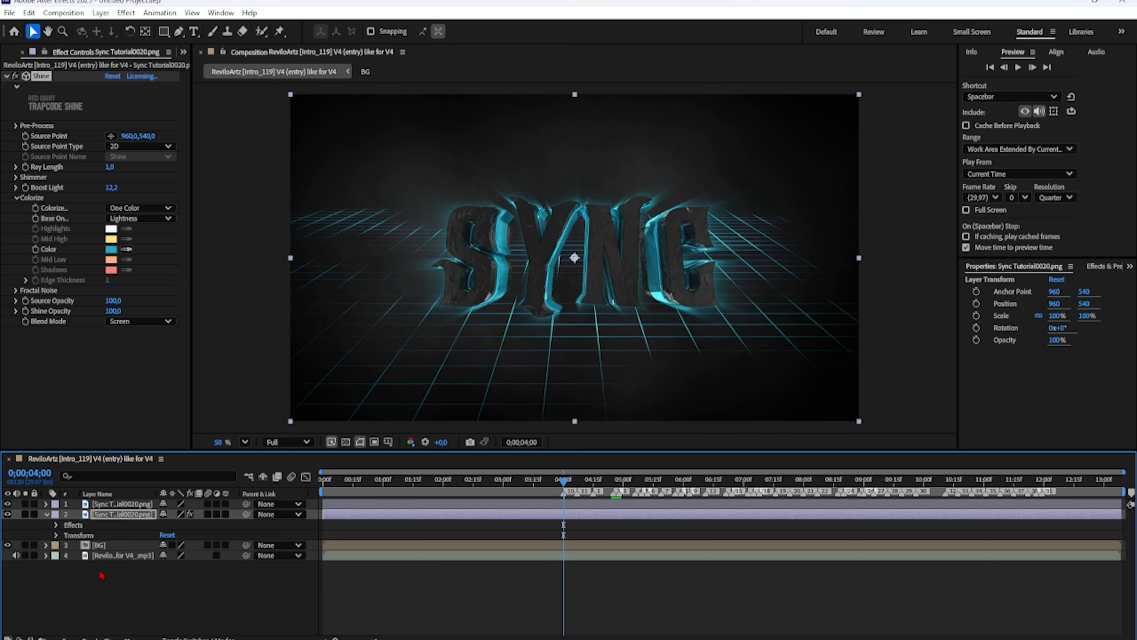
{"action": "left_click", "coordinate": [56, 535]}
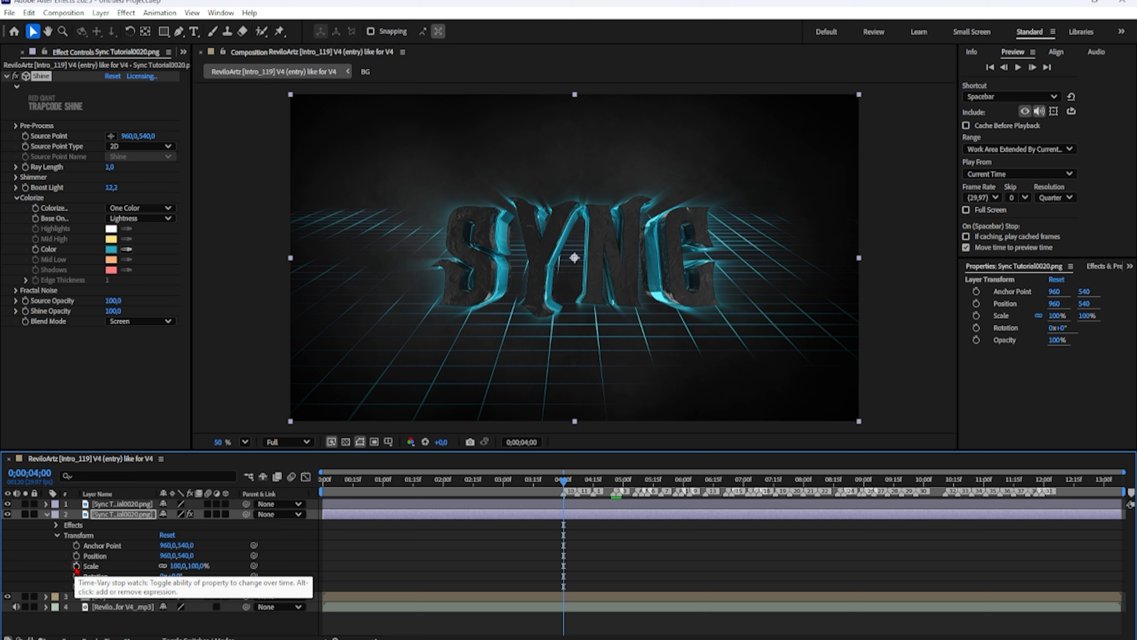
{"action": "left_click", "coordinate": [76, 566]}
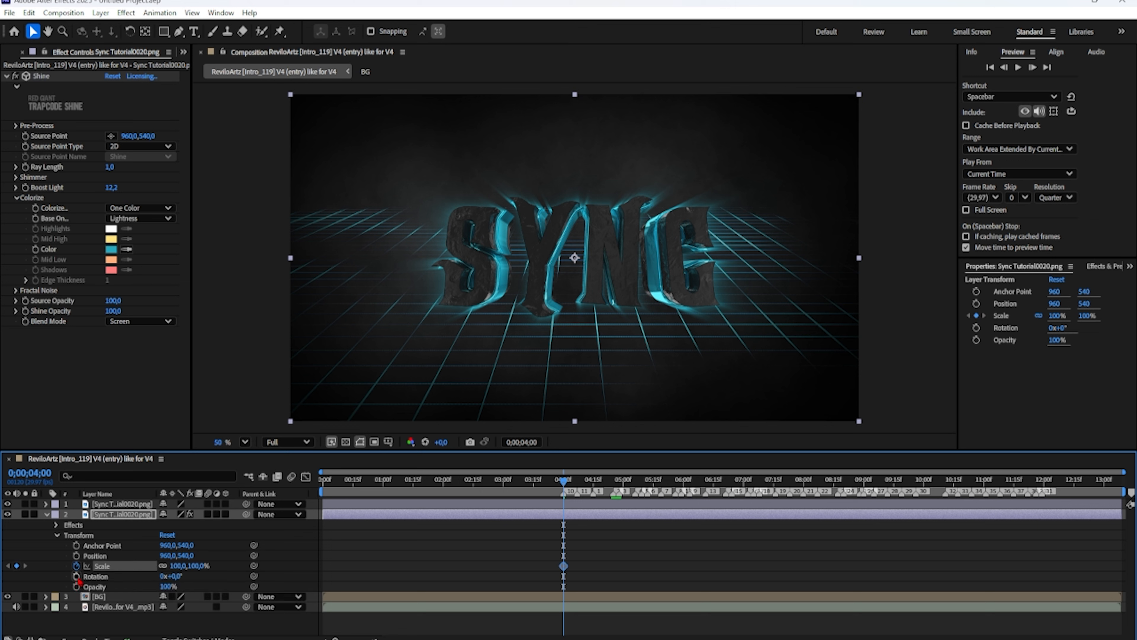
{"action": "left_click", "coordinate": [76, 576]}
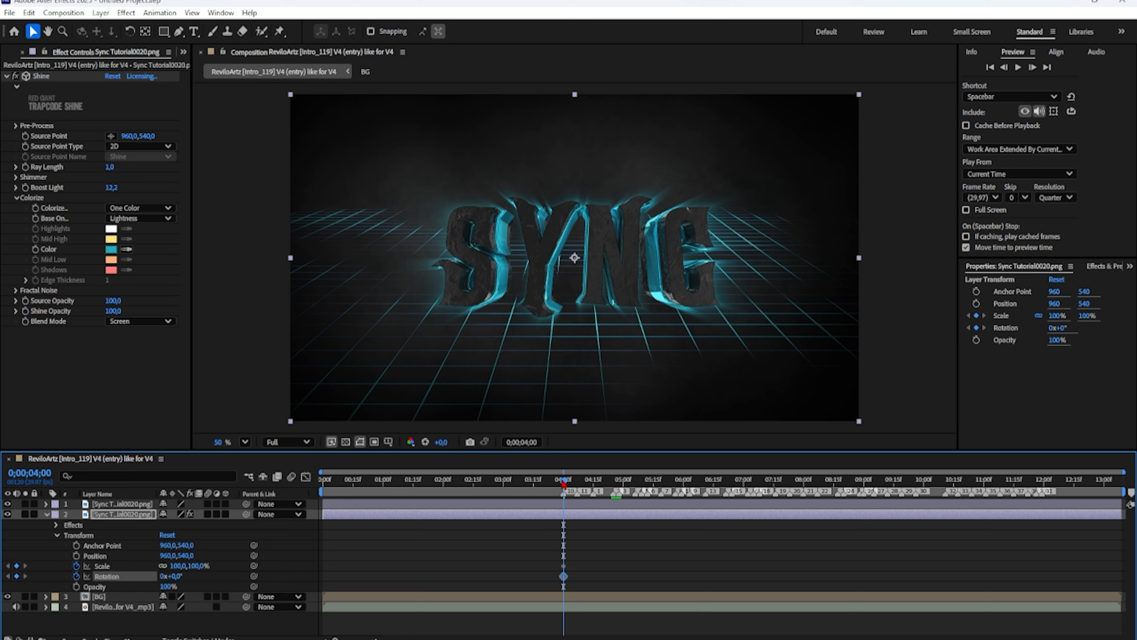
{"action": "left_click_drag", "start_coordinate": [563, 481], "coordinate": [315, 492]}
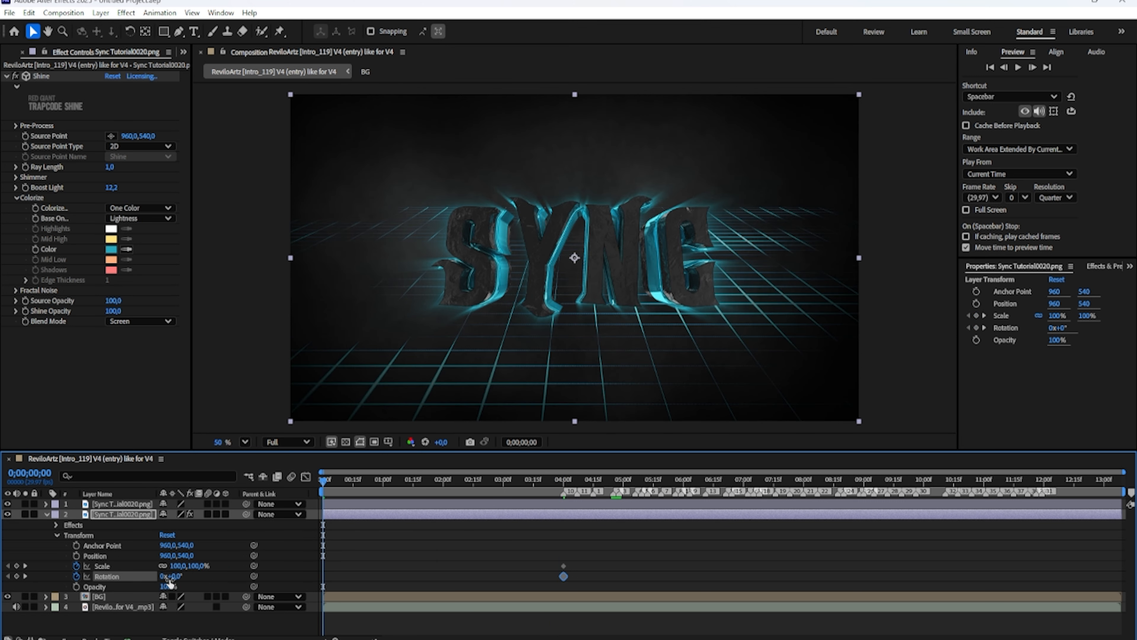
{"action": "mouse_move", "coordinate": [161, 577]}
{"action": "left_mouse_down"}
{"action": "mouse_move", "coordinate": [143, 577]}
{"action": "mouse_move", "coordinate": [211, 579]}
{"action": "mouse_move", "coordinate": [143, 581]}
{"action": "left_mouse_up"}
{"action": "left_click_drag", "start_coordinate": [177, 565], "coordinate": [152, 580]}
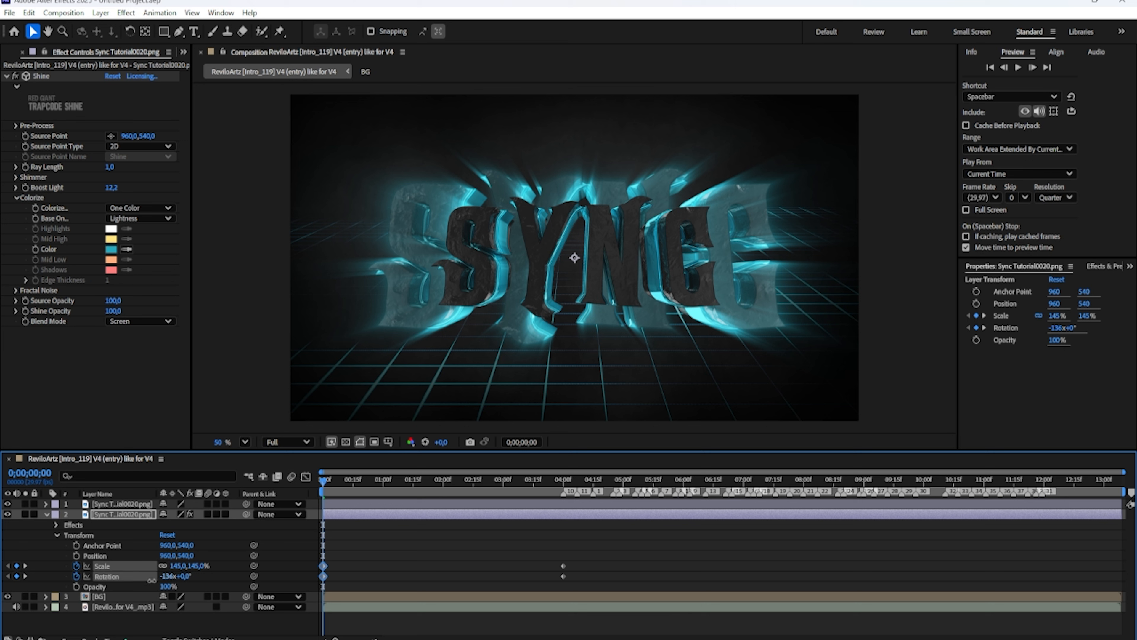
{"action": "left_click", "coordinate": [151, 580]}
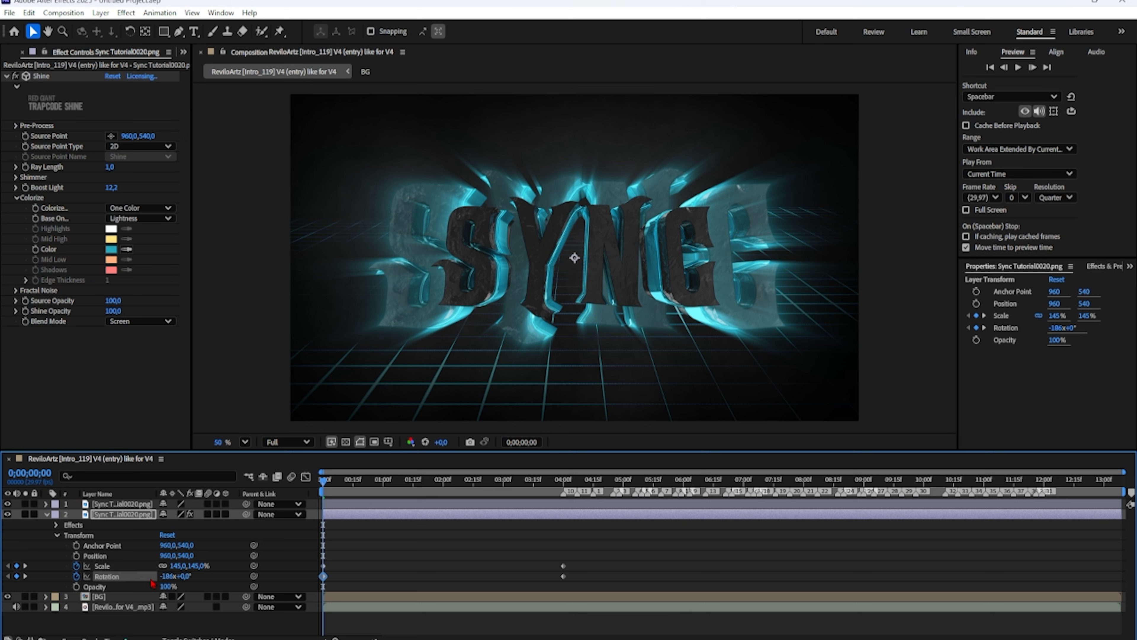
{"action": "mouse_move", "coordinate": [164, 576]}
{"action": "left_mouse_down"}
{"action": "mouse_move", "coordinate": [137, 576]}
{"action": "mouse_move", "coordinate": [185, 580]}
{"action": "left_mouse_up"}
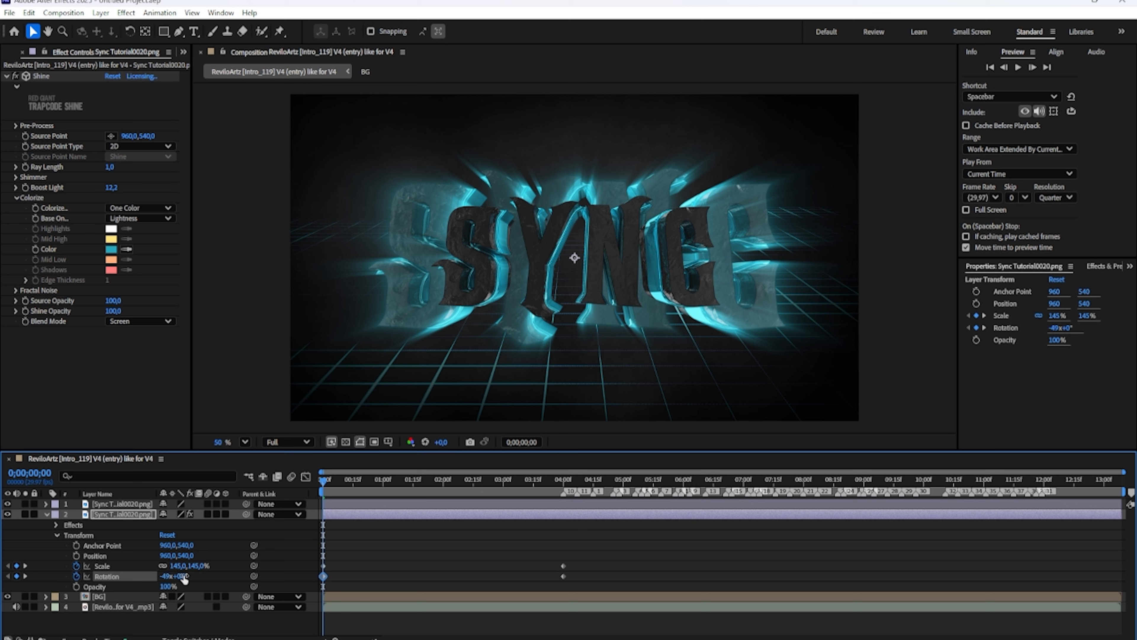
{"action": "left_click", "coordinate": [168, 577]}
{"action": "type", "text": "0"}
{"action": "key", "text": "Return"}
- Set the lower text layer's Rotation to -200° and Scale to 0% at the first frame
{"action": "left_click_drag", "start_coordinate": [175, 576], "coordinate": [78, 597]}
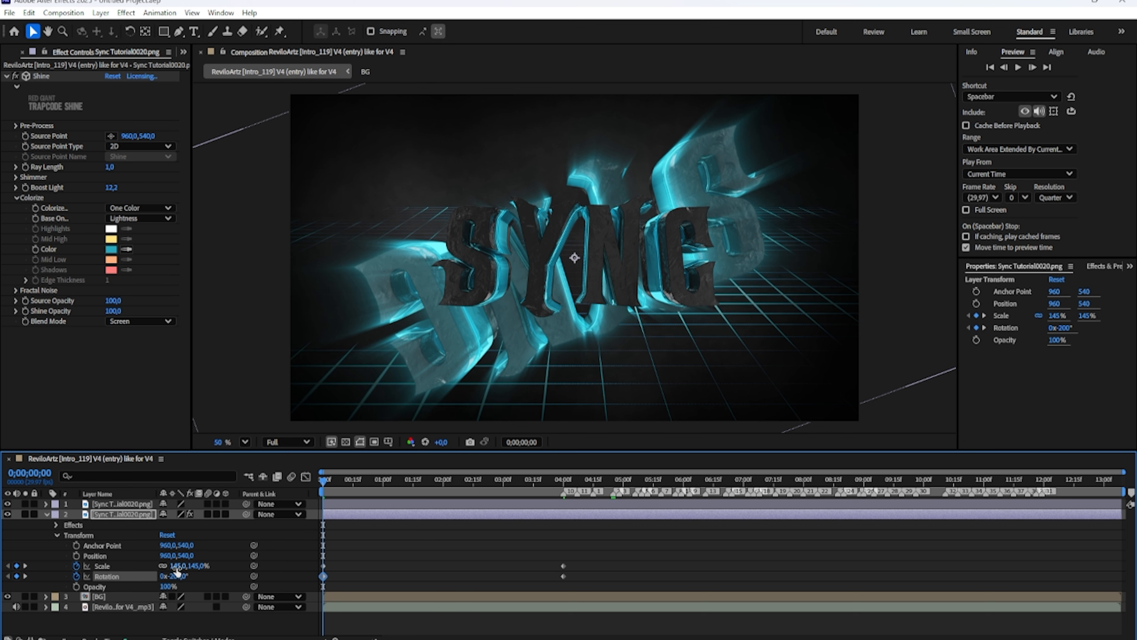
{"action": "left_click_drag", "start_coordinate": [174, 568], "coordinate": [109, 575]}
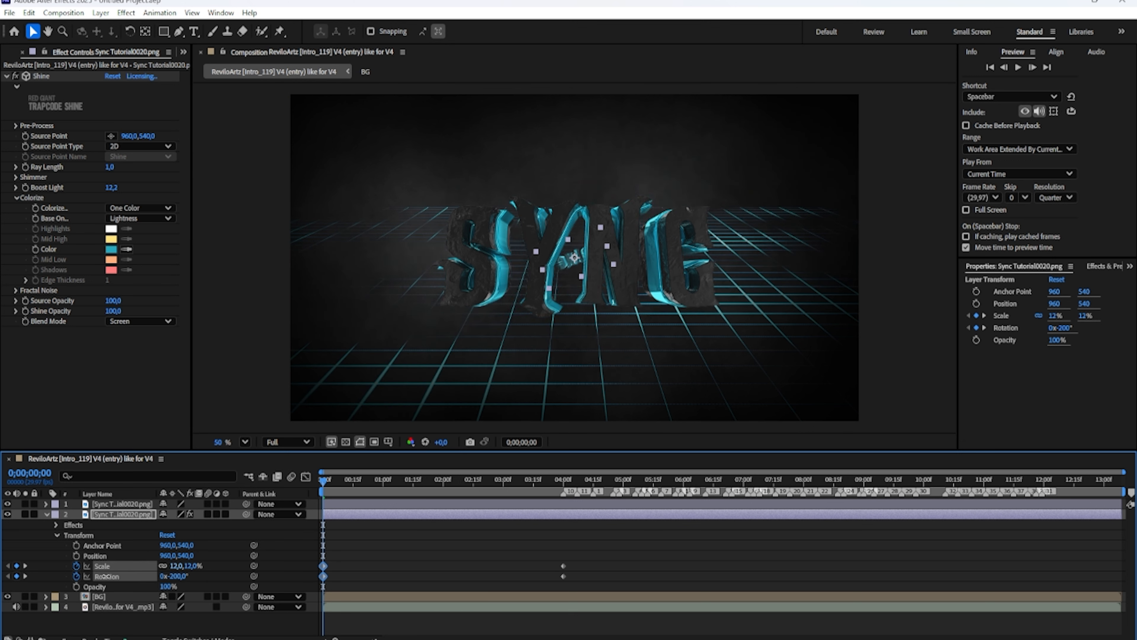
{"action": "left_click", "coordinate": [174, 567]}
{"action": "type", "text": "0"}
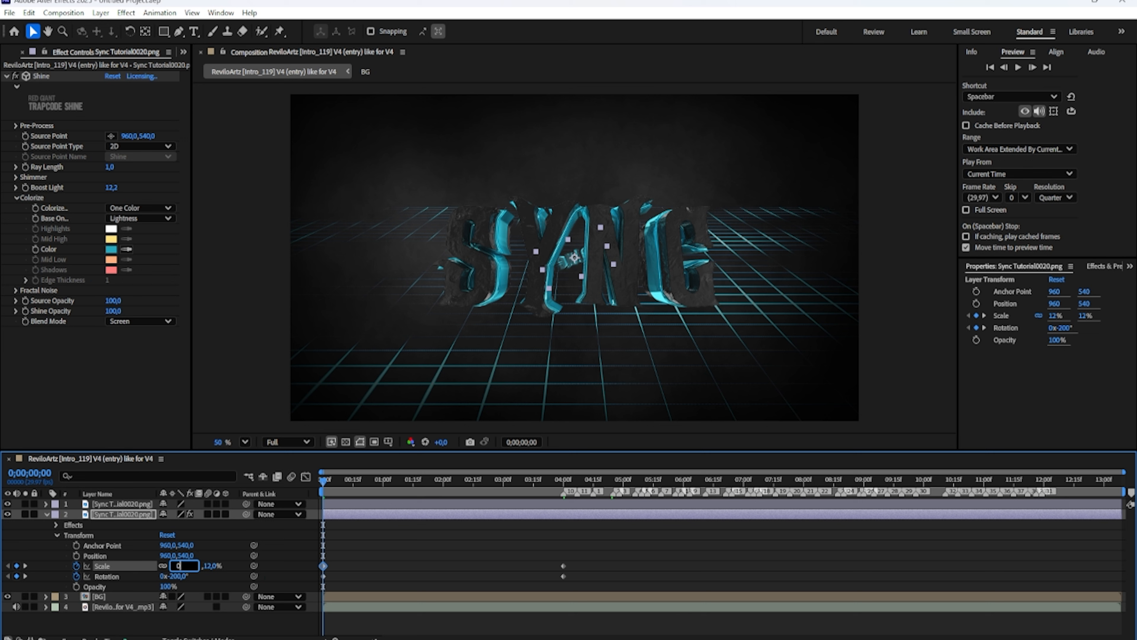
{"action": "key", "text": "Return"}
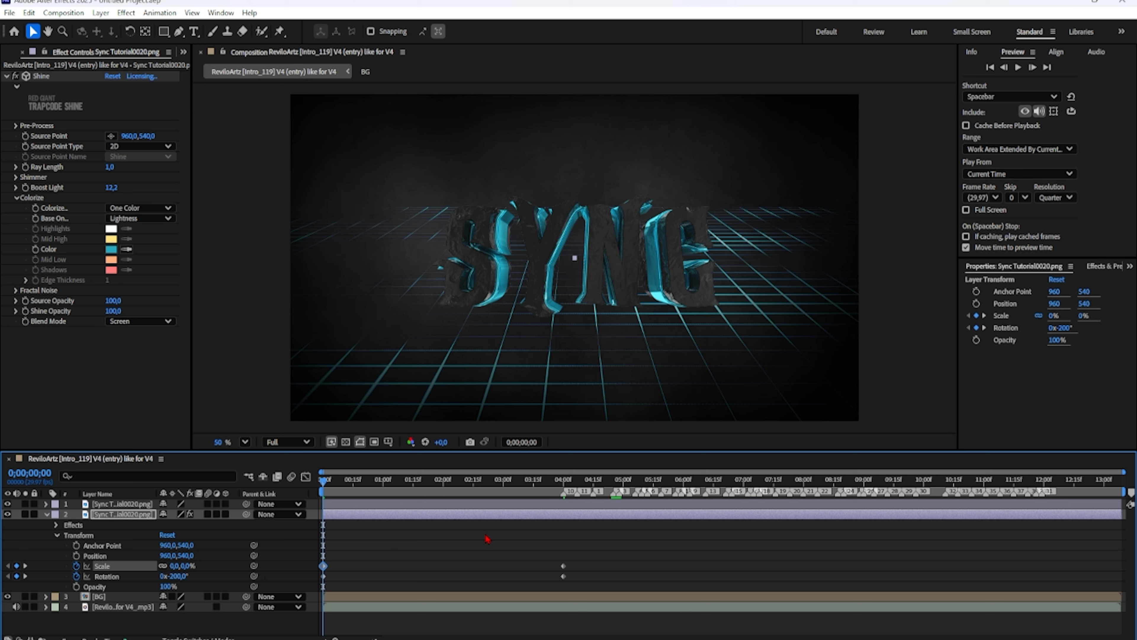
- Add Scale and Rotation keyframes to the upper Sync Tutorial0020.png layer at 0;00;04;00
{"action": "left_click", "coordinate": [46, 504]}
{"action": "left_click", "coordinate": [56, 515]}
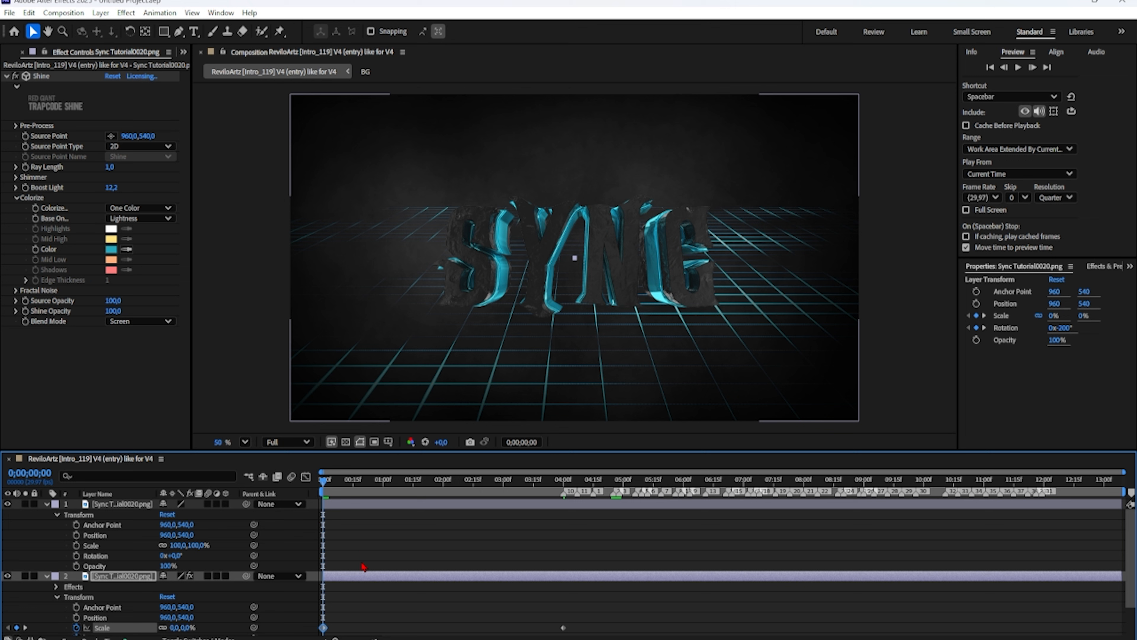
{"action": "left_click", "coordinate": [562, 483]}
{"action": "left_click_drag", "start_coordinate": [563, 485], "coordinate": [565, 483]}
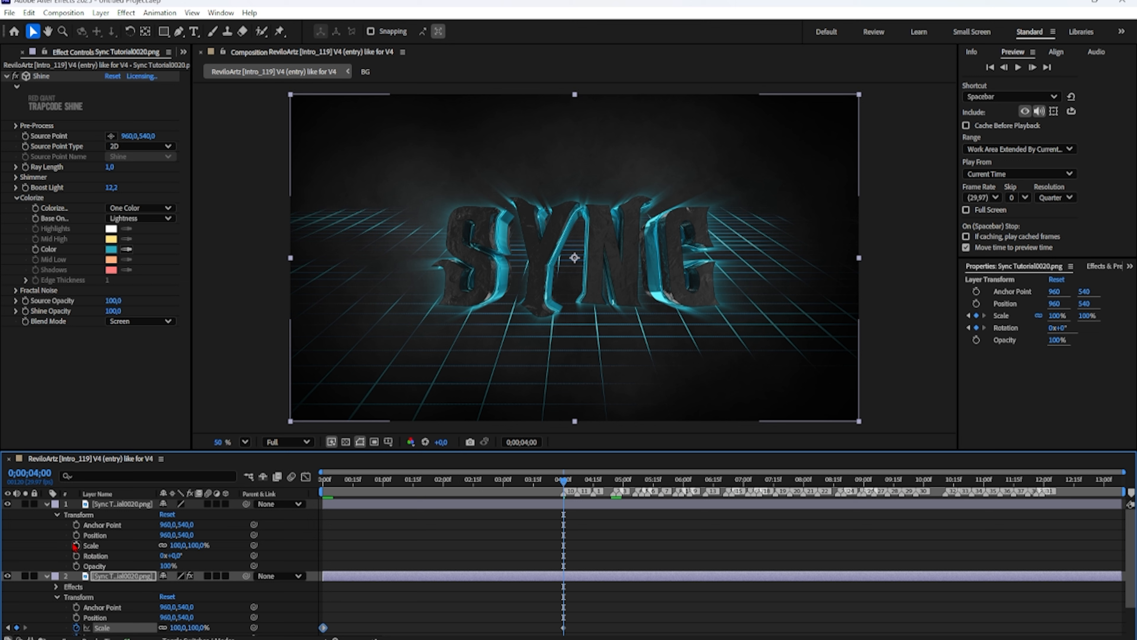
{"action": "left_click", "coordinate": [76, 545]}
{"action": "left_click", "coordinate": [76, 556]}
- Set the upper text layer's Rotation to -200° and Scale to 0% at the first frame
{"action": "key", "text": "Home"}
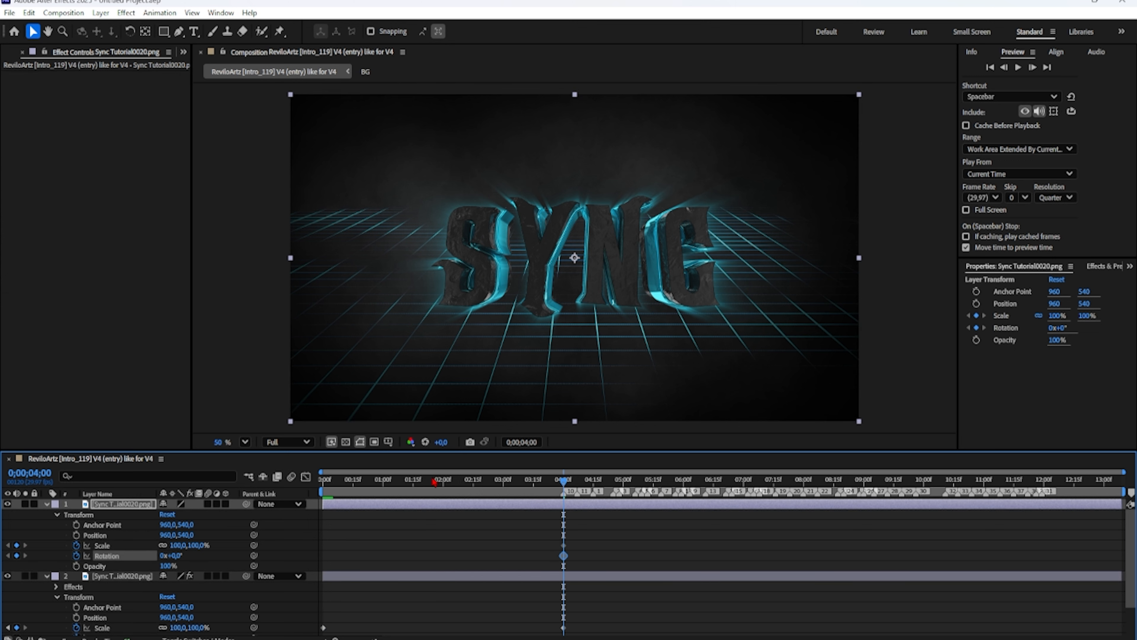
{"action": "left_click", "coordinate": [177, 545]}
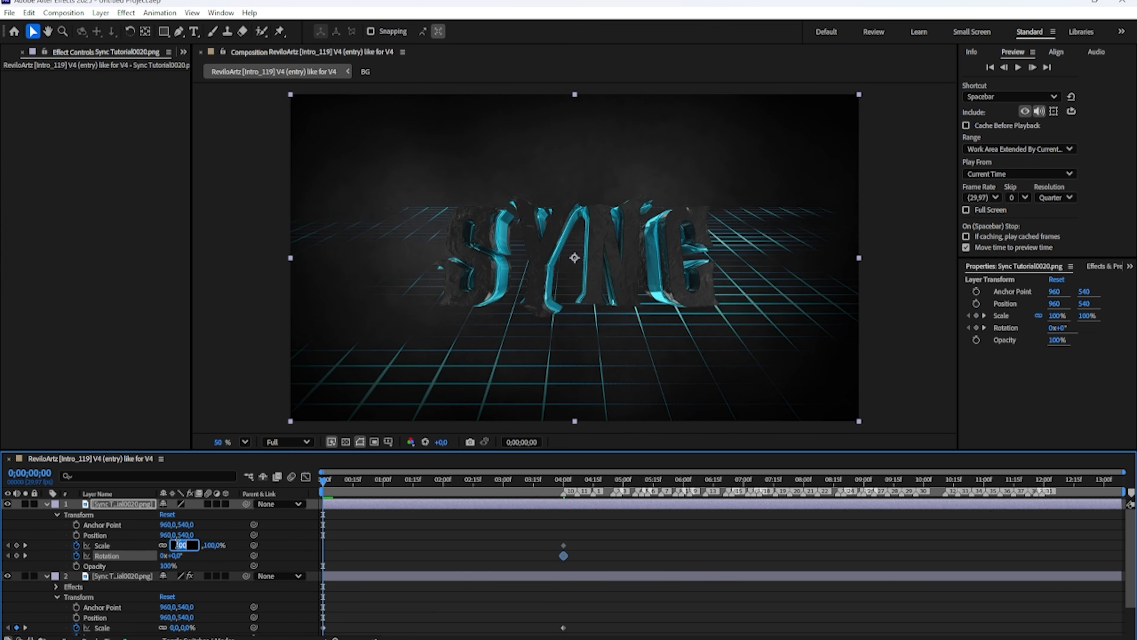
{"action": "left_click", "coordinate": [176, 556]}
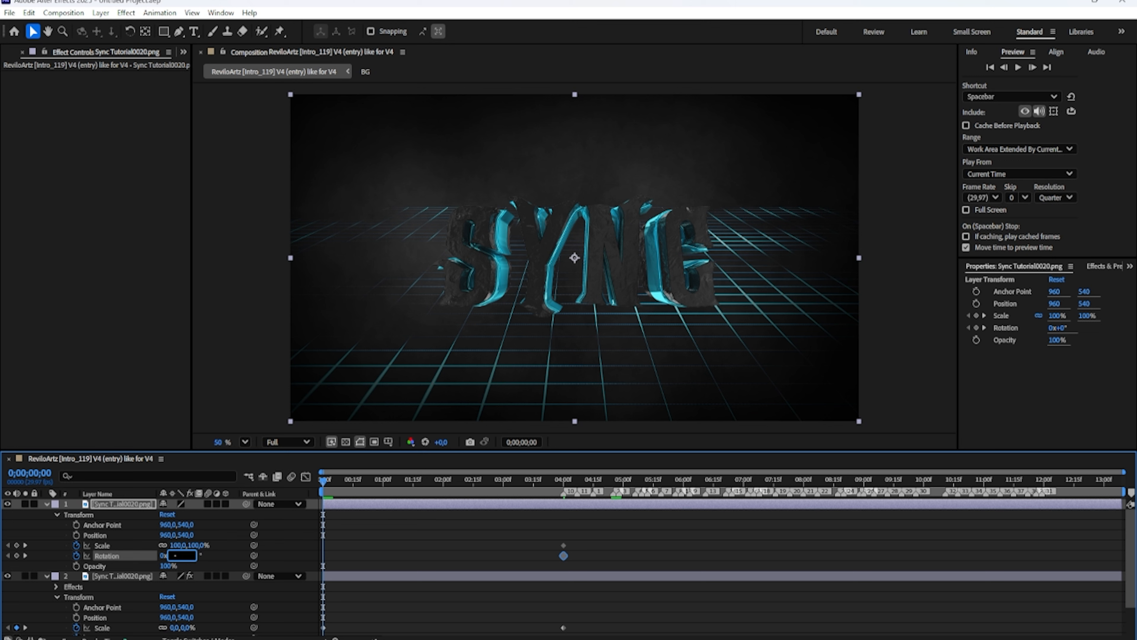
{"action": "type", "text": "-200"}
{"action": "key", "text": "Return"}
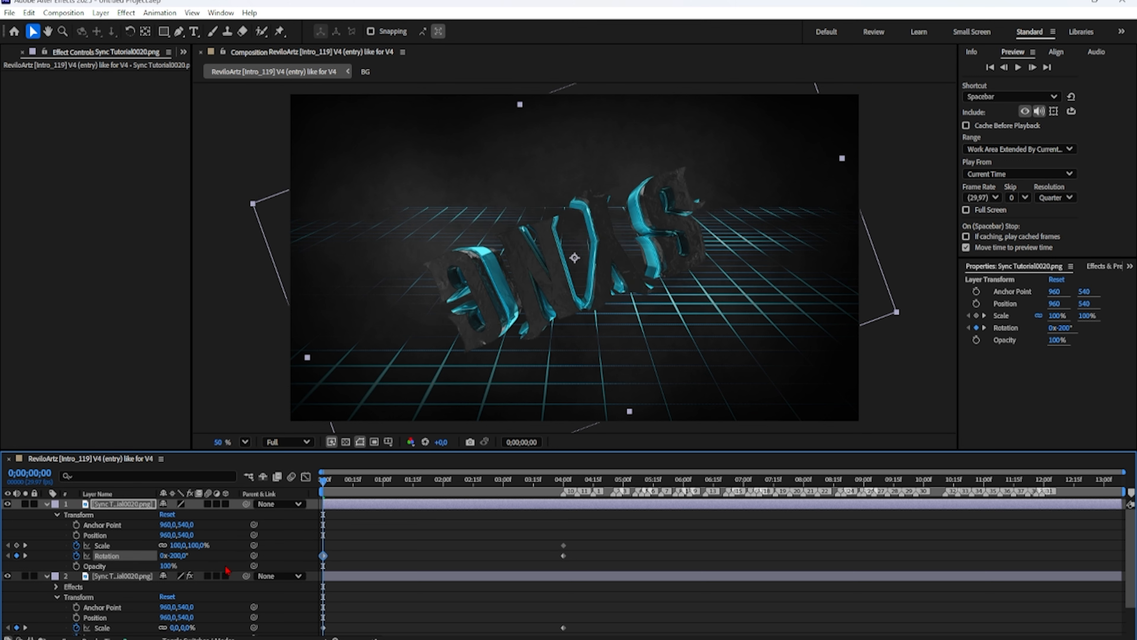
{"action": "left_click", "coordinate": [178, 544]}
{"action": "type", "text": "0"}
{"action": "key", "text": "Return"}
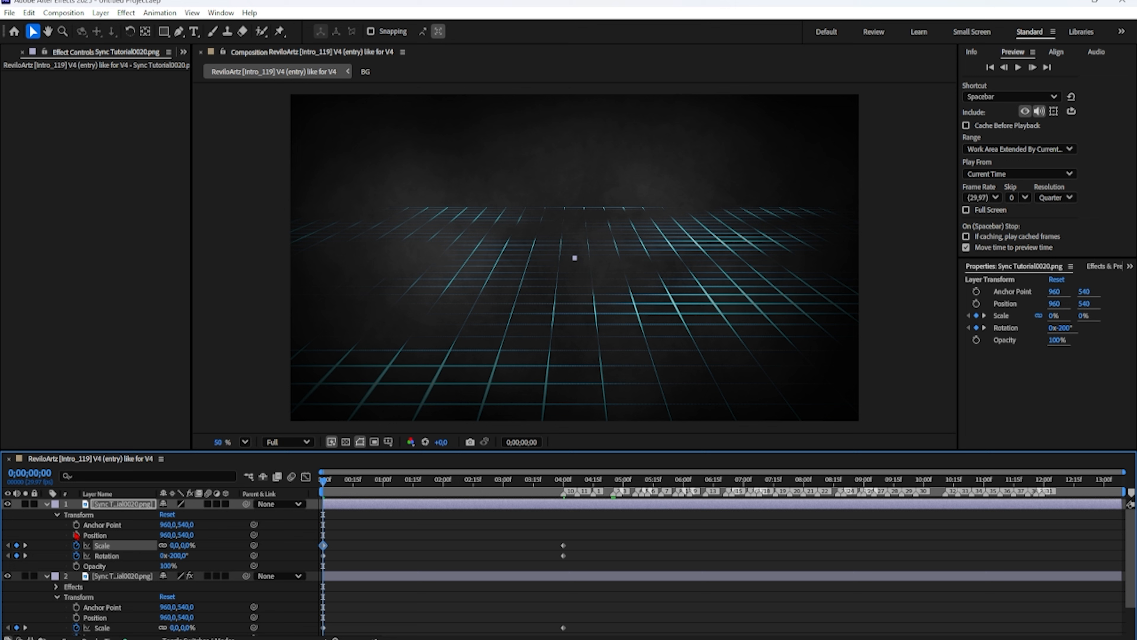
- Collapse both text layers' properties and preview the spinning text entrance from the first frame
{"action": "left_click", "coordinate": [46, 504]}
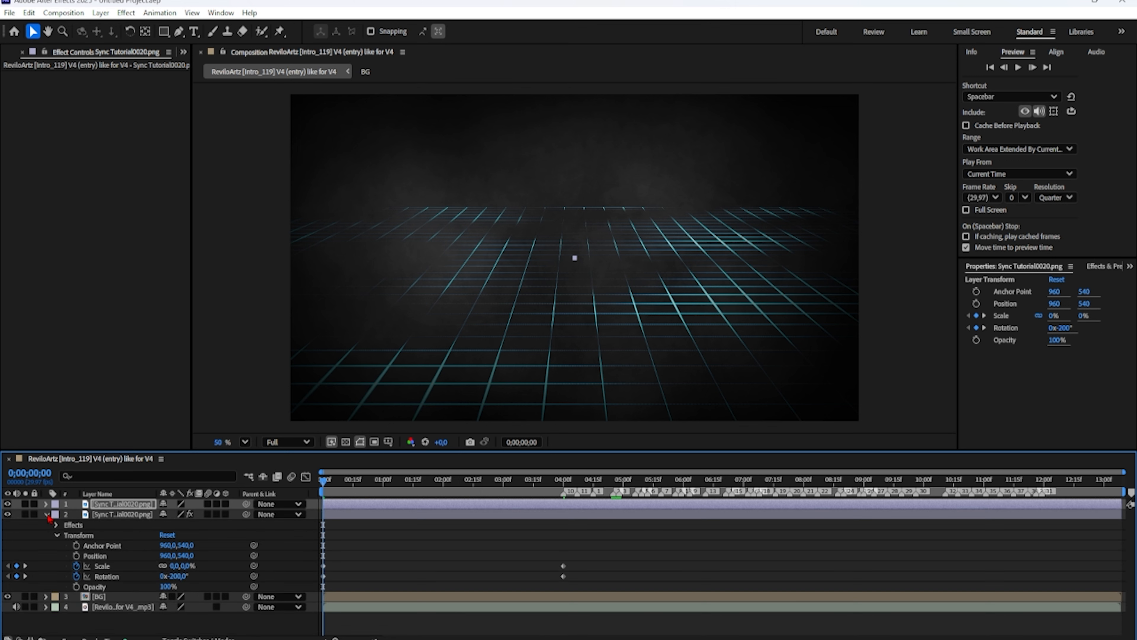
{"action": "left_click", "coordinate": [47, 514]}
{"action": "key", "text": "h"}
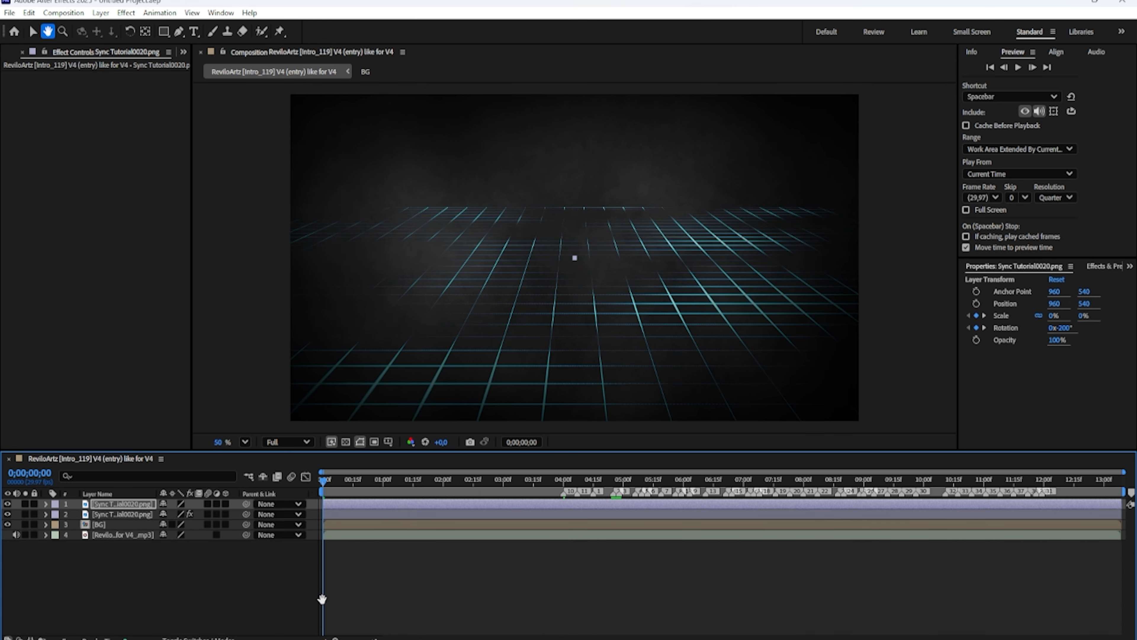
{"action": "key", "text": "space"}
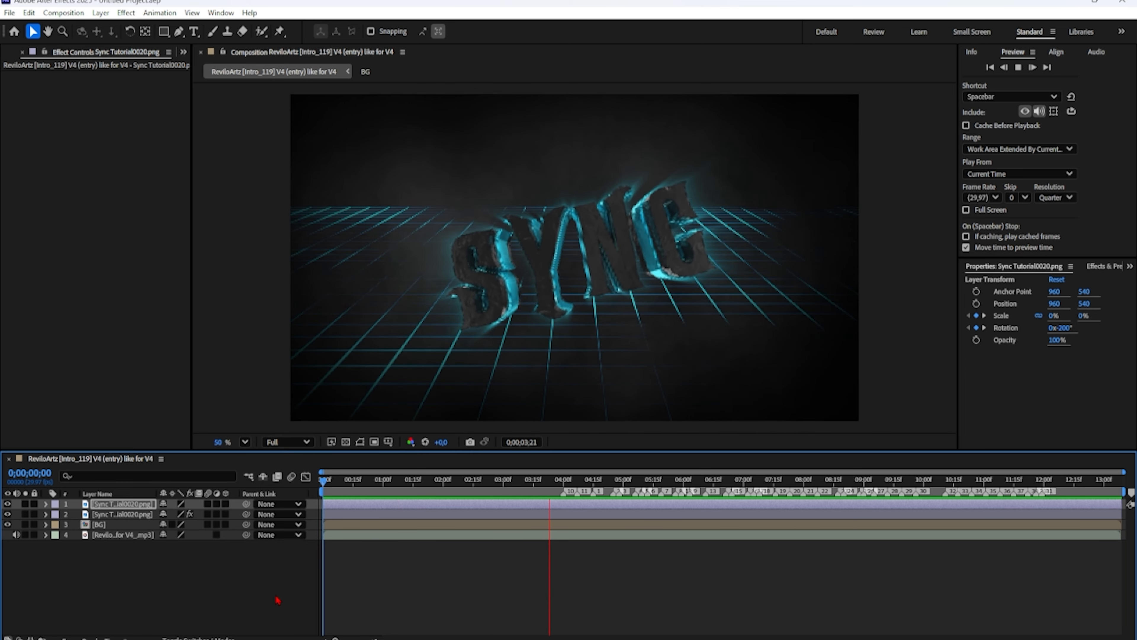
{"action": "key", "text": "space"}
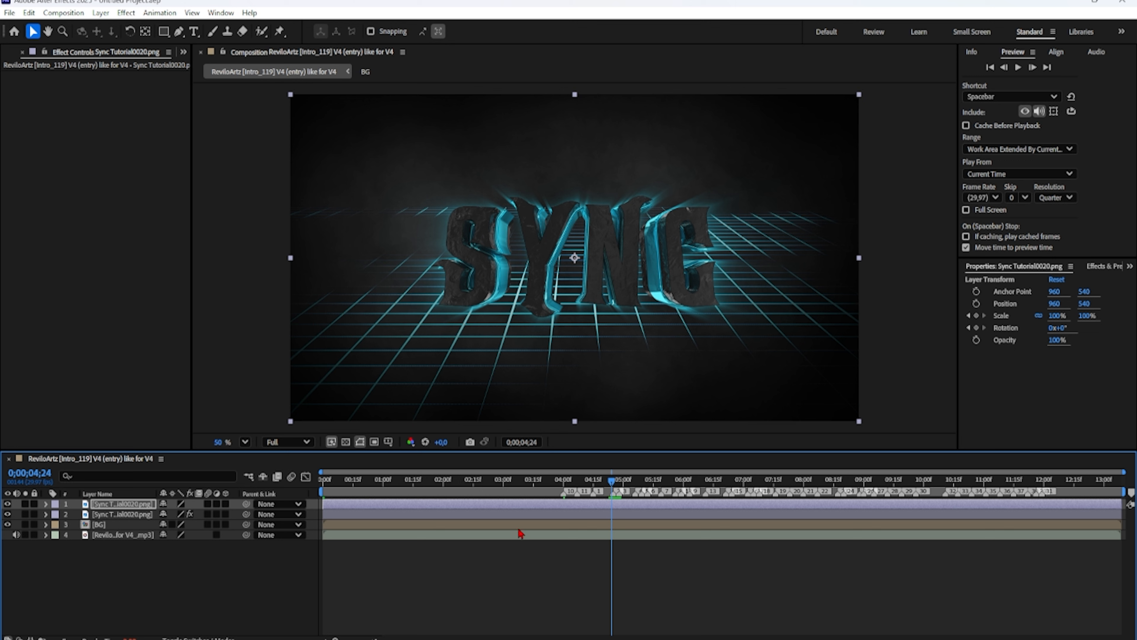
- Add holding Scale and Rotation keyframes to the lower text layer at 0;00;11;29
{"action": "left_click_drag", "start_coordinate": [520, 479], "coordinate": [1043, 478]}
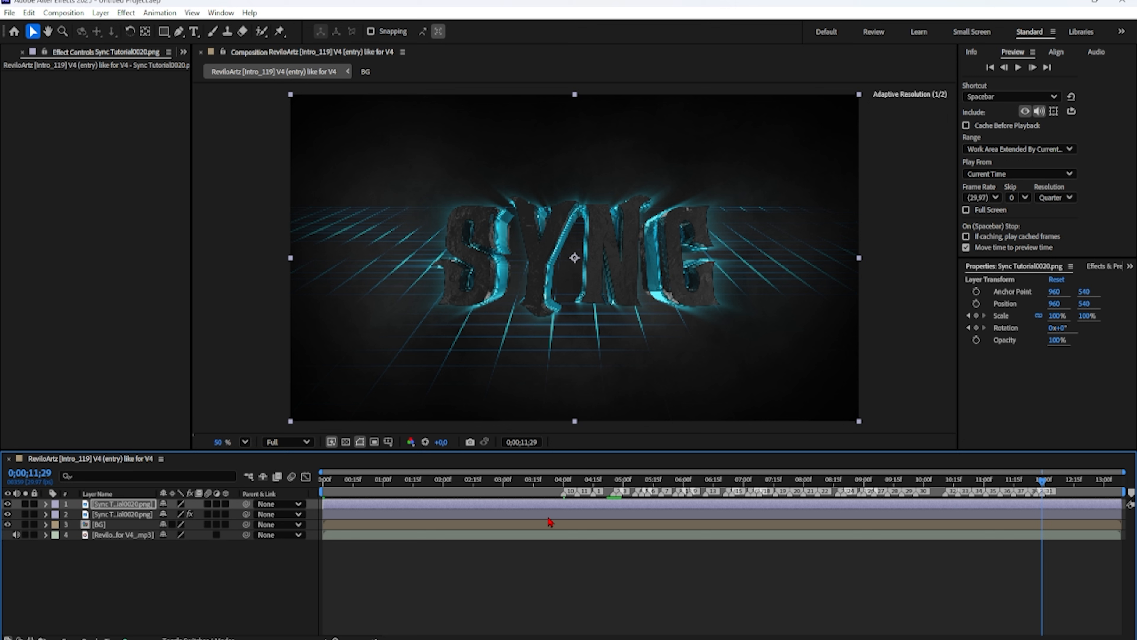
{"action": "left_click", "coordinate": [45, 514]}
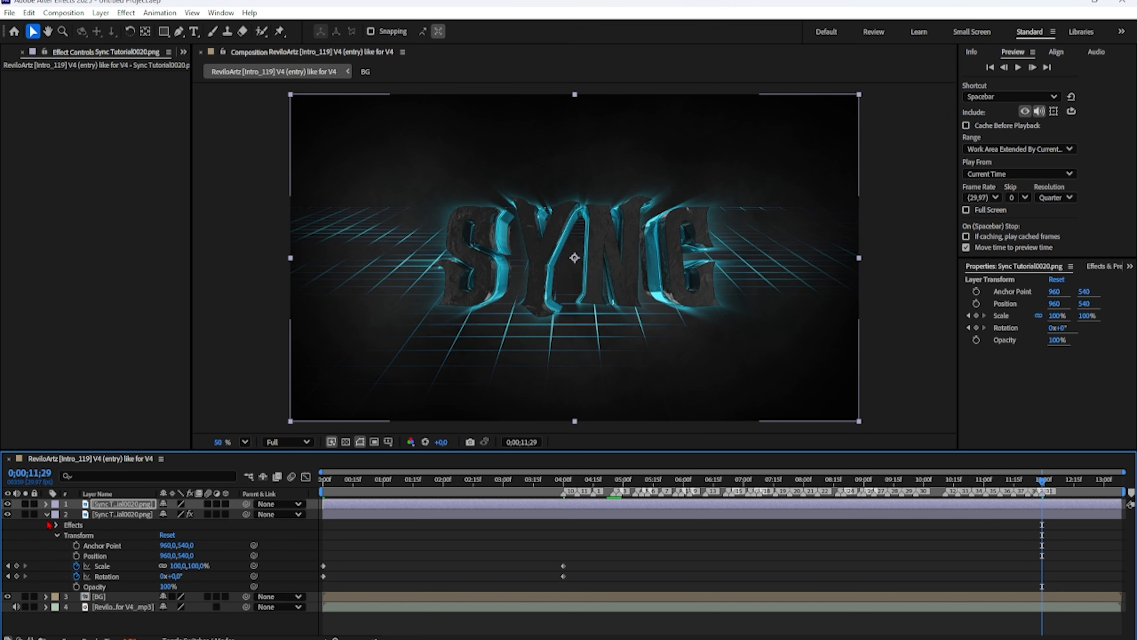
{"action": "left_click", "coordinate": [17, 566]}
{"action": "left_click", "coordinate": [17, 576]}
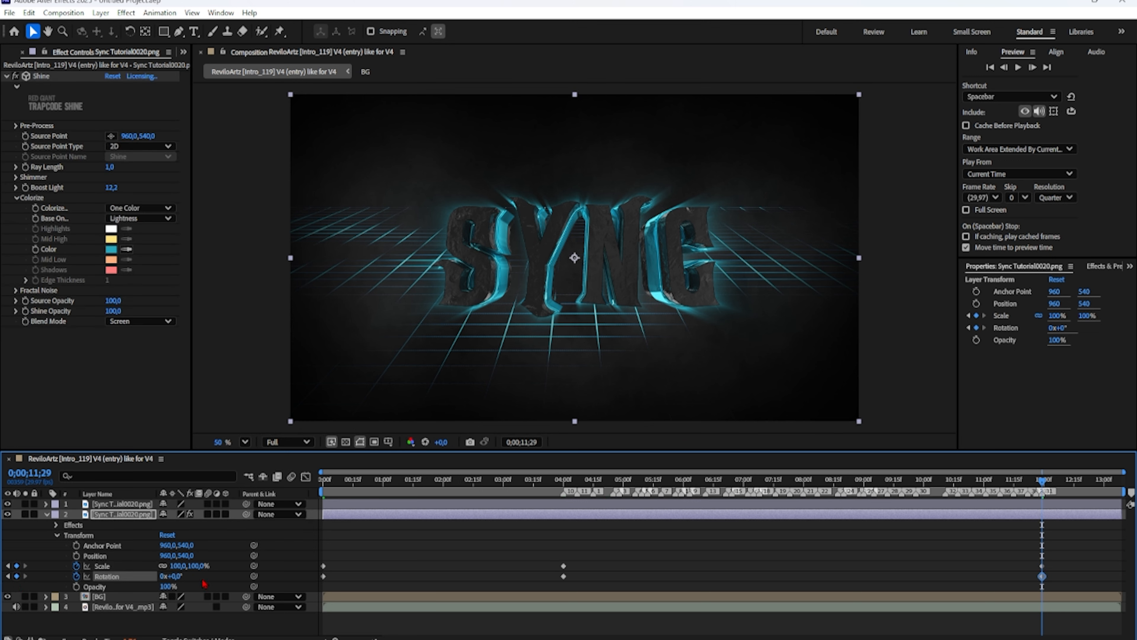
- Set the lower text layer's Rotation to 200° and Scale to 0% at 0;00;13;08
{"action": "left_click_drag", "start_coordinate": [1043, 480], "coordinate": [1121, 483]}
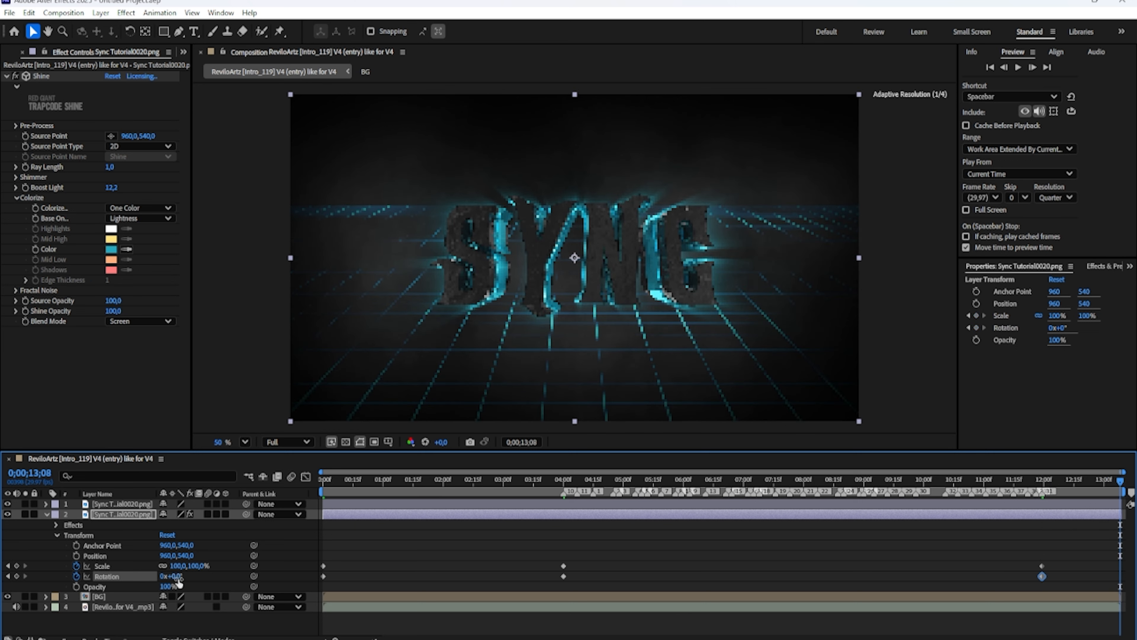
{"action": "left_click_drag", "start_coordinate": [179, 576], "coordinate": [296, 582]}
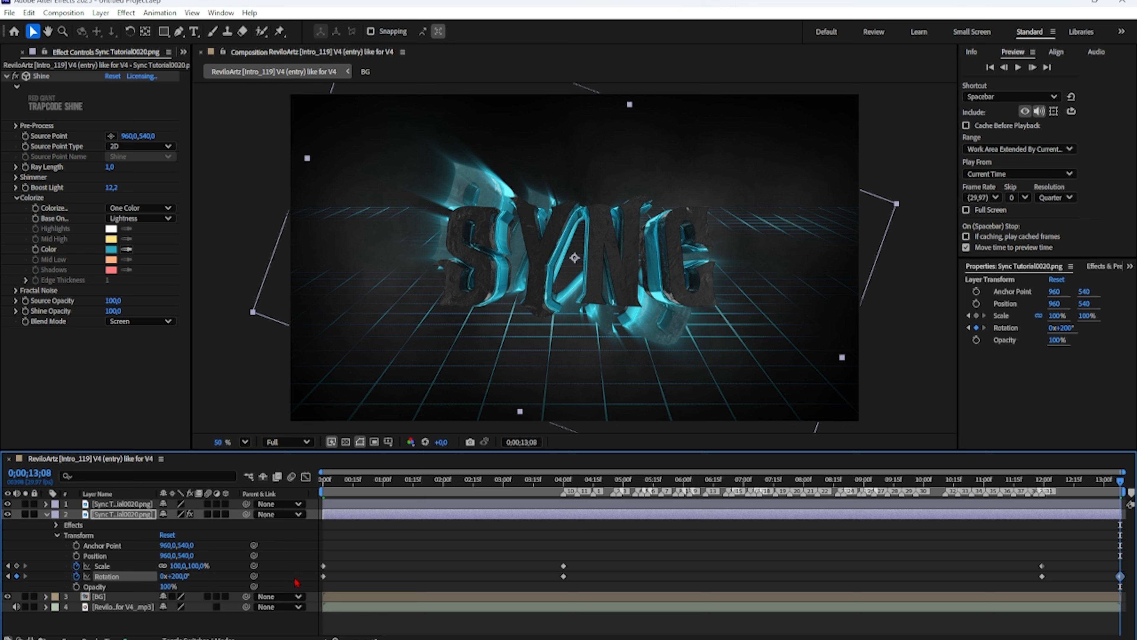
{"action": "left_click", "coordinate": [180, 566]}
{"action": "type", "text": "0"}
{"action": "key", "text": "Return"}
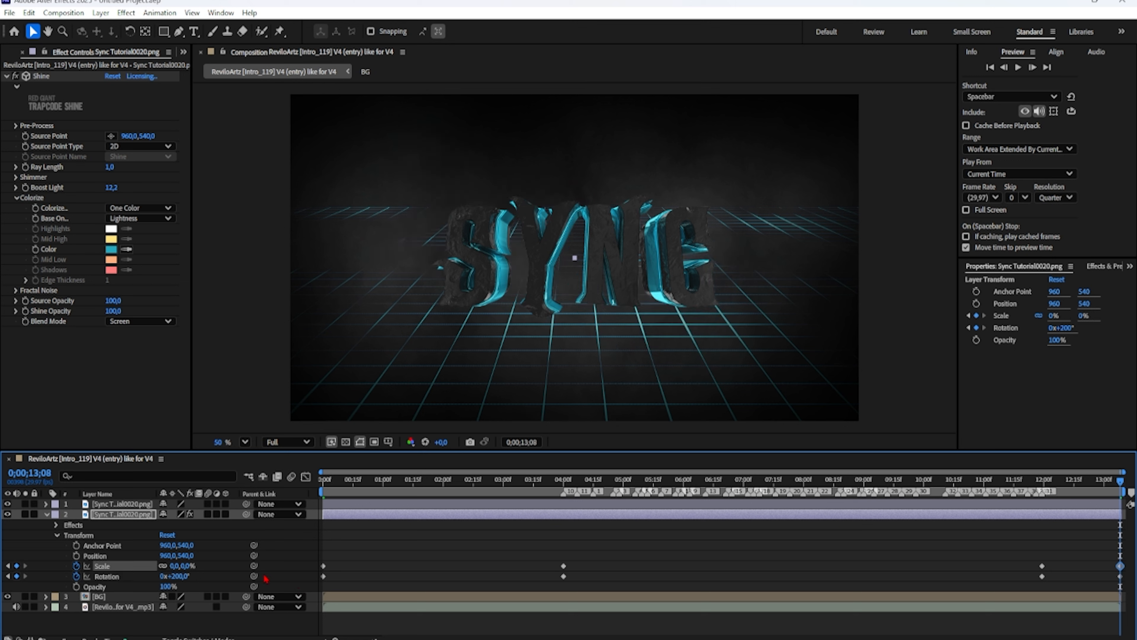
- Add holding Rotation and Scale keyframes to the upper text layer at 0;00;11;29
{"action": "left_click", "coordinate": [55, 534]}
{"action": "left_click", "coordinate": [47, 503]}
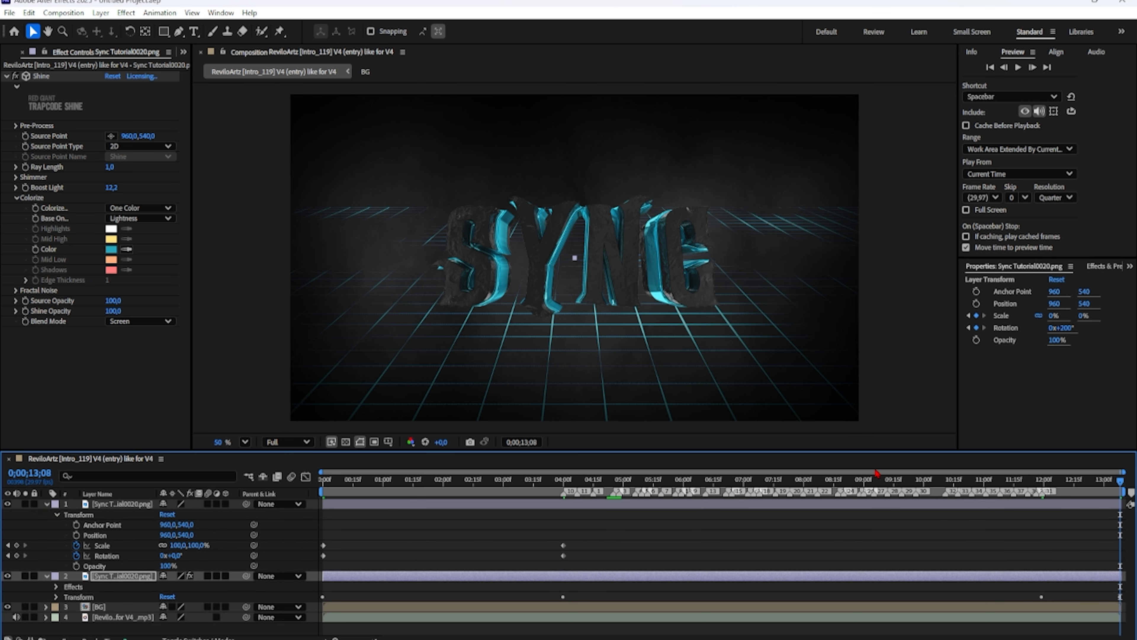
{"action": "left_click_drag", "start_coordinate": [1052, 479], "coordinate": [1043, 481]}
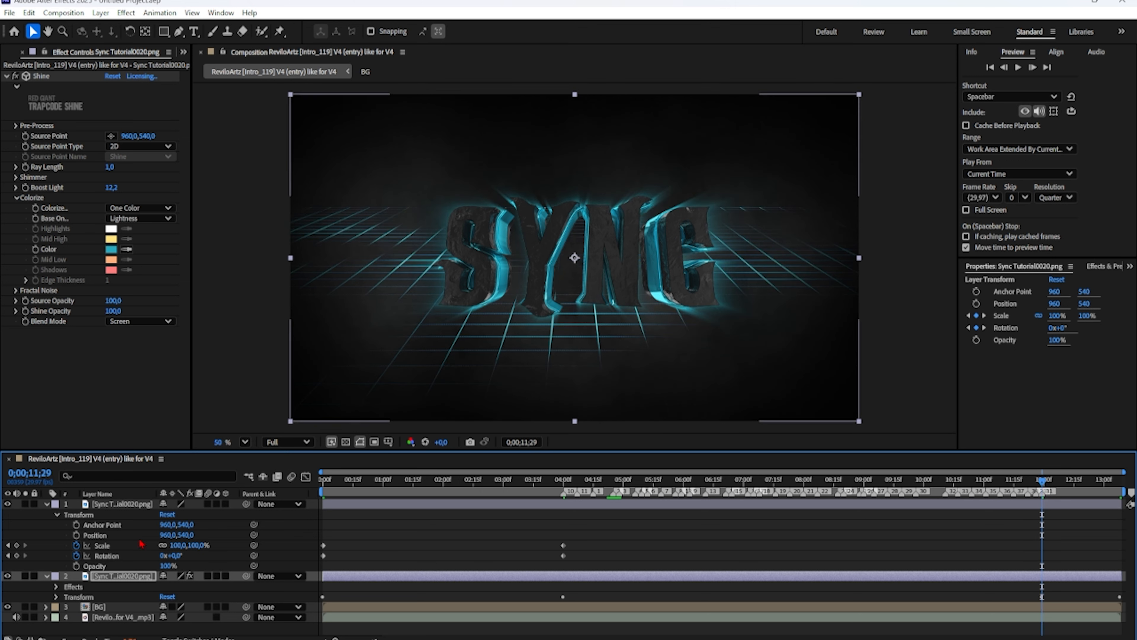
{"action": "left_click", "coordinate": [16, 556]}
{"action": "left_click", "coordinate": [16, 546]}
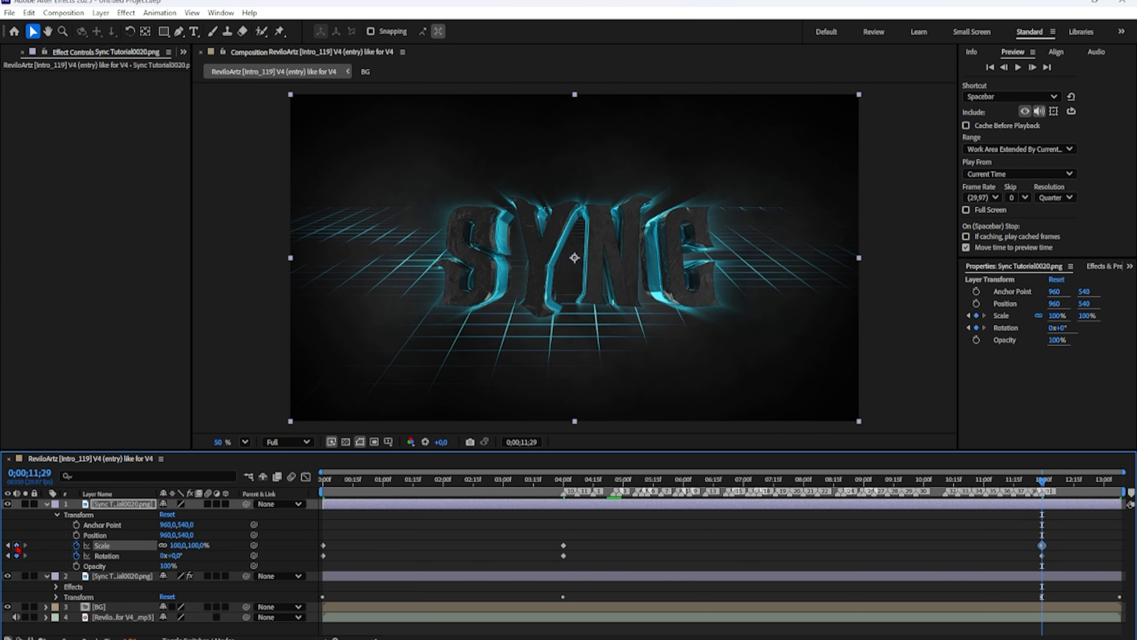
- Set the upper text layer's Rotation to 200° and Scale to 0% at 0;00;13;08
{"action": "left_click_drag", "start_coordinate": [1077, 484], "coordinate": [1129, 482]}
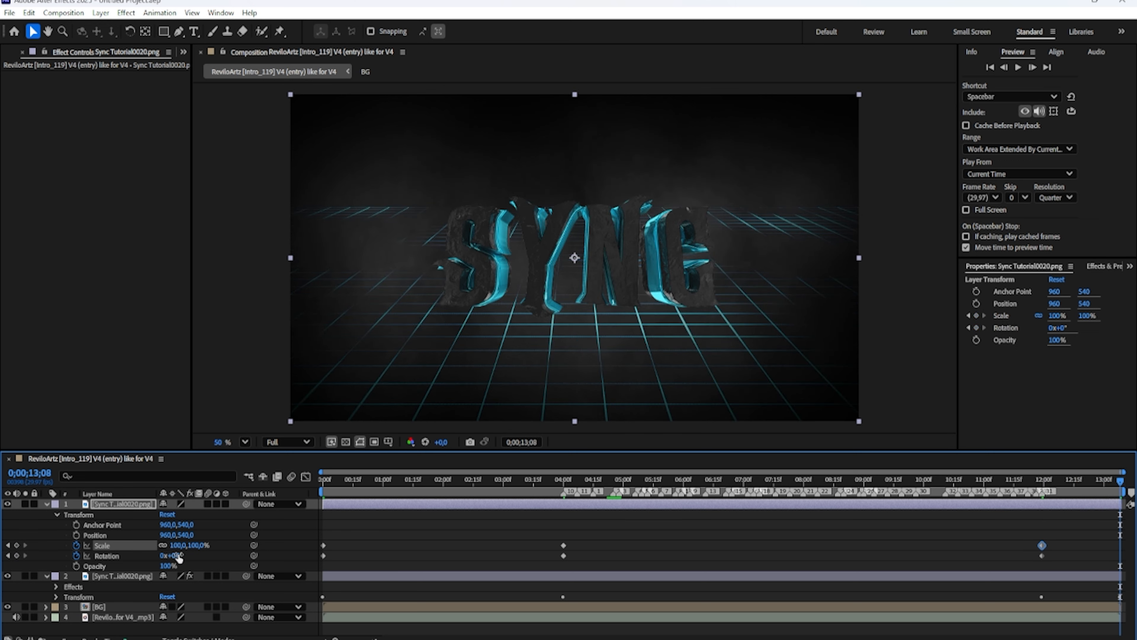
{"action": "left_click", "coordinate": [178, 556]}
{"action": "type", "text": "200"}
{"action": "key", "text": "Return"}
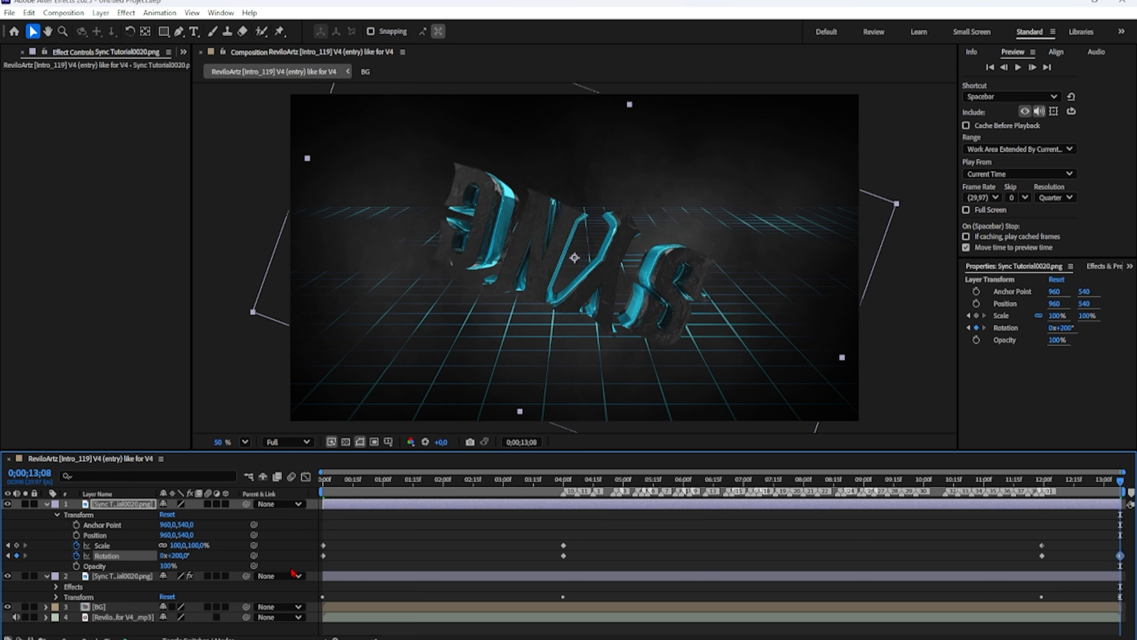
{"action": "left_click", "coordinate": [178, 545]}
{"action": "type", "text": "0"}
{"action": "key", "text": "Return"}
- Return to the first frame and collapse both text layers' properties
{"action": "left_click_drag", "start_coordinate": [1023, 481], "coordinate": [509, 504]}
{"action": "key", "text": "Home"}
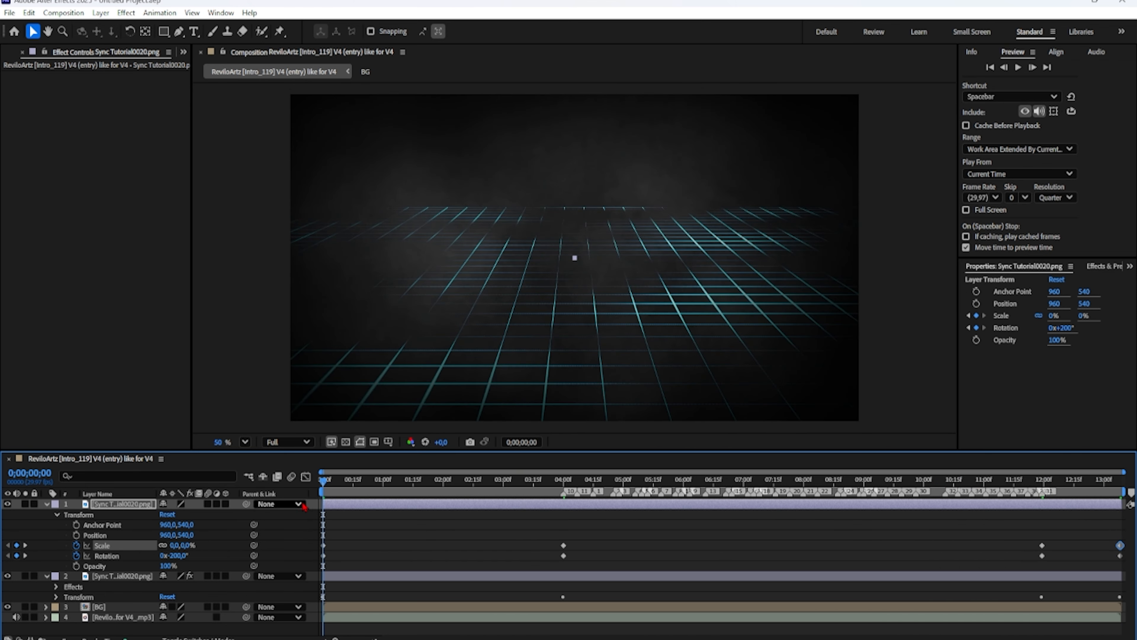
{"action": "left_click", "coordinate": [47, 504]}
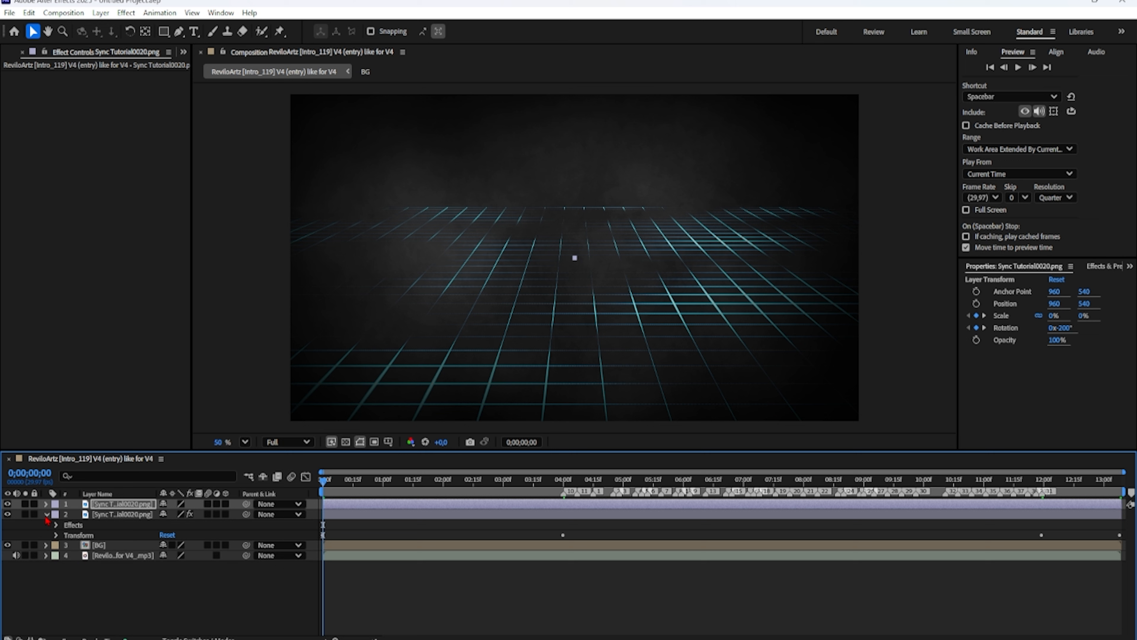
{"action": "left_click", "coordinate": [46, 514]}
{"action": "left_click", "coordinate": [121, 524]}
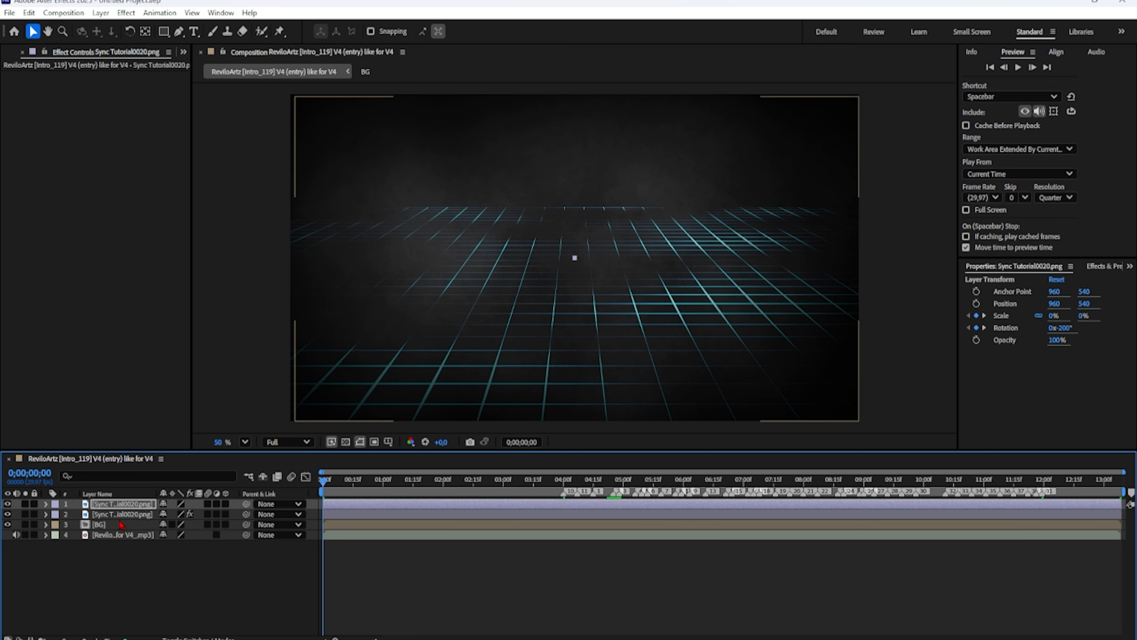
{"action": "left_click", "coordinate": [141, 591]}
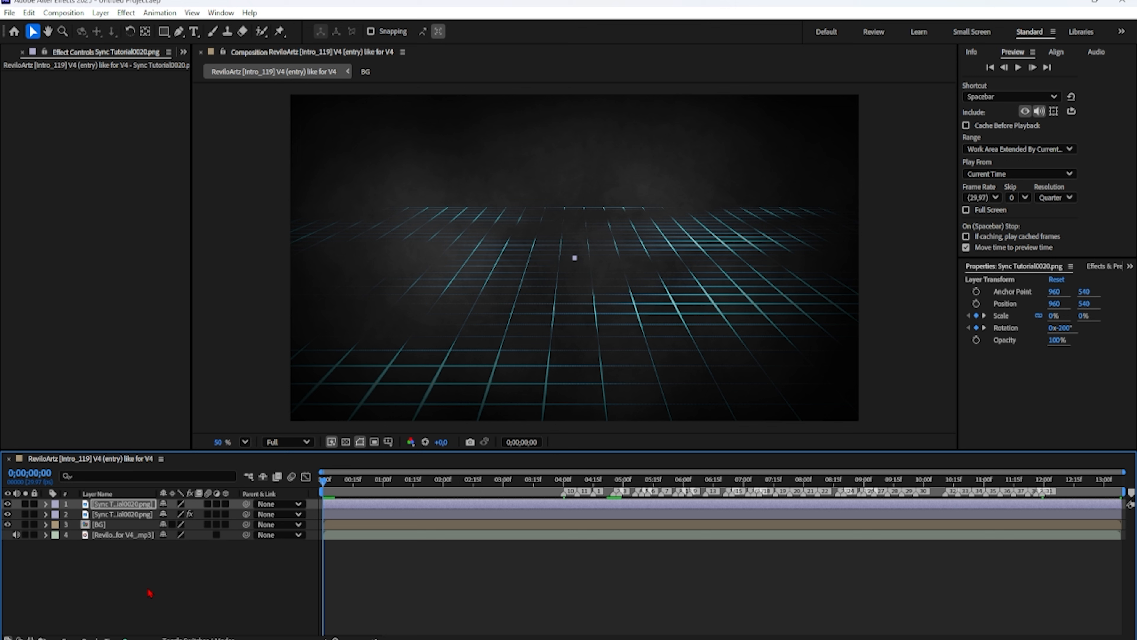
- Add an adjustment layer above the text layers with the playhead at 0;00;04;00 and rename it Sync
{"action": "left_click", "coordinate": [558, 478]}
{"action": "left_click", "coordinate": [564, 481]}
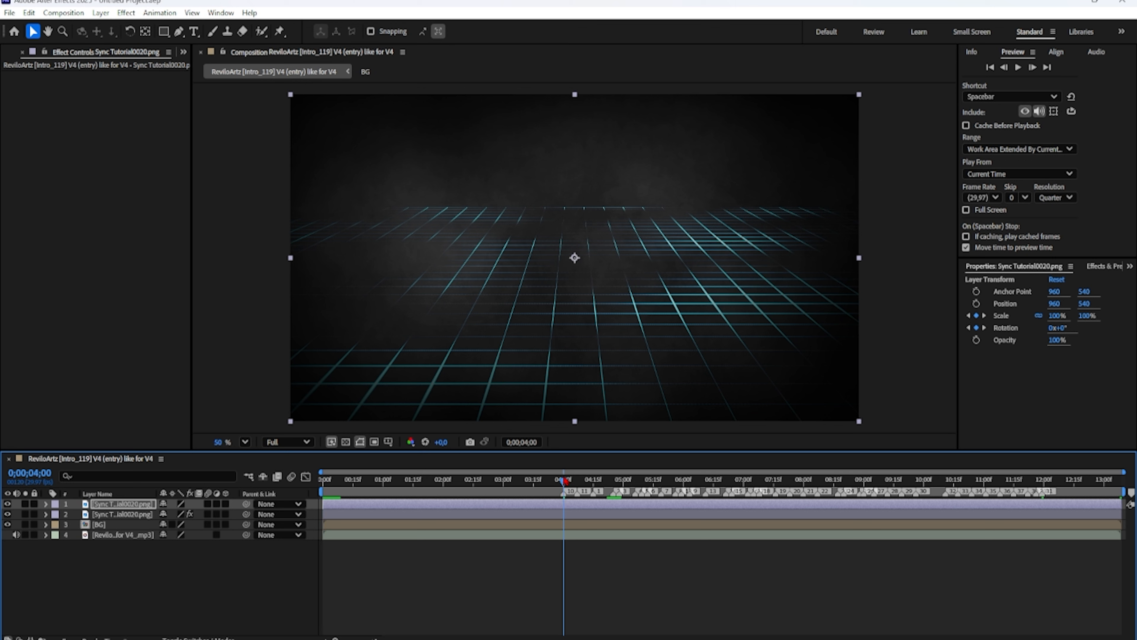
{"action": "right_click", "coordinate": [179, 572]}
{"action": "mouse_move", "coordinate": [248, 424]}
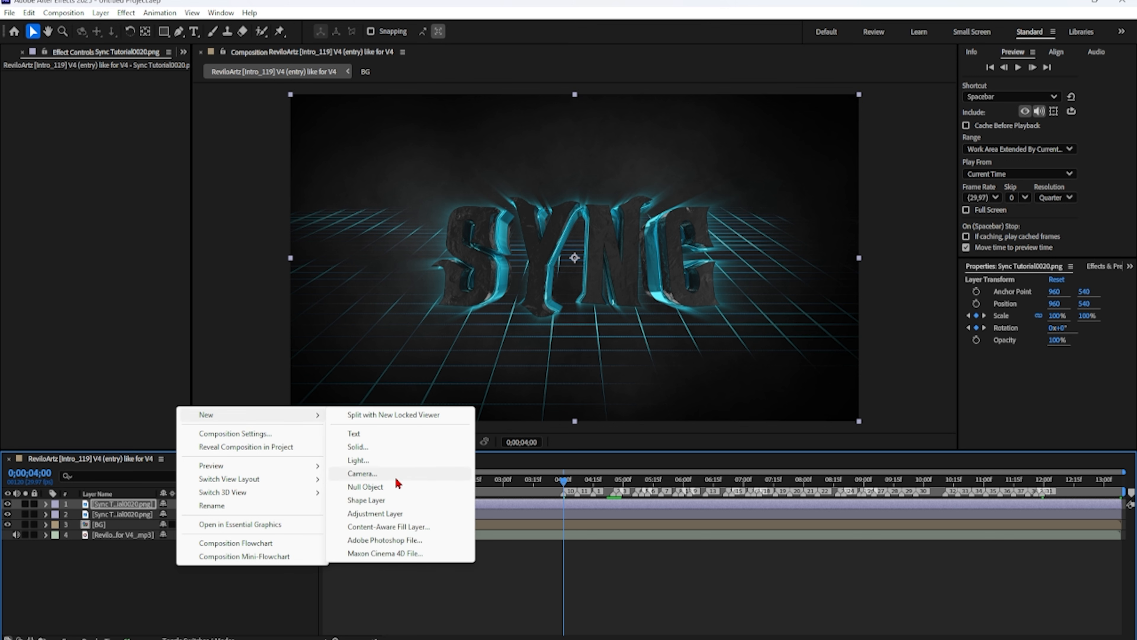
{"action": "left_click", "coordinate": [388, 514]}
{"action": "right_click", "coordinate": [110, 506]}
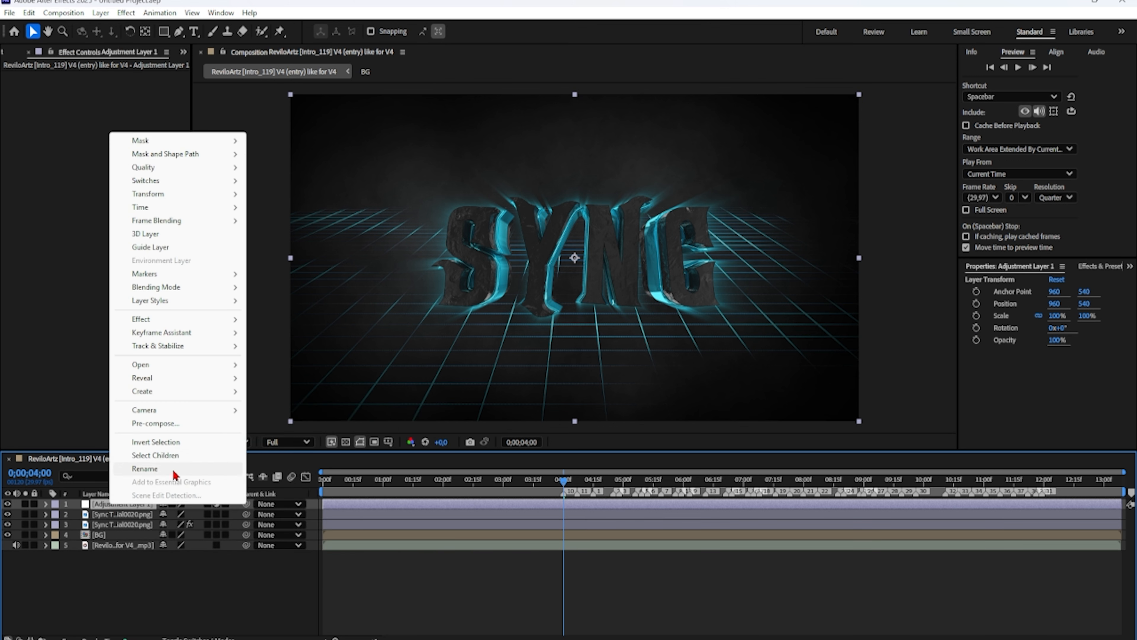
{"action": "left_click", "coordinate": [144, 469]}
{"action": "type", "text": "Sync"}
{"action": "key", "text": "Return"}
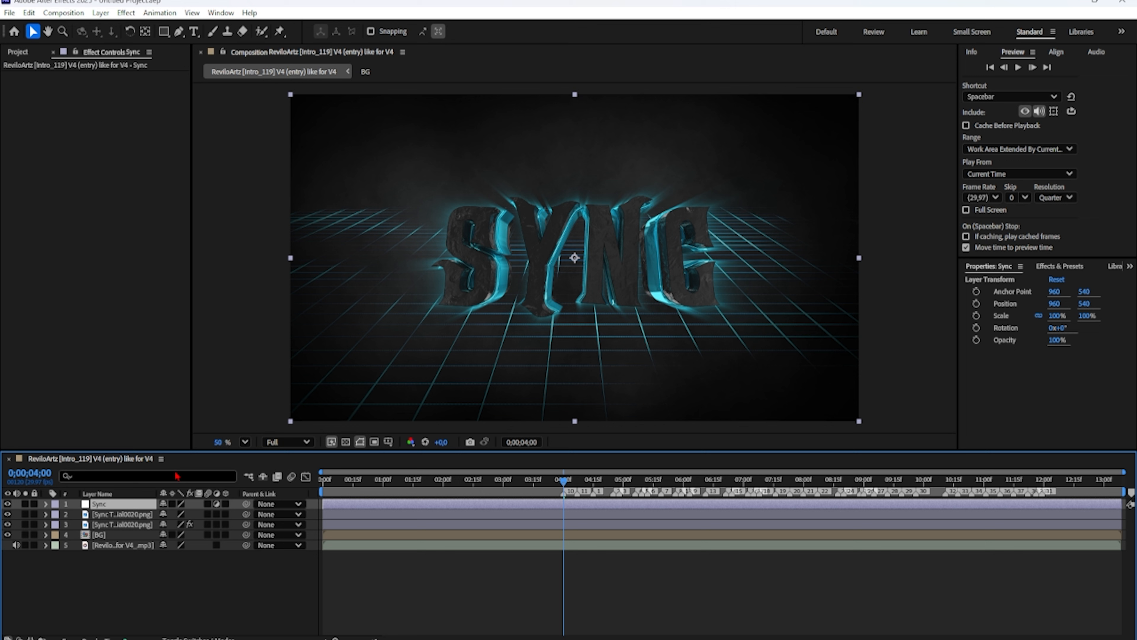
- Apply the Distort Transform effect to the Sync adjustment layer
{"action": "right_click", "coordinate": [90, 306]}
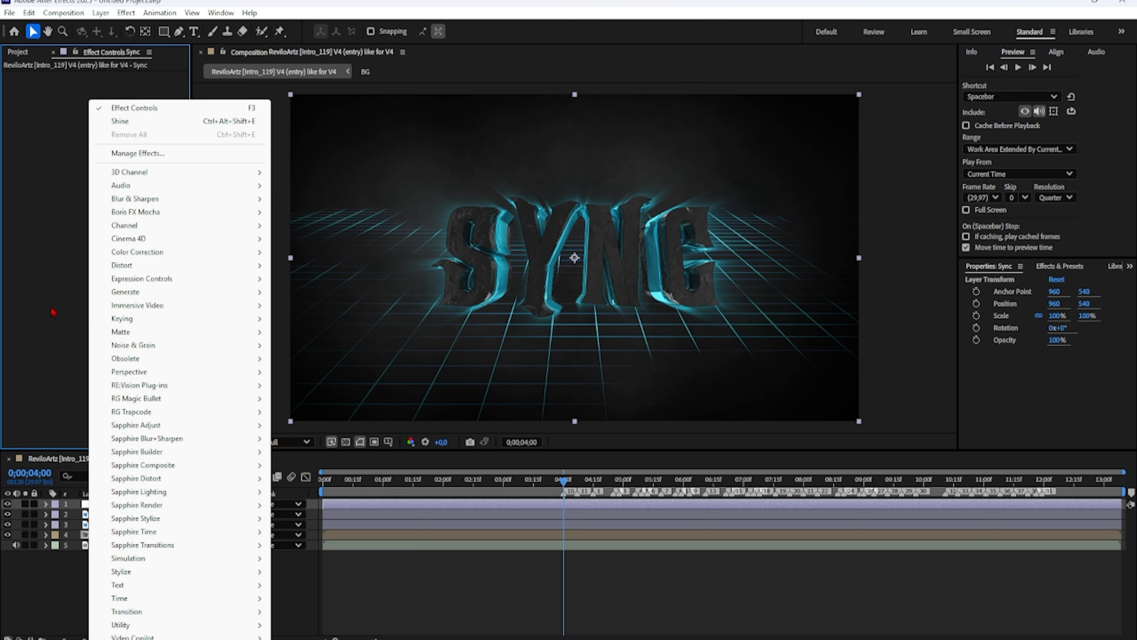
{"action": "key", "text": "Escape"}
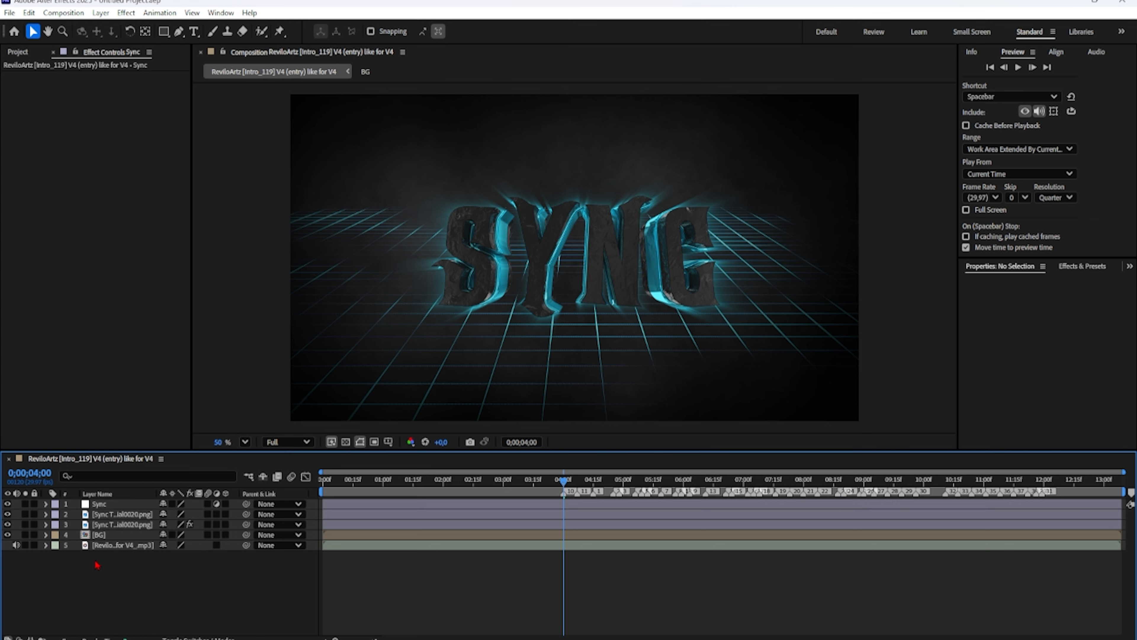
{"action": "left_click", "coordinate": [115, 505]}
{"action": "right_click", "coordinate": [115, 505]}
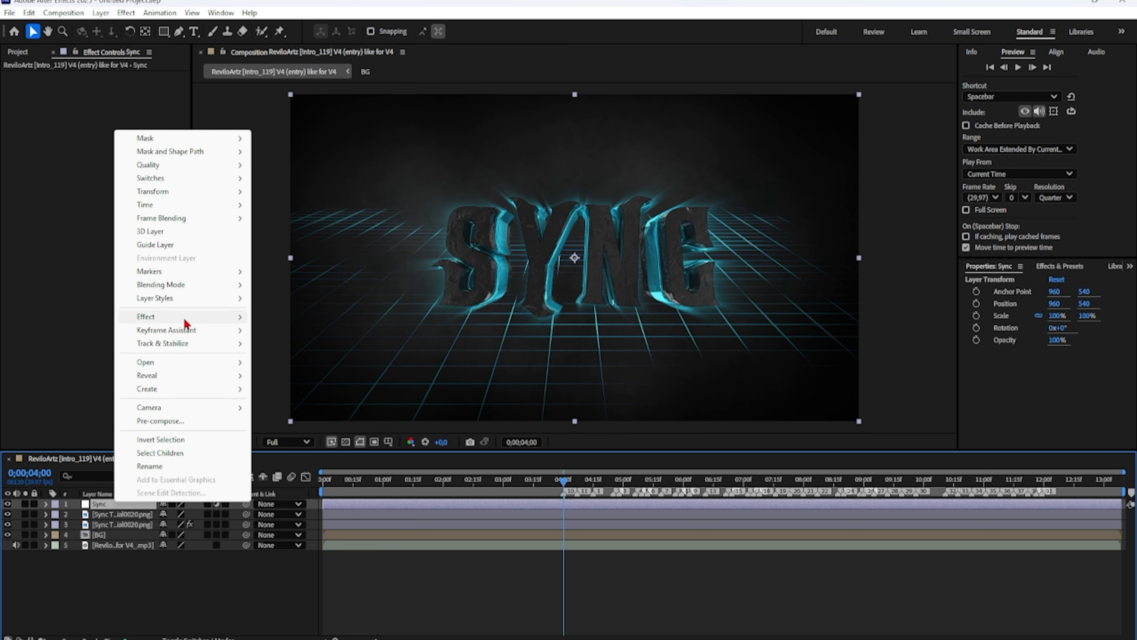
{"action": "mouse_move", "coordinate": [198, 319]}
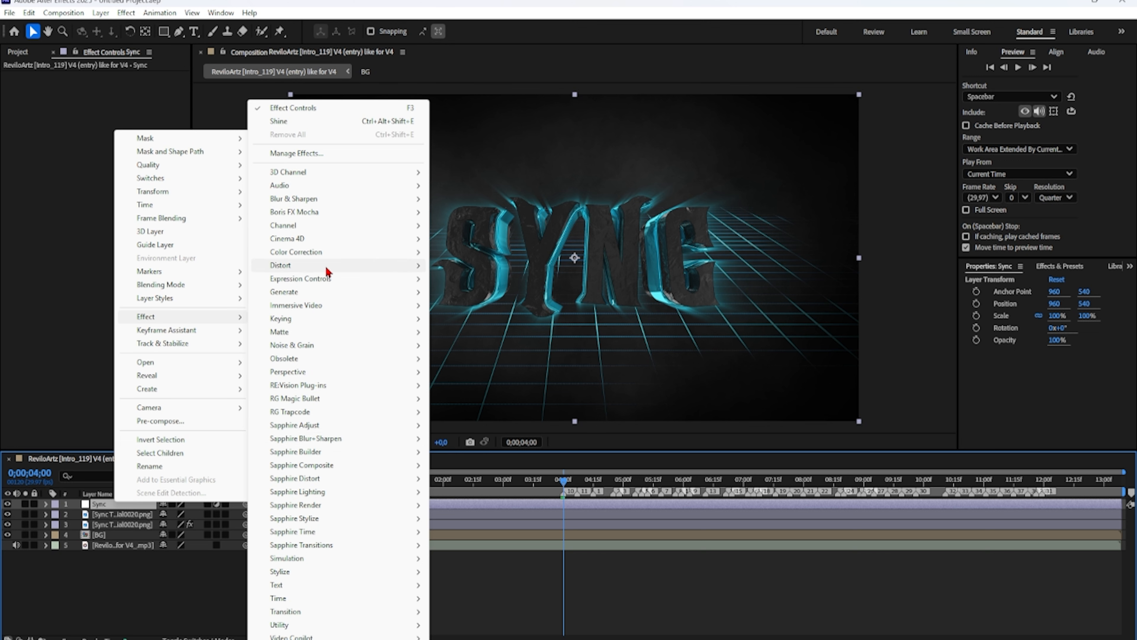
{"action": "mouse_move", "coordinate": [327, 268]}
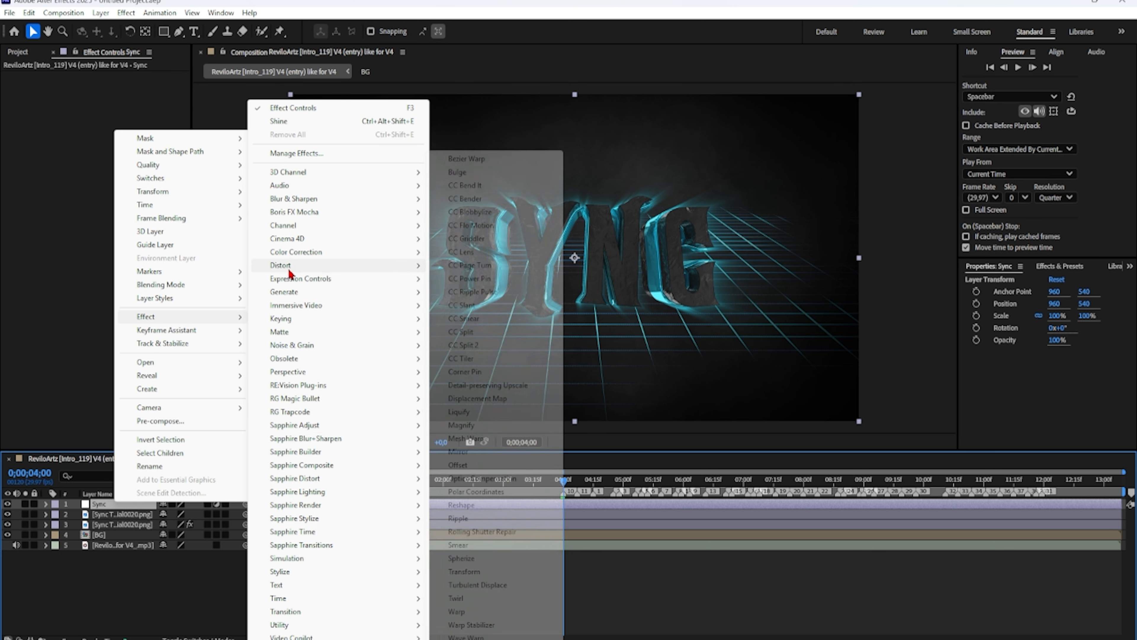
{"action": "left_click", "coordinate": [499, 571]}
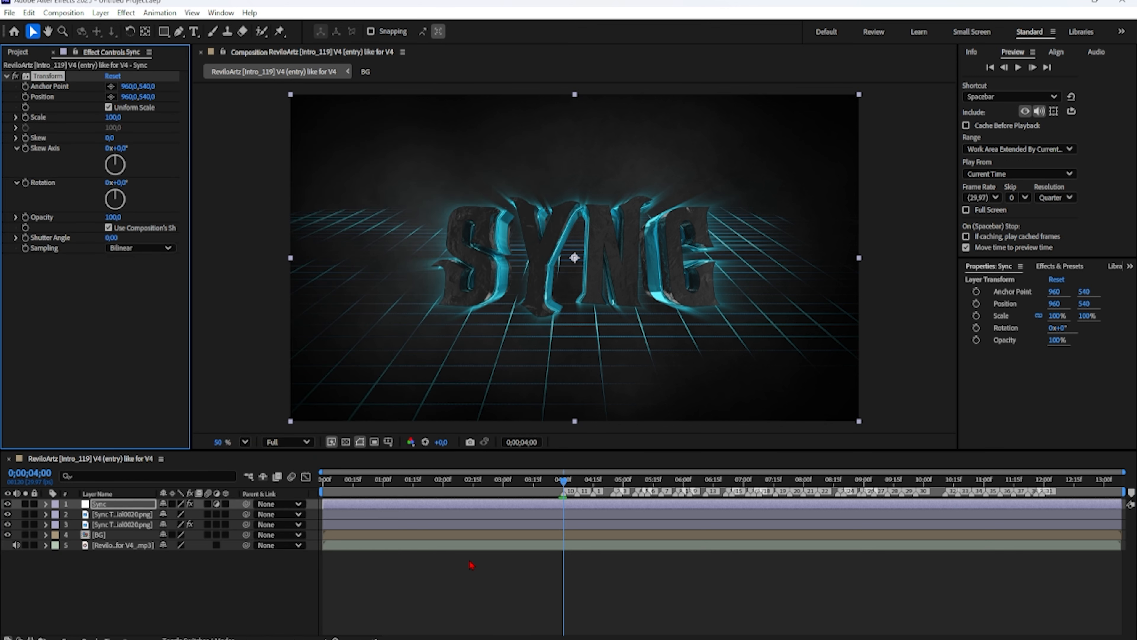
- Apply the Sapphire S_Shake effect to the Sync adjustment layer, keeping Wrap X on Reflect
{"action": "right_click", "coordinate": [70, 304]}
{"action": "mouse_move", "coordinate": [155, 477]}
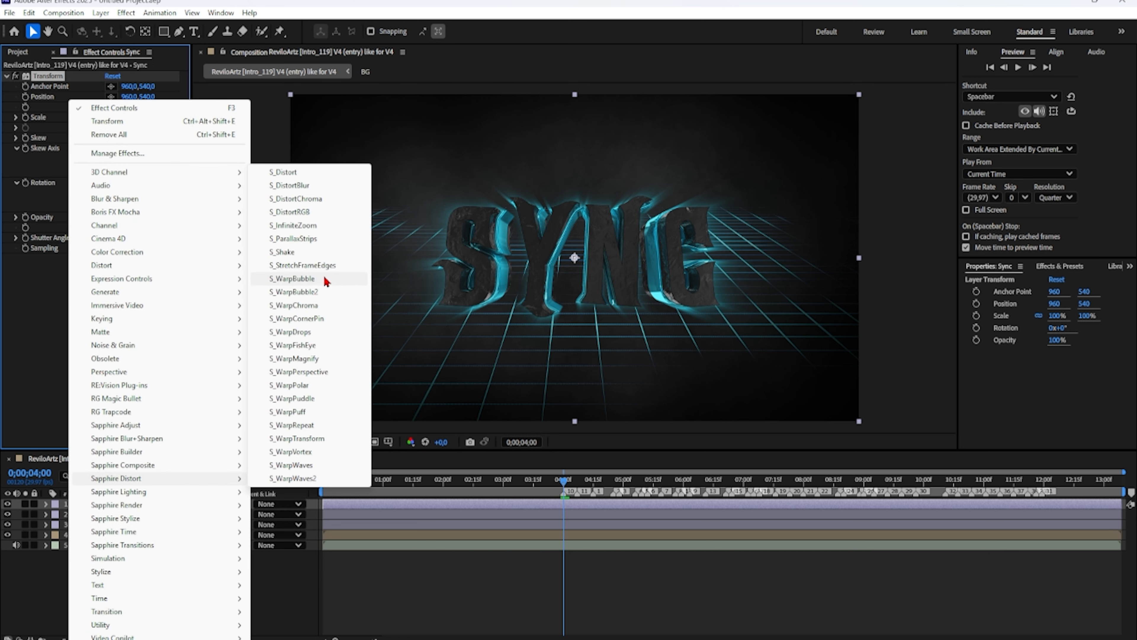
{"action": "left_click", "coordinate": [309, 253]}
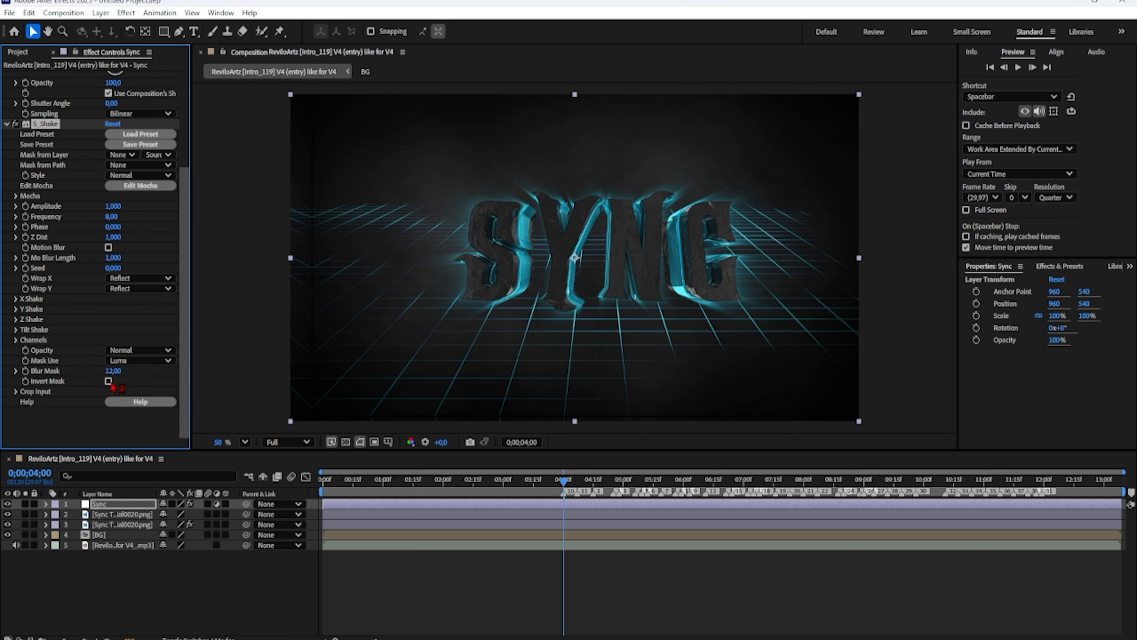
{"action": "left_click", "coordinate": [132, 279]}
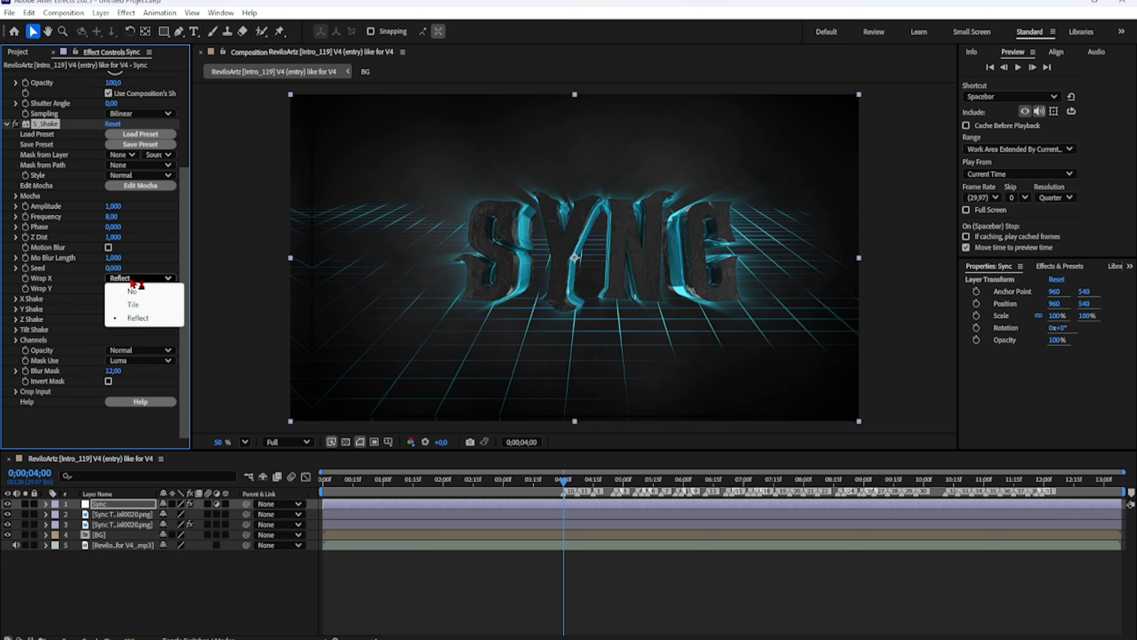
{"action": "left_click", "coordinate": [83, 430]}
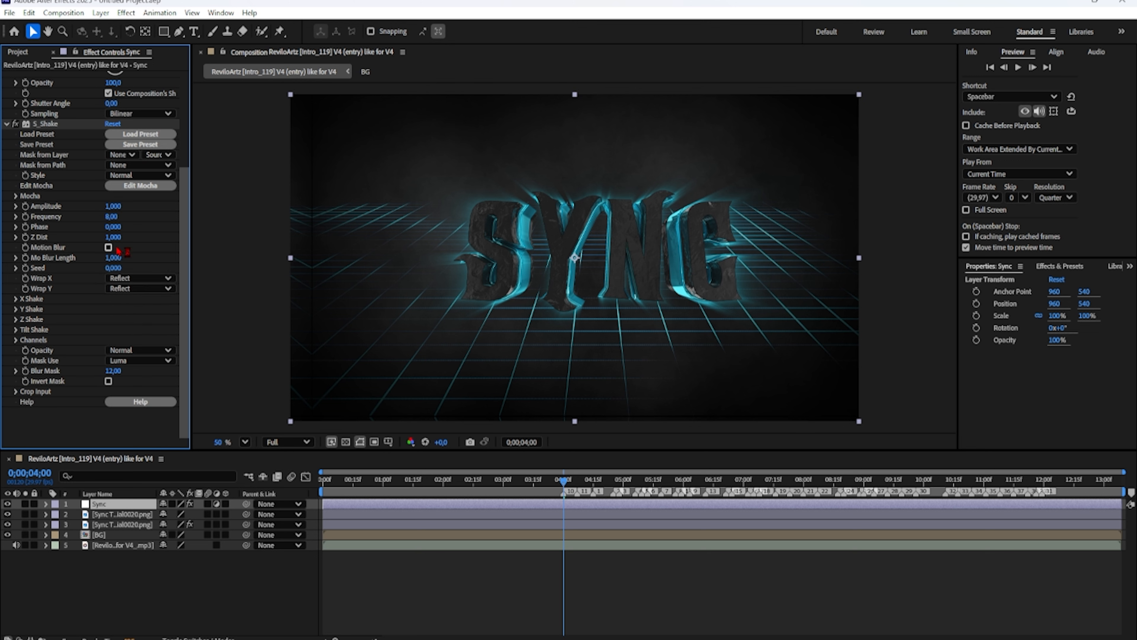
- Set S_Shake's Frequency to 3 and Amplitude to 0.727
{"action": "left_click", "coordinate": [113, 216]}
{"action": "type", "text": "3"}
{"action": "key", "text": "Return"}
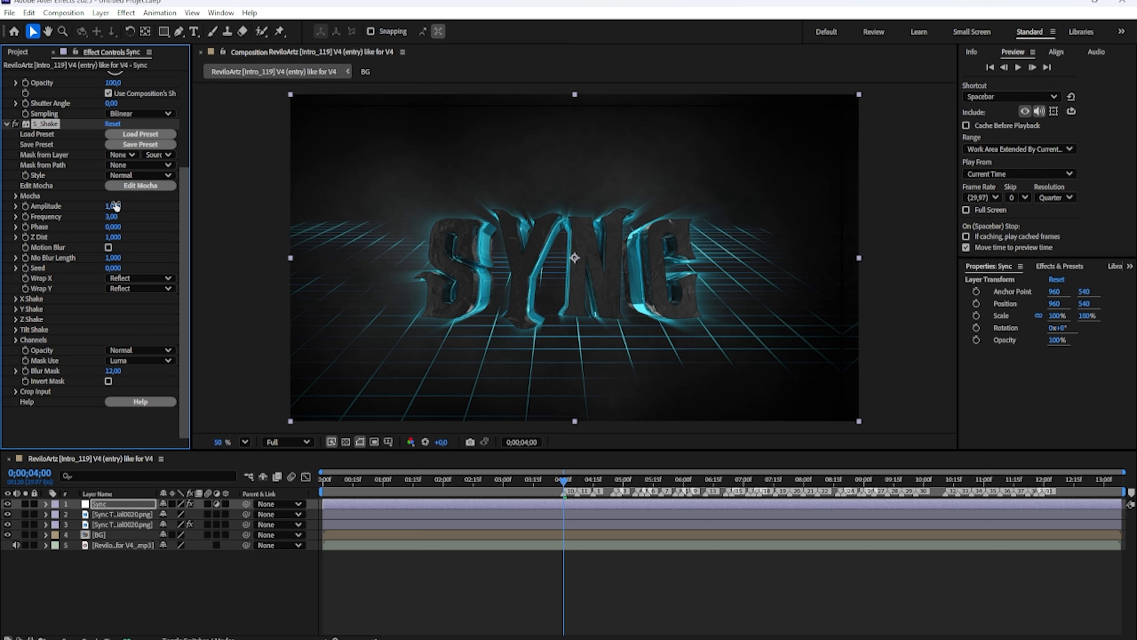
{"action": "left_click", "coordinate": [114, 205]}
{"action": "type", "text": "727"}
{"action": "key", "text": "Return"}
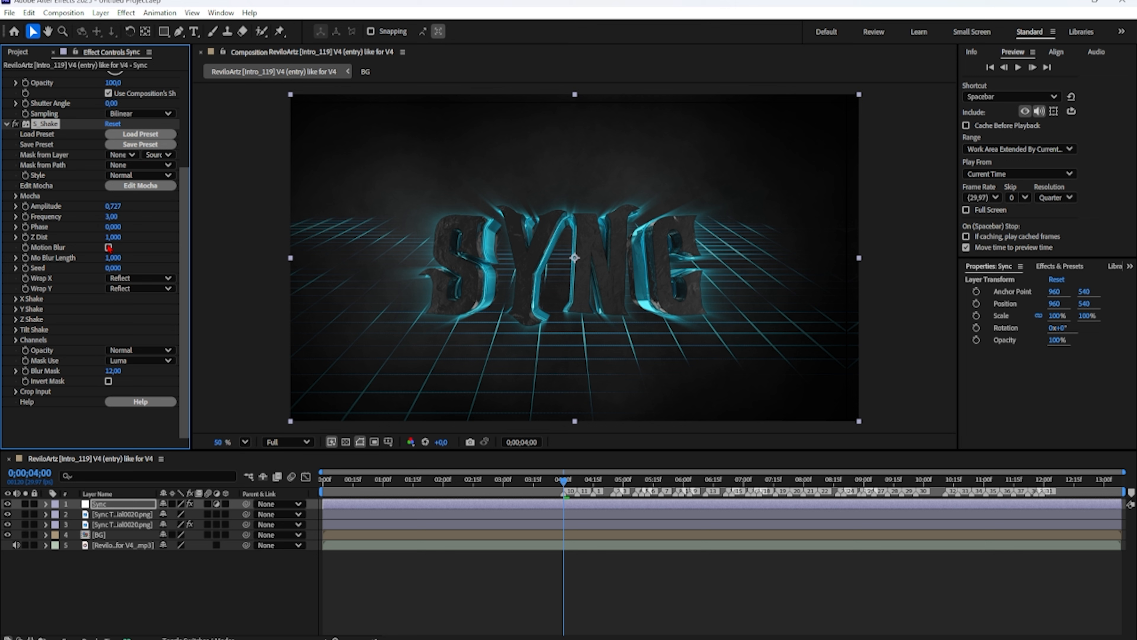
- Try S_Shake's Motion Blur and a Z Dist of 0.47, restoring Motion Blur to off and Z Dist to 1
{"action": "left_click", "coordinate": [108, 248]}
{"action": "left_click", "coordinate": [109, 247]}
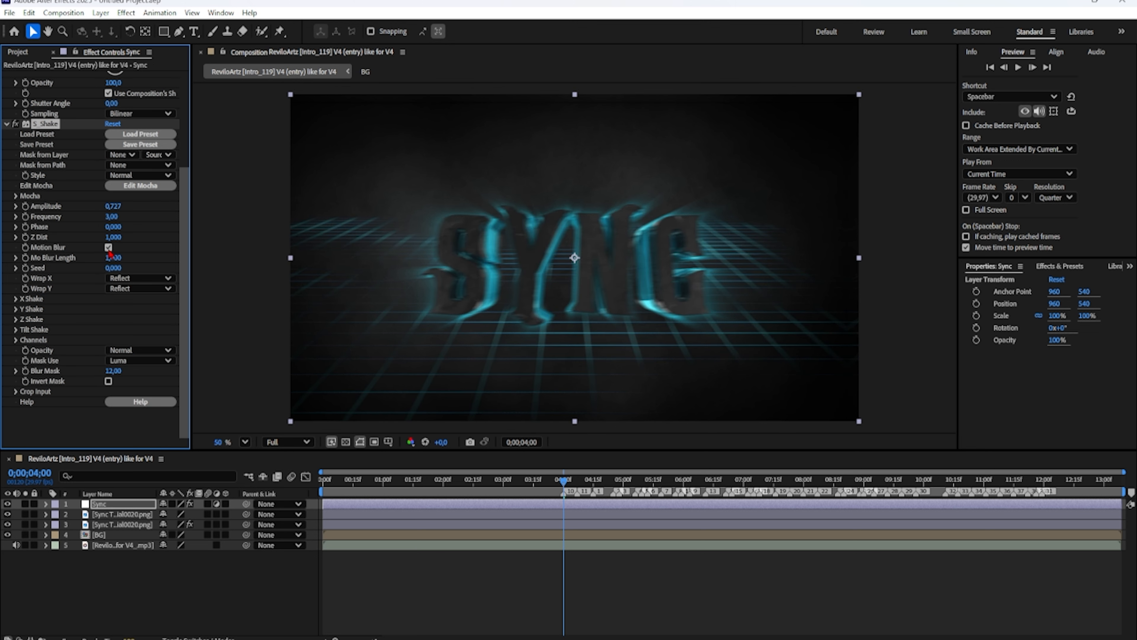
{"action": "left_click", "coordinate": [108, 250]}
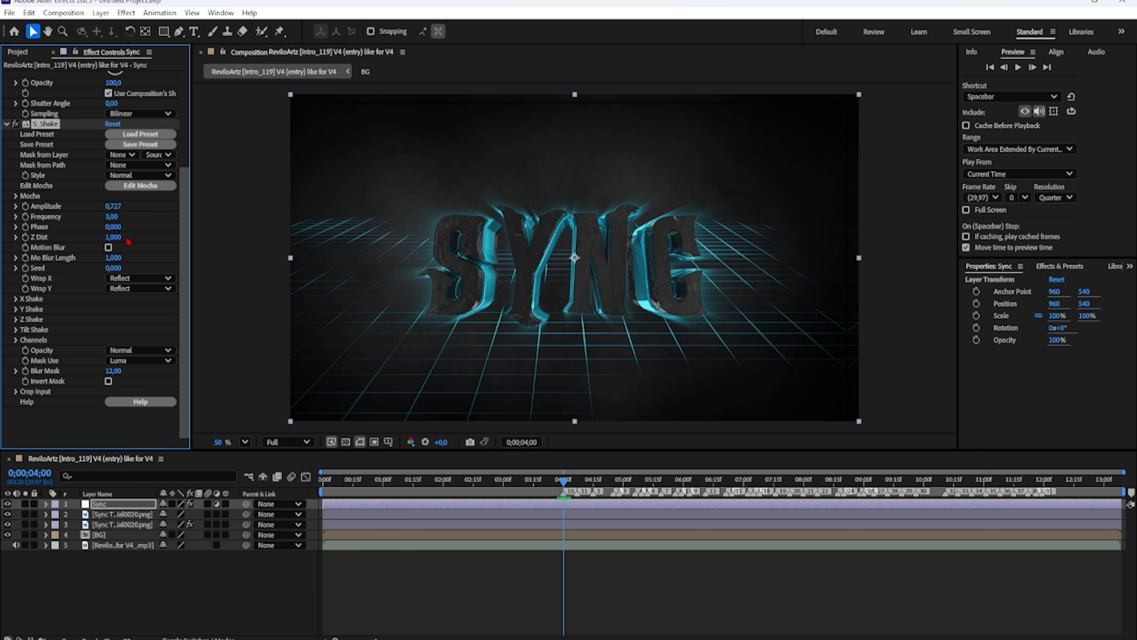
{"action": "left_click_drag", "start_coordinate": [114, 236], "coordinate": [90, 240]}
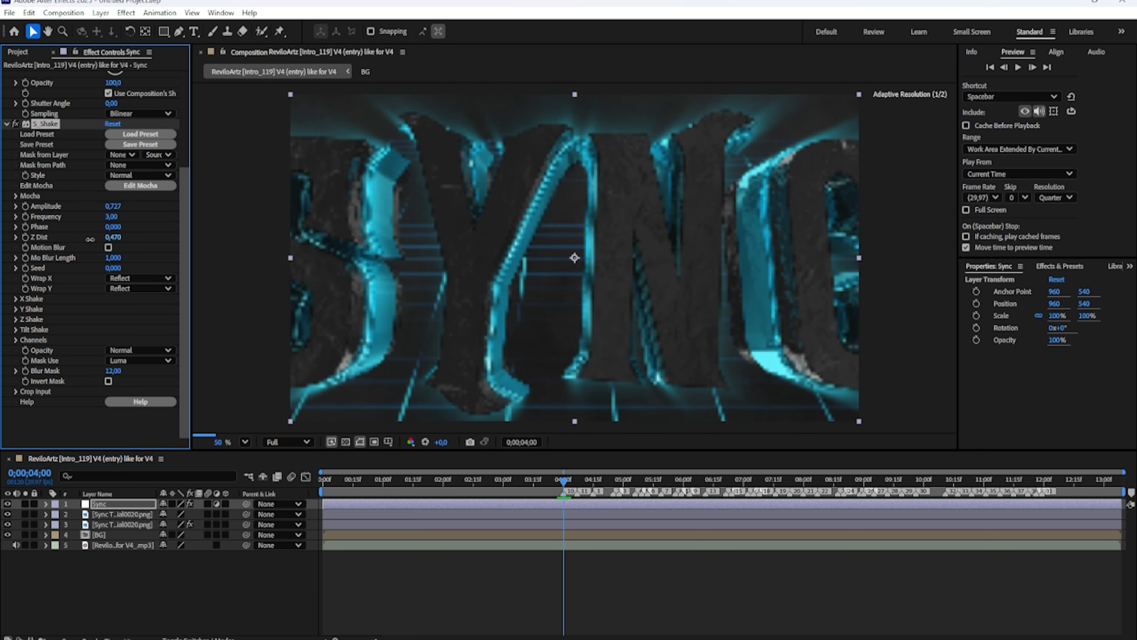
{"action": "left_click", "coordinate": [113, 237]}
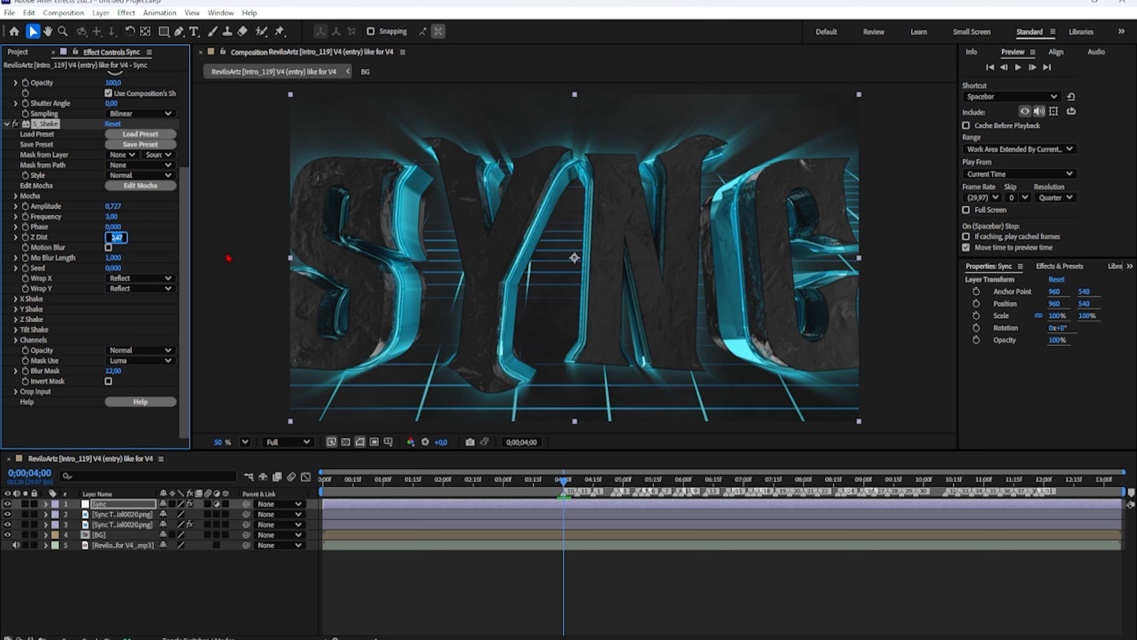
{"action": "type", "text": "1"}
{"action": "key", "text": "Return"}
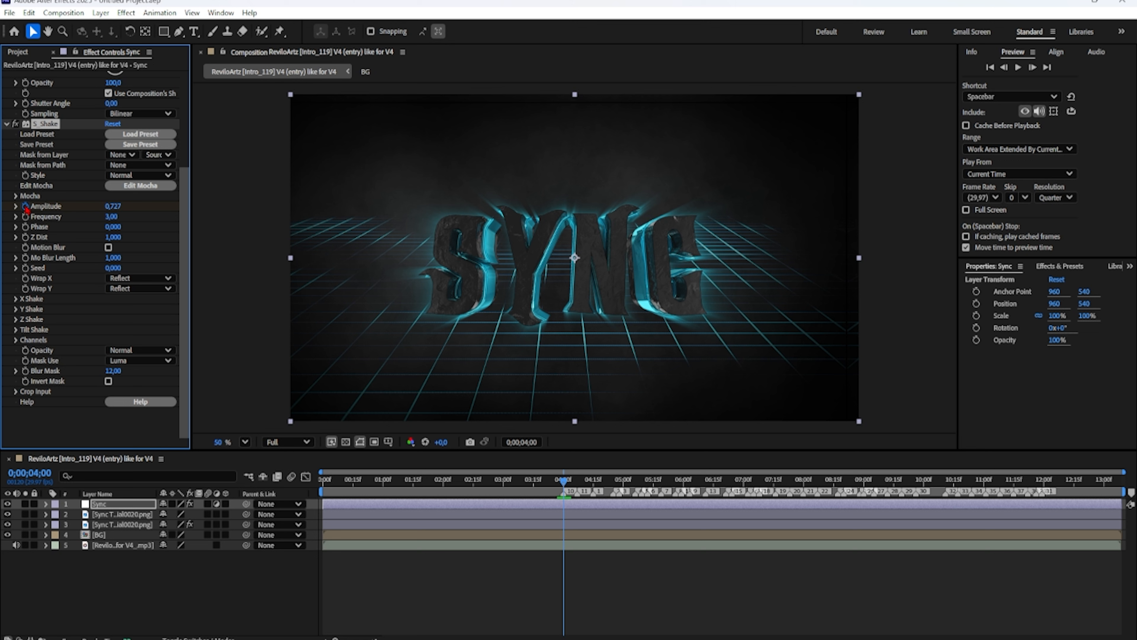
- Set the Transform effect's Scale to 130 and keyframe it at 0;00;04;00
{"action": "scroll", "coordinate": [27, 208], "scroll_direction": "up", "scroll_amount": 5}
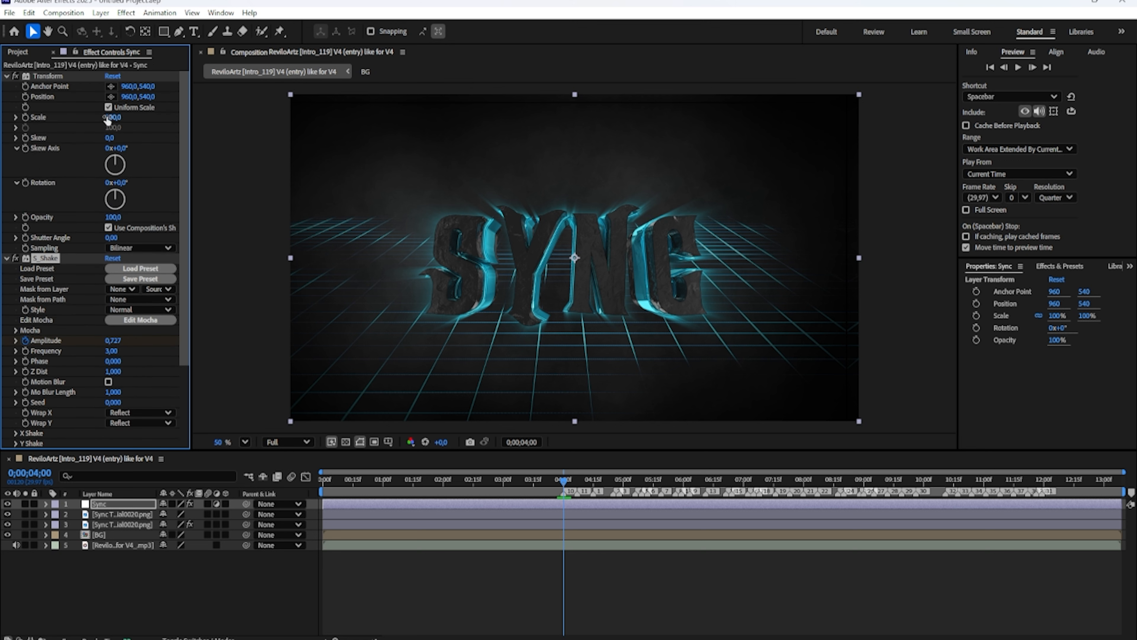
{"action": "left_click", "coordinate": [113, 117]}
{"action": "type", "text": "130"}
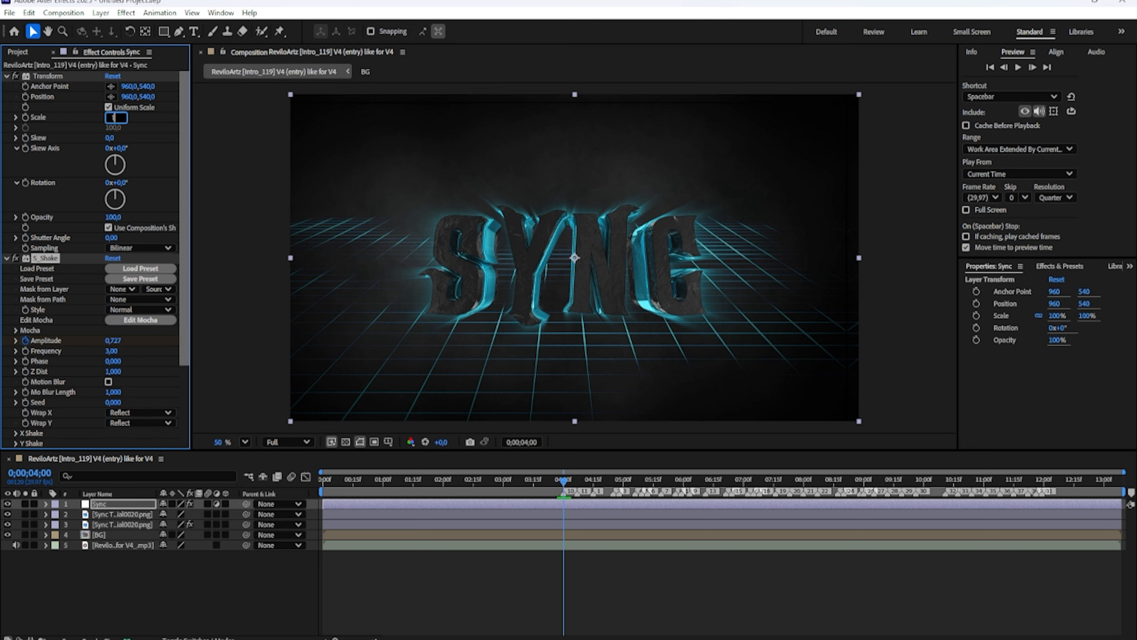
{"action": "key", "text": "Return"}
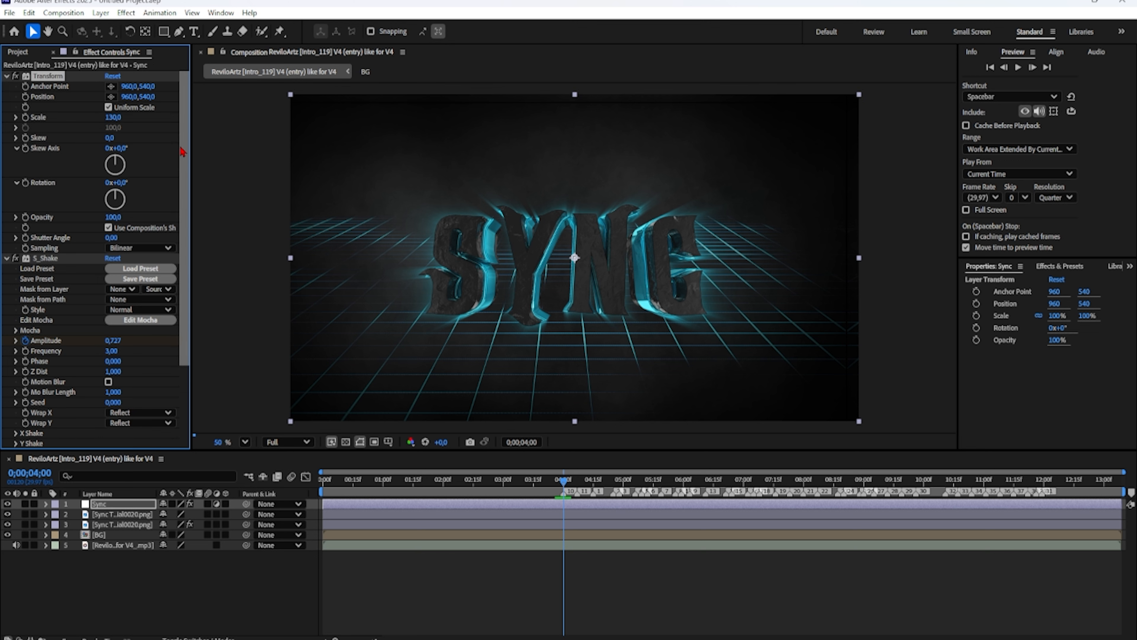
{"action": "left_click", "coordinate": [25, 117]}
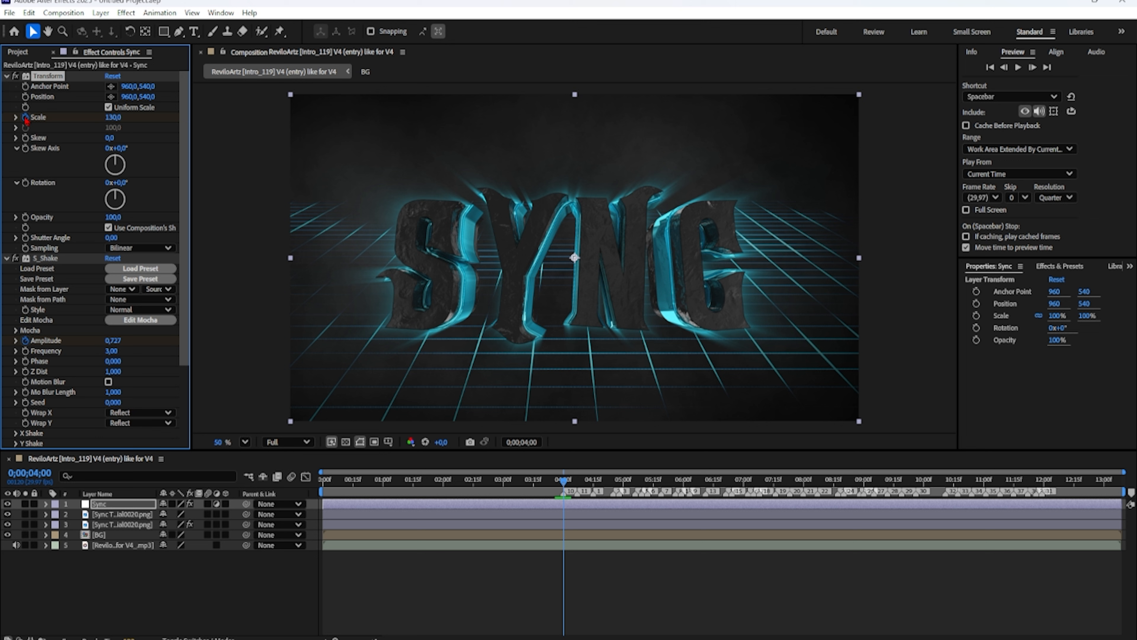
- One frame earlier, at 0;00;03;29, set the Transform effect's Scale to 100 and S_Shake's Amplitude to 0
{"action": "left_click", "coordinate": [1005, 68]}
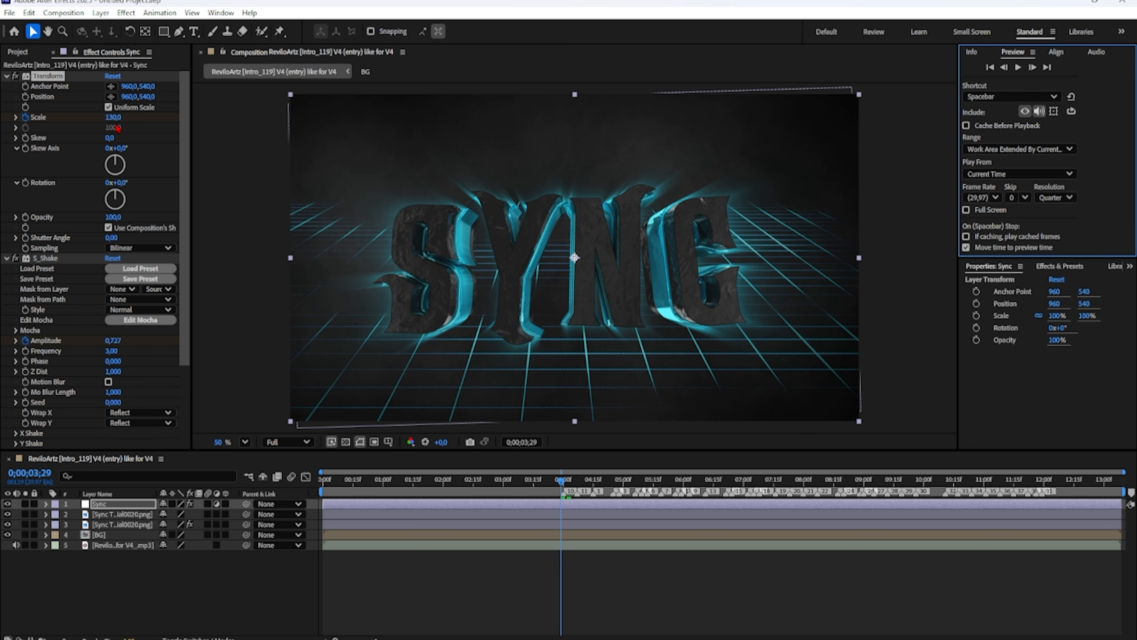
{"action": "left_click", "coordinate": [113, 117]}
{"action": "type", "text": "100"}
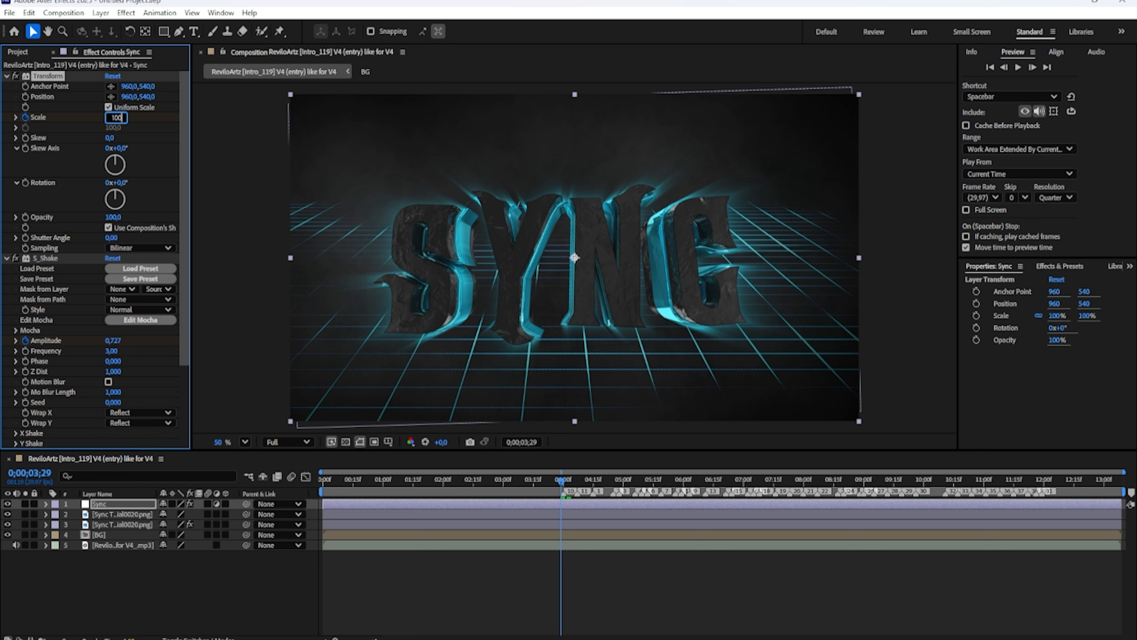
{"action": "key", "text": "Return"}
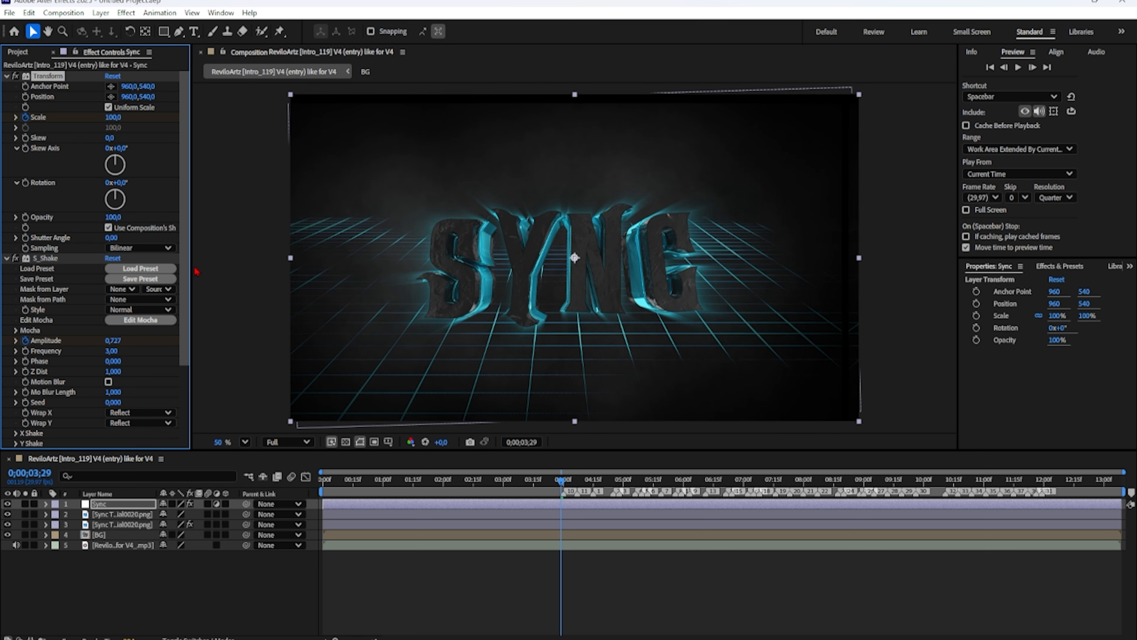
{"action": "left_click", "coordinate": [112, 341]}
{"action": "type", "text": "0"}
{"action": "key", "text": "Return"}
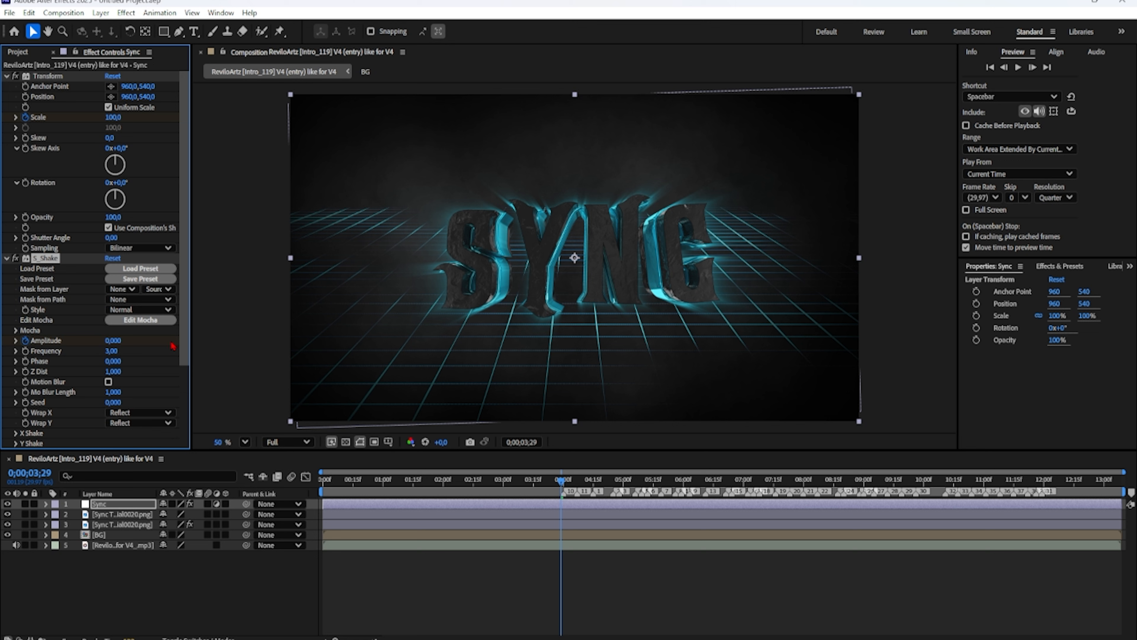
- Expand the Sync layer's effects and select Transform's Scale keyframes and S_Shake's Amplitude keyframes together
{"action": "left_click", "coordinate": [46, 504]}
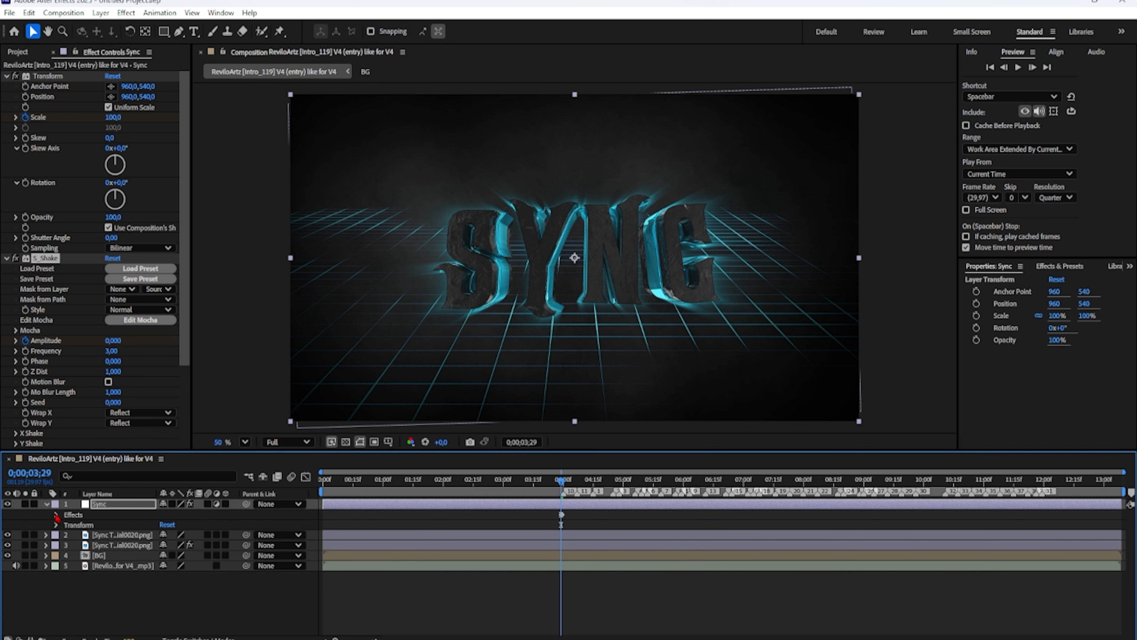
{"action": "left_click", "coordinate": [56, 515]}
{"action": "left_click", "coordinate": [66, 535]}
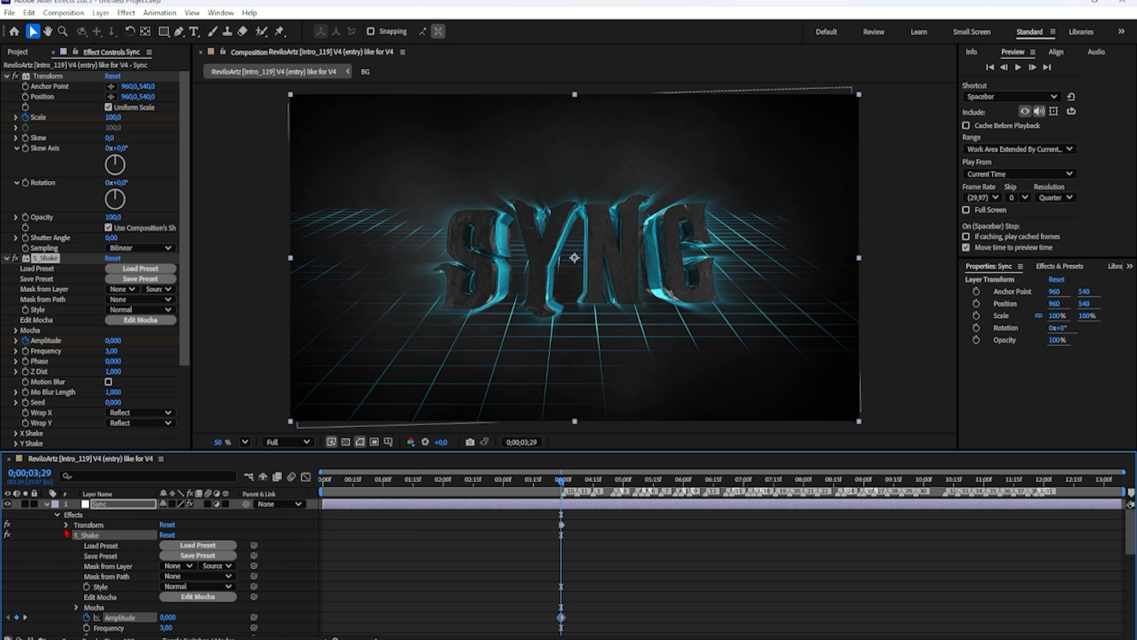
{"action": "left_click", "coordinate": [66, 524]}
{"action": "scroll", "coordinate": [141, 538], "scroll_direction": "down", "scroll_amount": 1}
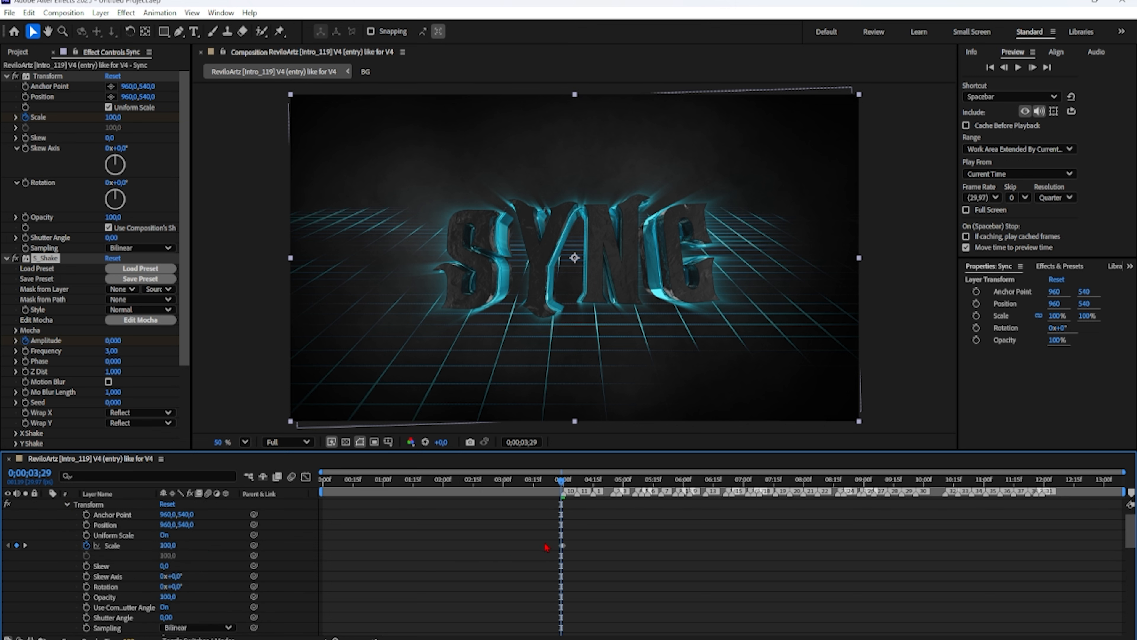
{"action": "left_click_drag", "start_coordinate": [544, 546], "coordinate": [591, 548]}
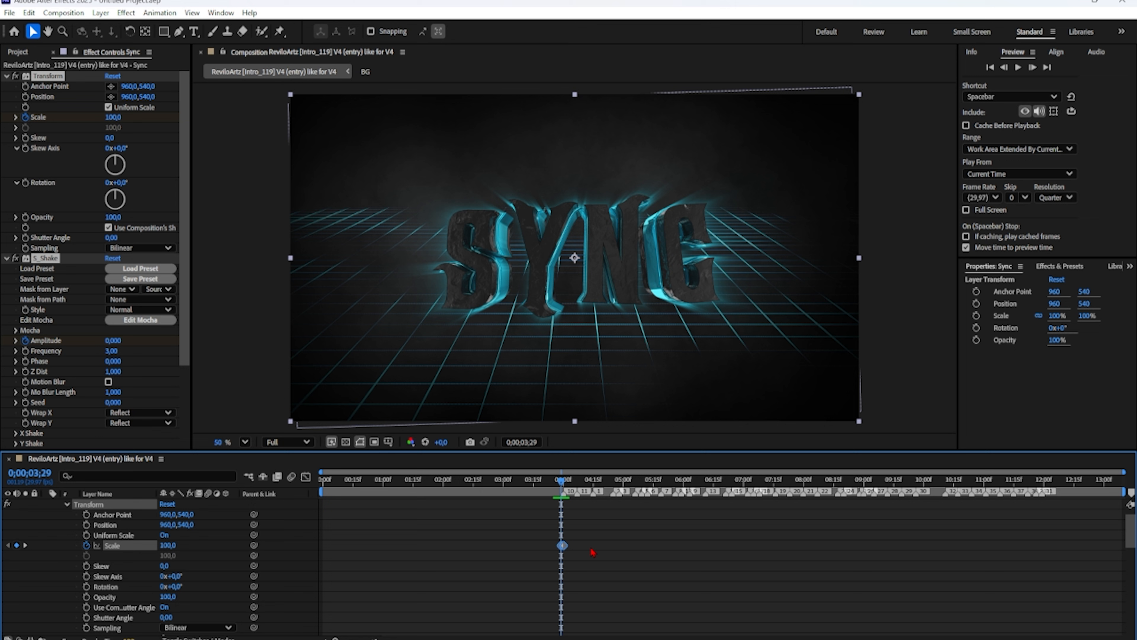
{"action": "scroll", "coordinate": [594, 557], "scroll_direction": "down", "scroll_amount": 6}
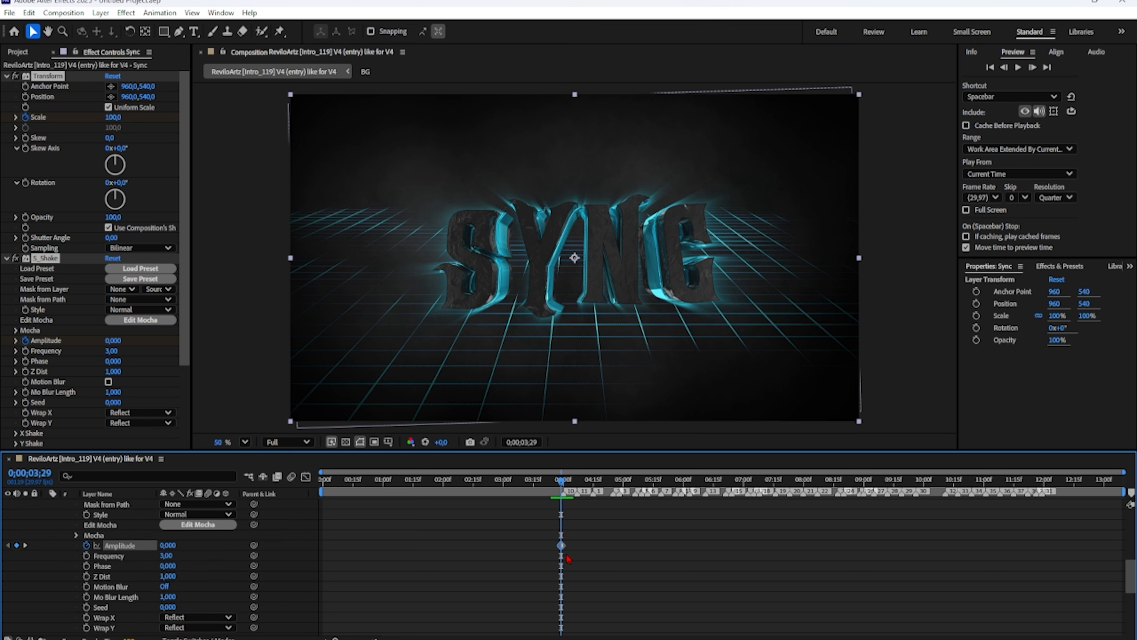
{"action": "left_click_drag", "start_coordinate": [545, 548], "coordinate": [592, 549]}
- Copy the selected Scale and Amplitude keyframes and paste them at each beat marker from 0;00;04;06 to 0;00;05;05
{"action": "left_click_drag", "start_coordinate": [572, 482], "coordinate": [576, 481]}
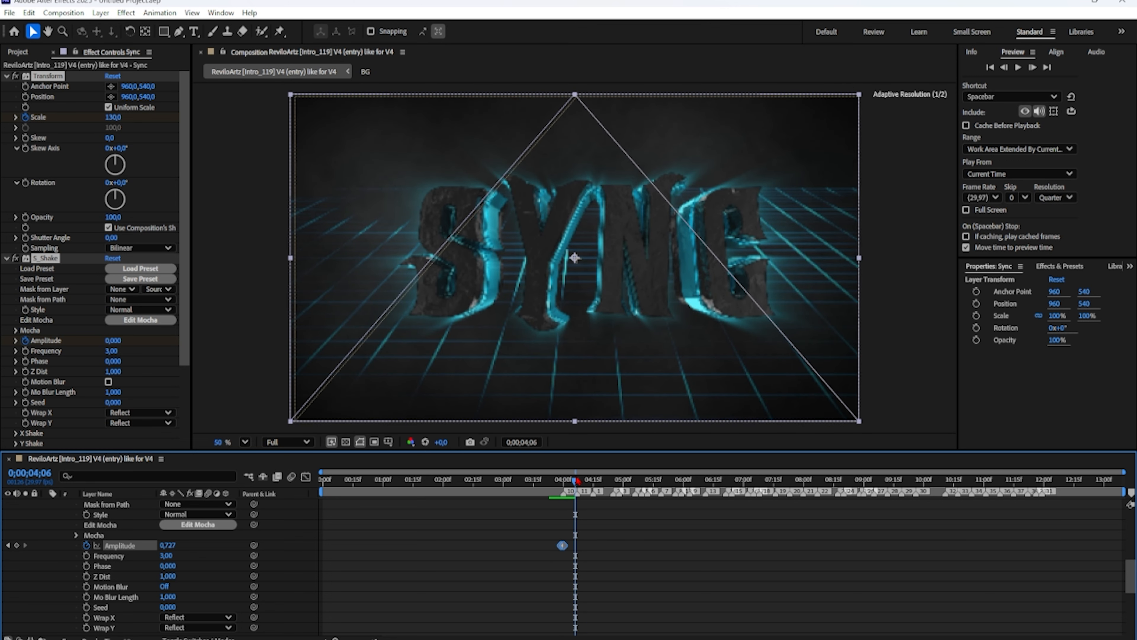
{"action": "left_click", "coordinate": [578, 480]}
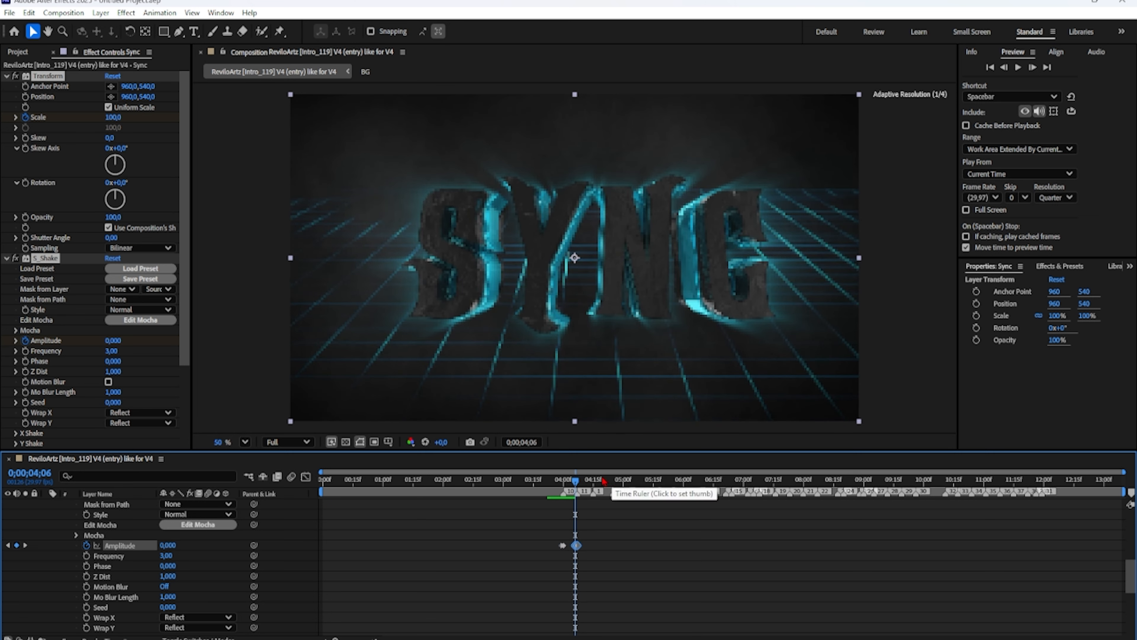
{"action": "left_click", "coordinate": [590, 481]}
{"action": "left_click_drag", "start_coordinate": [591, 482], "coordinate": [633, 480]}
{"action": "key", "text": "ctrl+v"}
{"action": "key", "text": "ctrl+v"}
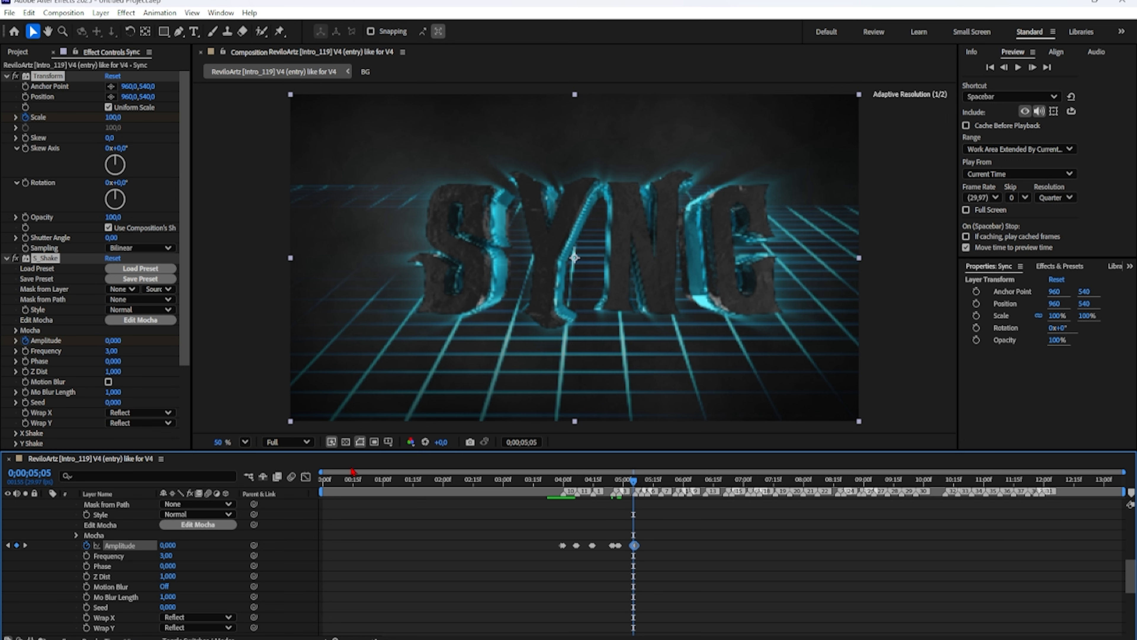
- Paste the Scale and Amplitude keyframes at the next beat markers after 0;00;05;05, up to 0;00;05;12
{"action": "left_click_drag", "start_coordinate": [321, 471], "coordinate": [513, 479]}
{"action": "left_click", "coordinate": [503, 479]}
{"action": "key", "text": "ctrl+v"}
{"action": "key", "text": "Page_Up"}
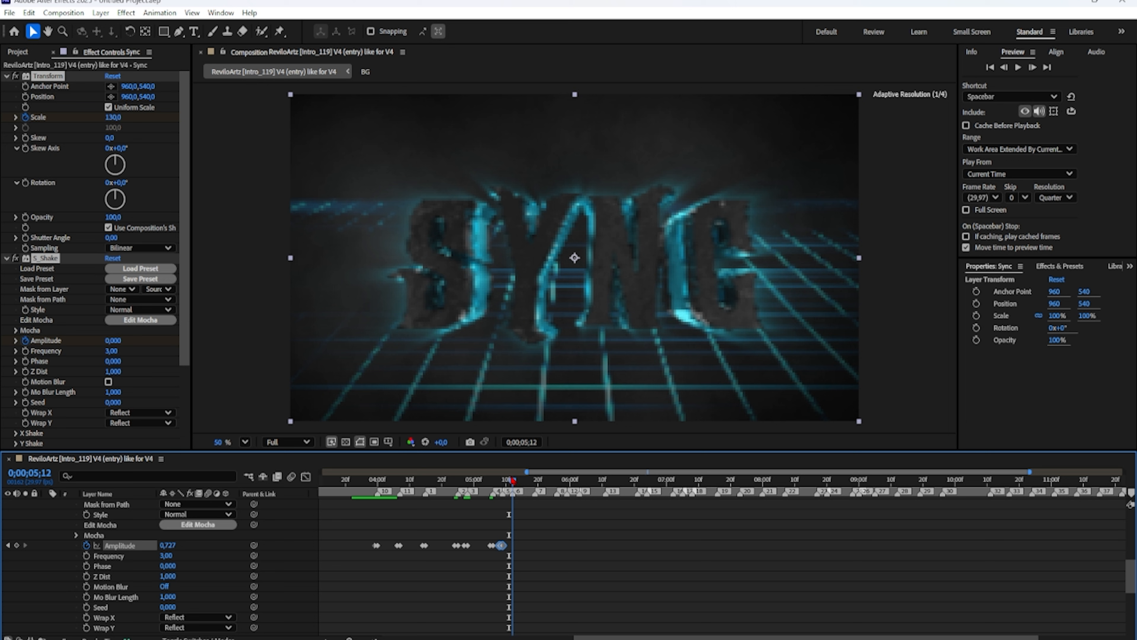
{"action": "key", "text": "ctrl+v"}
- Continue pasting the Scale and Amplitude keyframes at each beat marker after 0;00;05;12, up to 0;00;06;10
{"action": "left_click_drag", "start_coordinate": [523, 479], "coordinate": [602, 482]}
{"action": "key", "text": "ctrl+v"}
{"action": "key", "text": "ctrl+v"}
{"action": "key", "text": "ctrl+v"}
{"action": "key", "text": "ctrl+v"}
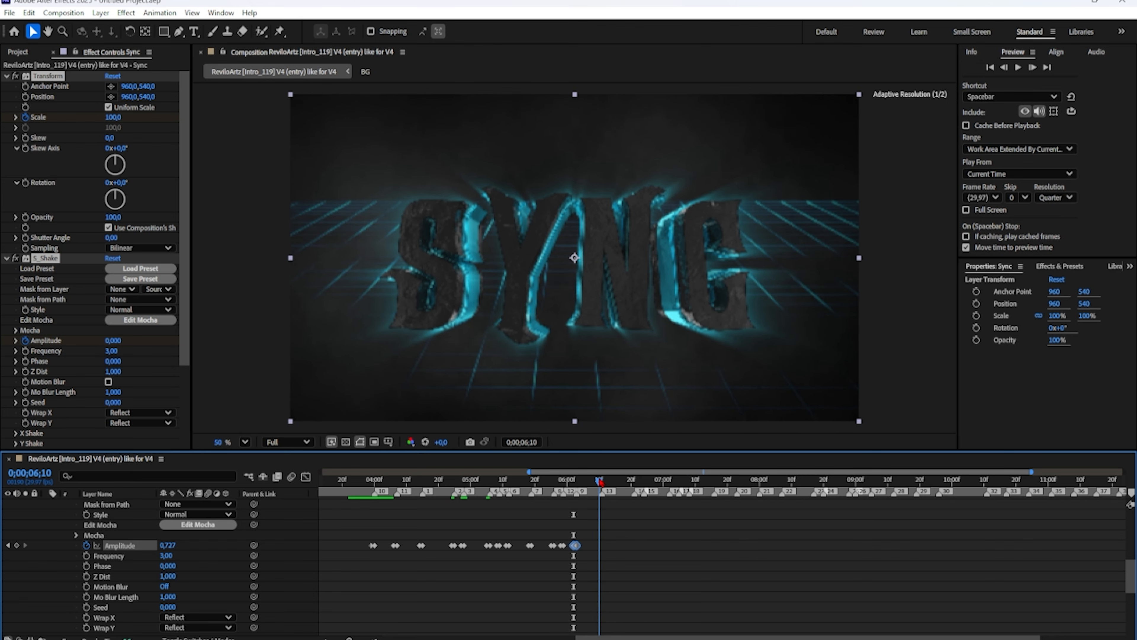
{"action": "key", "text": "ctrl+v"}
- Paste the Scale and Amplitude keyframes at every beat marker after 0;00;06;10, up to 0;00;08;19
{"action": "left_click_drag", "start_coordinate": [602, 482], "coordinate": [822, 482]}
{"action": "key", "text": "ctrl+v"}
{"action": "key", "text": "ctrl+v"}
{"action": "key", "text": "ctrl+v"}
{"action": "key", "text": "ctrl+v"}
{"action": "key", "text": "ctrl+v"}
{"action": "key", "text": "ctrl+v"}
{"action": "key", "text": "ctrl+v"}
{"action": "left_click", "coordinate": [782, 481]}
{"action": "key", "text": "ctrl+v"}
{"action": "key", "text": "ctrl+v"}
{"action": "key", "text": "ctrl+v"}
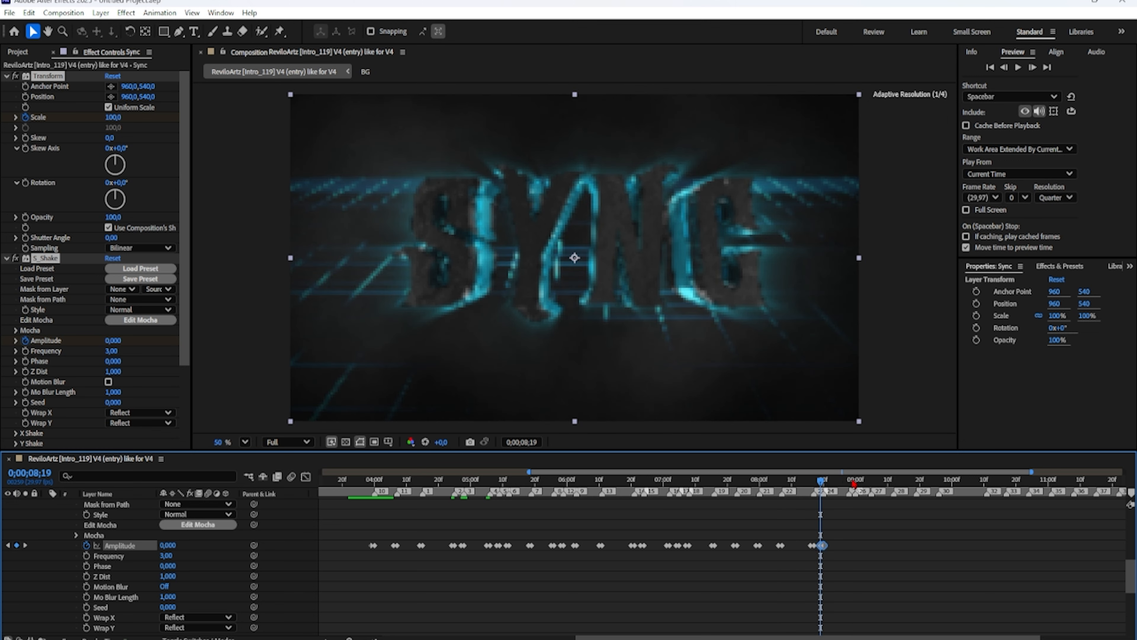
- Paste the Scale and Amplitude keyframes at each beat marker after 0;00;08;19, up to 0;00;09;25
{"action": "left_click", "coordinate": [850, 481]}
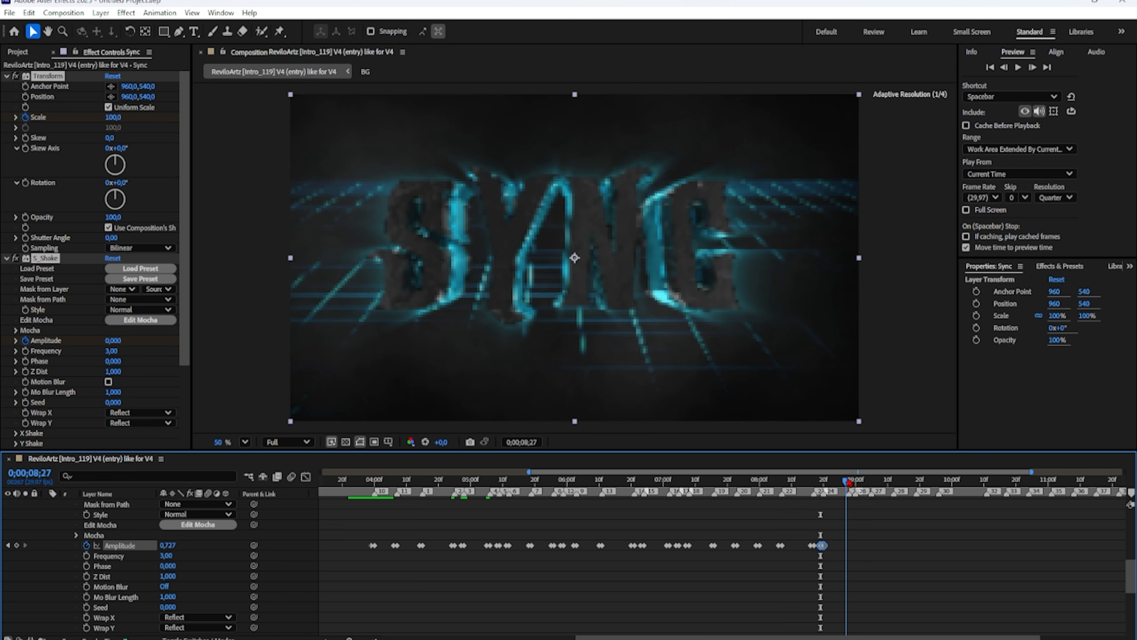
{"action": "key", "text": "ctrl+v"}
{"action": "left_click_drag", "start_coordinate": [850, 481], "coordinate": [911, 482]}
{"action": "key", "text": "ctrl+v"}
{"action": "key", "text": "ctrl+v"}
{"action": "key", "text": "ctrl+v"}
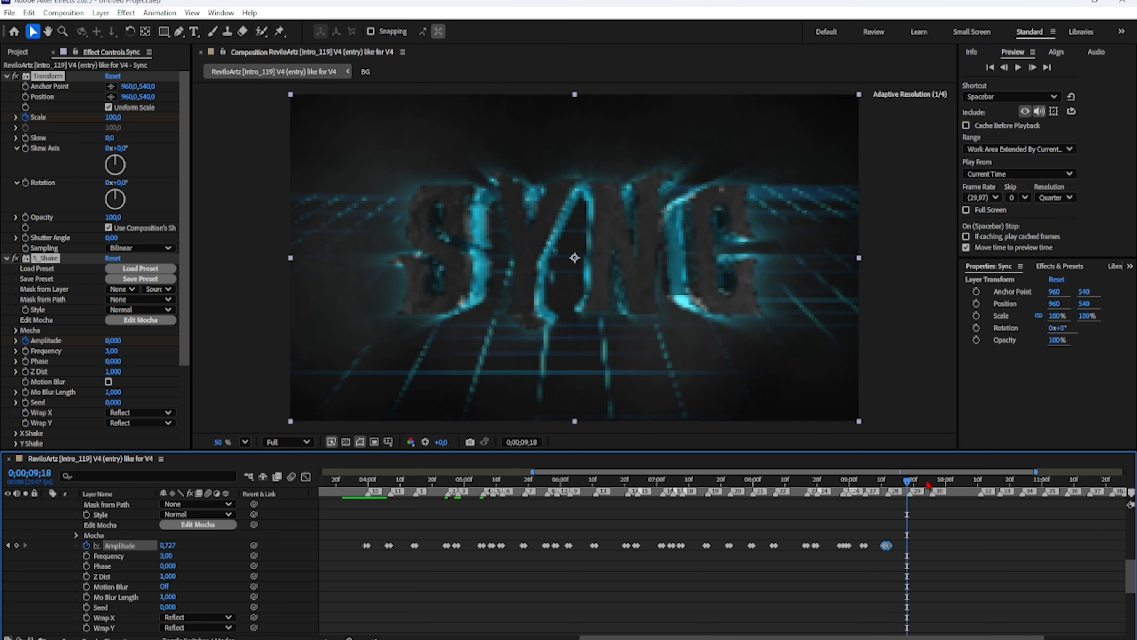
{"action": "key", "text": "ctrl+v"}
{"action": "left_click", "coordinate": [933, 482]}
{"action": "key", "text": "ctrl+v"}
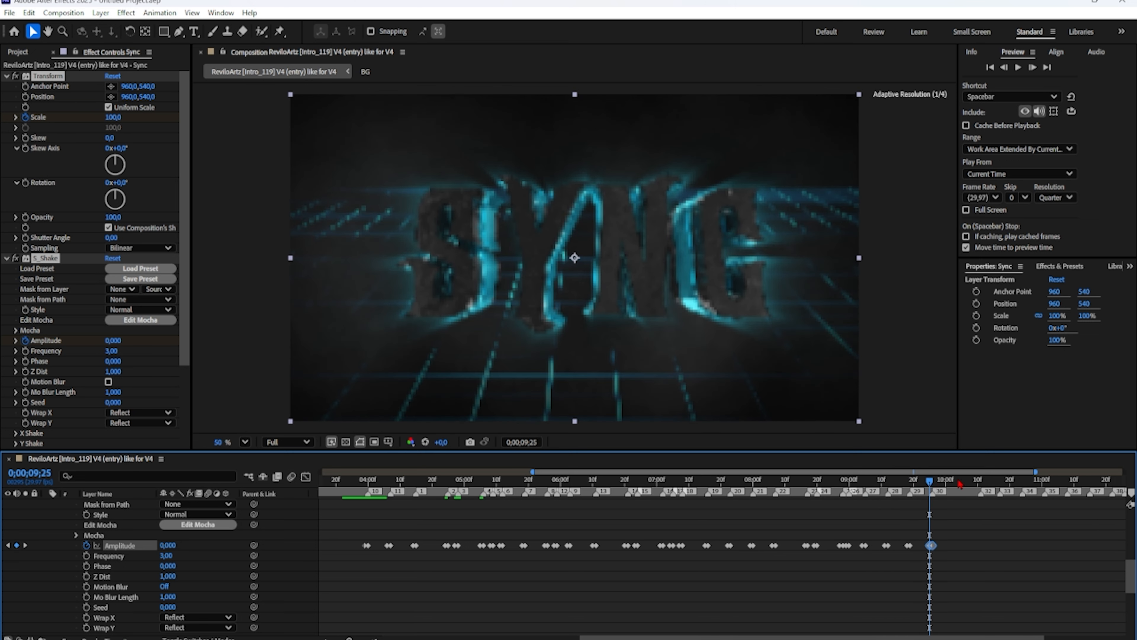
- Paste the Scale and Amplitude keyframes at the beat markers at 0;00;10;10, 0;00;10;16 and 0;00;10;23
{"action": "left_click_drag", "start_coordinate": [933, 482], "coordinate": [1054, 486]}
{"action": "key", "text": "ctrl+v"}
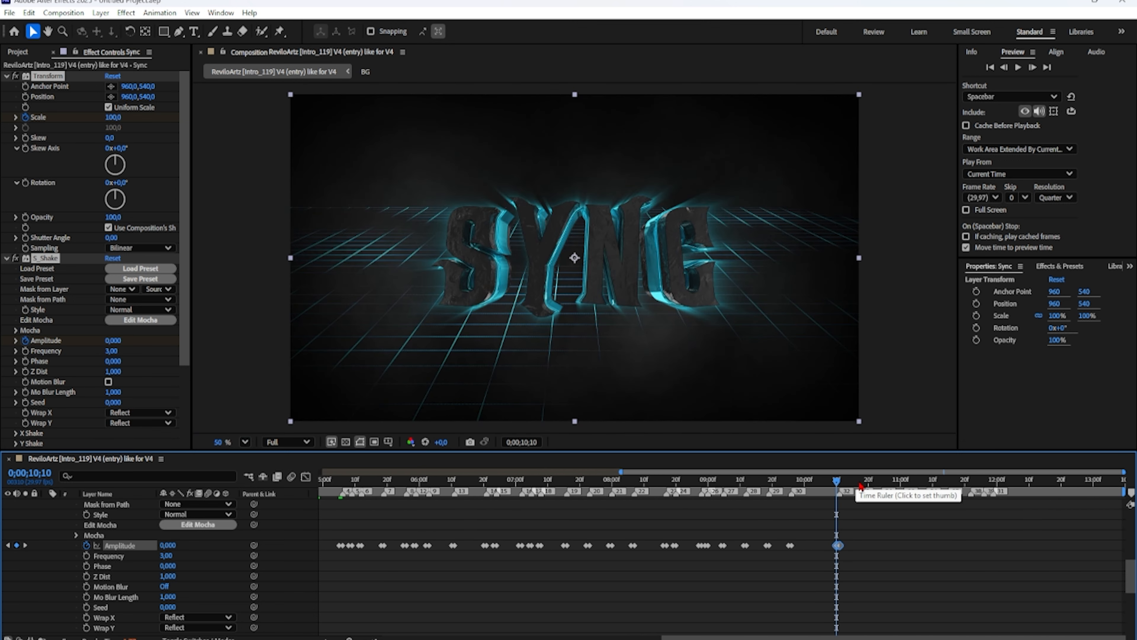
{"action": "left_click", "coordinate": [861, 486]}
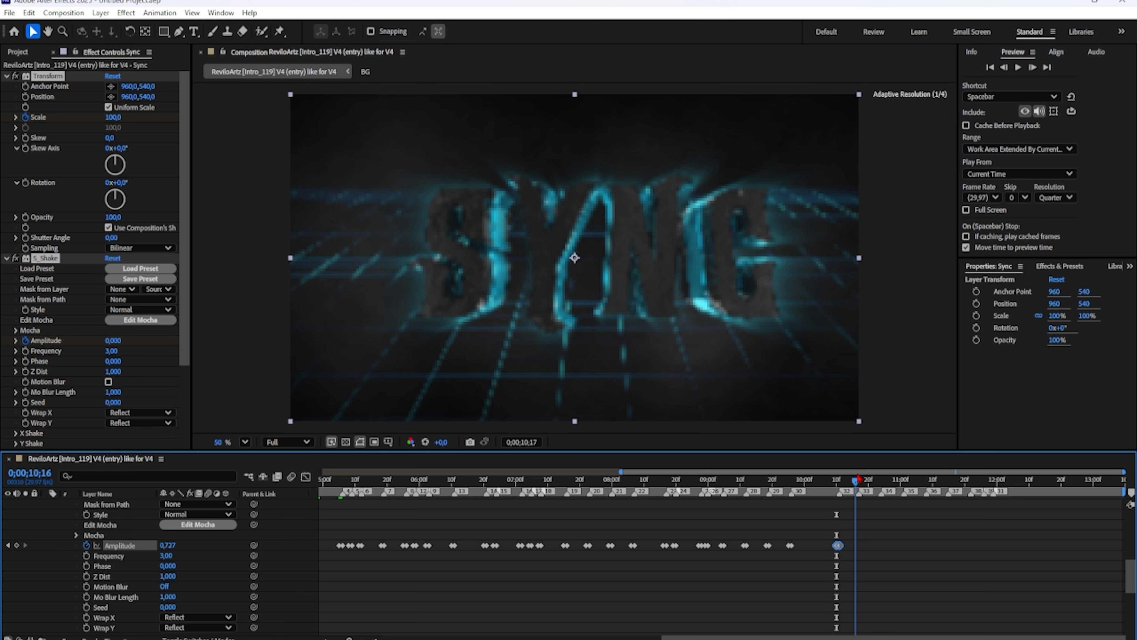
{"action": "key", "text": "ctrl+v"}
{"action": "left_click_drag", "start_coordinate": [886, 481], "coordinate": [879, 479]}
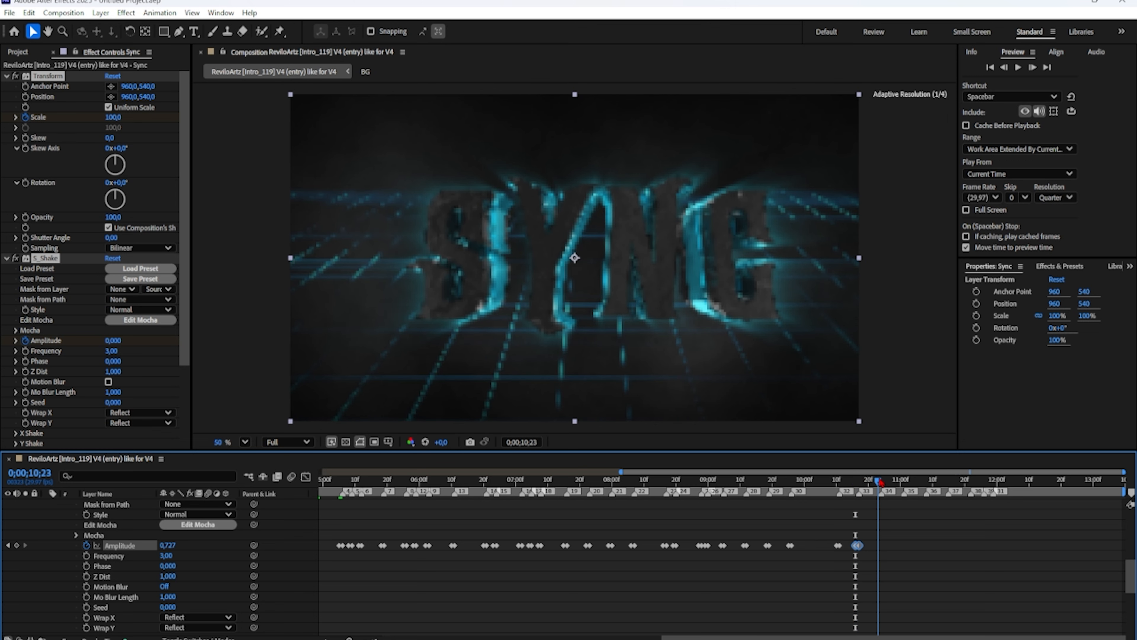
{"action": "key", "text": "ctrl+v"}
- Paste the Scale and Amplitude keyframes at the next three beat markers, from about 0;00;11;01 to about 0;00;11;15
{"action": "left_click", "coordinate": [901, 481]}
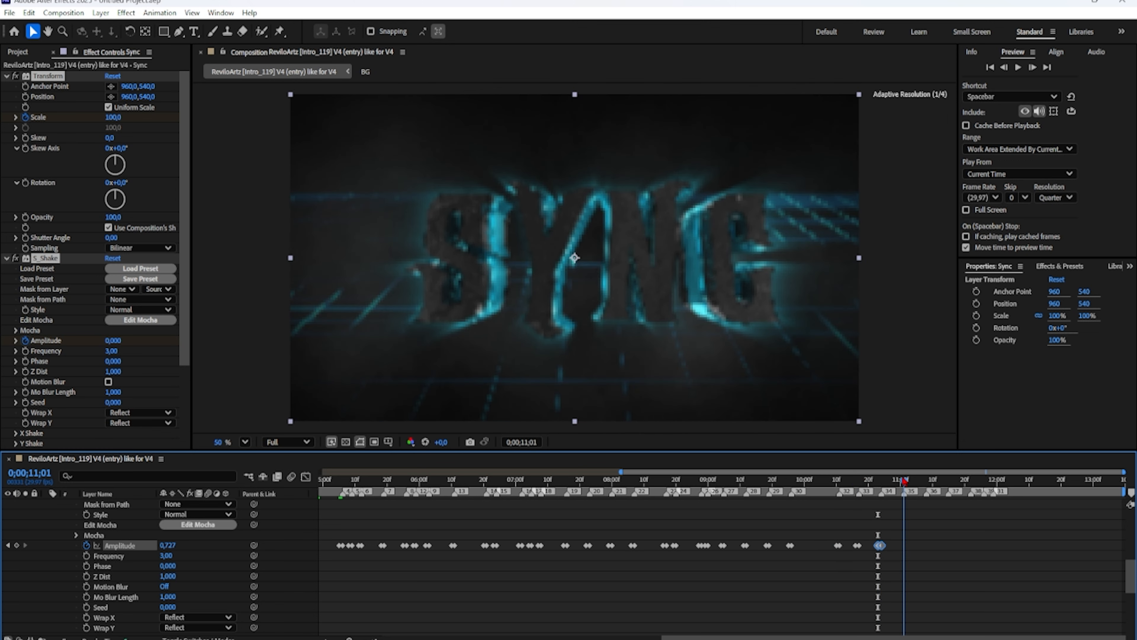
{"action": "key", "text": "ctrl+v"}
{"action": "left_click_drag", "start_coordinate": [933, 481], "coordinate": [924, 480]}
{"action": "key", "text": "ctrl+v"}
{"action": "left_click", "coordinate": [950, 480]}
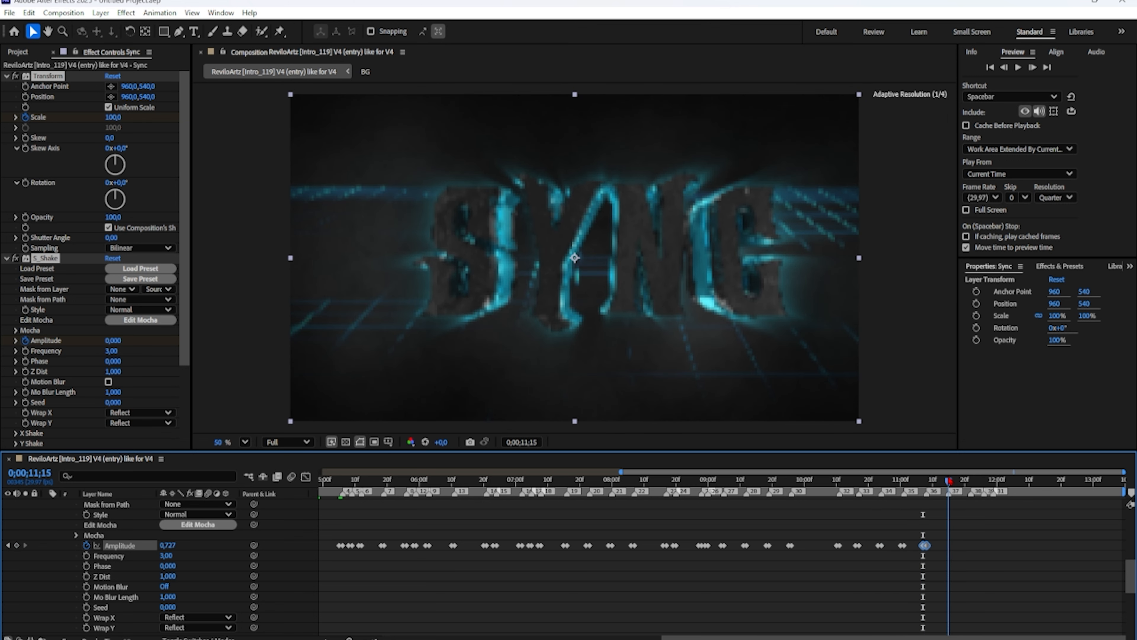
{"action": "key", "text": "ctrl+v"}
- Paste the Scale and Amplitude keyframes at the last three beat markers, ending at 0;00;11;28
{"action": "left_click", "coordinate": [971, 480]}
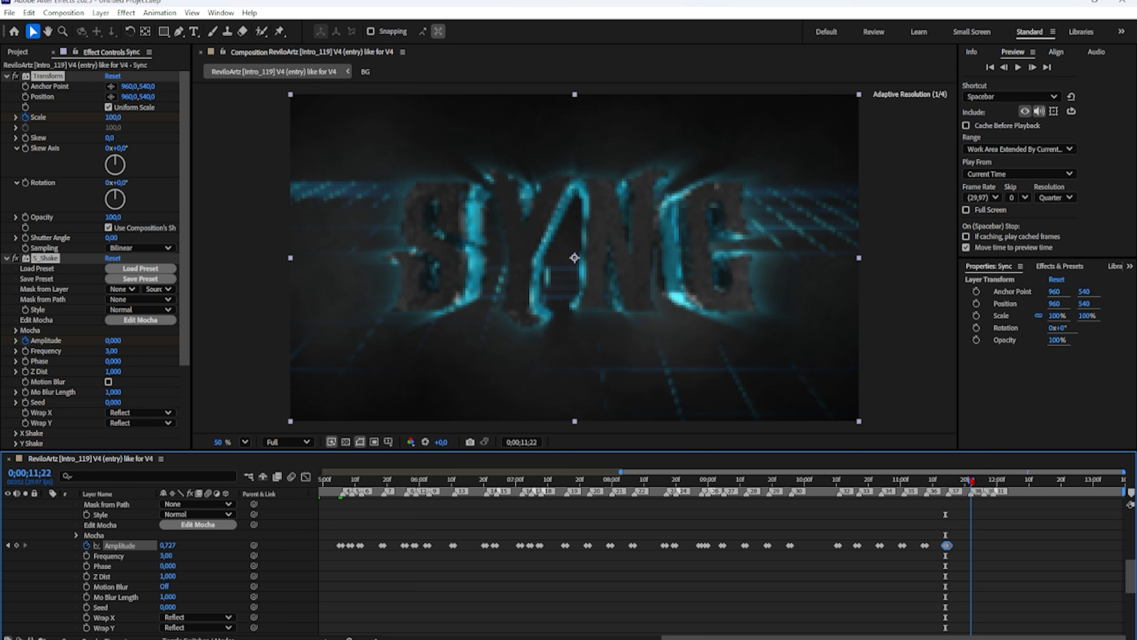
{"action": "key", "text": "ctrl+v"}
{"action": "left_click", "coordinate": [984, 480]}
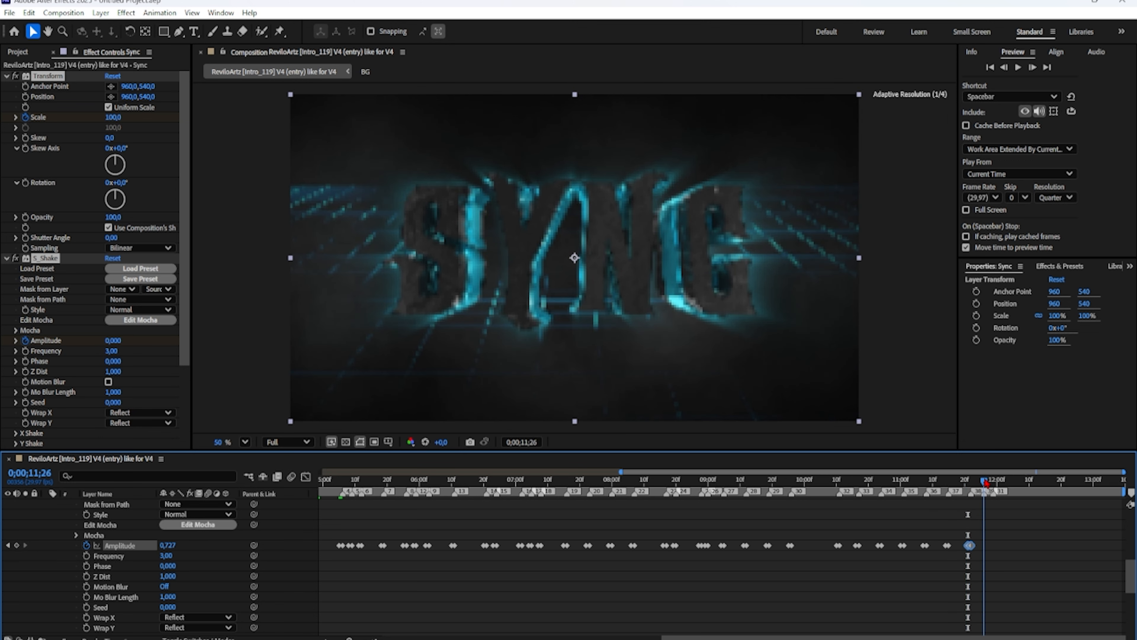
{"action": "key", "text": "ctrl+v"}
{"action": "left_click", "coordinate": [994, 481]}
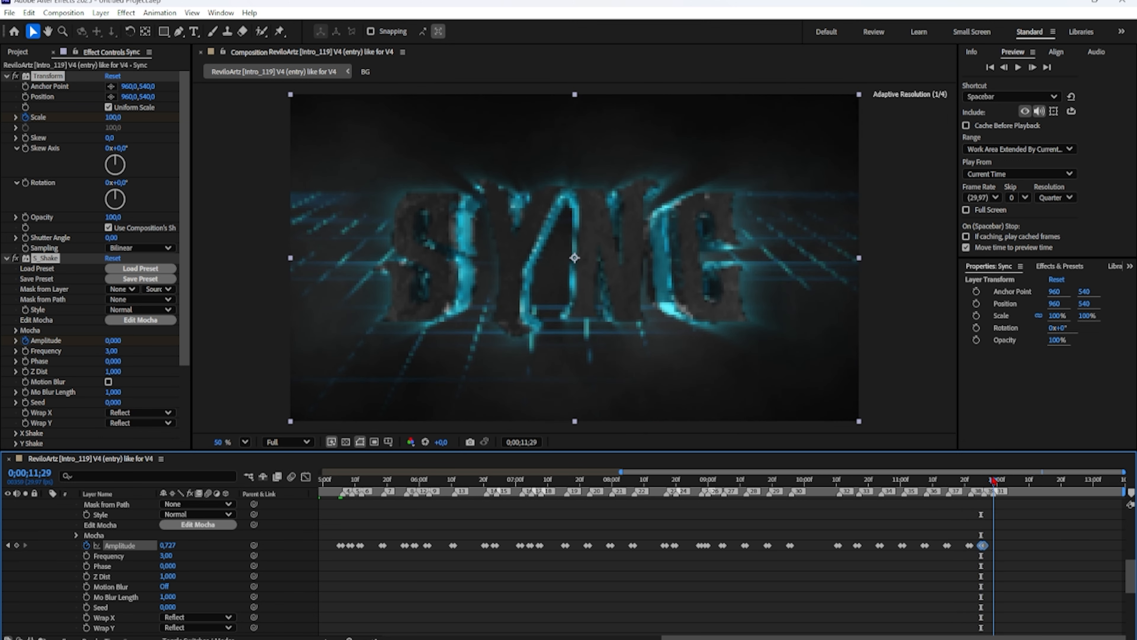
{"action": "left_click", "coordinate": [991, 480]}
{"action": "key", "text": "ctrl+v"}
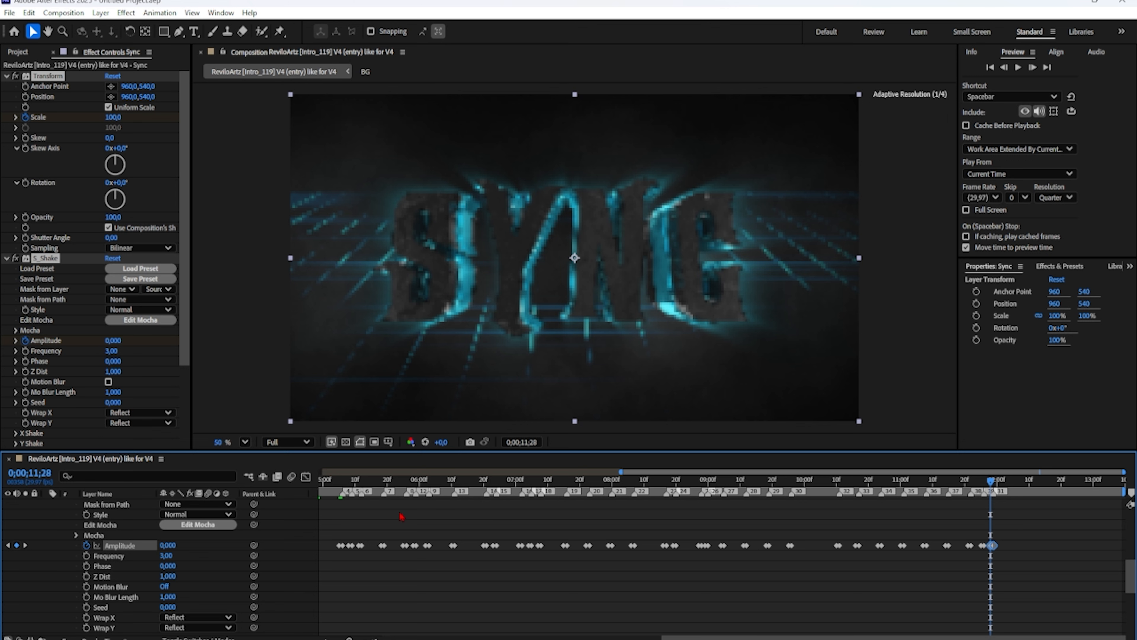
- Collapse the Transform and S_Shake properties, deselect the layer and return the current time to 0;00;00;00
{"action": "scroll", "coordinate": [89, 526], "scroll_direction": "up", "scroll_amount": 5}
{"action": "left_click", "coordinate": [67, 525]}
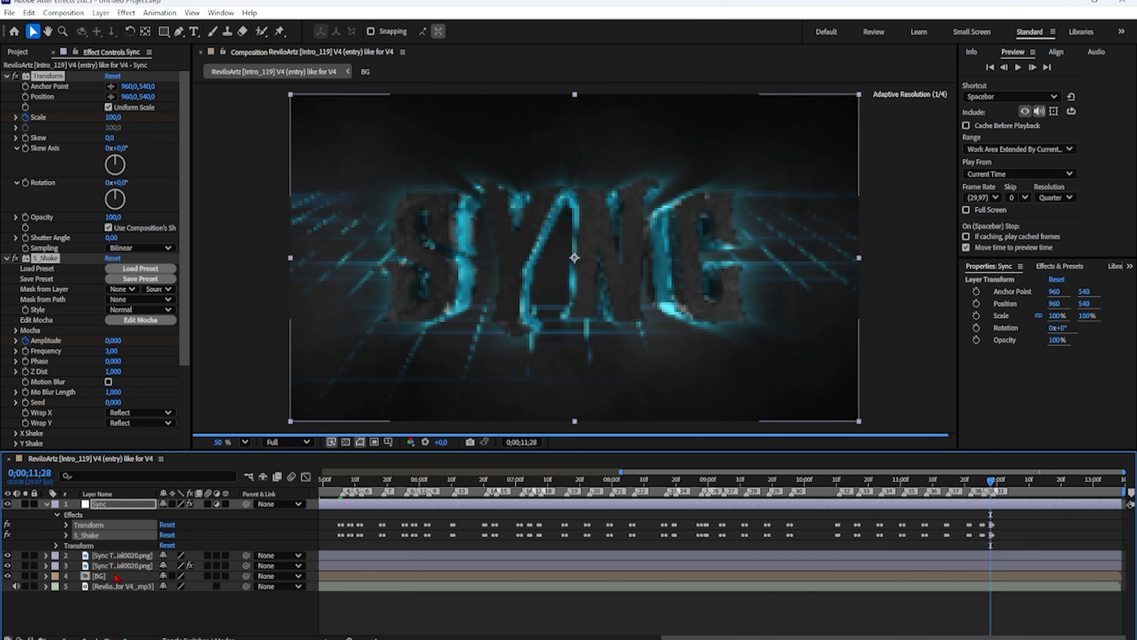
{"action": "left_click", "coordinate": [158, 614]}
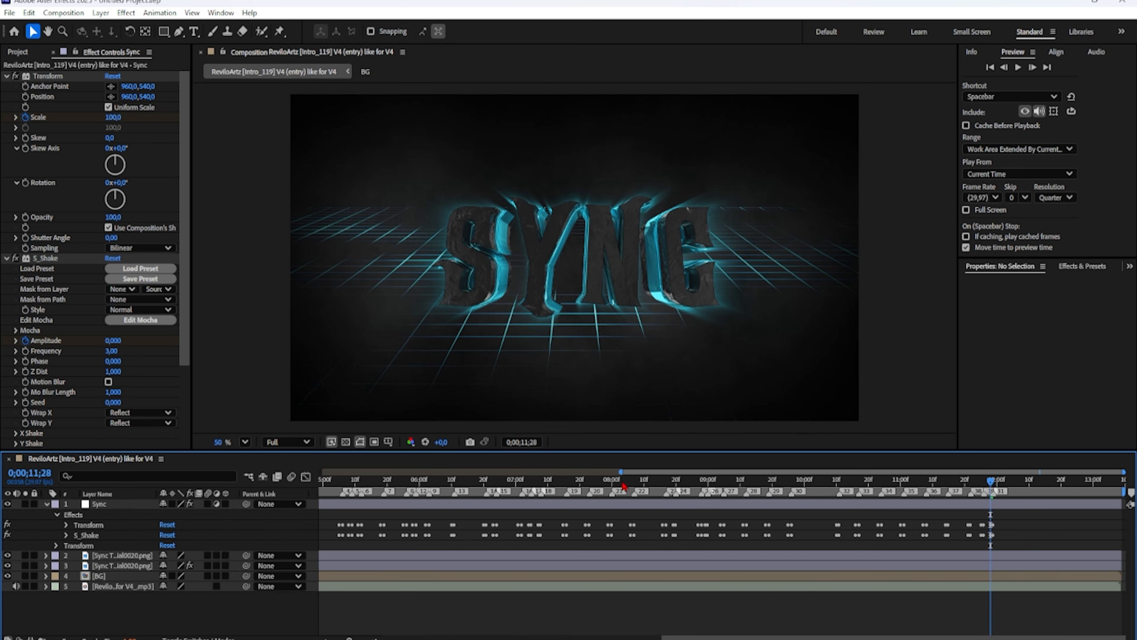
{"action": "left_click_drag", "start_coordinate": [620, 471], "coordinate": [215, 469]}
{"action": "left_click_drag", "start_coordinate": [437, 484], "coordinate": [313, 481]}
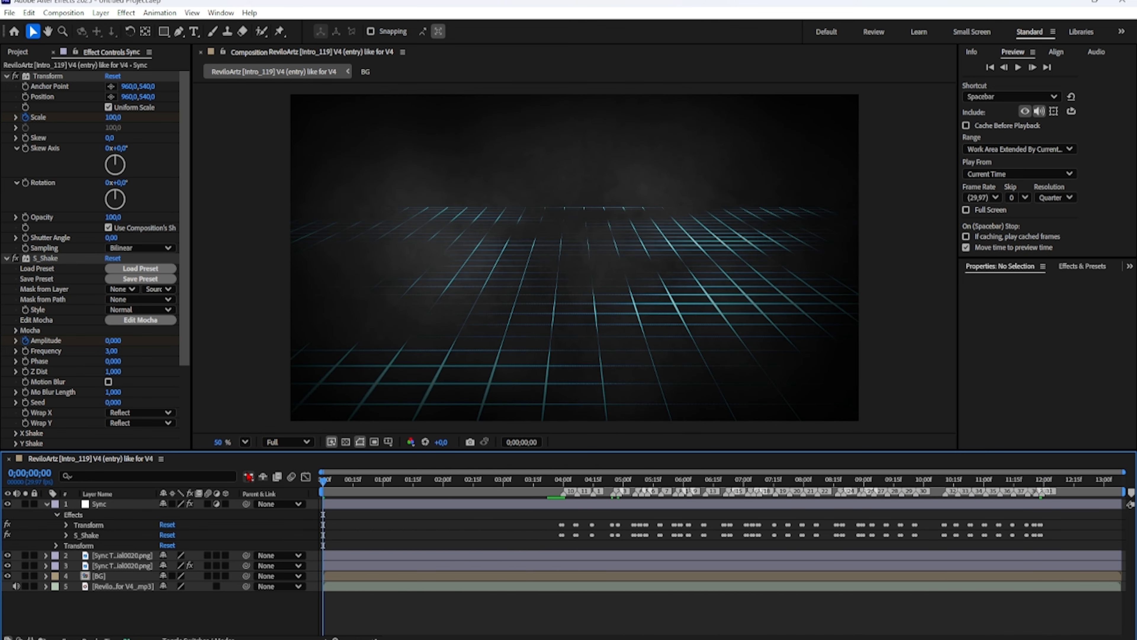
{"action": "left_click", "coordinate": [7, 258]}
{"action": "left_click", "coordinate": [6, 76]}
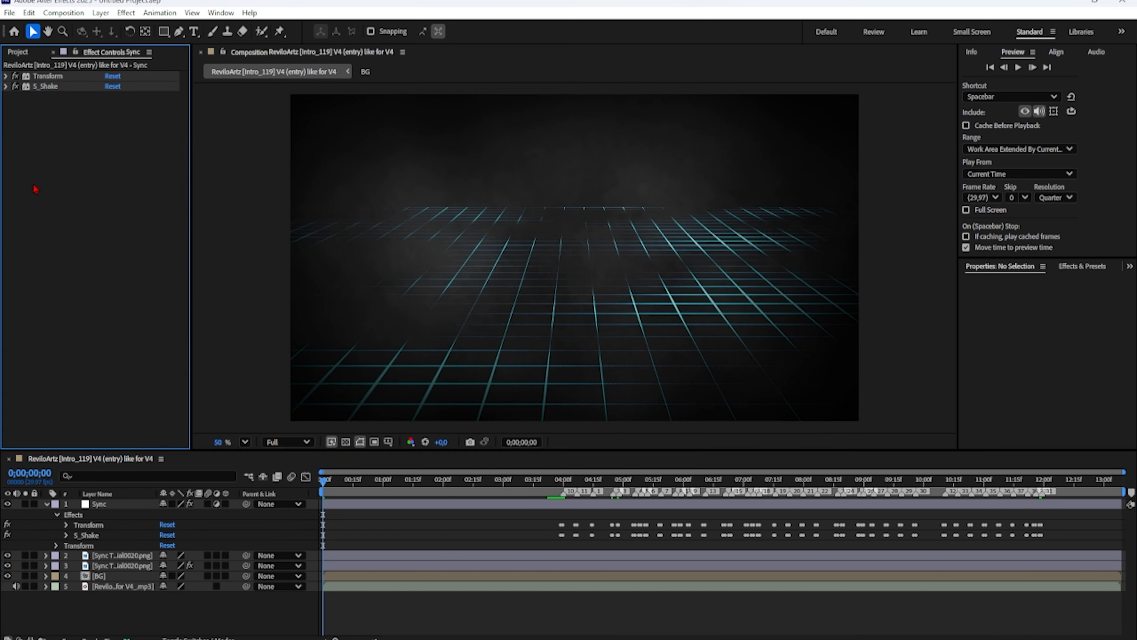
- Preview the intro from the first frame and again from 0;00;03;25 to check the scale and shake against the beats
{"action": "left_click", "coordinate": [255, 605]}
{"action": "key", "text": "space"}
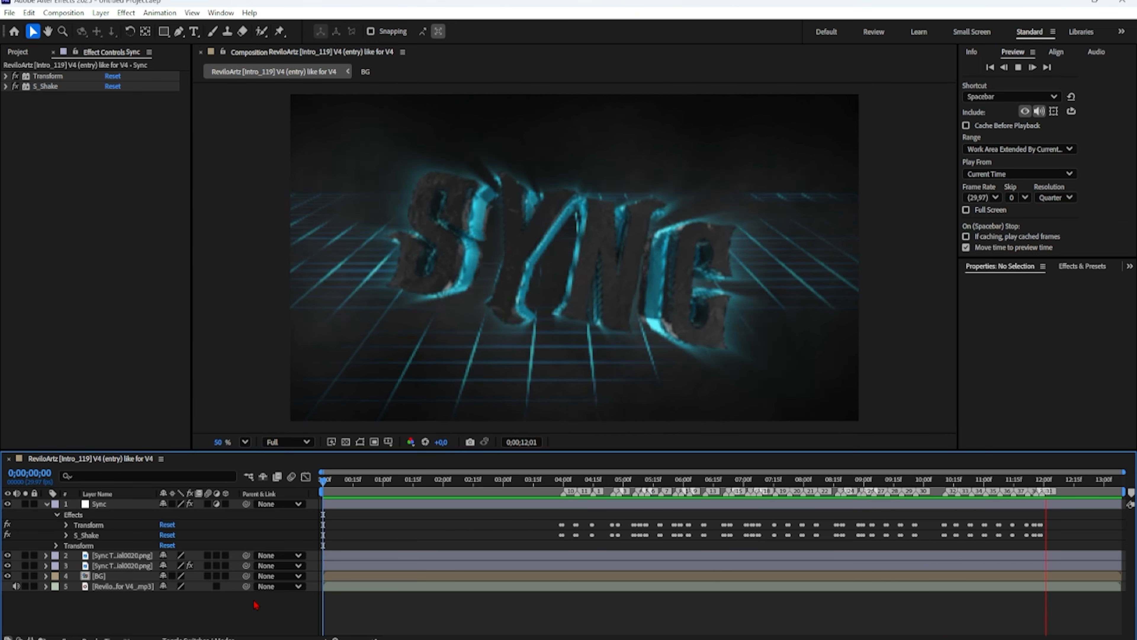
{"action": "key", "text": "space"}
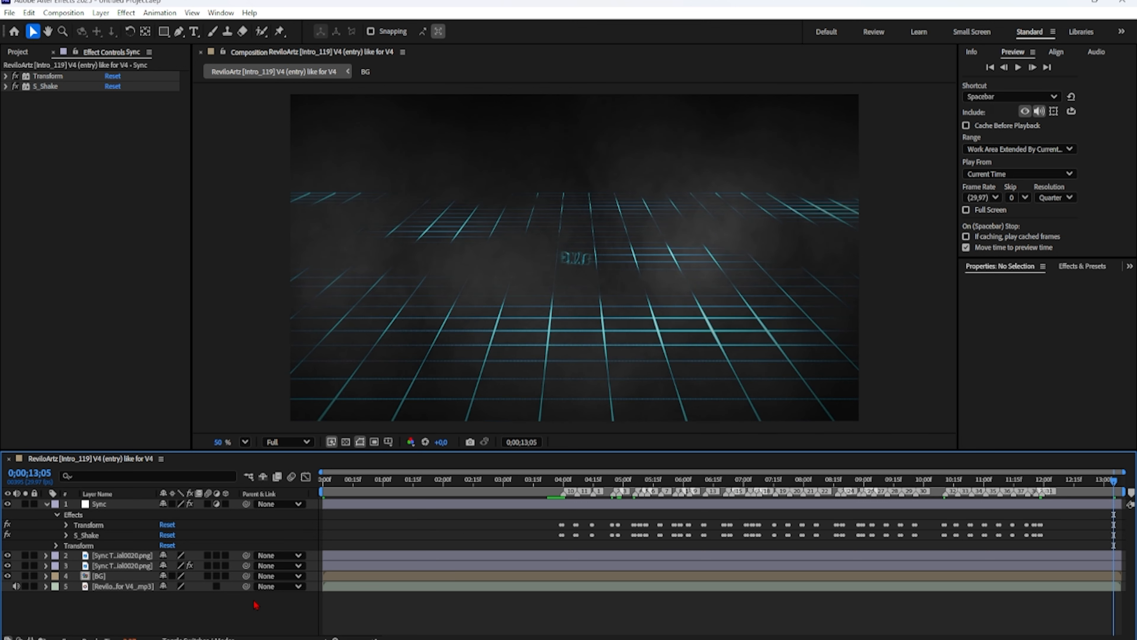
{"action": "left_click_drag", "start_coordinate": [588, 483], "coordinate": [553, 478]}
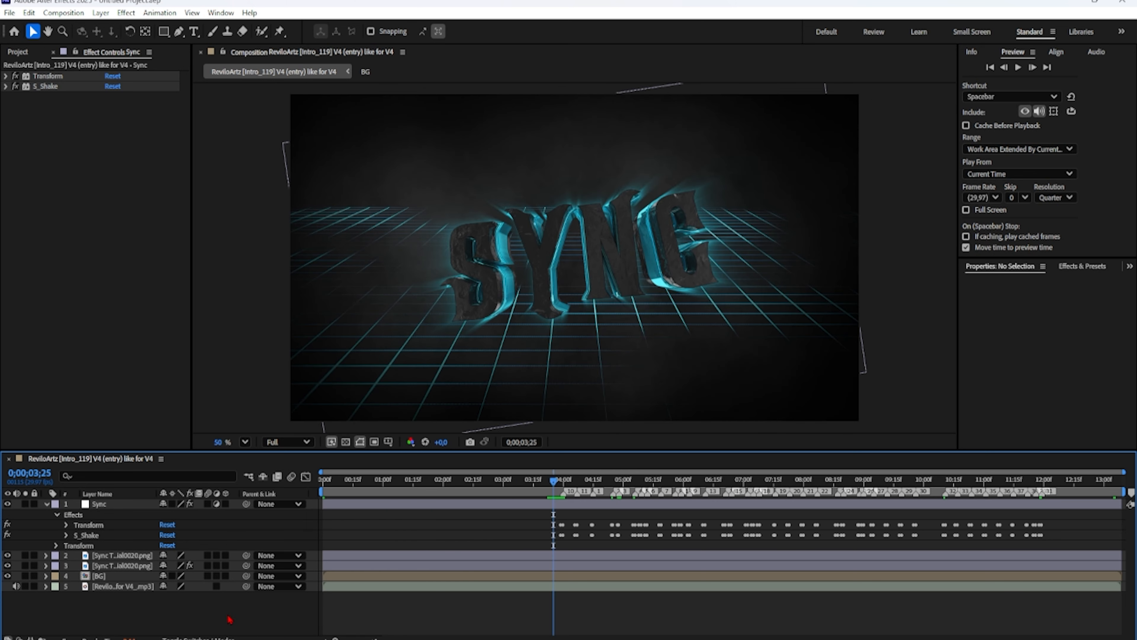
{"action": "key", "text": "space"}
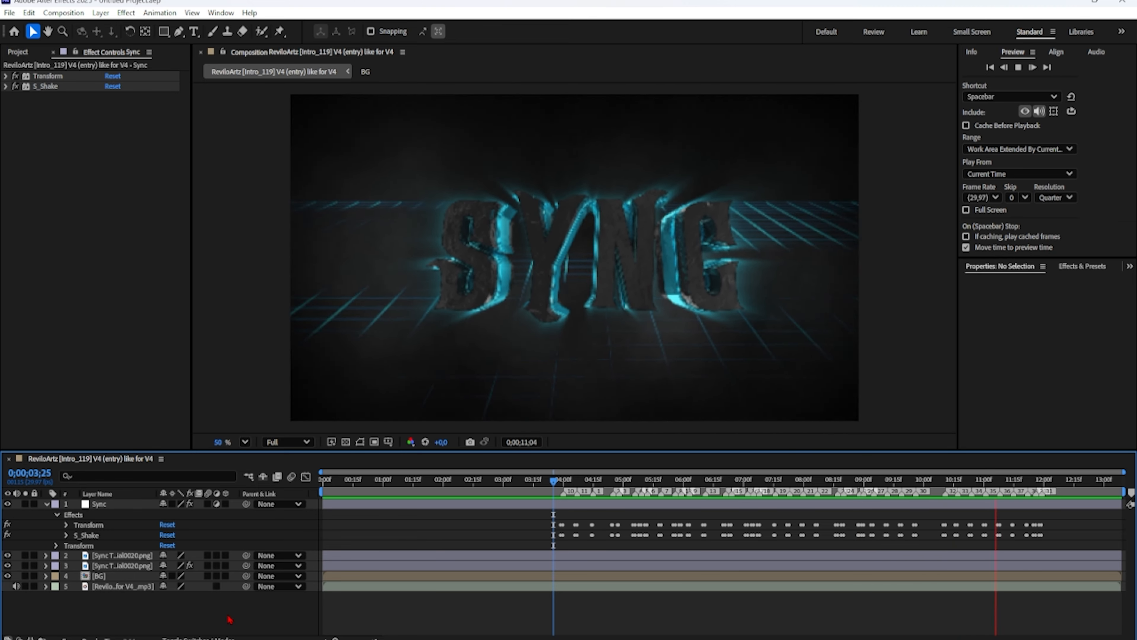
{"action": "key", "text": "space"}
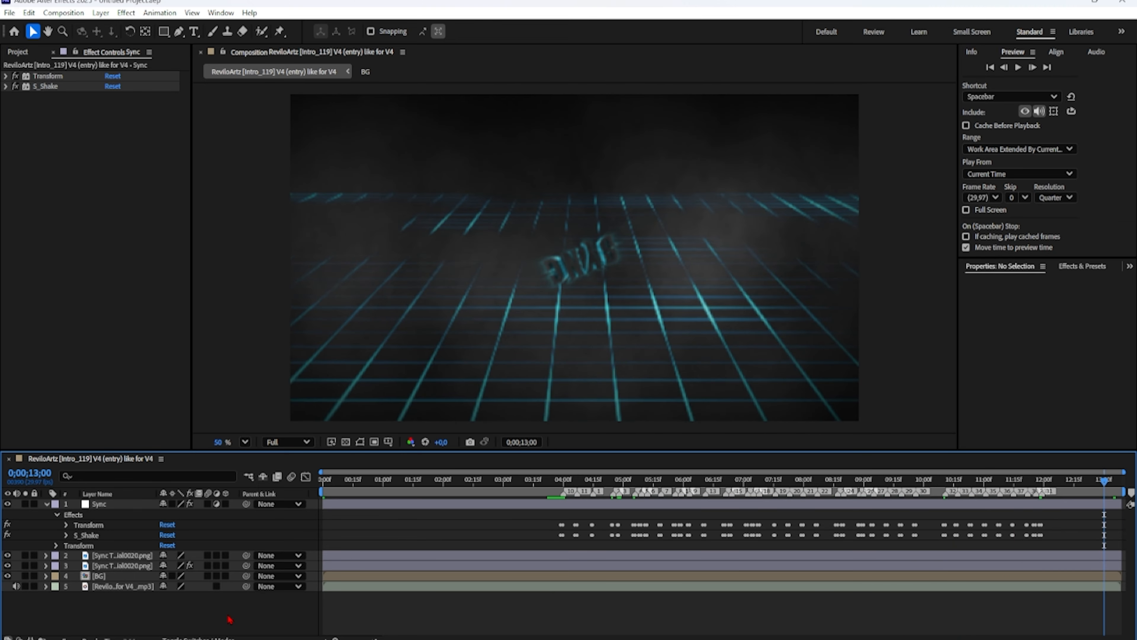
- Return to 0;00;00;00 and play the full intro once more
{"action": "left_click_drag", "start_coordinate": [426, 481], "coordinate": [529, 481]}
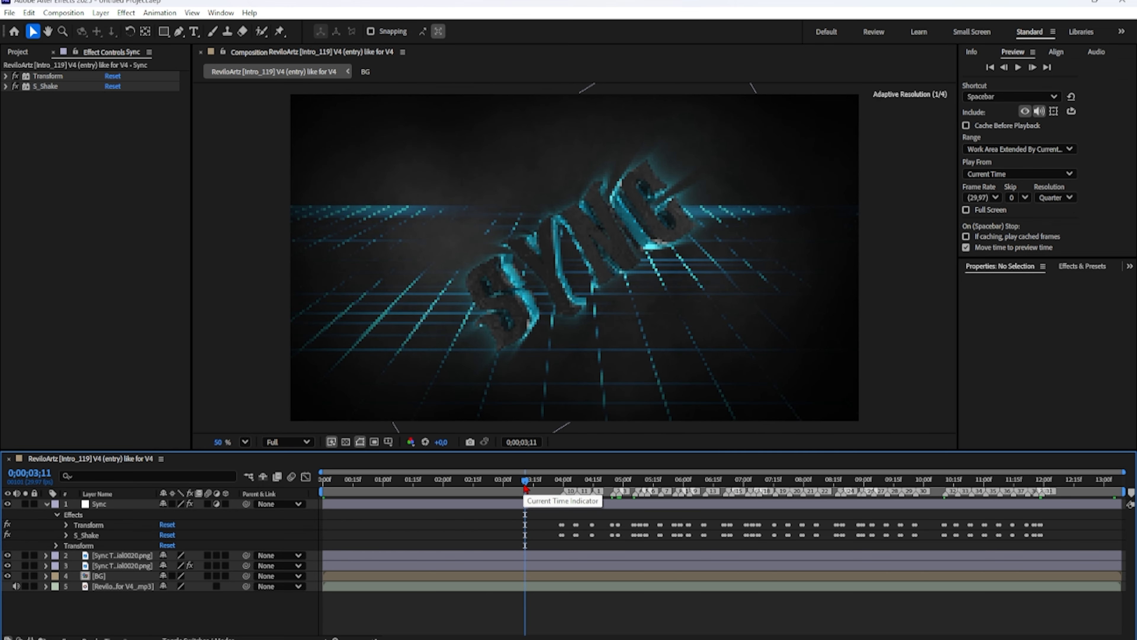
{"action": "left_click_drag", "start_coordinate": [526, 489], "coordinate": [323, 481]}
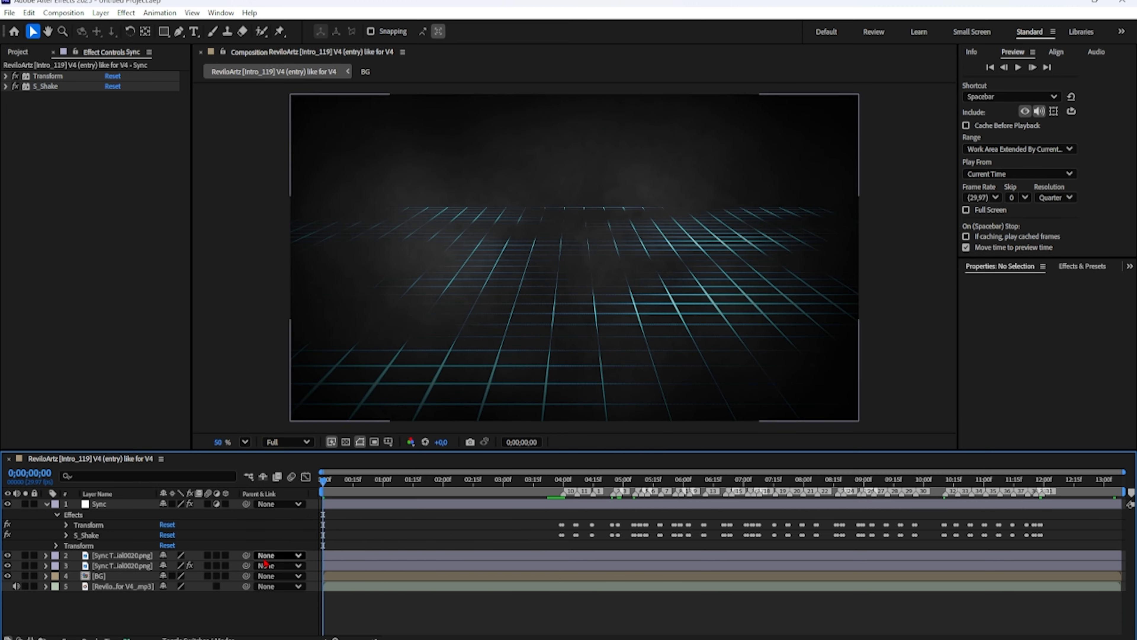
{"action": "key", "text": "space"}
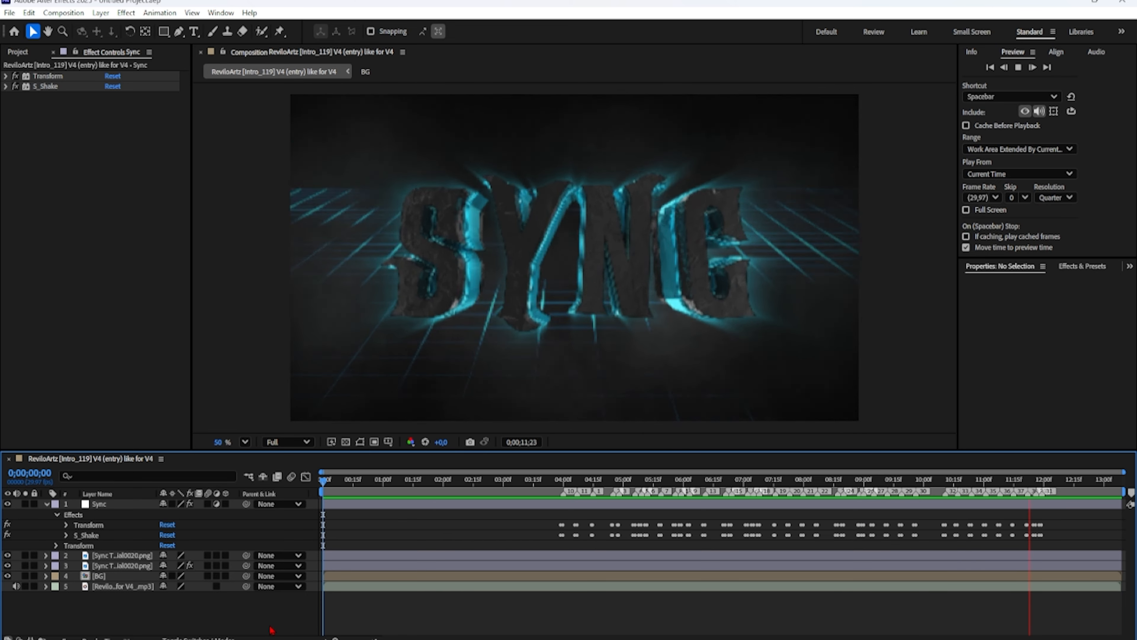
- Stop the preview and apply the RE:Vision RSMB motion blur effect to the Sync adjustment layer
{"action": "key", "text": "space"}
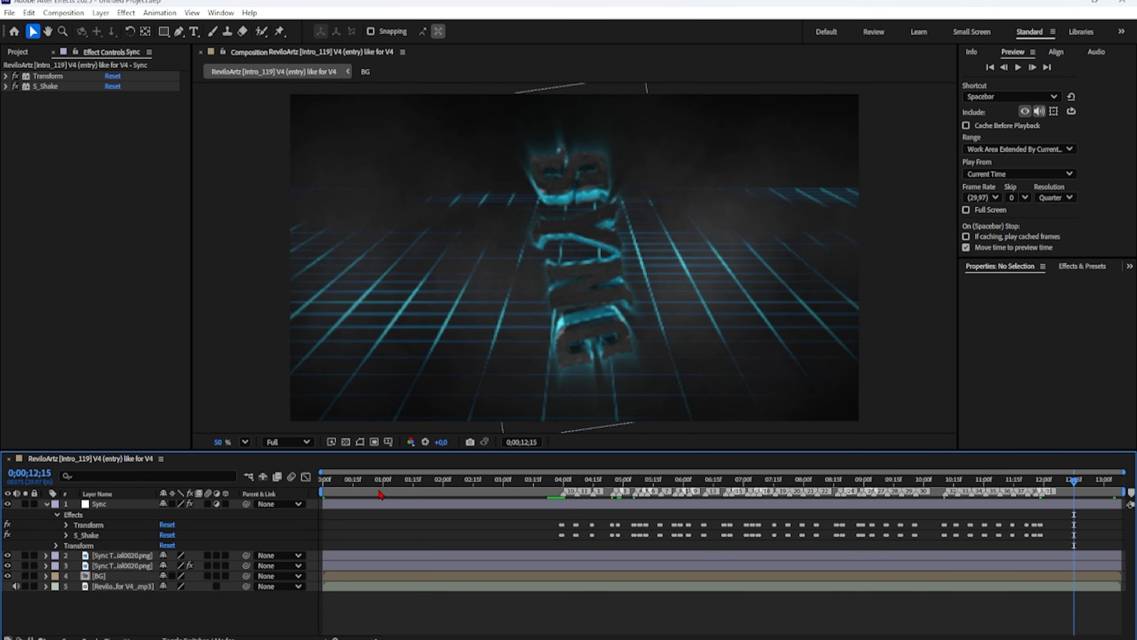
{"action": "left_click", "coordinate": [388, 488]}
{"action": "right_click", "coordinate": [67, 232]}
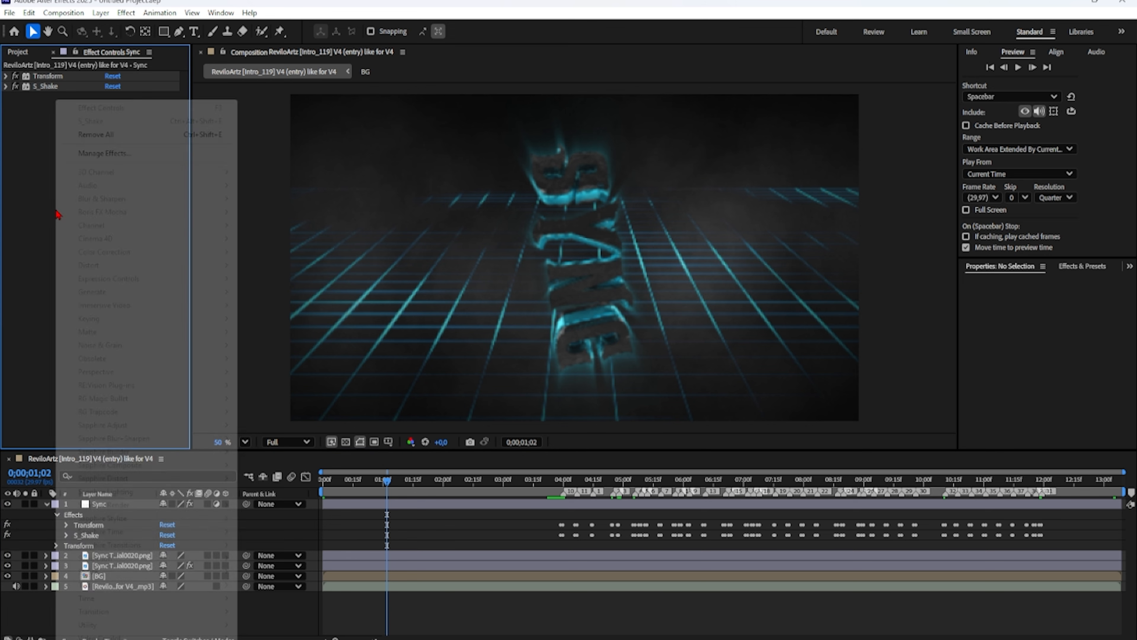
{"action": "left_click", "coordinate": [23, 232]}
{"action": "left_click", "coordinate": [99, 504]}
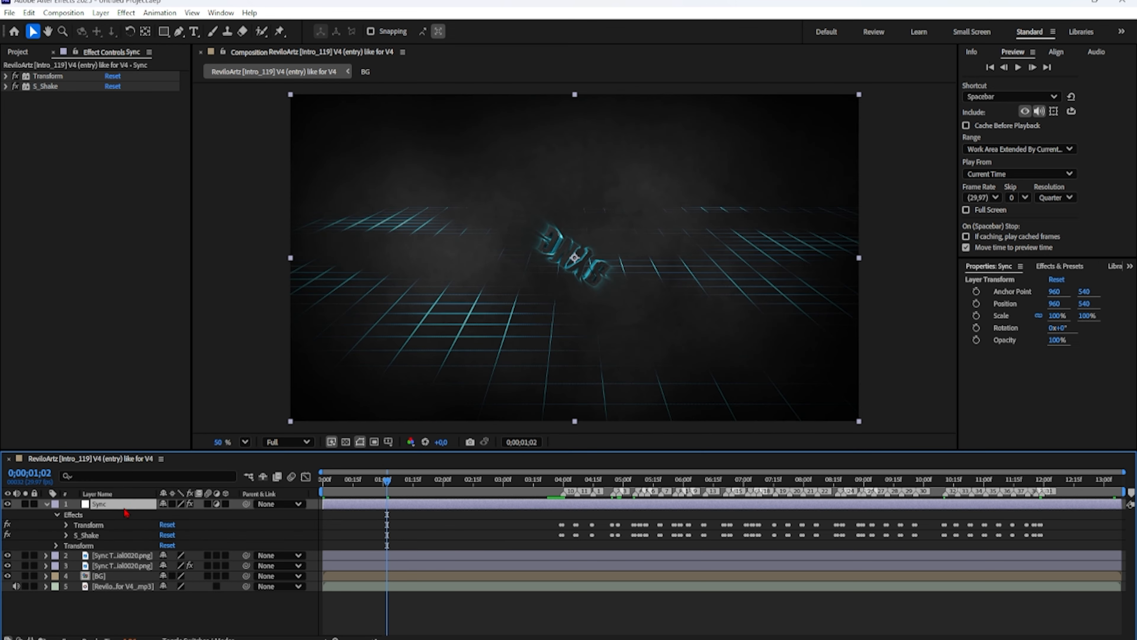
{"action": "right_click", "coordinate": [76, 301]}
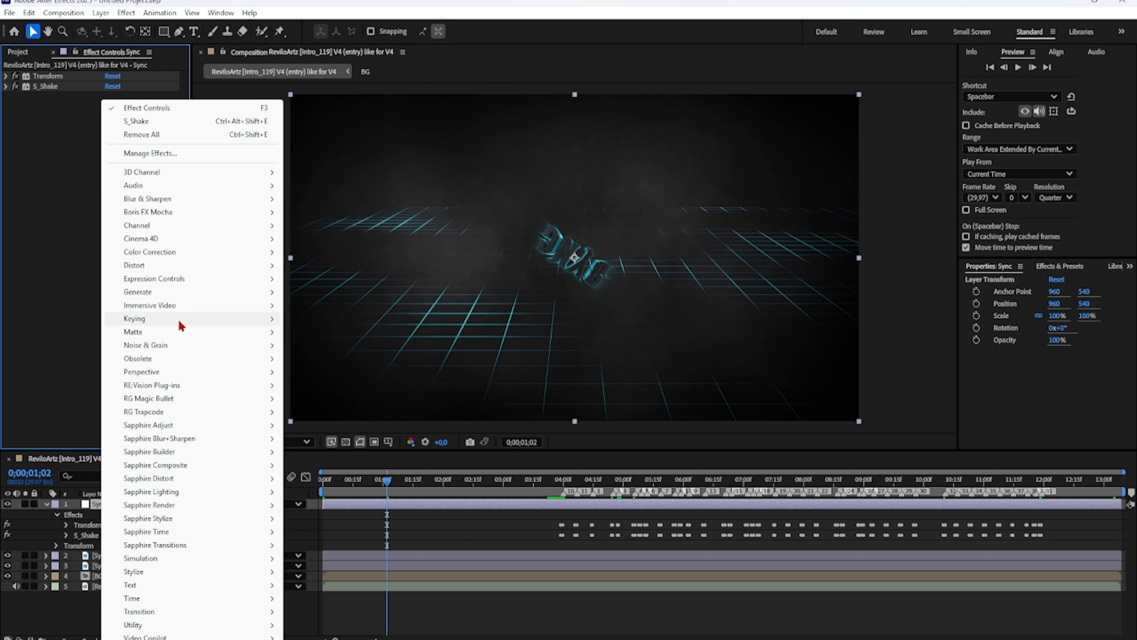
{"action": "mouse_move", "coordinate": [193, 386]}
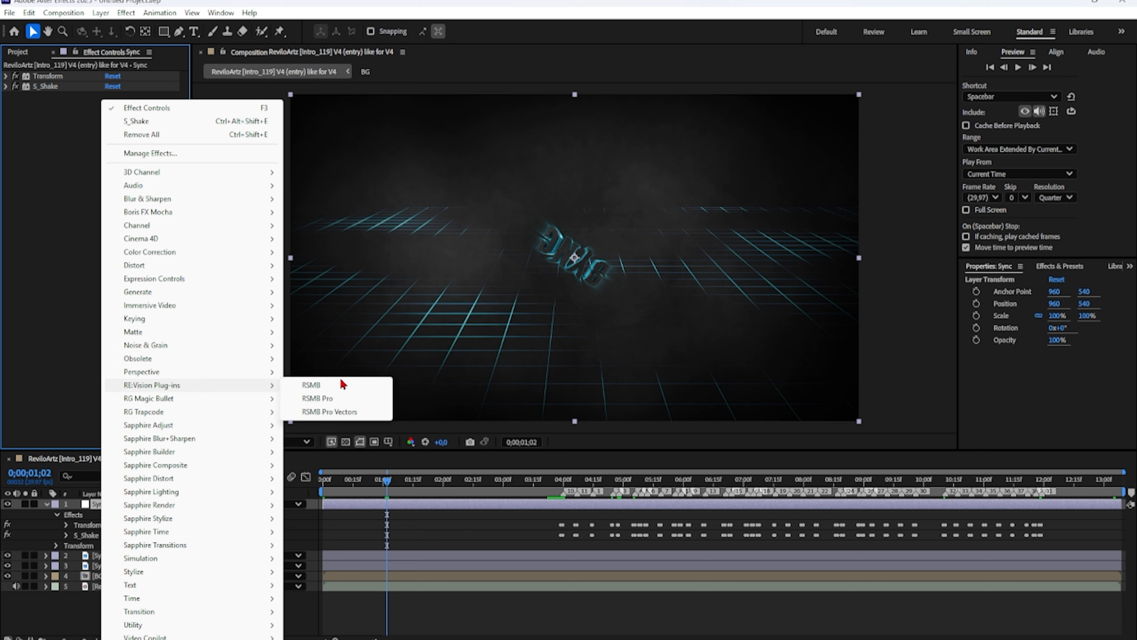
{"action": "left_click", "coordinate": [335, 385]}
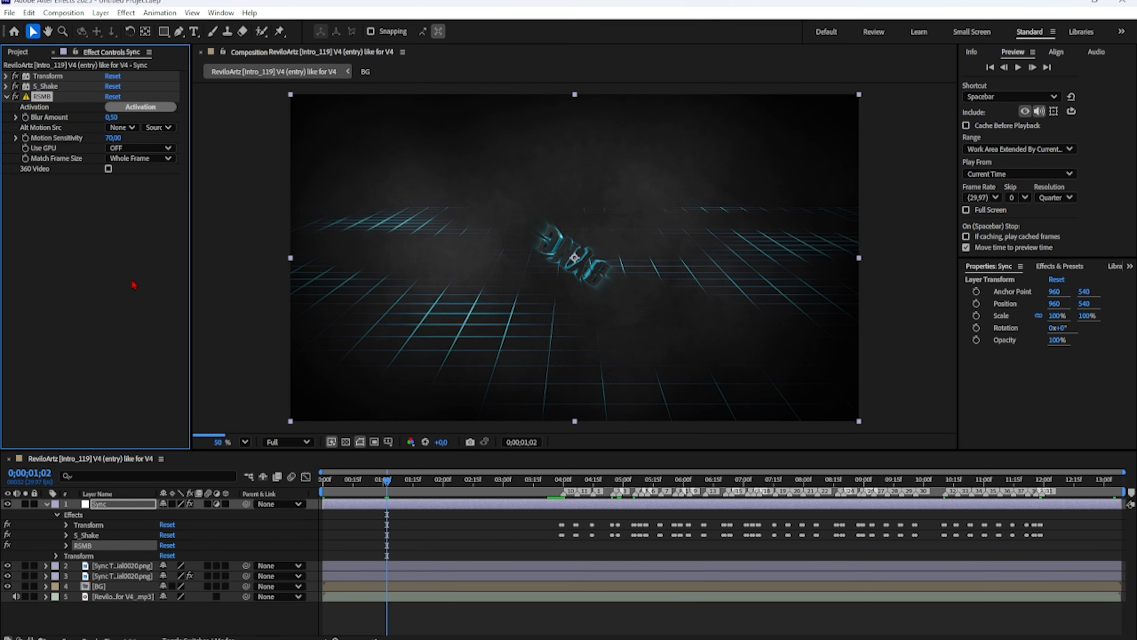
- Collapse the RSMB settings and preview the full intro from 0;00;00;00 to check the motion blur
{"action": "left_click_drag", "start_coordinate": [370, 485], "coordinate": [329, 483]}
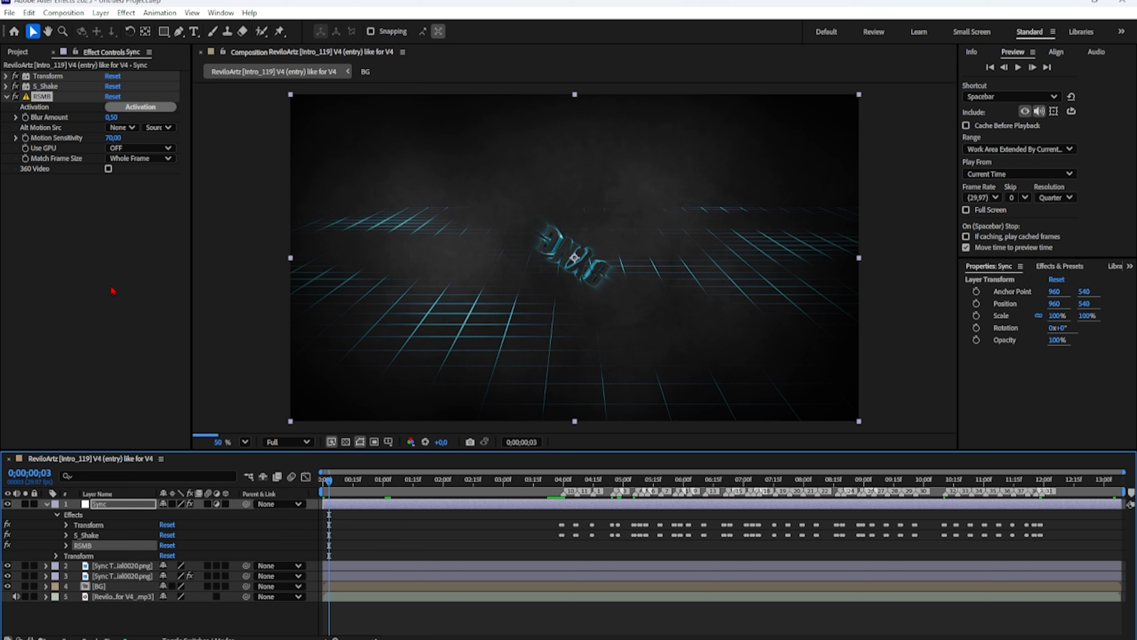
{"action": "left_click", "coordinate": [6, 97]}
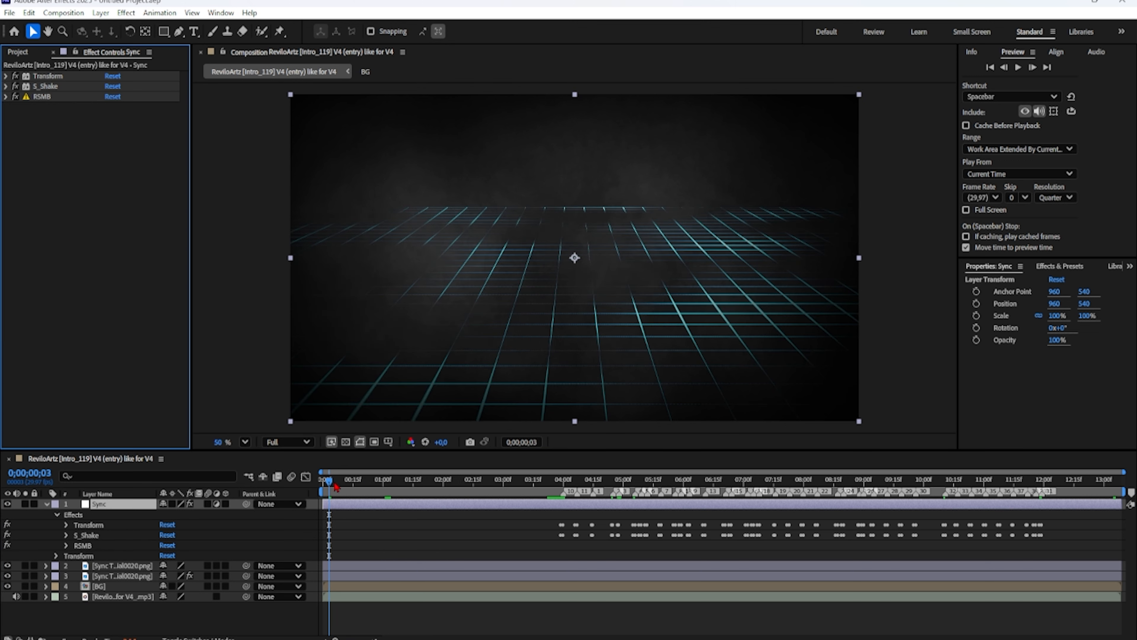
{"action": "left_click_drag", "start_coordinate": [334, 484], "coordinate": [298, 485]}
{"action": "key", "text": "space"}
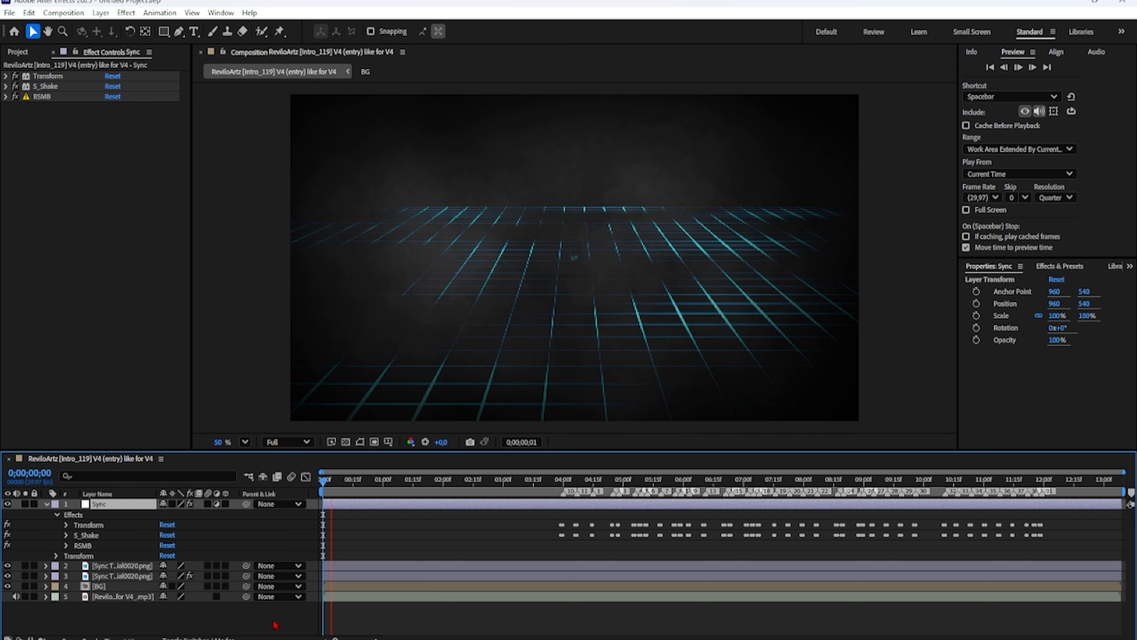
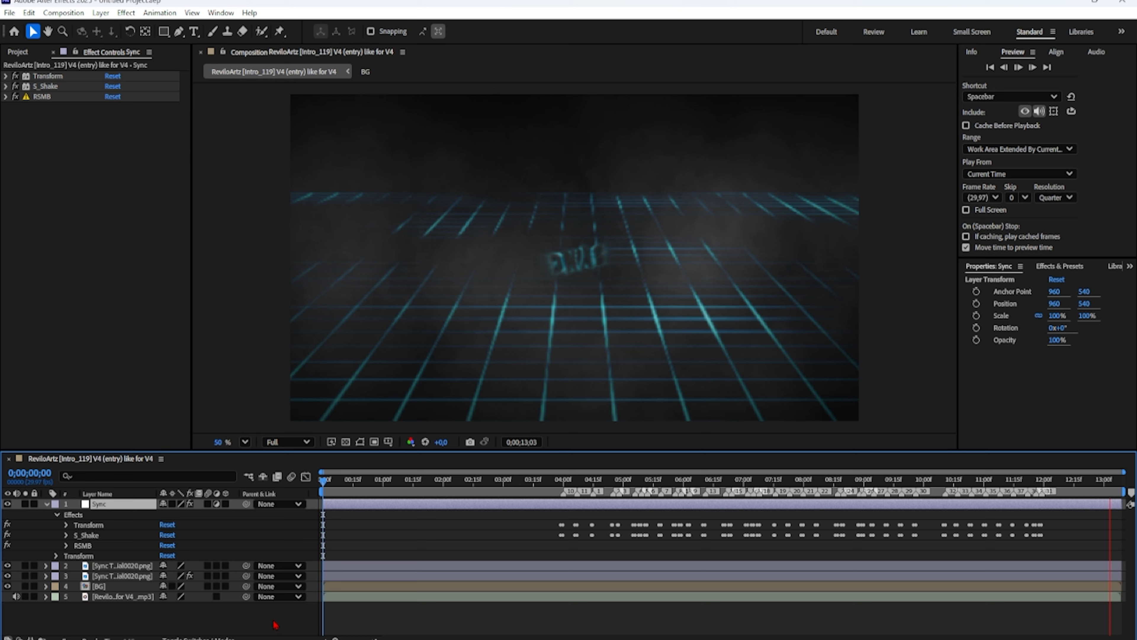
{"action": "key", "text": "space"}
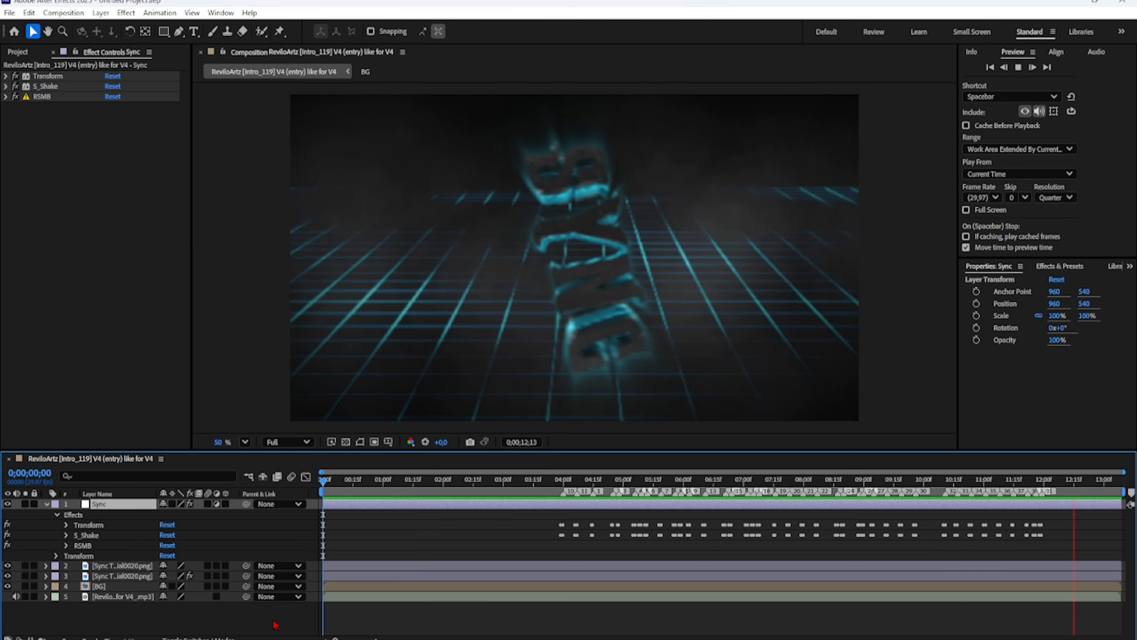
{"action": "key", "text": "space"}
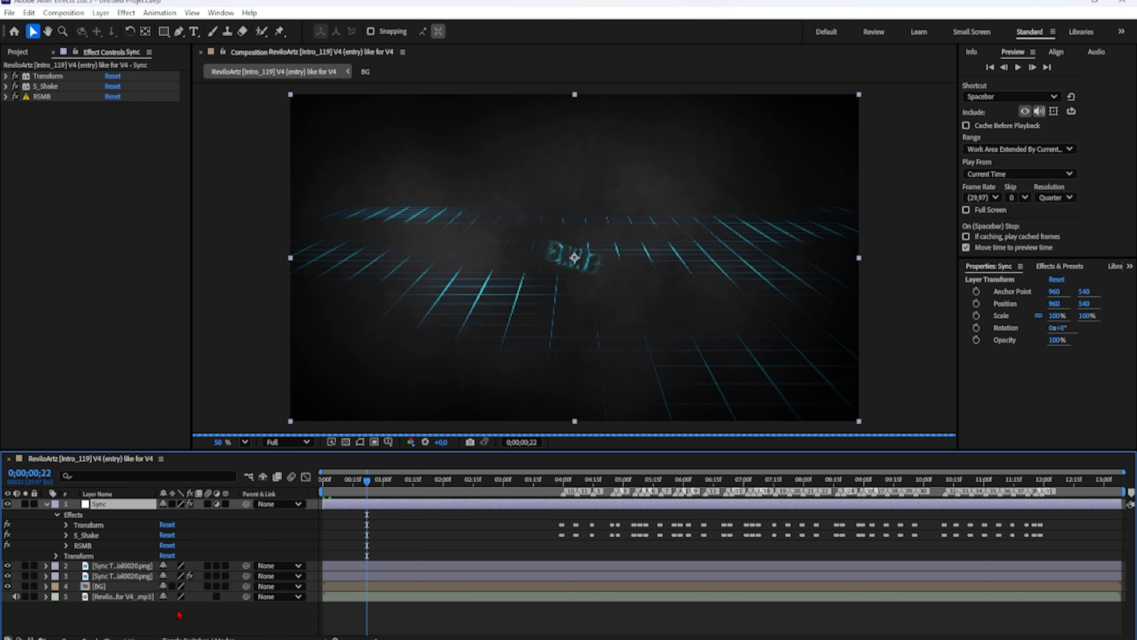
- With the current time at 0;00;04;06, create a black solid named CC and place it directly beneath the BG layer
{"action": "left_click", "coordinate": [562, 488]}
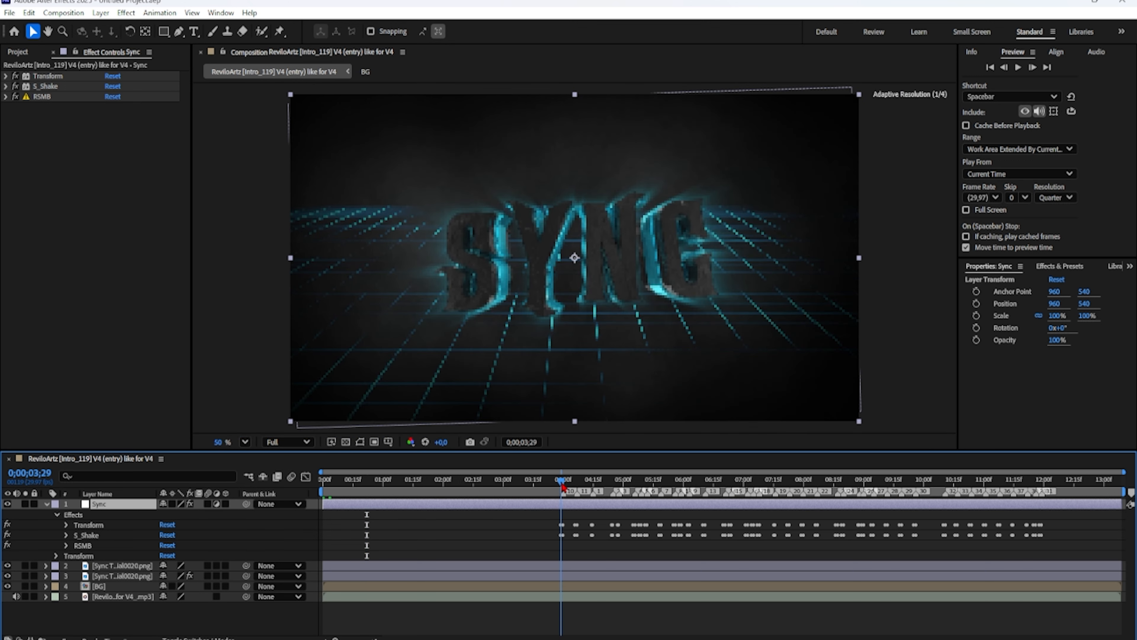
{"action": "left_click_drag", "start_coordinate": [563, 488], "coordinate": [576, 489]}
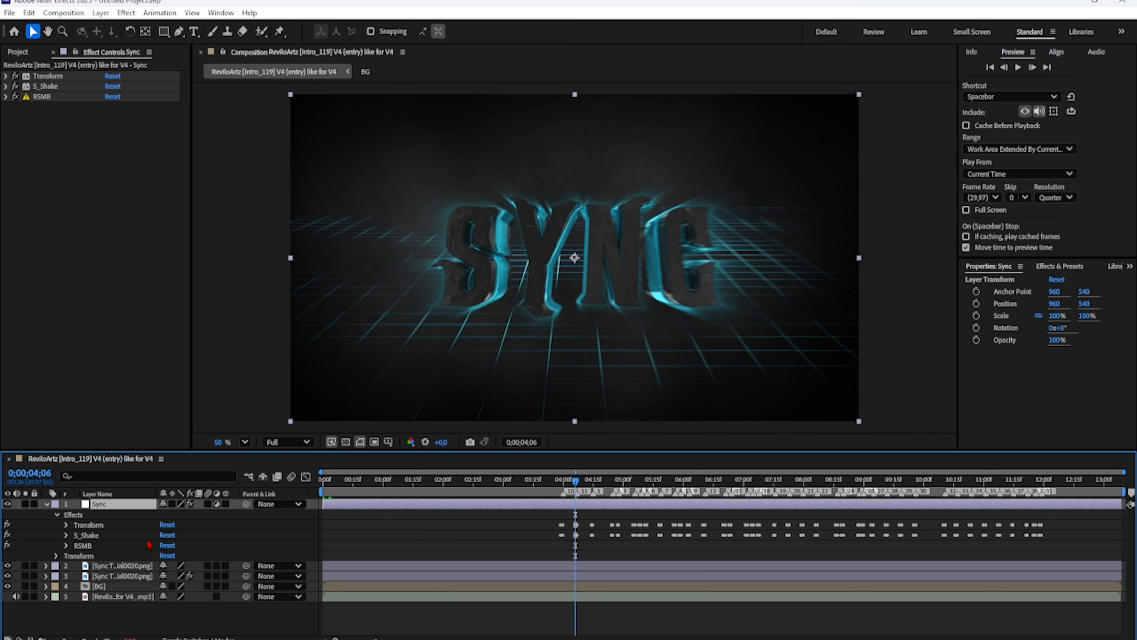
{"action": "right_click", "coordinate": [118, 619]}
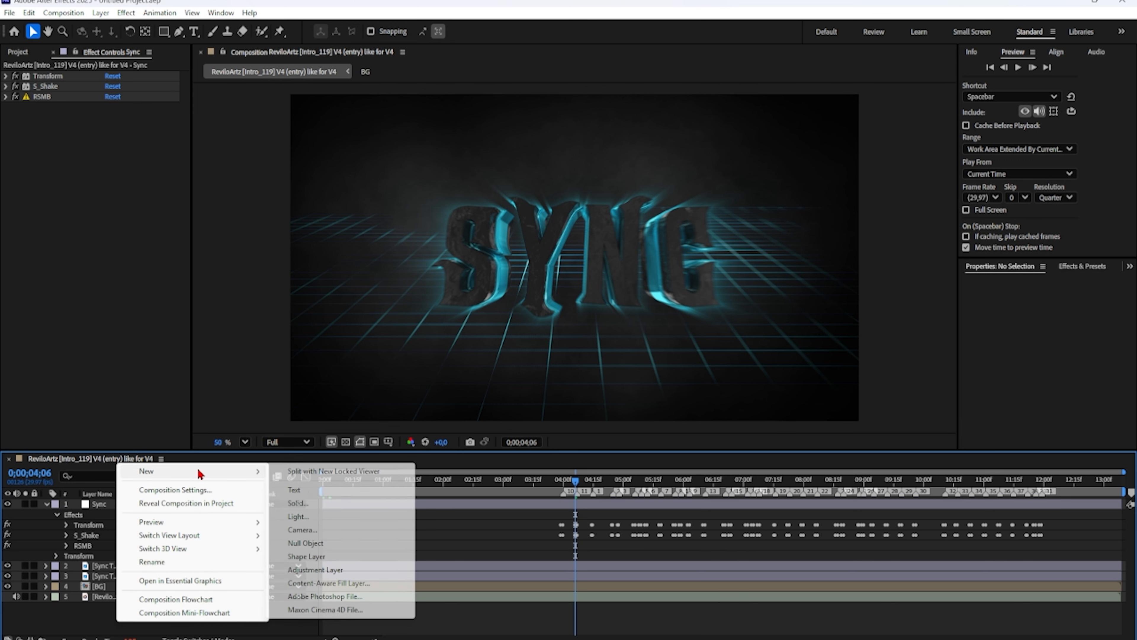
{"action": "mouse_move", "coordinate": [200, 472]}
{"action": "left_click", "coordinate": [308, 503]}
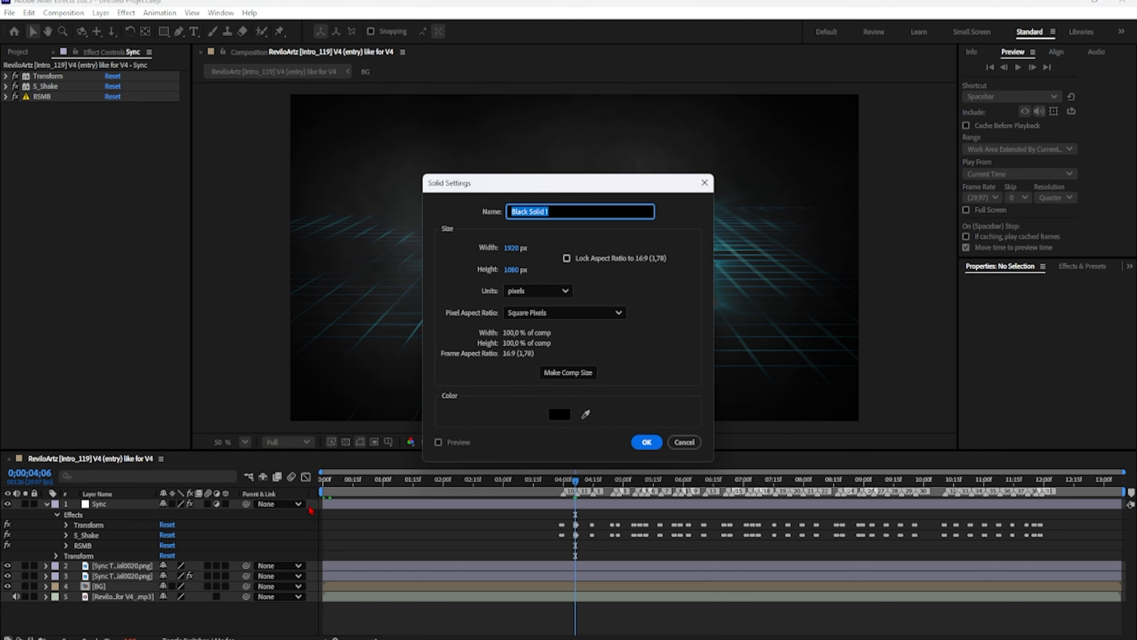
{"action": "type", "text": "c"}
{"action": "key", "text": "Return"}
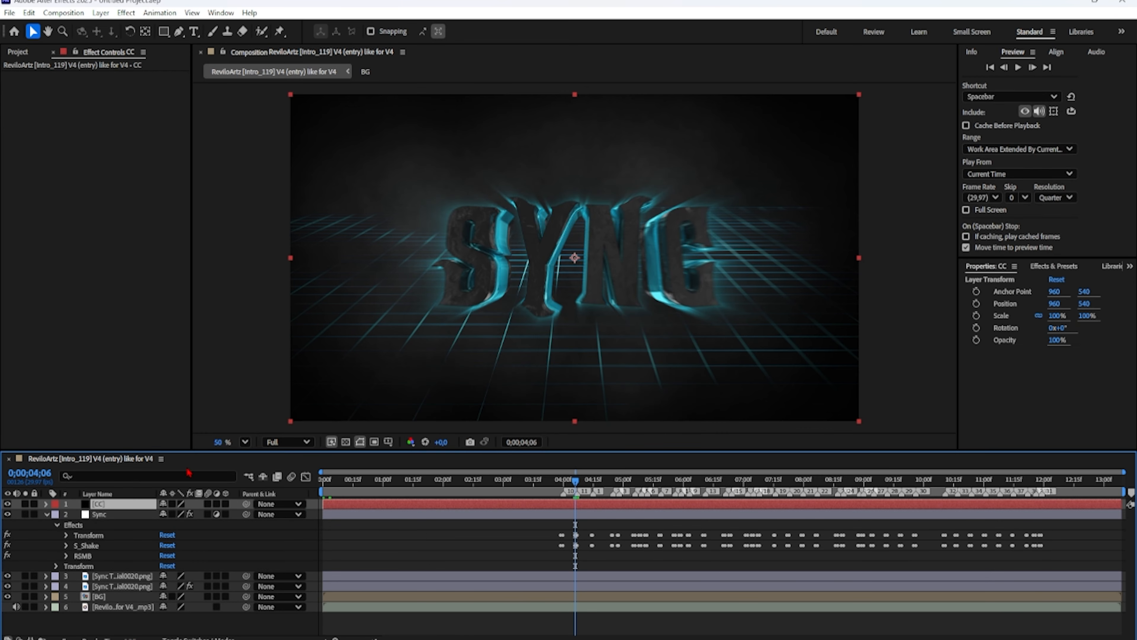
{"action": "left_click_drag", "start_coordinate": [109, 510], "coordinate": [115, 605]}
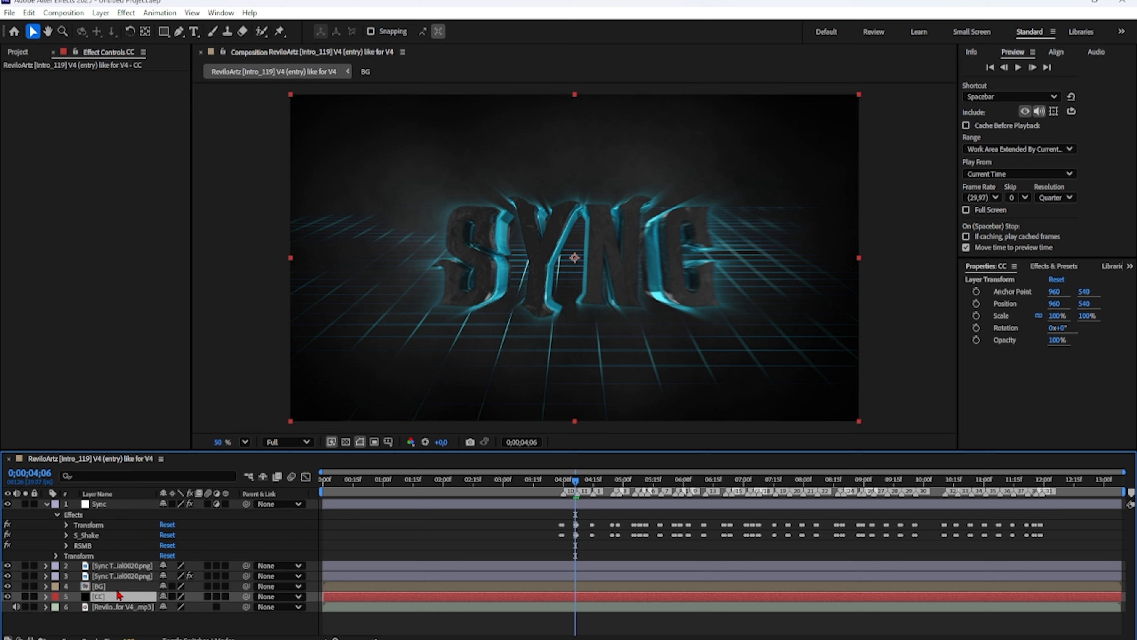
- Add an adjustment layer, rename it CC and move it above the Sync layer at the top of the layer stack
{"action": "right_click", "coordinate": [122, 600]}
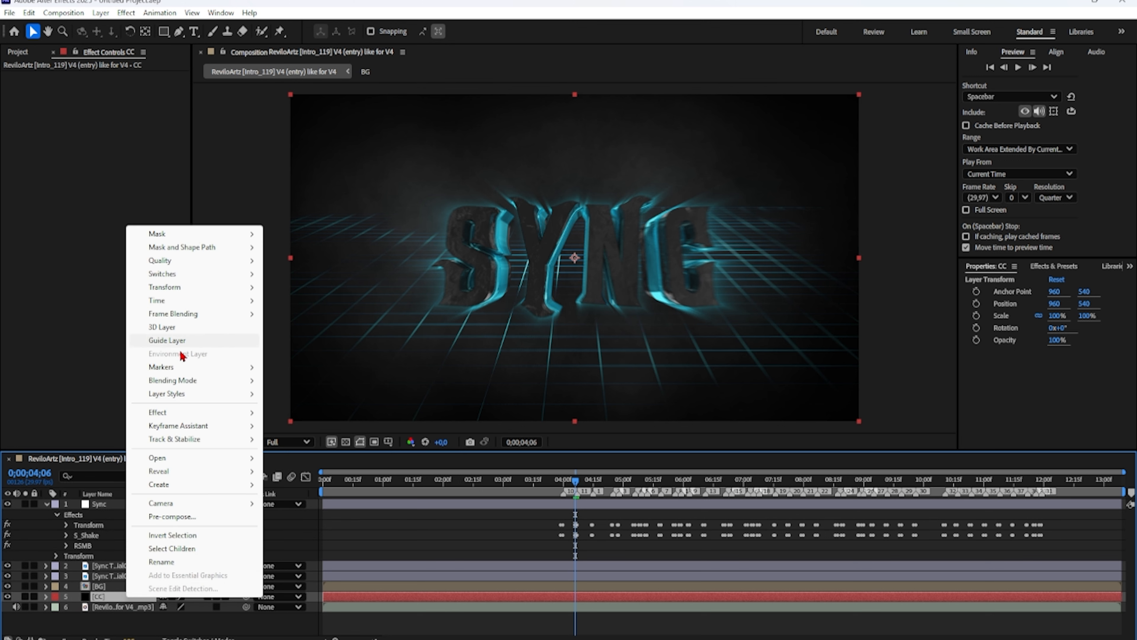
{"action": "right_click", "coordinate": [193, 627]}
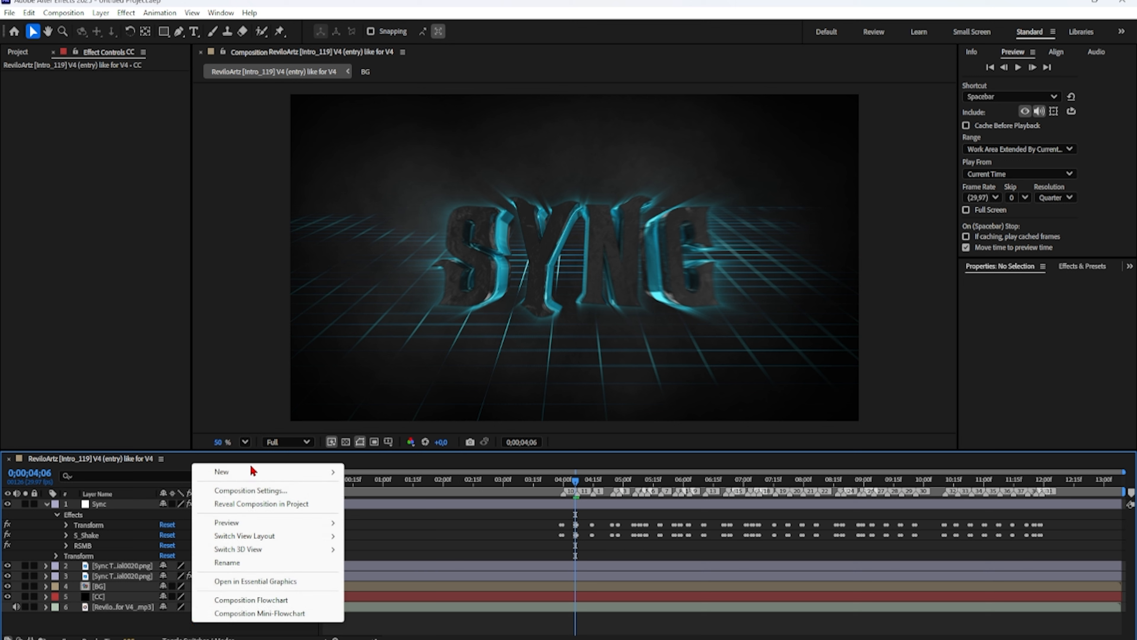
{"action": "left_click", "coordinate": [124, 600]}
{"action": "right_click", "coordinate": [203, 626]}
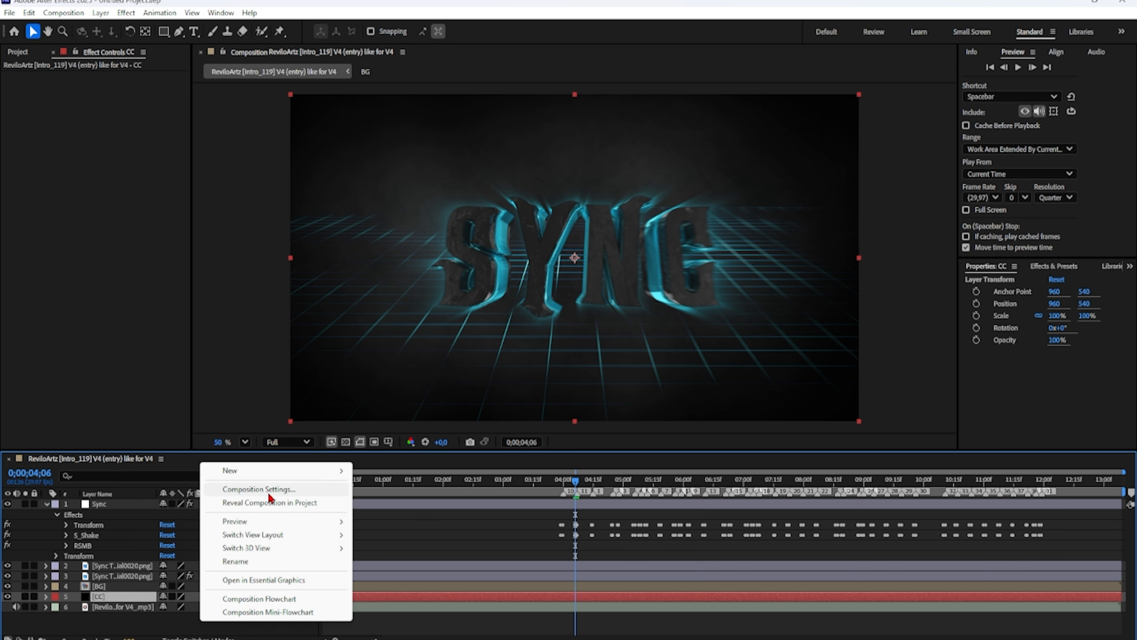
{"action": "mouse_move", "coordinate": [262, 471]}
{"action": "left_click", "coordinate": [401, 575]}
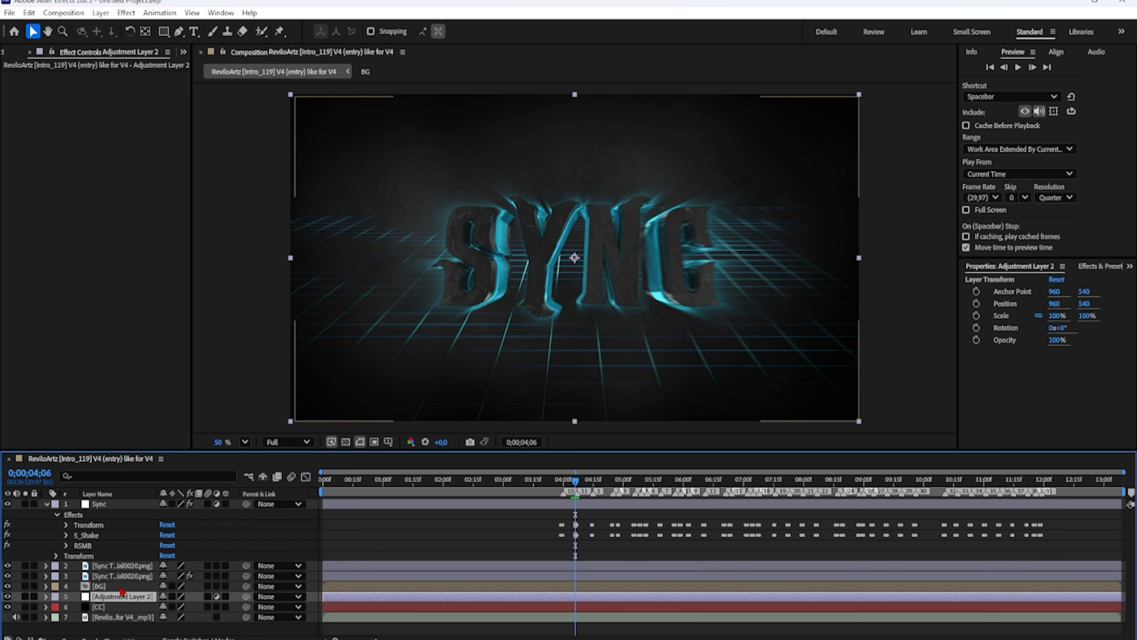
{"action": "right_click", "coordinate": [116, 598]}
{"action": "left_click", "coordinate": [179, 590]}
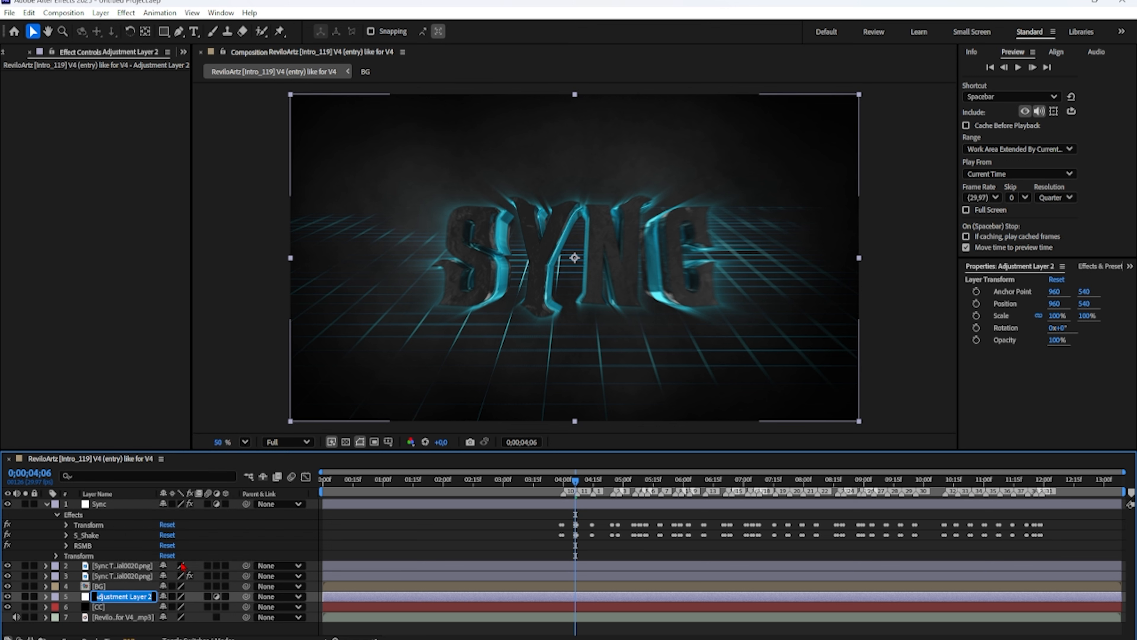
{"action": "type", "text": "CC"}
{"action": "key", "text": "Return"}
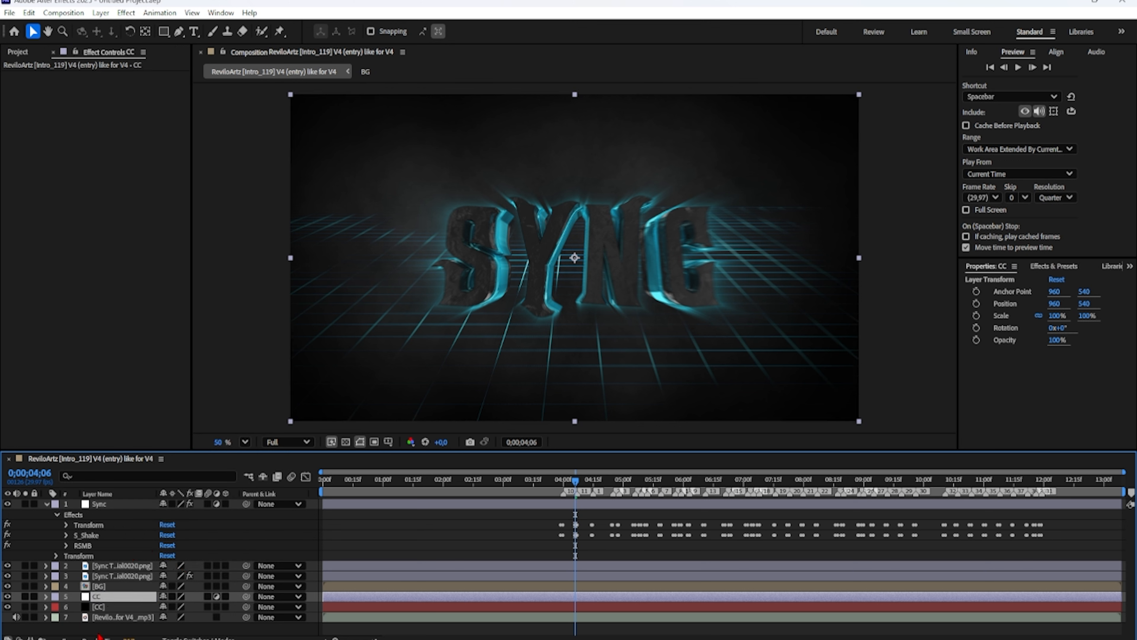
{"action": "left_click_drag", "start_coordinate": [111, 596], "coordinate": [111, 505]}
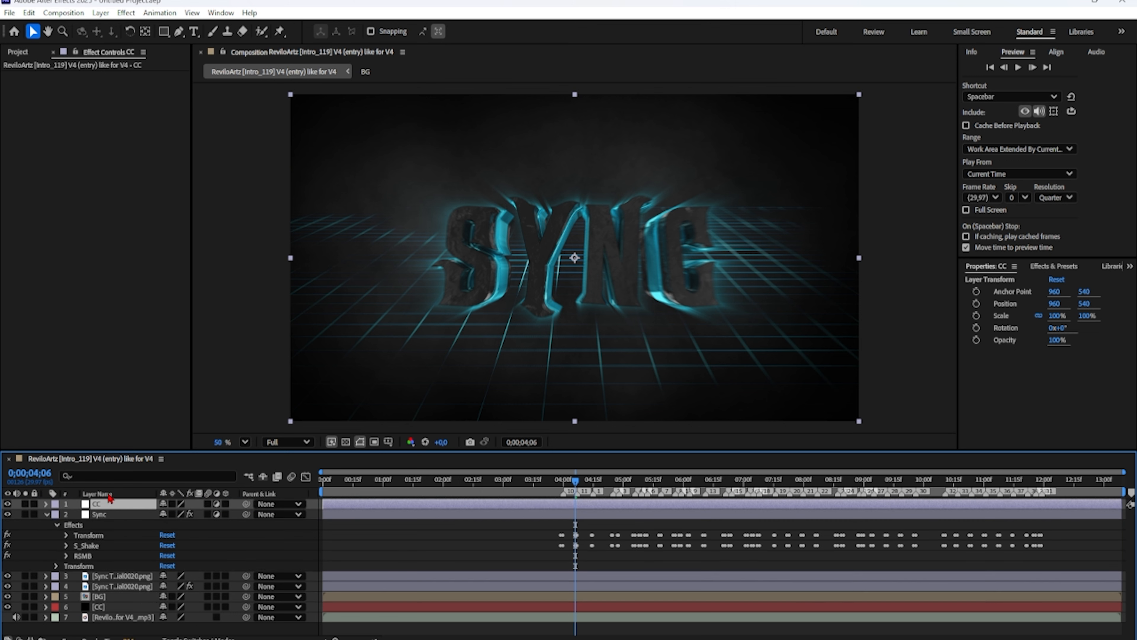
- Apply the Magic Bullet Looks effect to the CC adjustment layer
{"action": "right_click", "coordinate": [118, 506]}
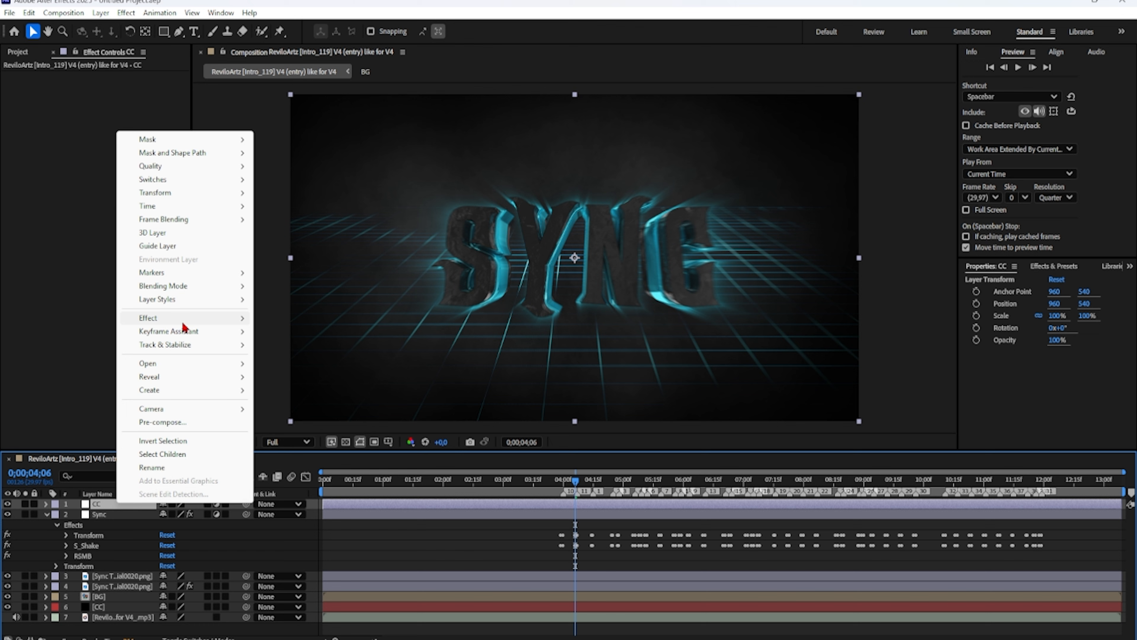
{"action": "mouse_move", "coordinate": [184, 326]}
{"action": "mouse_move", "coordinate": [340, 398]}
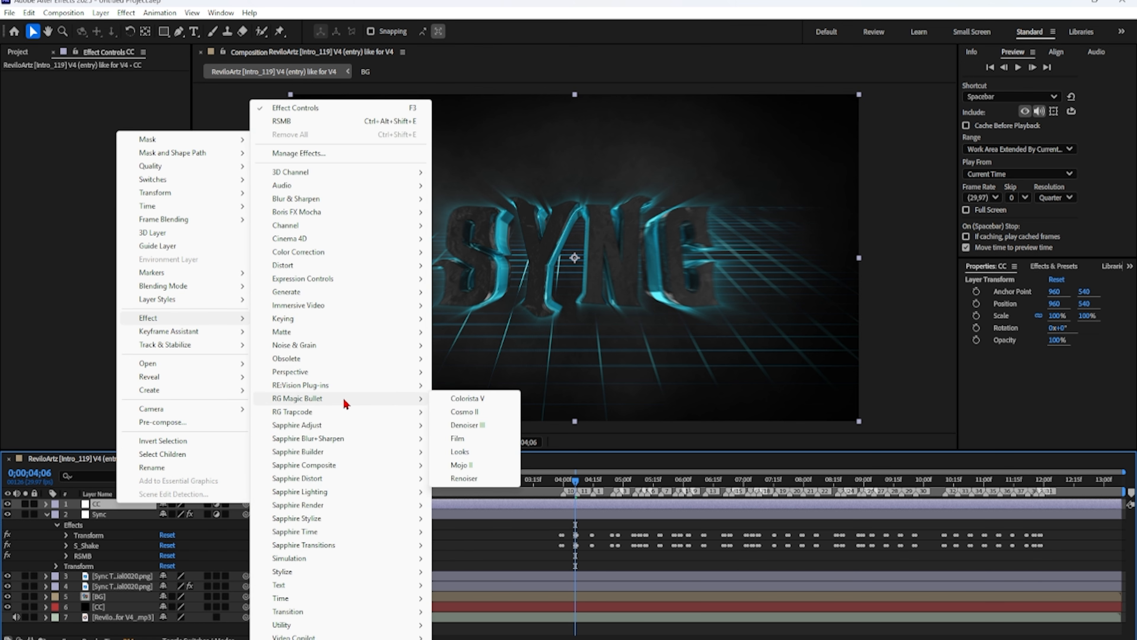
{"action": "left_click", "coordinate": [466, 451]}
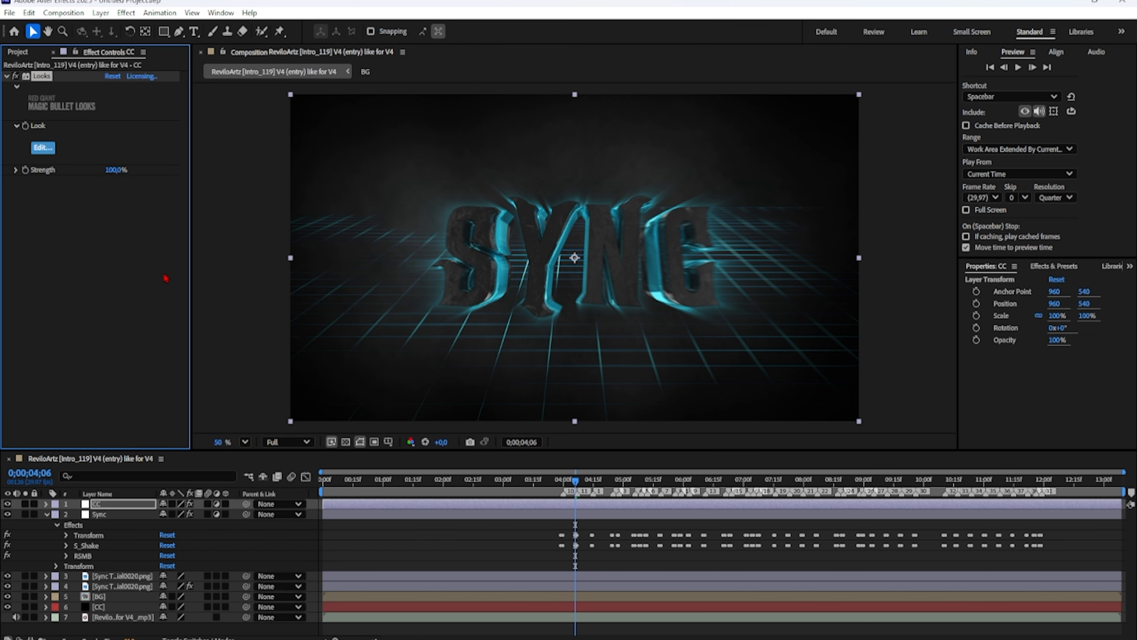
- Open the look for editing and load the custom look Osu Replays
{"action": "left_click", "coordinate": [45, 151]}
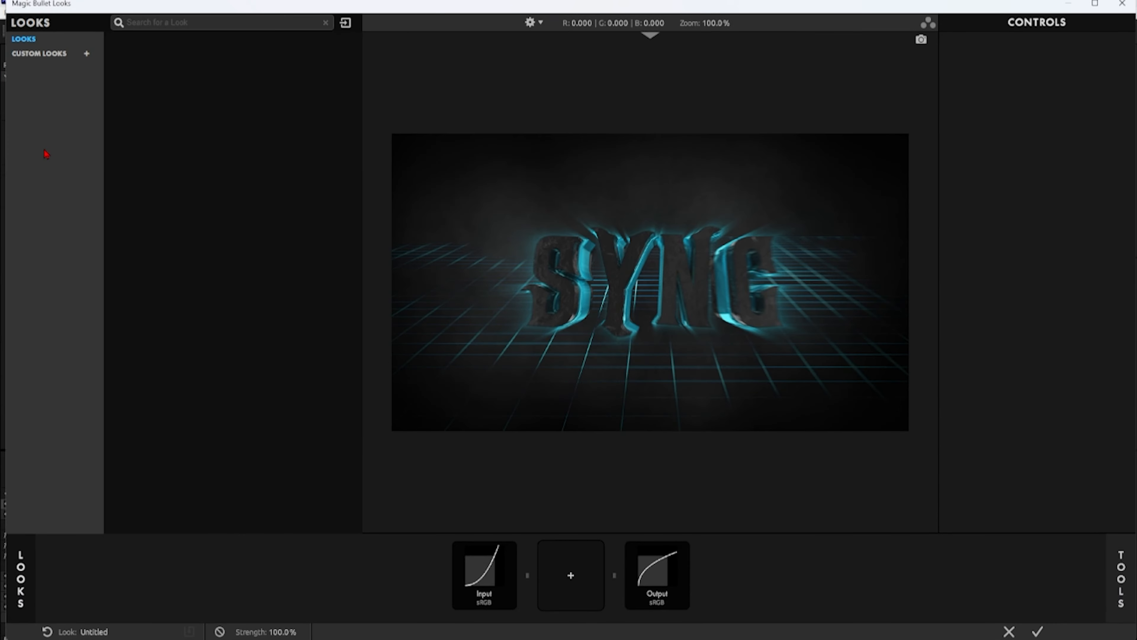
{"action": "left_click", "coordinate": [39, 54]}
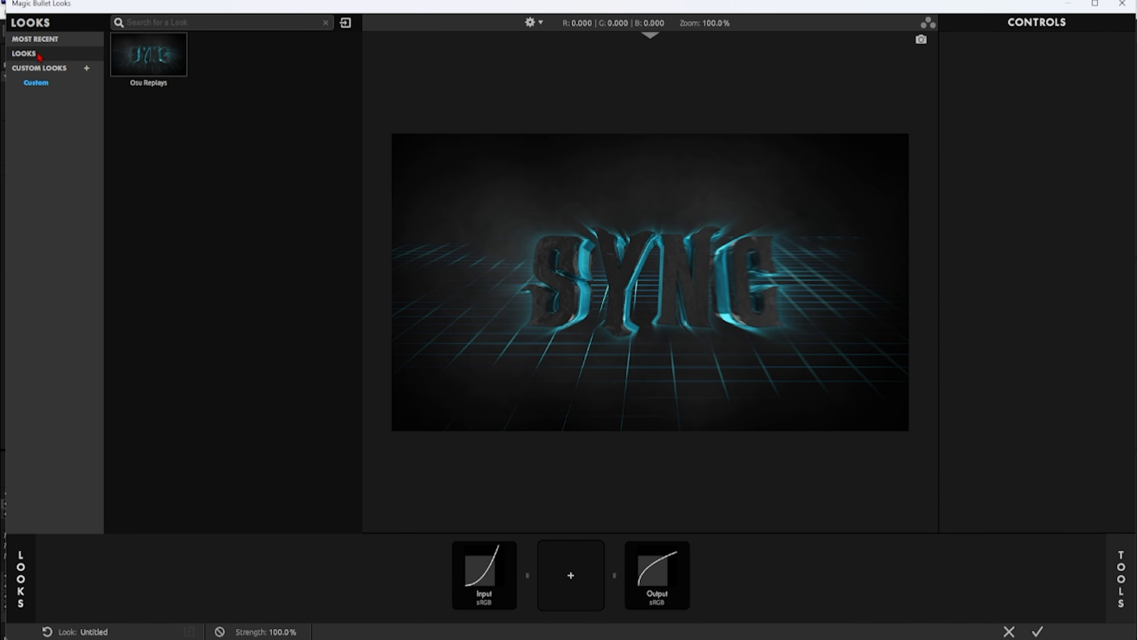
{"action": "left_click", "coordinate": [163, 62]}
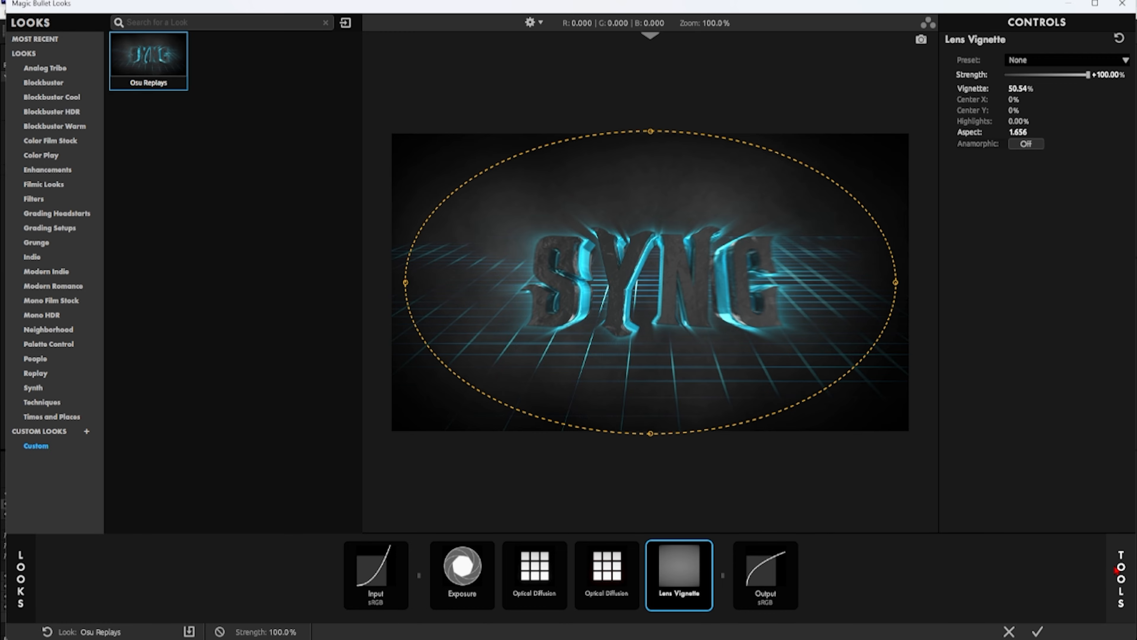
- Add an S Curve tool after Lens Vignette and shape it to about 2.338 contrast, 0.702 midpoint and 0.392 brightness
{"action": "left_click", "coordinate": [1121, 578]}
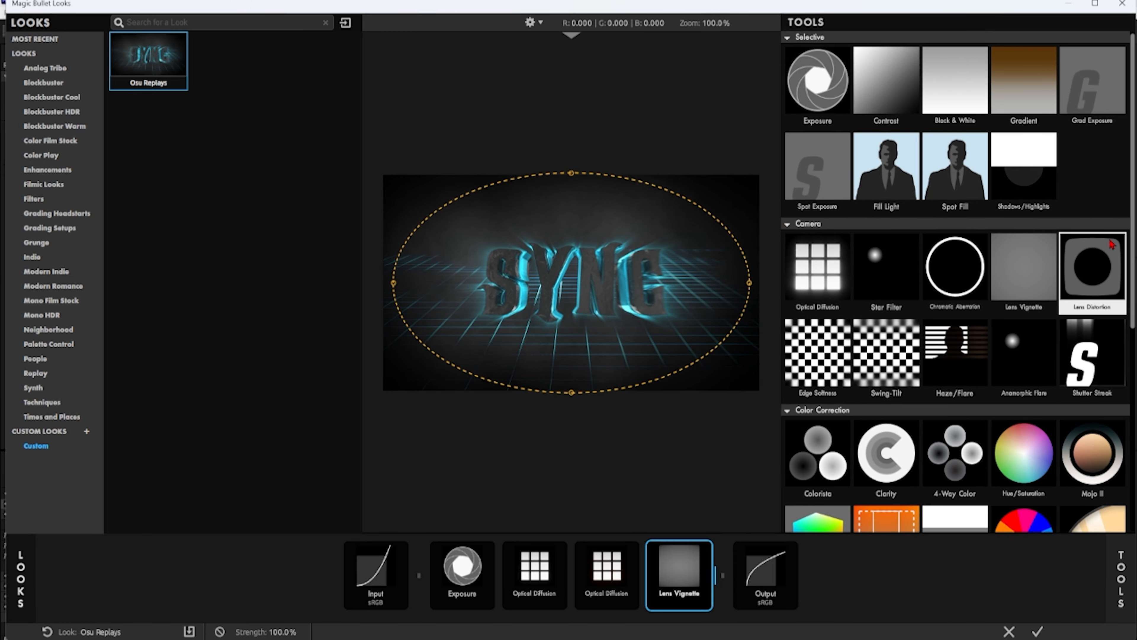
{"action": "left_click_drag", "start_coordinate": [1133, 239], "coordinate": [1133, 358]}
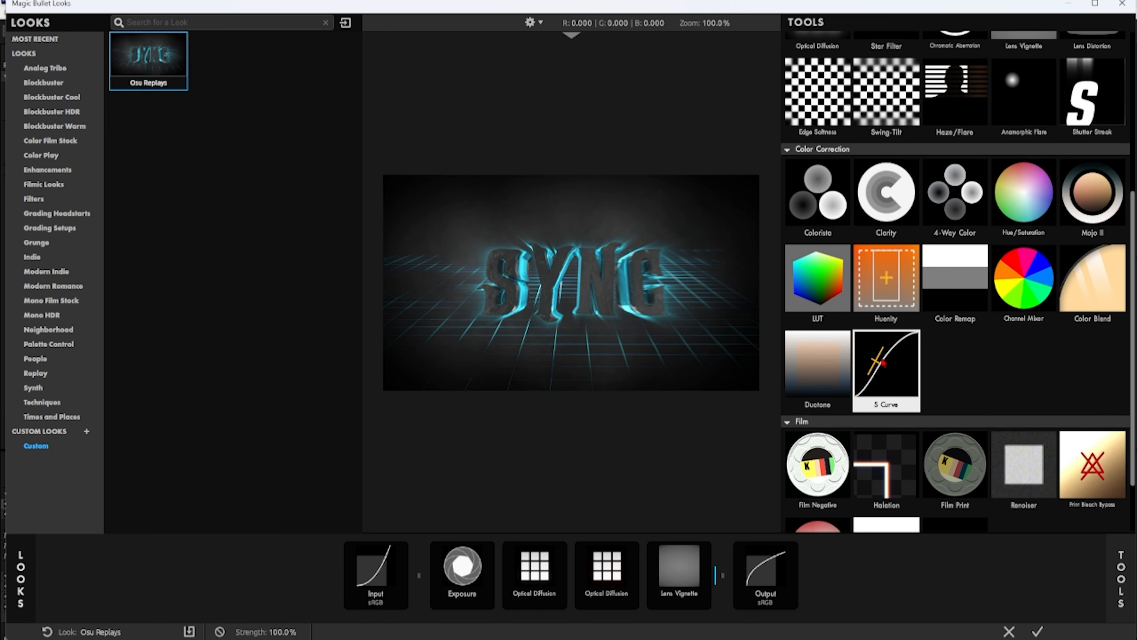
{"action": "double_click", "coordinate": [913, 340]}
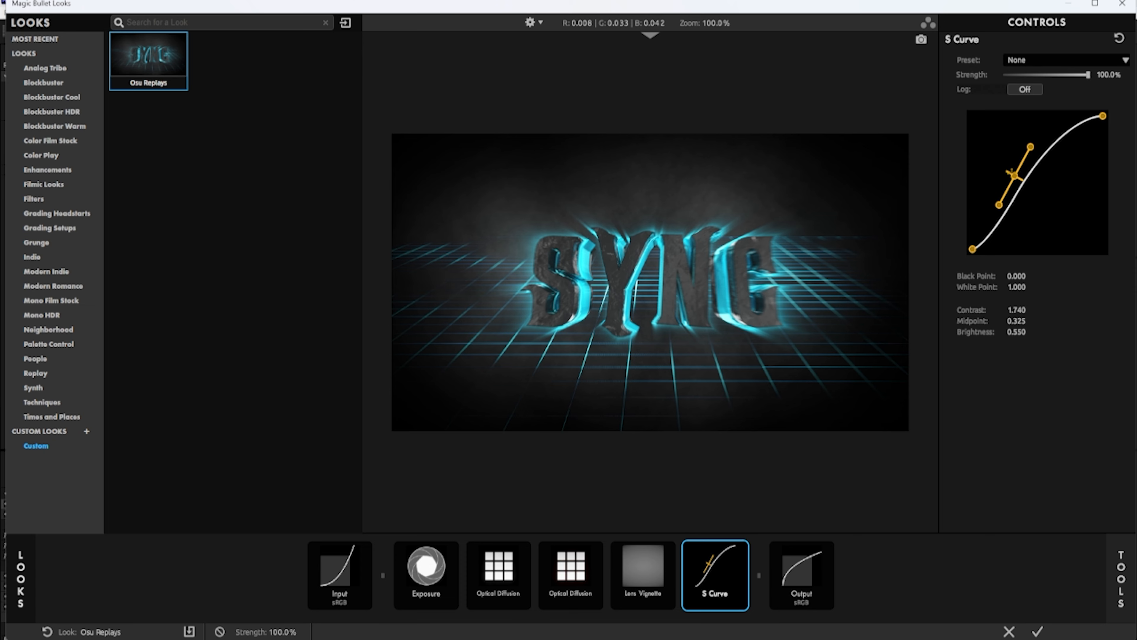
{"action": "left_click_drag", "start_coordinate": [1013, 174], "coordinate": [1053, 227]}
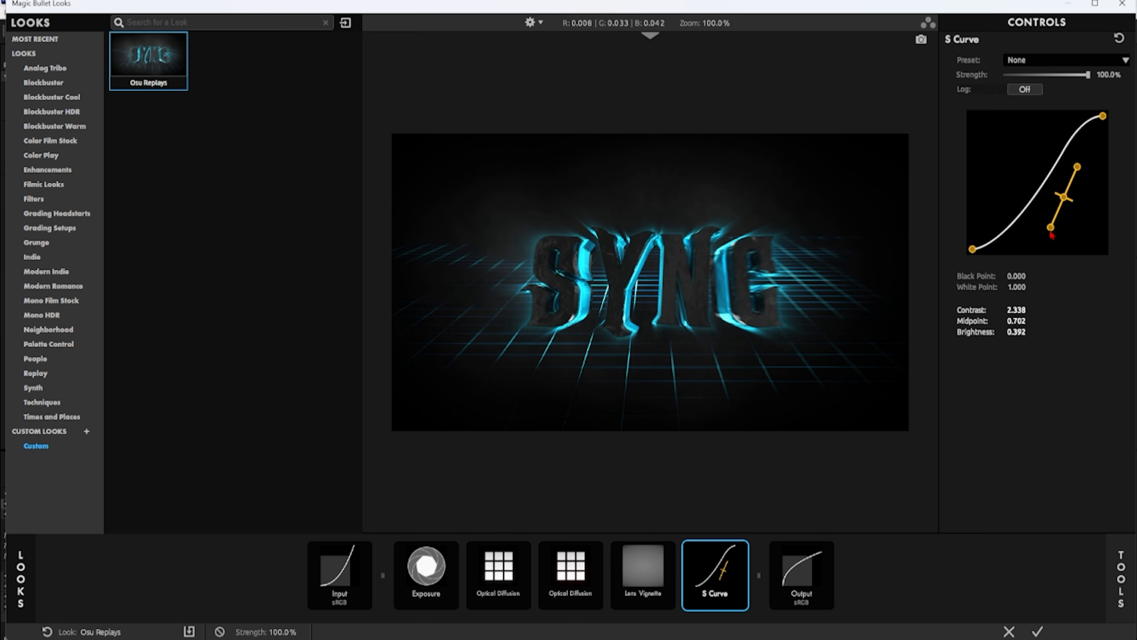
- Raise the look's Exposure to +1.50 stops, review both Optical Diffusion tools and apply the edited look to the CC layer
{"action": "left_click", "coordinate": [432, 583]}
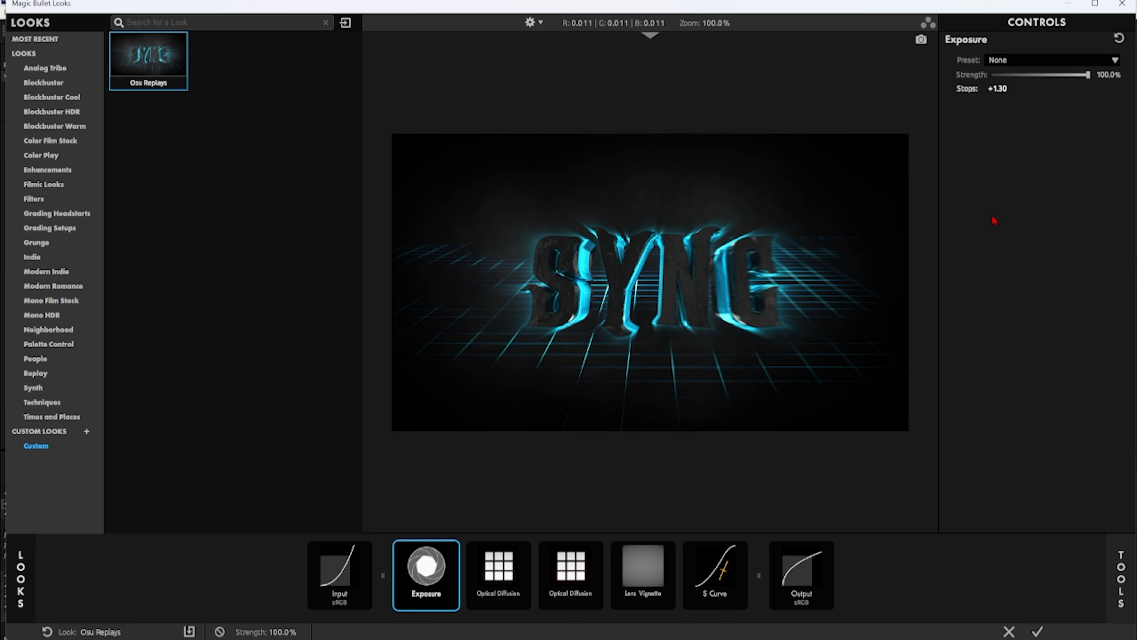
{"action": "mouse_move", "coordinate": [998, 89]}
{"action": "left_mouse_down"}
{"action": "mouse_move", "coordinate": [1020, 88]}
{"action": "mouse_move", "coordinate": [993, 89]}
{"action": "left_mouse_up"}
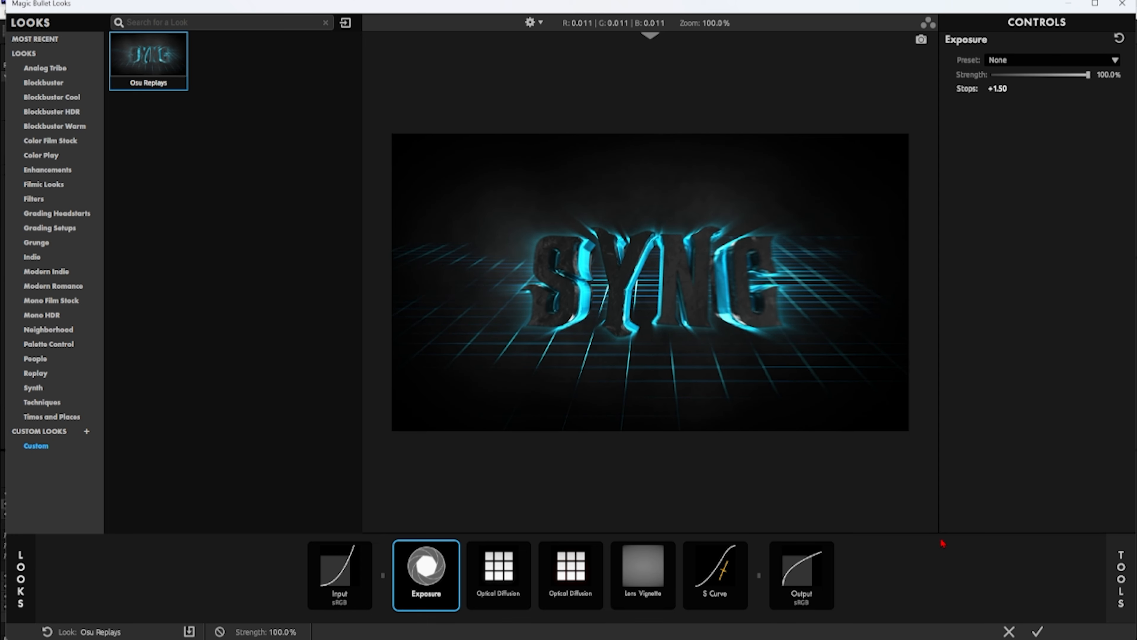
{"action": "left_click", "coordinate": [522, 579]}
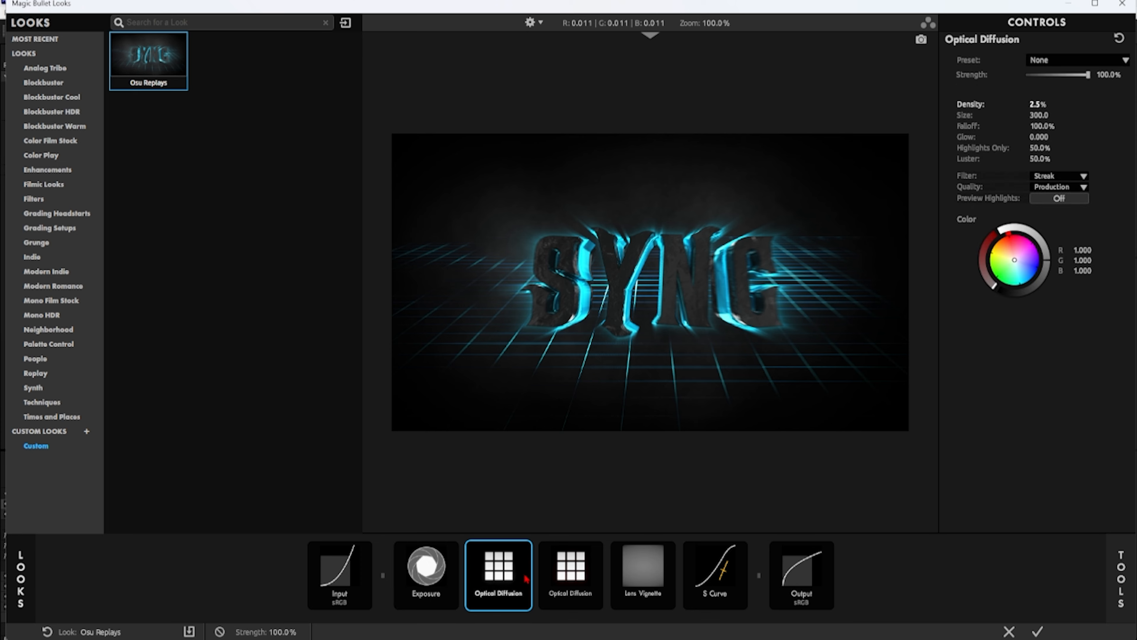
{"action": "left_click", "coordinate": [565, 582]}
{"action": "left_click", "coordinate": [508, 584]}
{"action": "left_click", "coordinate": [547, 579]}
{"action": "left_click", "coordinate": [515, 580]}
{"action": "left_click", "coordinate": [547, 578]}
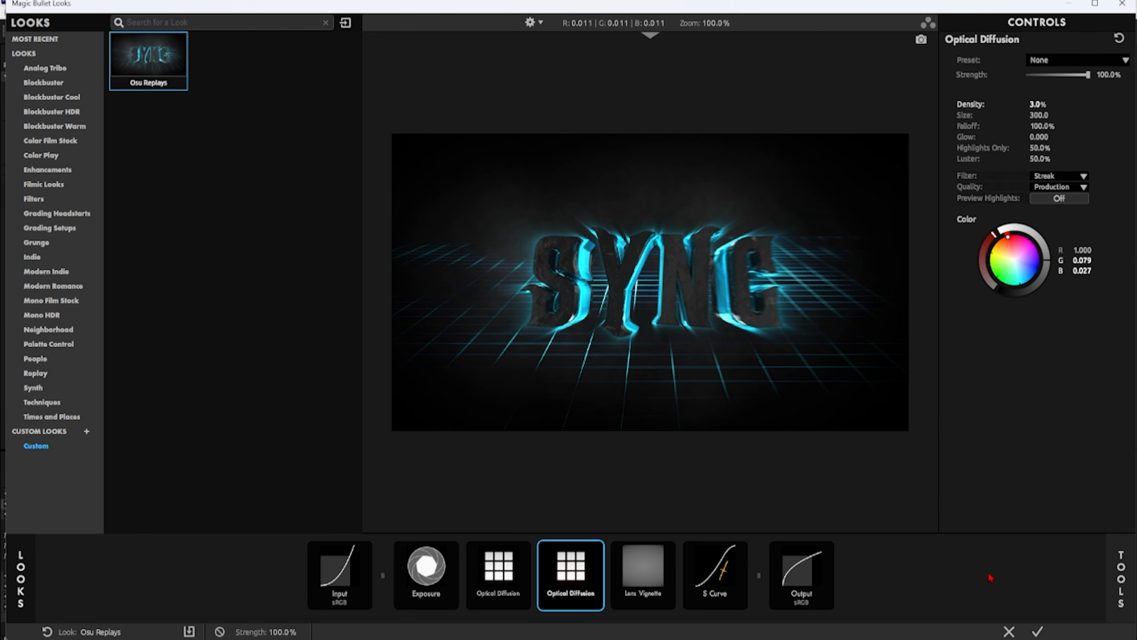
{"action": "left_click", "coordinate": [1037, 632]}
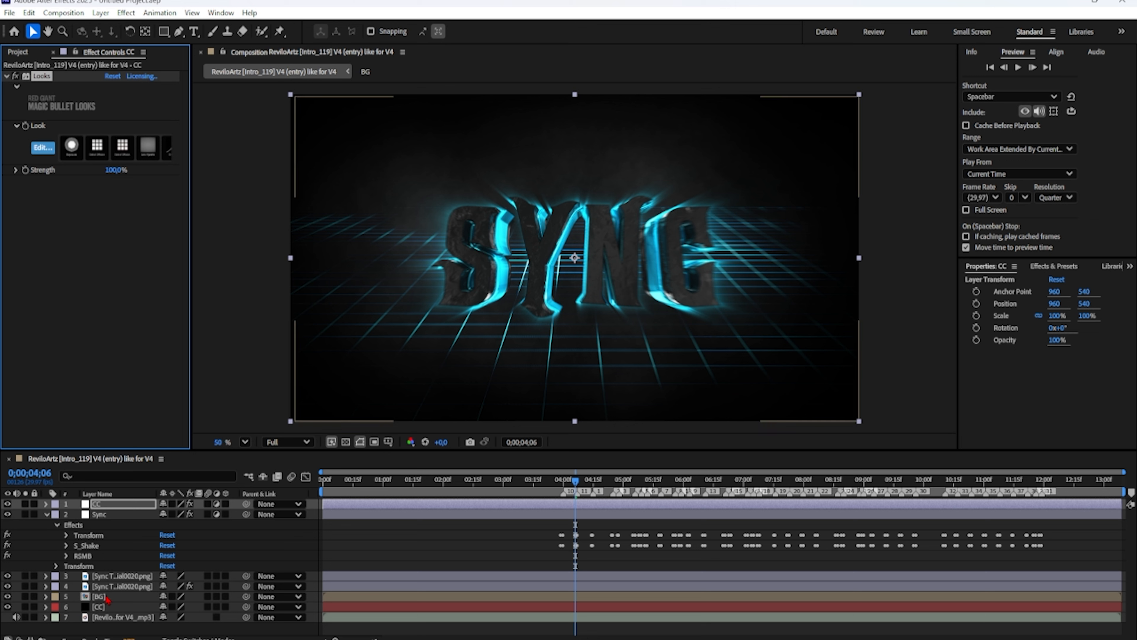
- Create a black solid named Black Bars at the composition's full size, above the CC adjustment layer
{"action": "right_click", "coordinate": [118, 625]}
{"action": "mouse_move", "coordinate": [177, 481]}
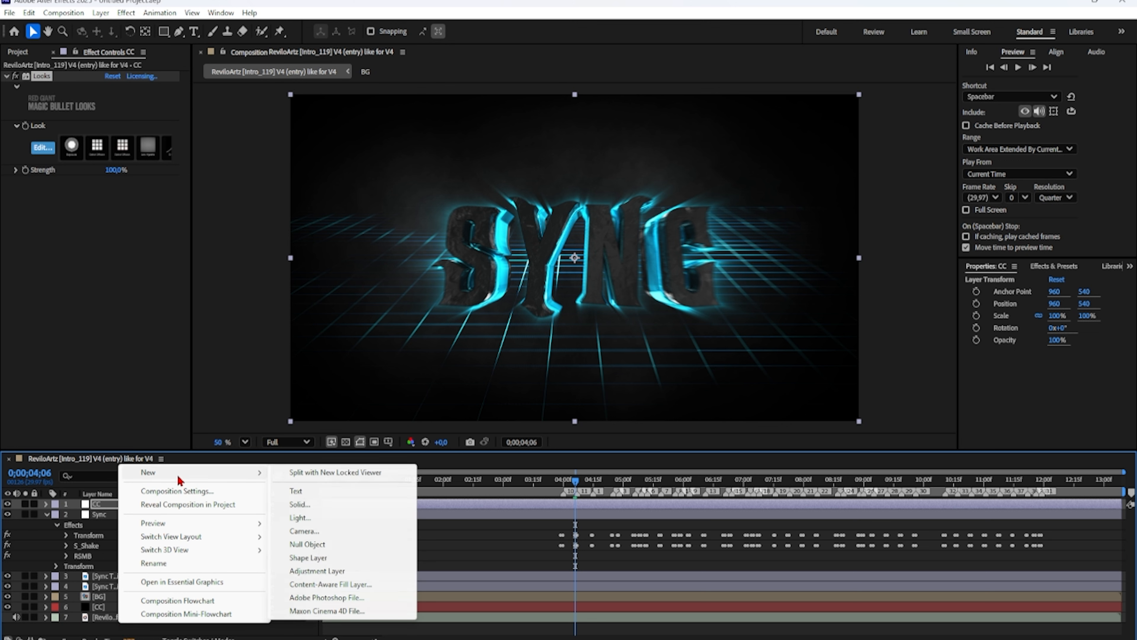
{"action": "left_click", "coordinate": [309, 500]}
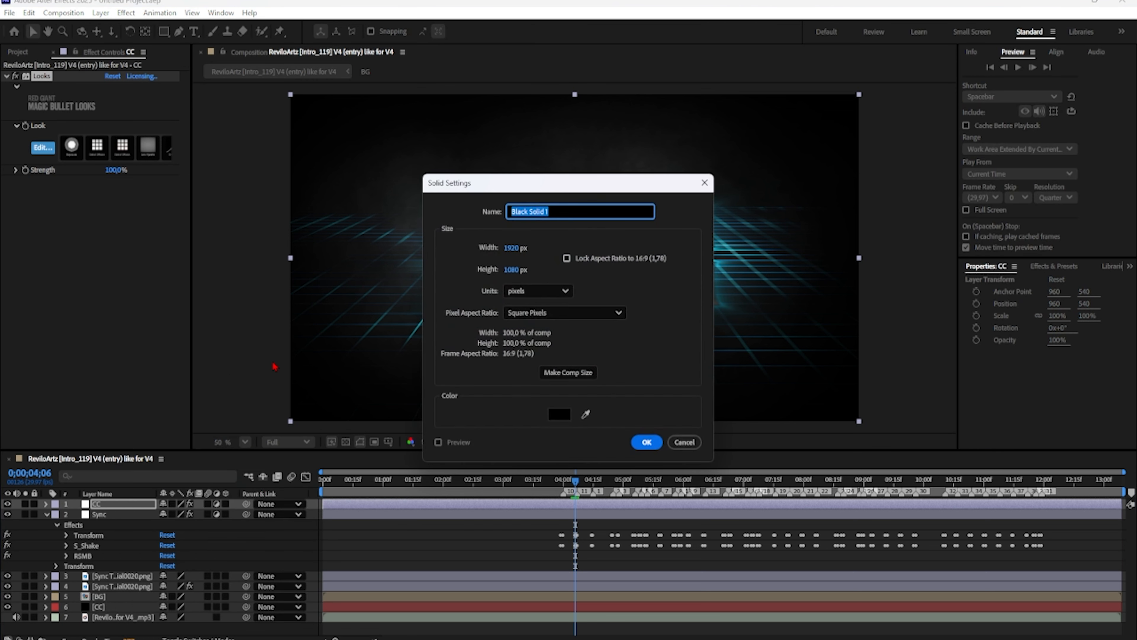
{"action": "type", "text": "Black Bars"}
{"action": "key", "text": "Return"}
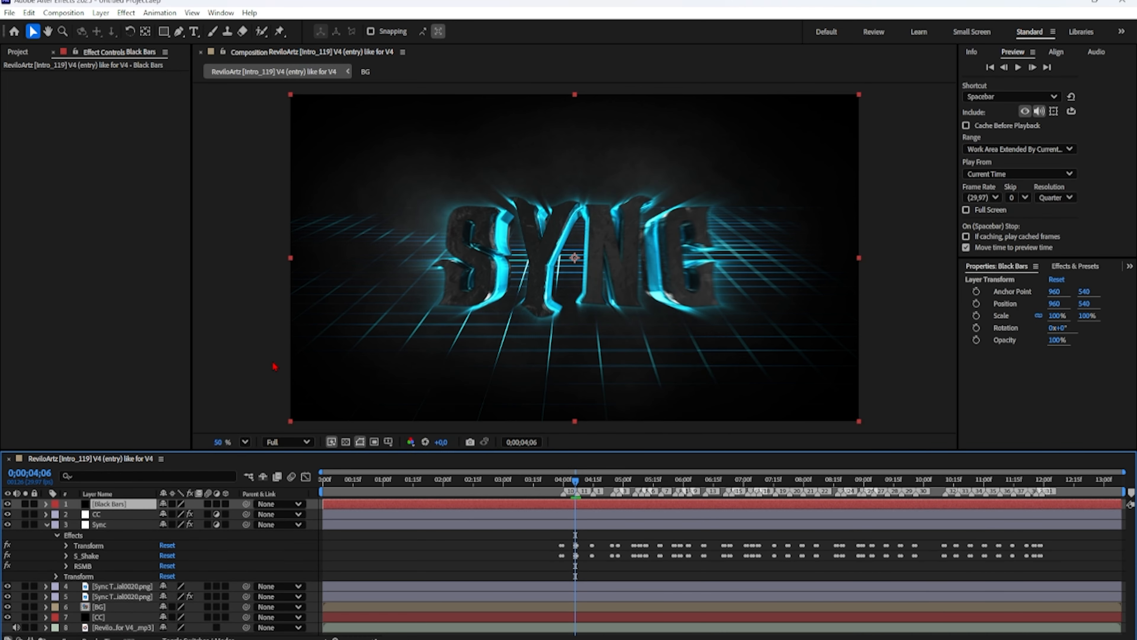
- Apply the CC Jaws transition effect to the Black Bars solid
{"action": "right_click", "coordinate": [132, 504]}
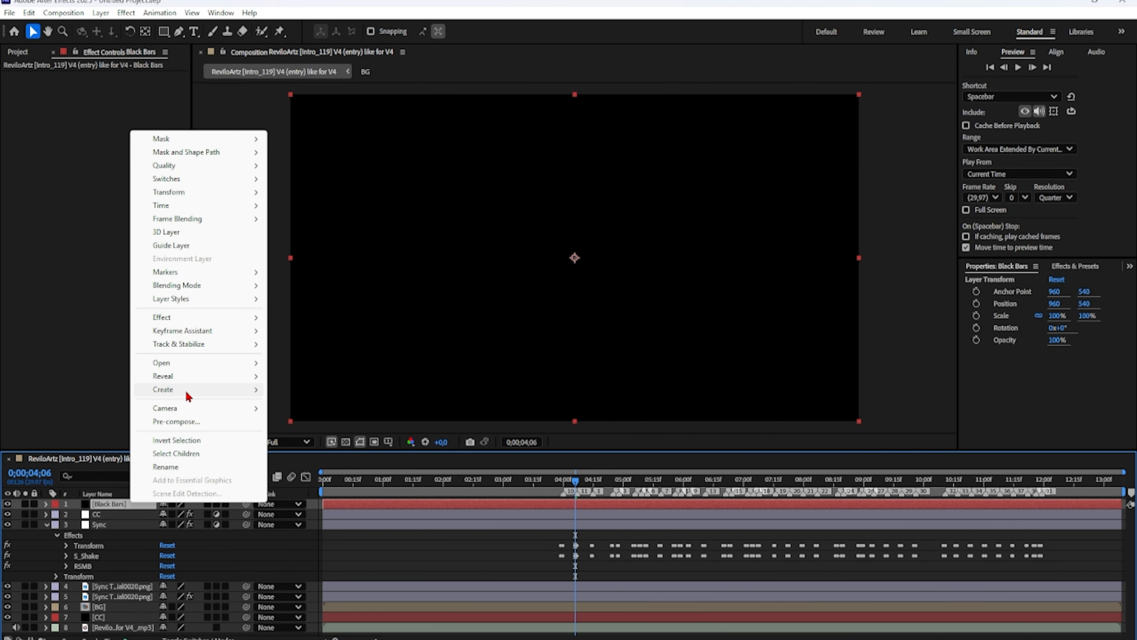
{"action": "mouse_move", "coordinate": [192, 322]}
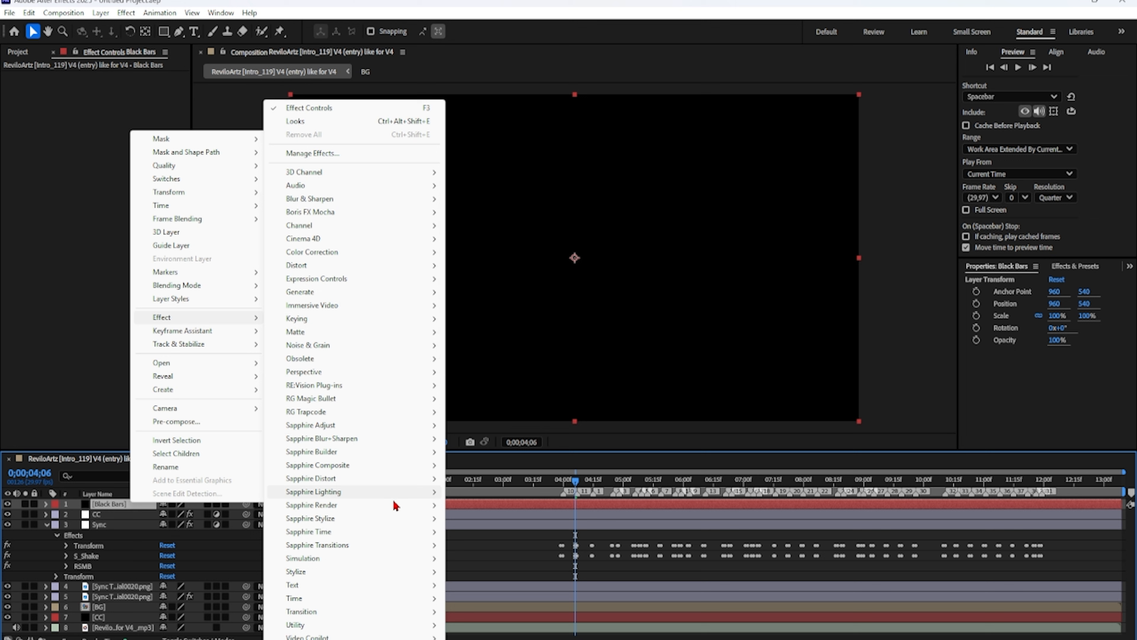
{"action": "mouse_move", "coordinate": [337, 616]}
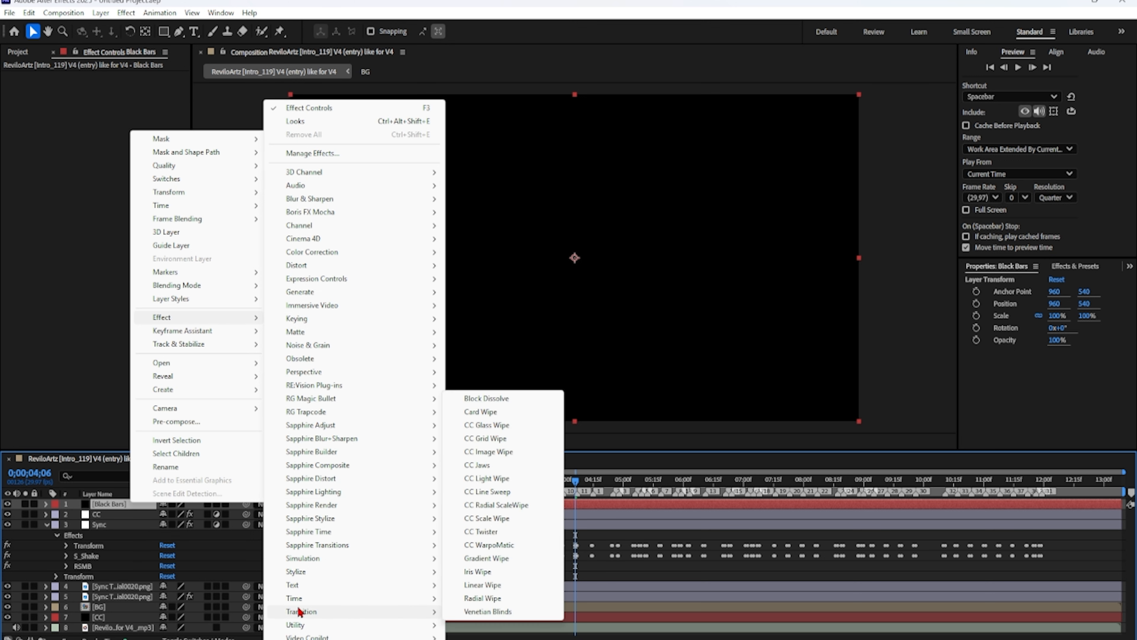
{"action": "left_click", "coordinate": [502, 470]}
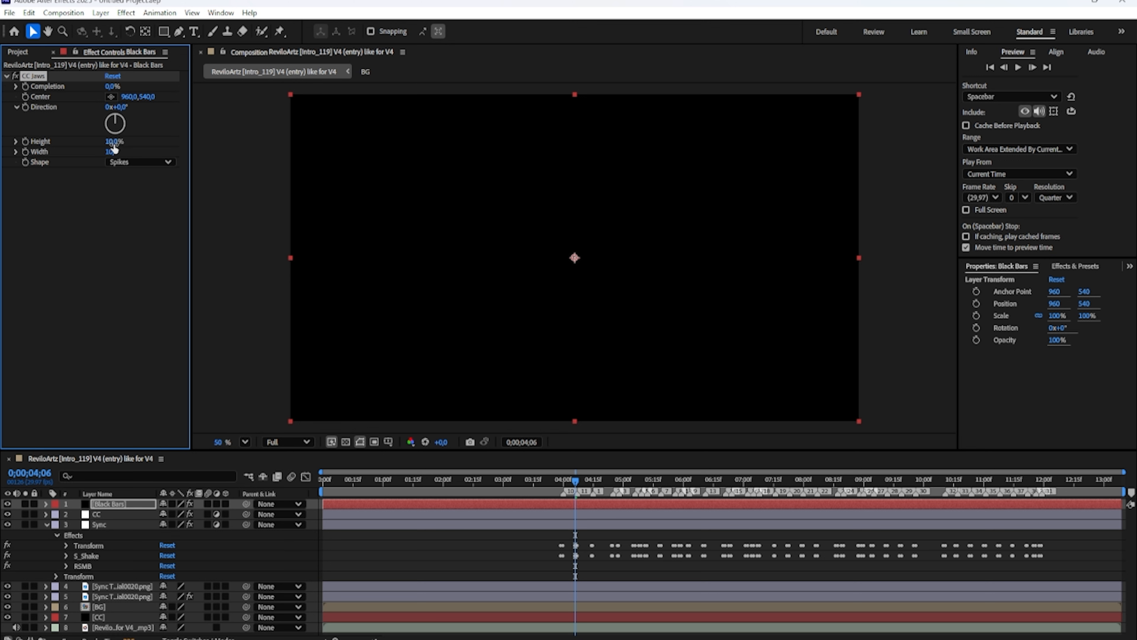
- Set the CC Jaws Height to 0% and Width to 25 on Black Bars
{"action": "left_click", "coordinate": [112, 144]}
{"action": "type", "text": "0"}
{"action": "key", "text": "Return"}
{"action": "left_click_drag", "start_coordinate": [112, 153], "coordinate": [286, 159]}
- Enable keyframing for the CC Jaws Completion at 0;00;04;00 and set it to 80%
{"action": "left_click", "coordinate": [565, 481]}
{"action": "left_click_drag", "start_coordinate": [567, 483], "coordinate": [566, 481]}
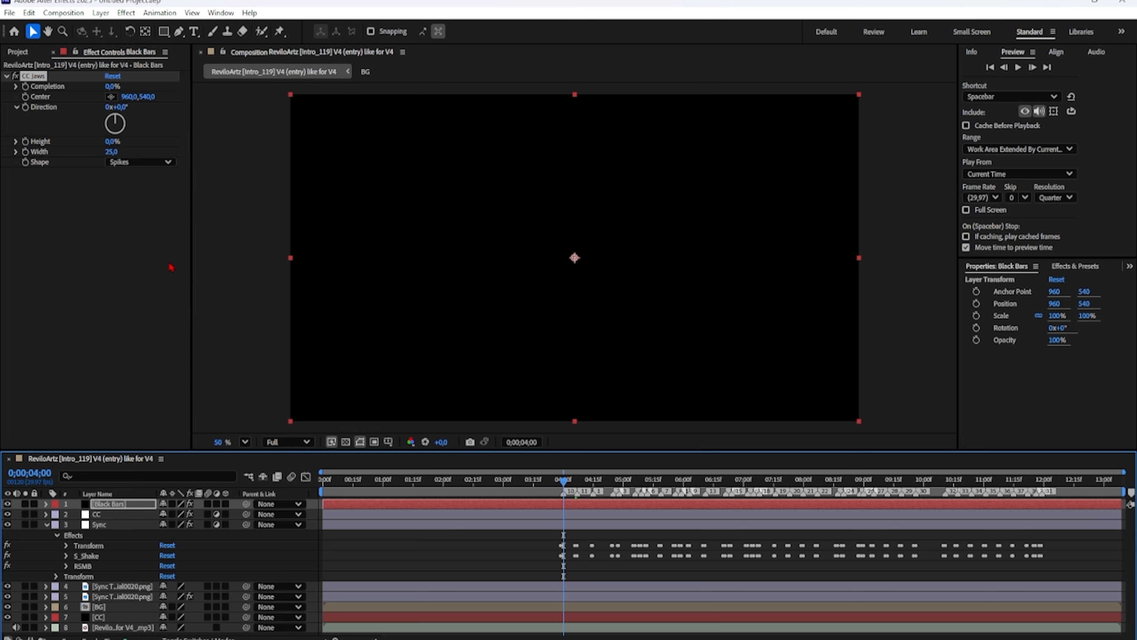
{"action": "left_click", "coordinate": [112, 86]}
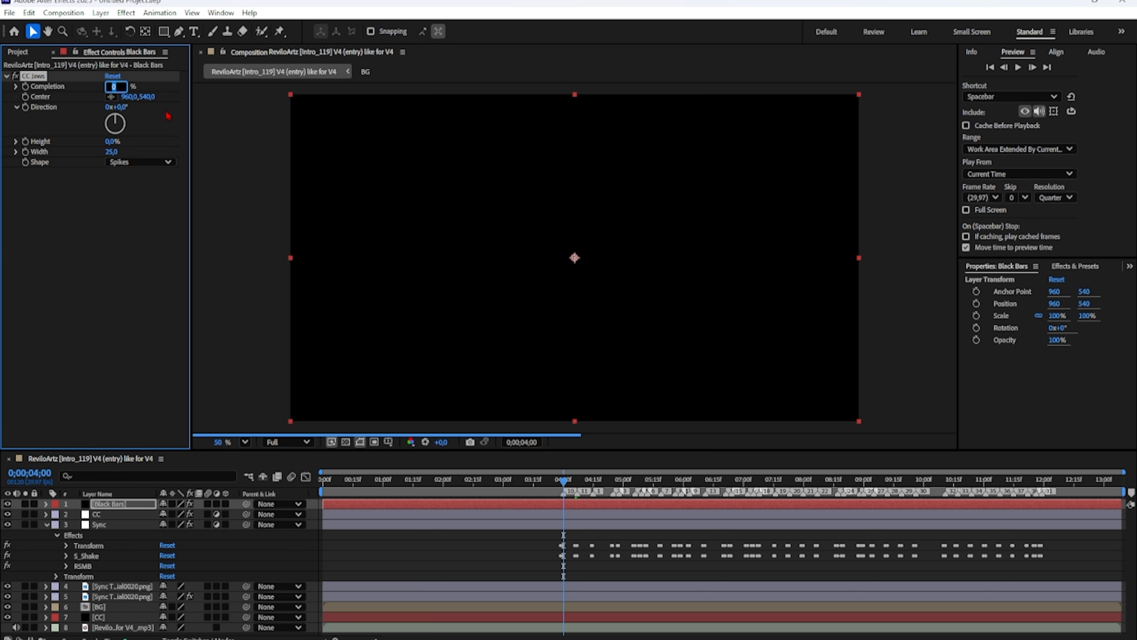
{"action": "type", "text": "80"}
{"action": "key", "text": "Return"}
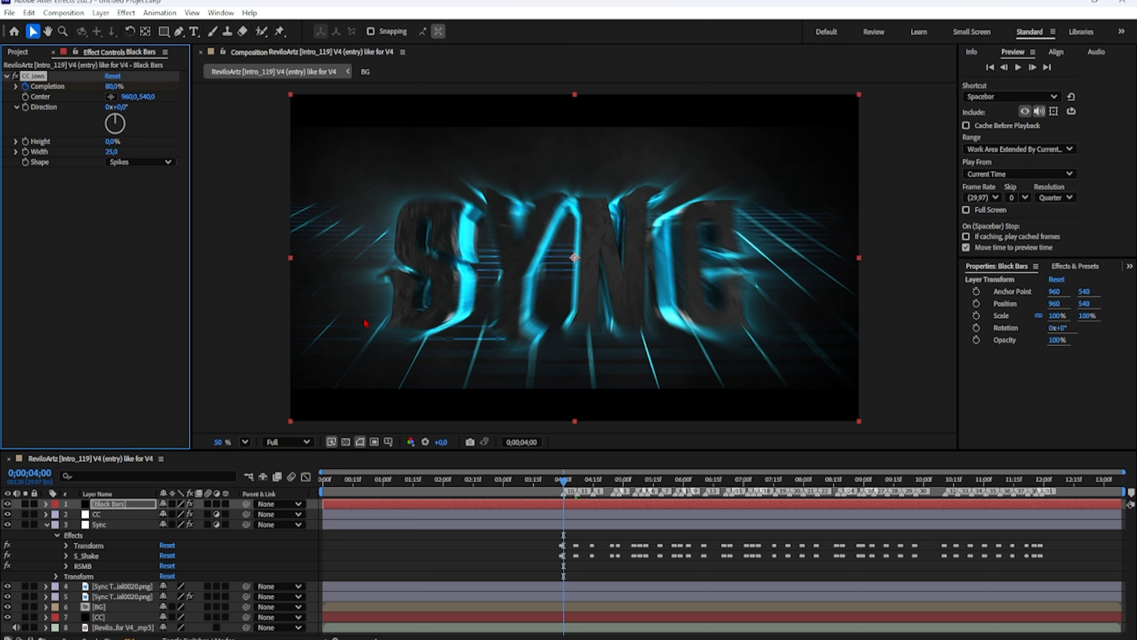
- Keyframe the CC Jaws Completion at 100% one frame earlier, at 0;00;03;29, and at 0% at the composition's start
{"action": "left_click", "coordinate": [1004, 67]}
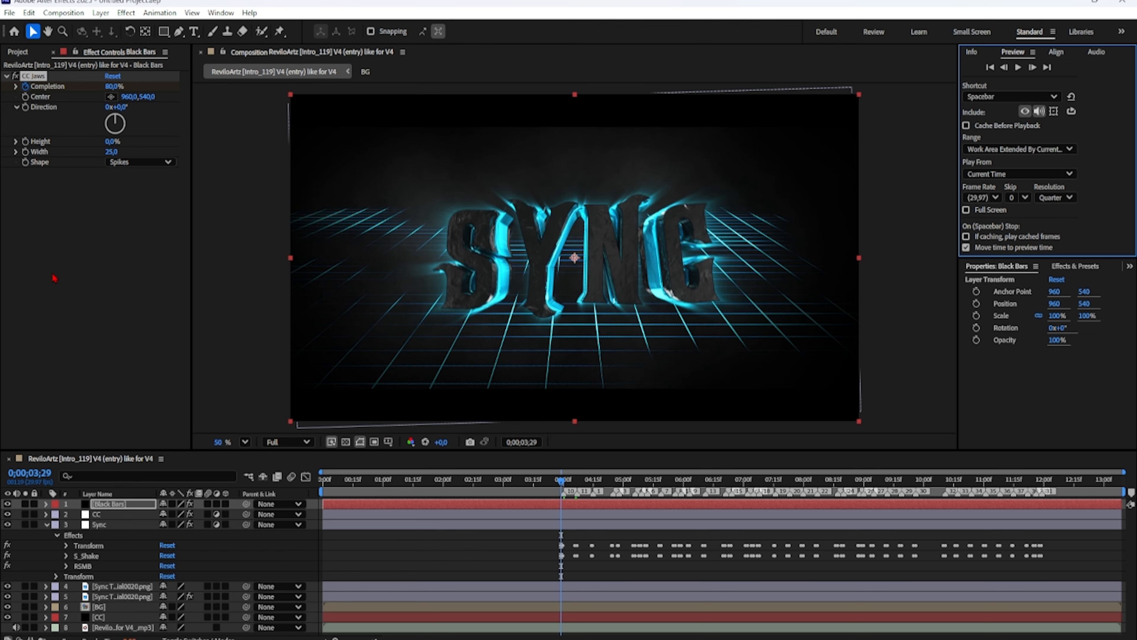
{"action": "left_click_drag", "start_coordinate": [111, 86], "coordinate": [253, 90]}
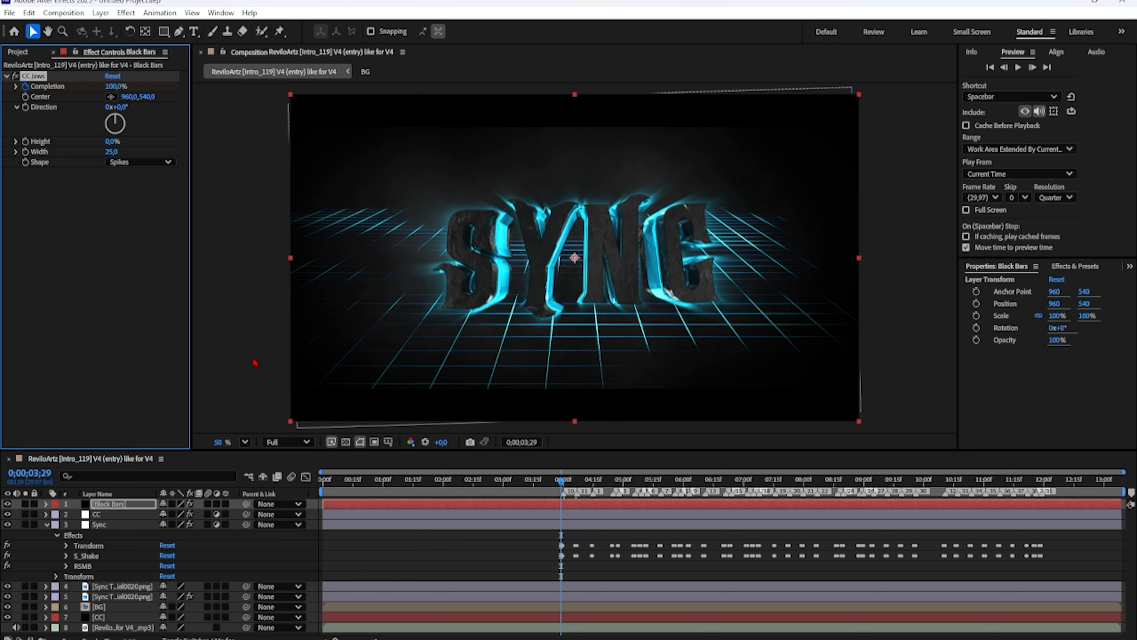
{"action": "key", "text": "Home"}
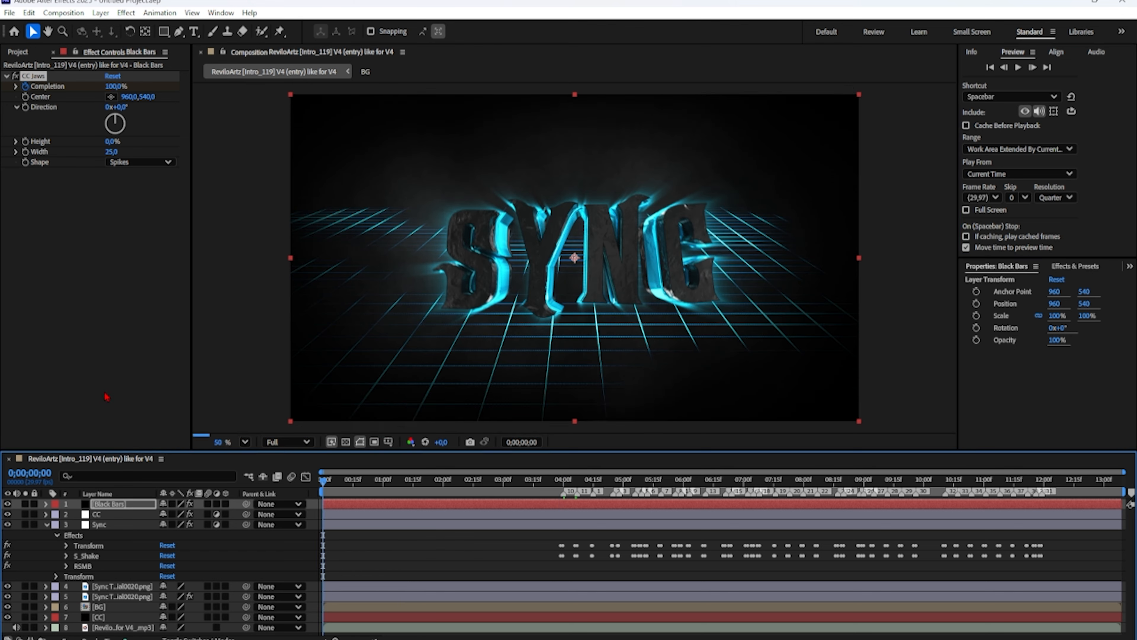
{"action": "left_click", "coordinate": [114, 89]}
{"action": "type", "text": "0"}
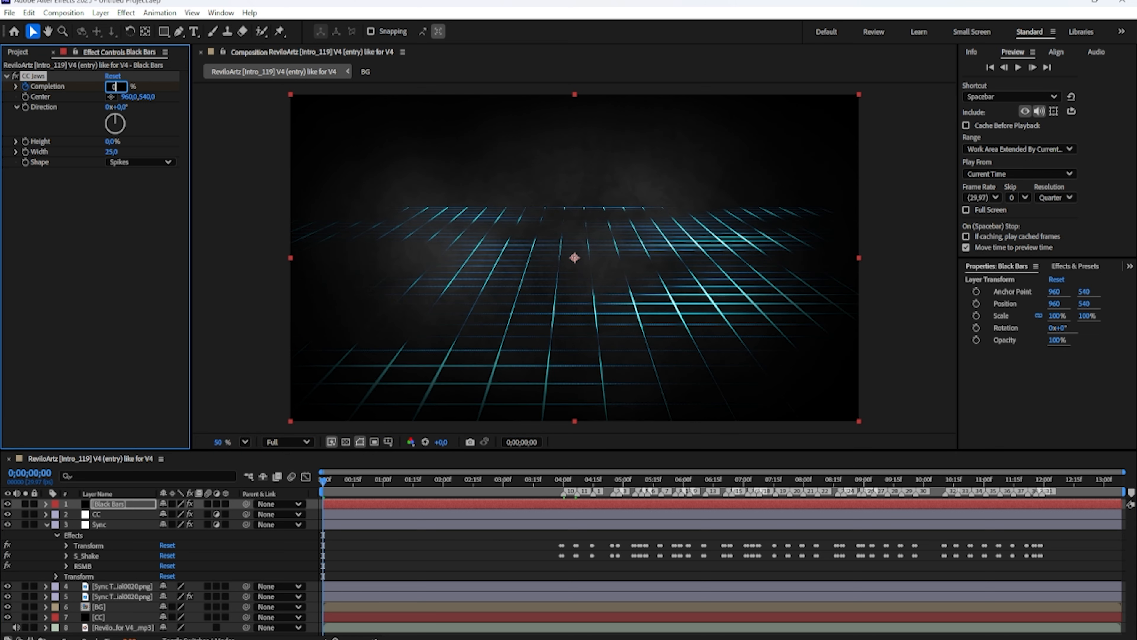
{"action": "key", "text": "Return"}
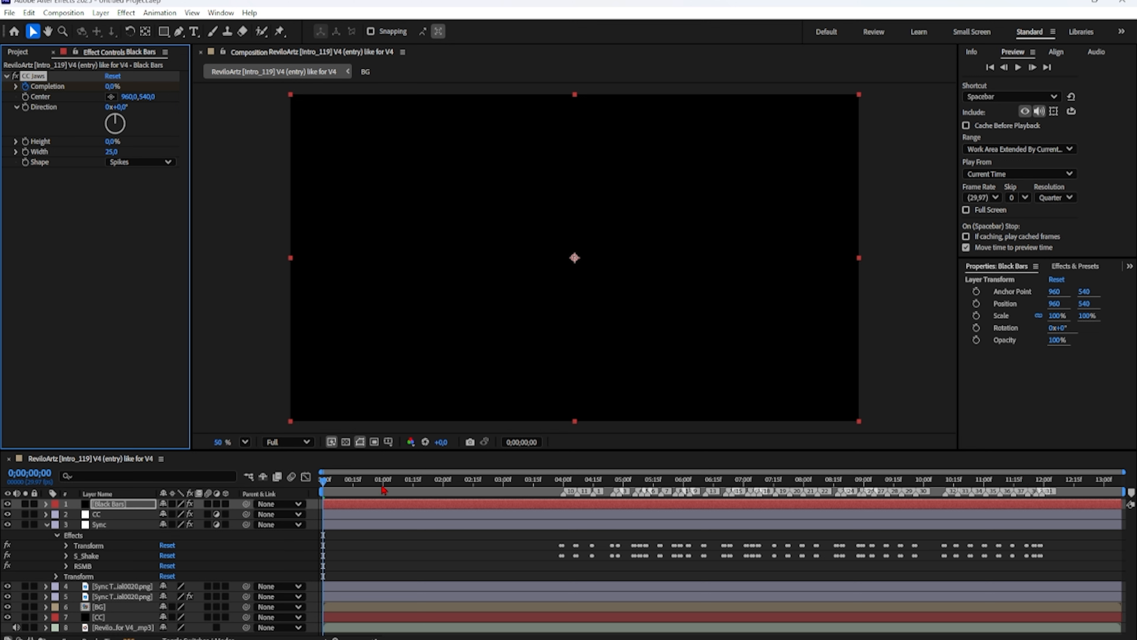
- Reveal the CC Jaws properties in the timeline and add a Completion keyframe of 80% at 0;00;11;29
{"action": "left_click", "coordinate": [398, 488]}
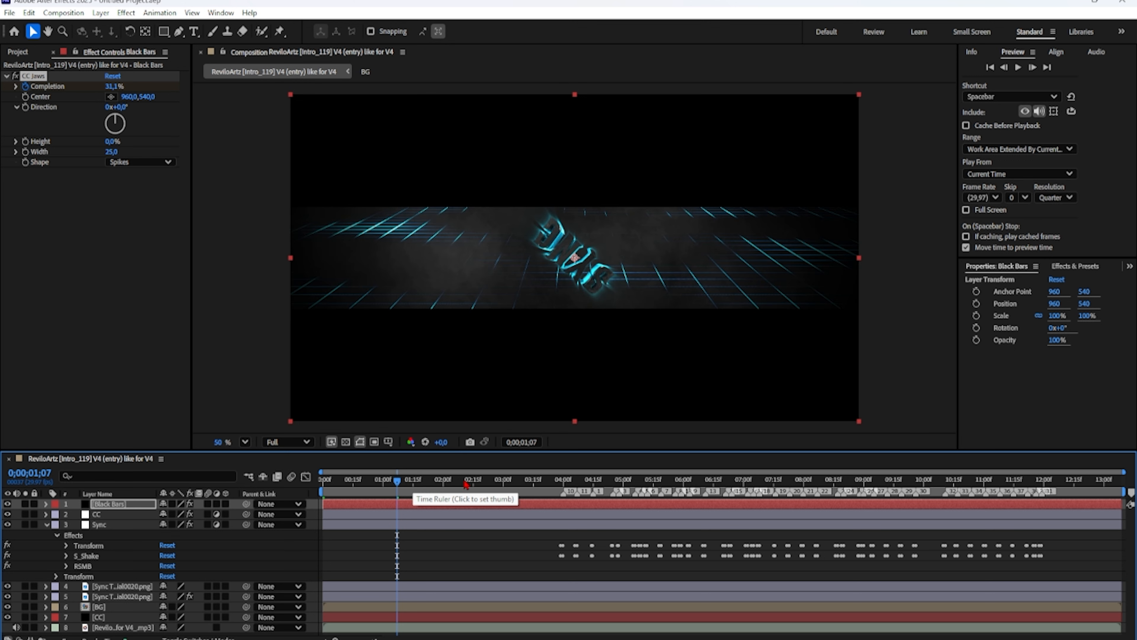
{"action": "left_click", "coordinate": [1042, 482]}
{"action": "left_click", "coordinate": [1044, 481]}
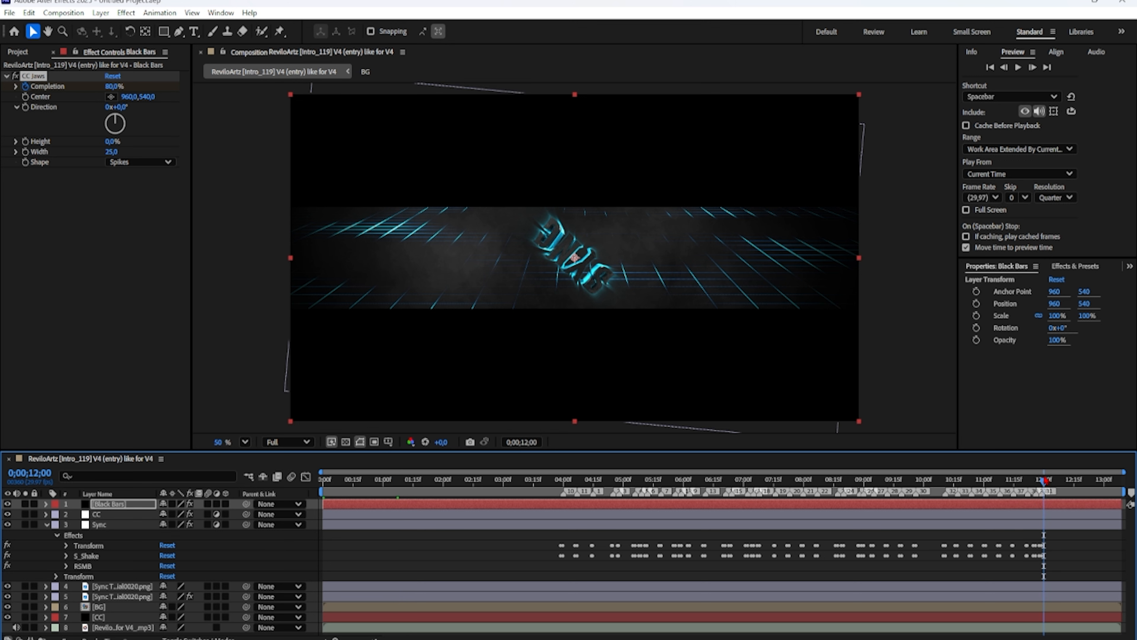
{"action": "left_click", "coordinate": [1041, 482]}
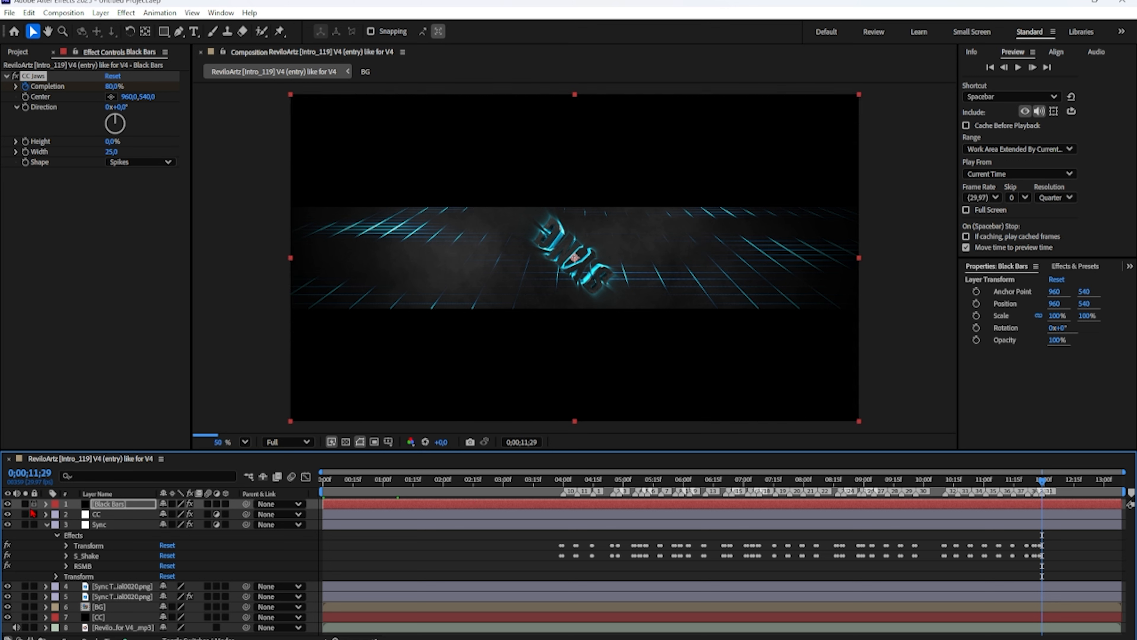
{"action": "left_click", "coordinate": [46, 504]}
{"action": "left_click", "coordinate": [55, 515]}
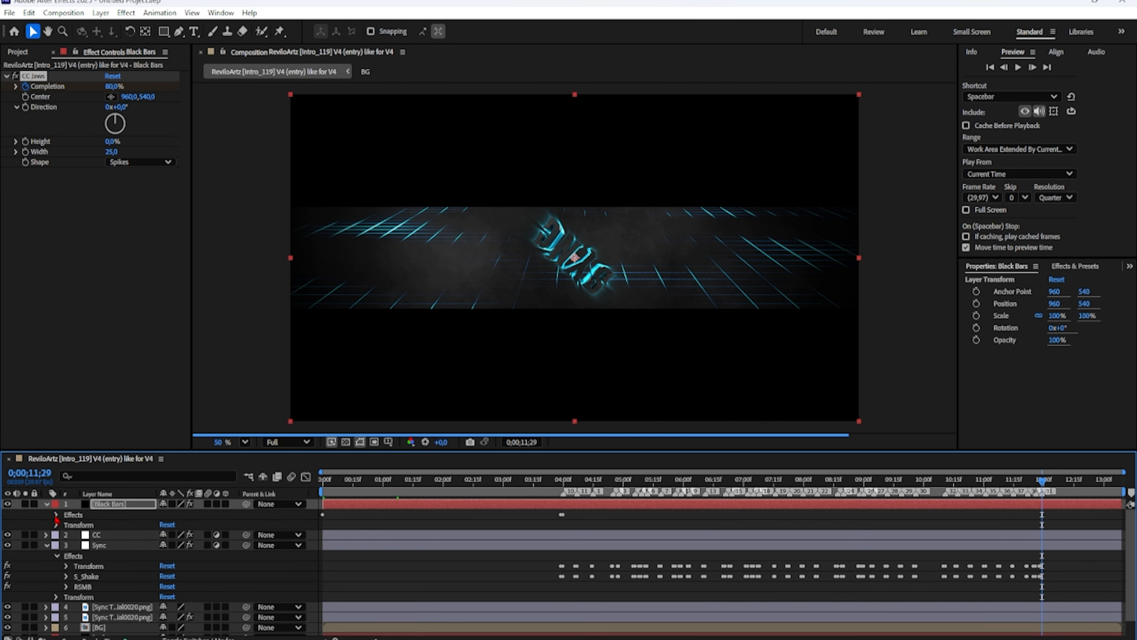
{"action": "left_click", "coordinate": [67, 525]}
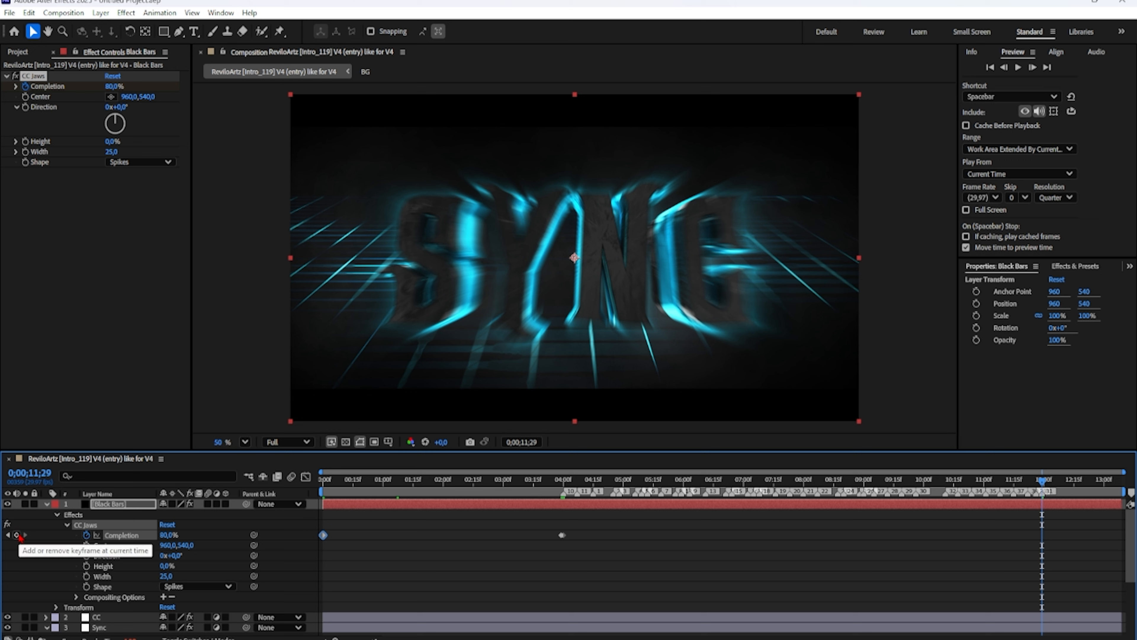
{"action": "left_click", "coordinate": [16, 535]}
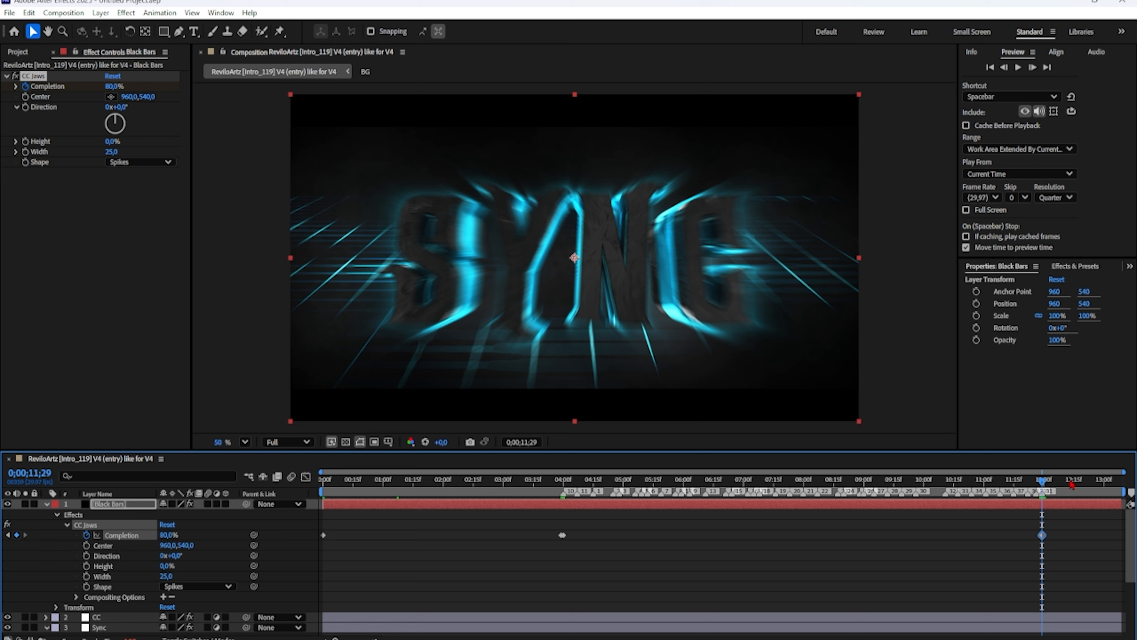
- Keyframe the CC Jaws Completion at 0% at 0;00;13;08 to close the bars at the end
{"action": "left_click_drag", "start_coordinate": [1071, 480], "coordinate": [1120, 481]}
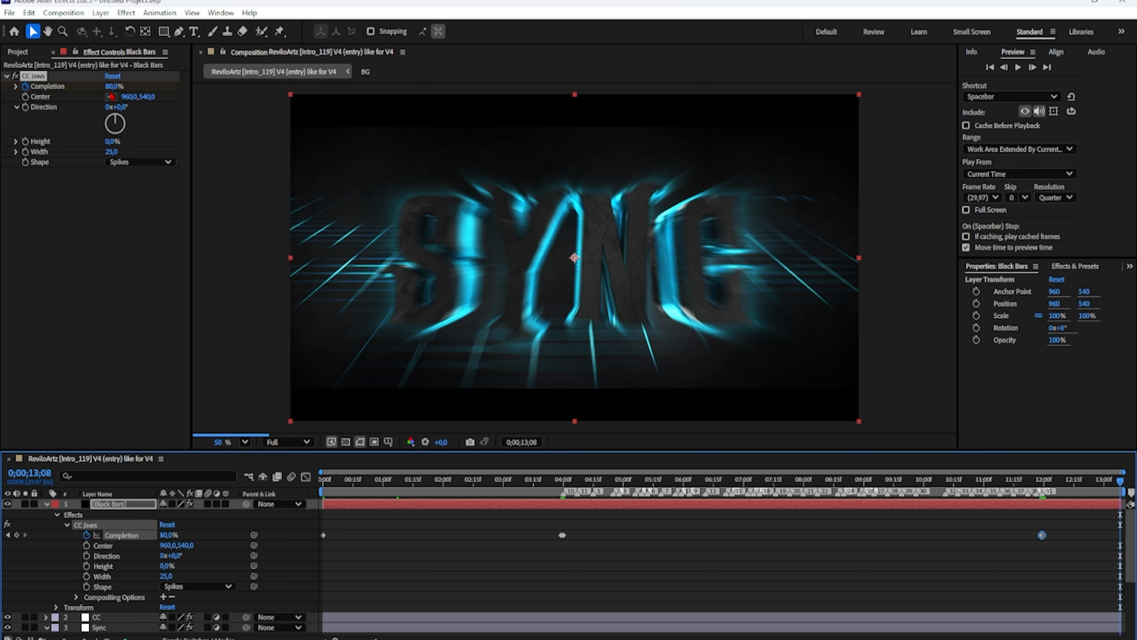
{"action": "left_click", "coordinate": [114, 86]}
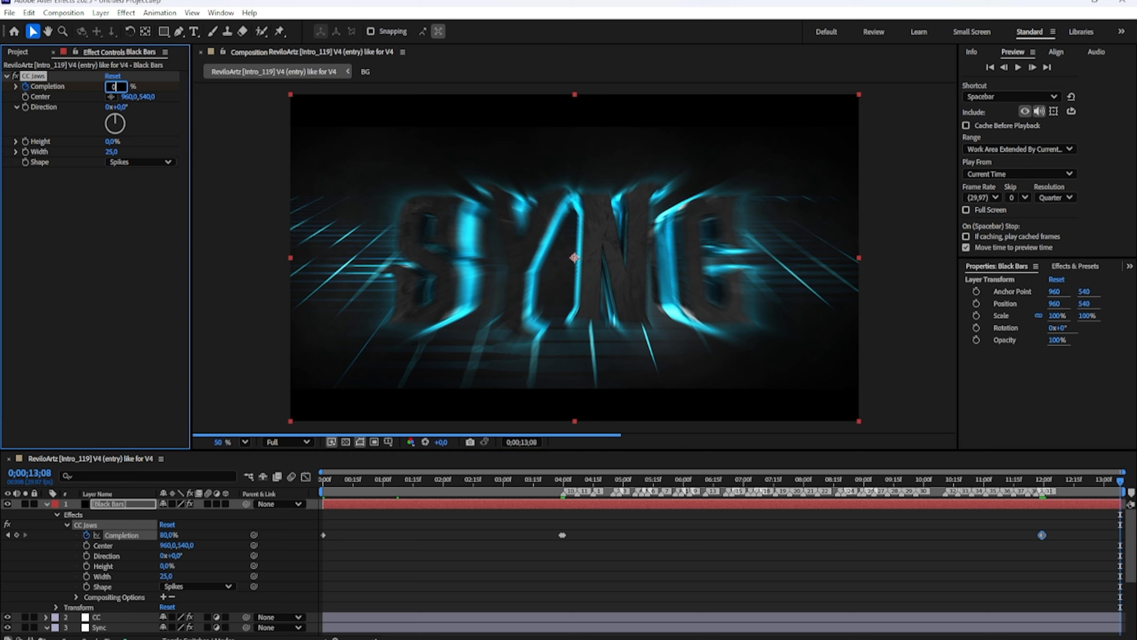
{"action": "type", "text": "0"}
{"action": "key", "text": "Return"}
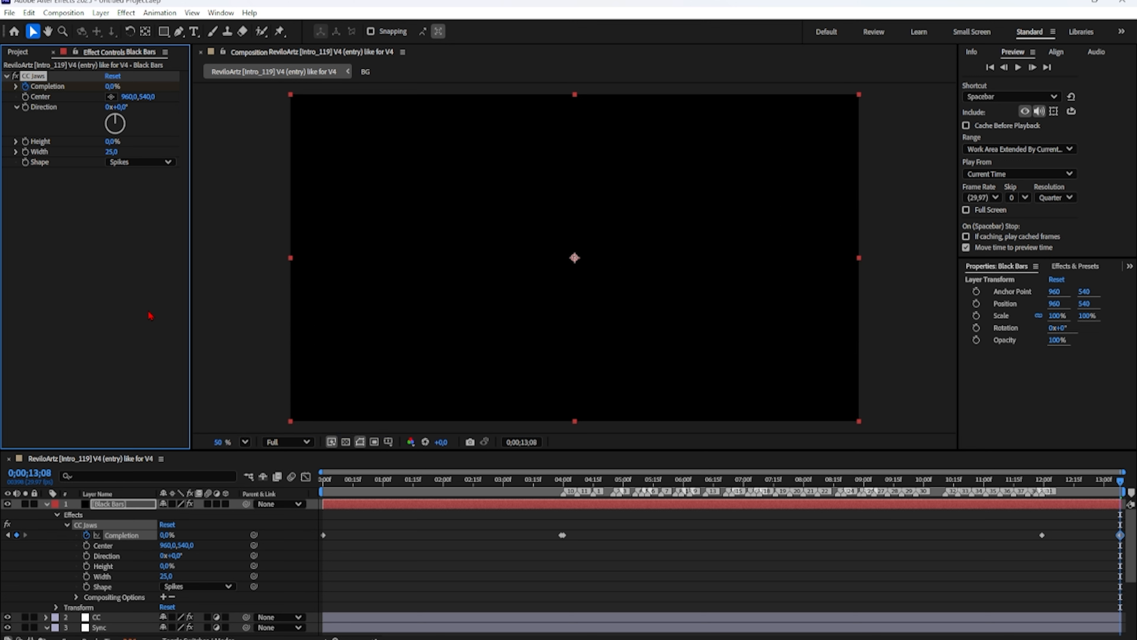
- Collapse the Black Bars and Sync layers and preview the whole intro from the beginning
{"action": "left_click", "coordinate": [46, 504]}
{"action": "left_click", "coordinate": [47, 524]}
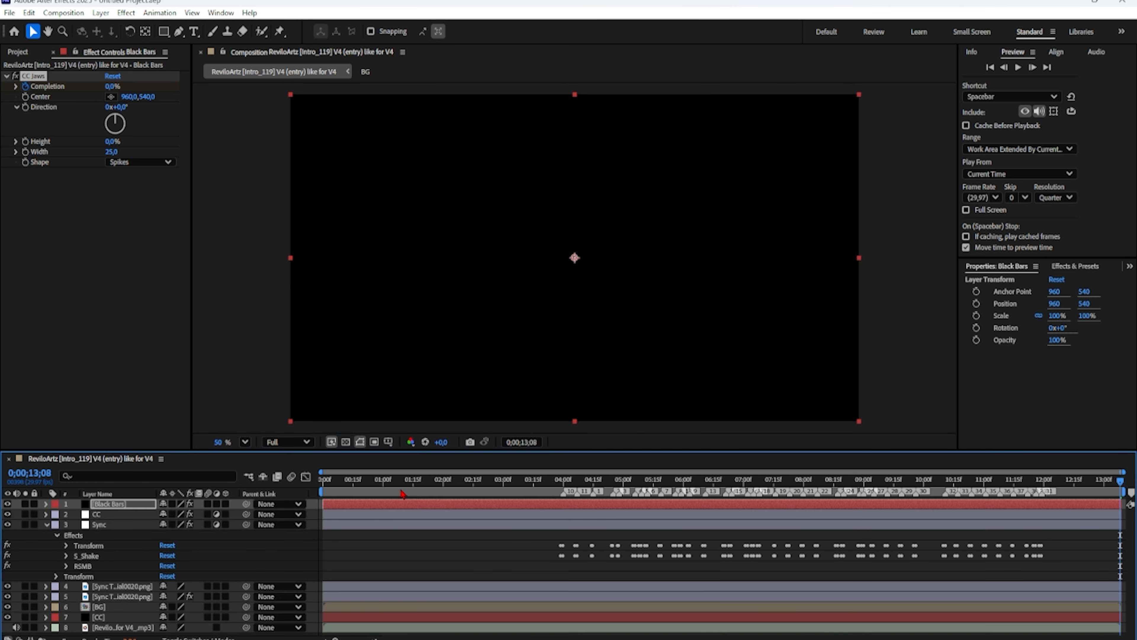
{"action": "left_click", "coordinate": [47, 525]}
{"action": "left_click_drag", "start_coordinate": [417, 479], "coordinate": [322, 486]}
{"action": "left_click", "coordinate": [230, 605]}
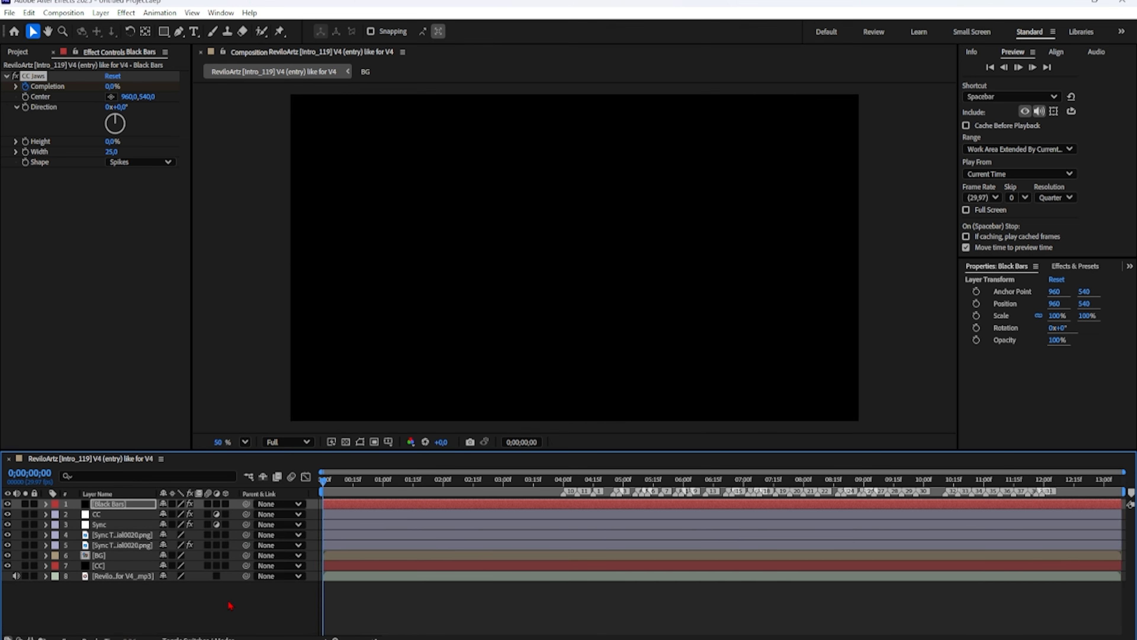
{"action": "key", "text": "space"}
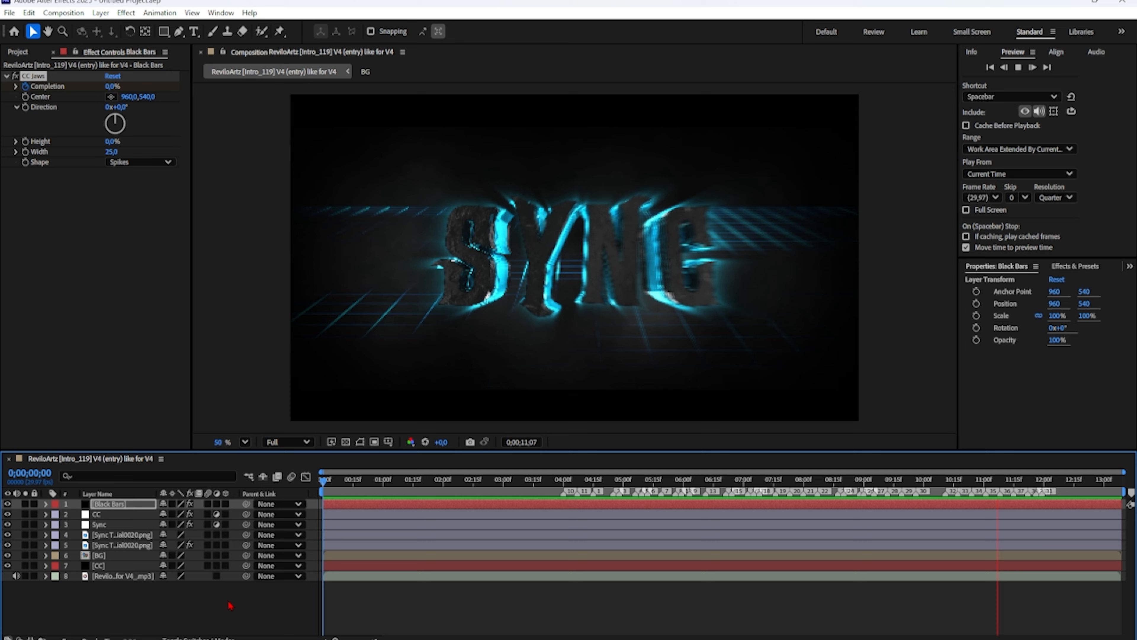
{"action": "key", "text": "space"}
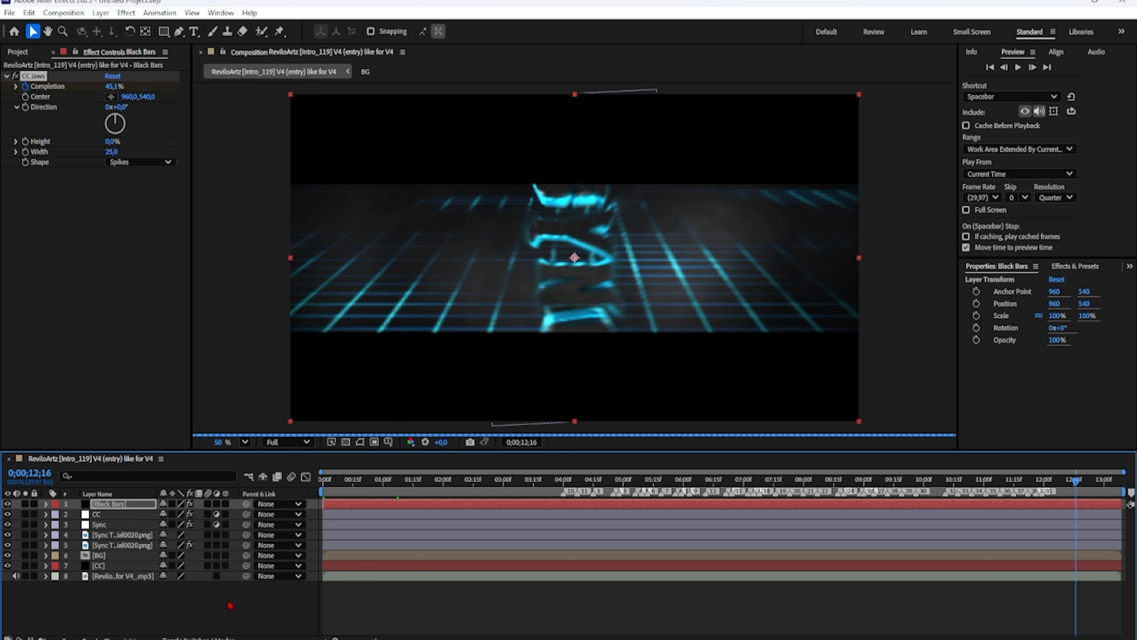
- Start saving the project and browse to the Sync Tutorial folder inside Introes on the D drive
{"action": "left_click", "coordinate": [7, 13]}
{"action": "mouse_move", "coordinate": [89, 143]}
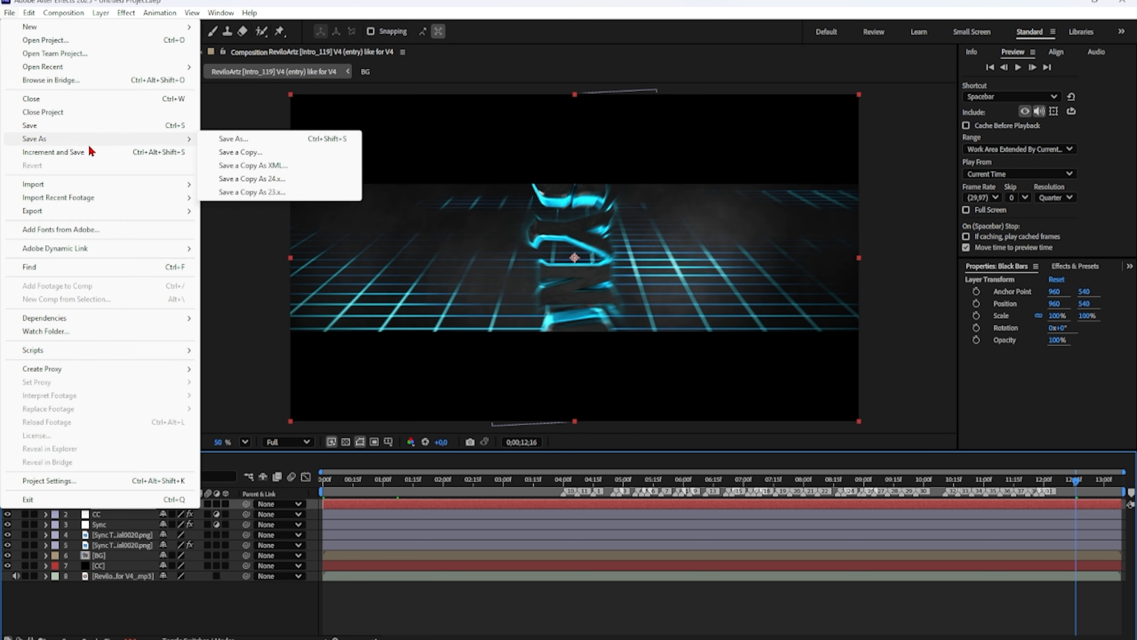
{"action": "left_click", "coordinate": [85, 130]}
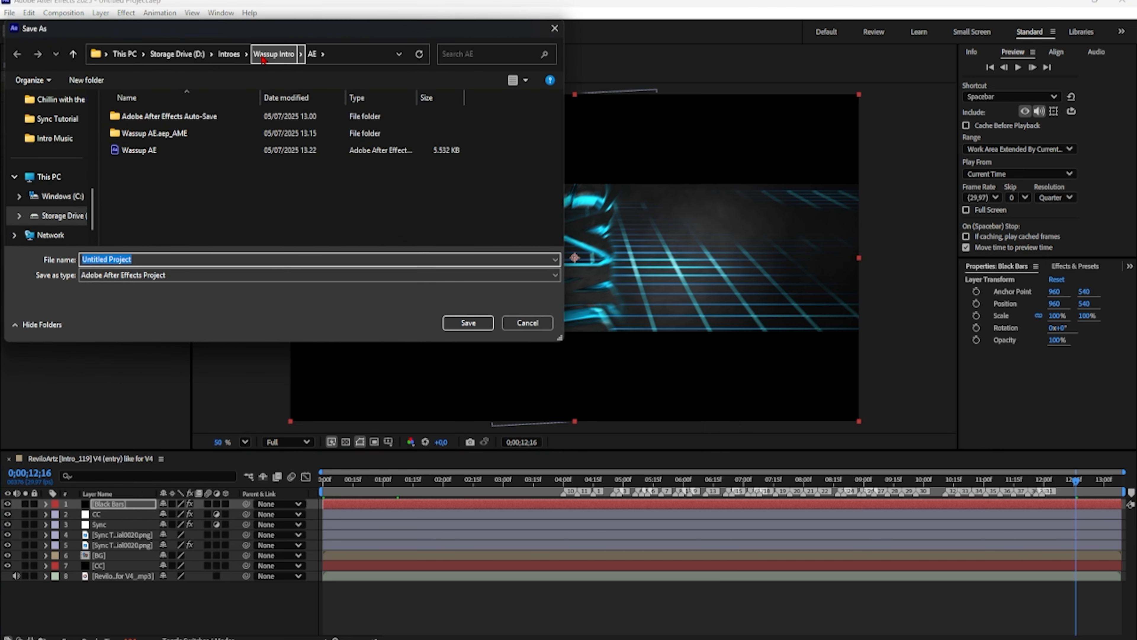
{"action": "left_click", "coordinate": [229, 54]}
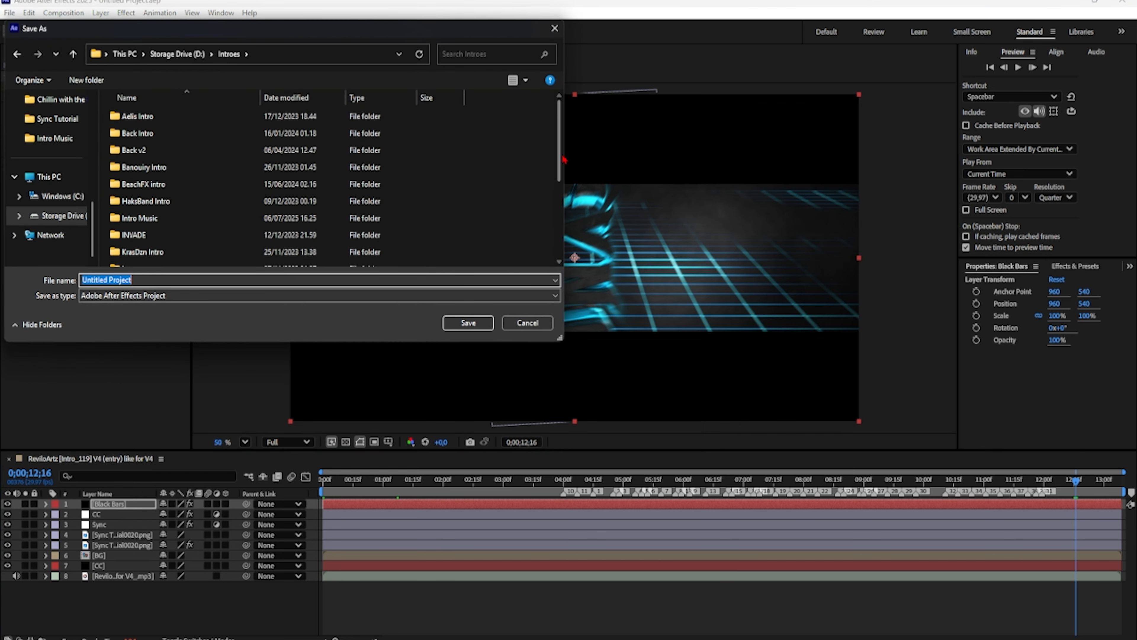
{"action": "left_click_drag", "start_coordinate": [565, 159], "coordinate": [549, 224]}
{"action": "double_click", "coordinate": [217, 216]}
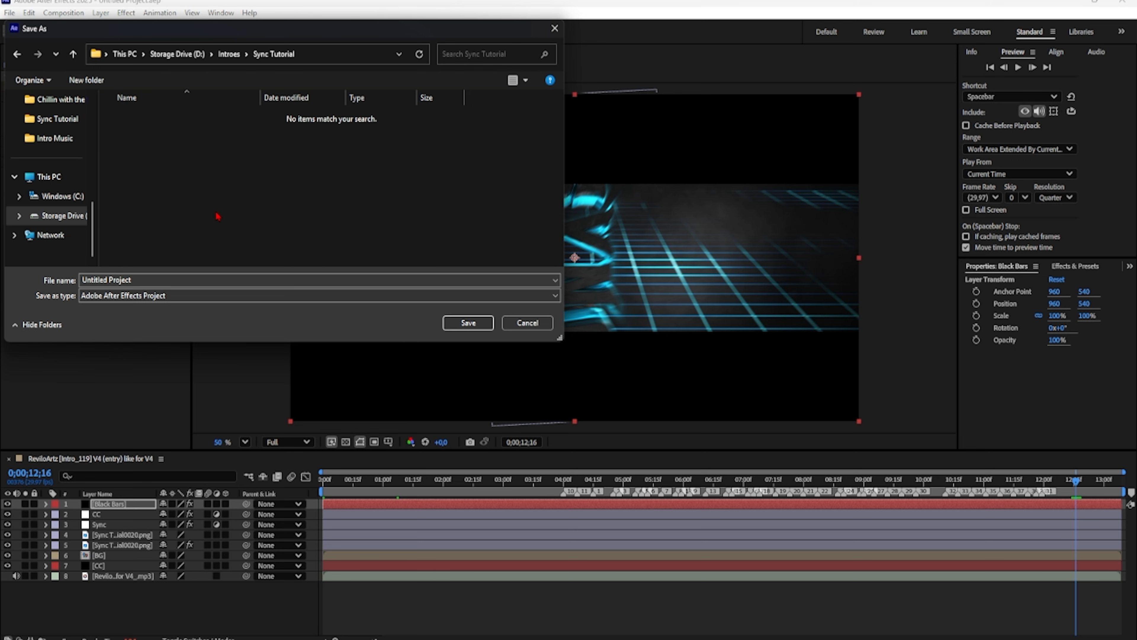
- Create a folder named AE inside Sync Tutorial and save the project in it as Sync Tutorial AE
{"action": "right_click", "coordinate": [185, 181]}
{"action": "mouse_move", "coordinate": [264, 290]}
{"action": "left_click", "coordinate": [354, 291]}
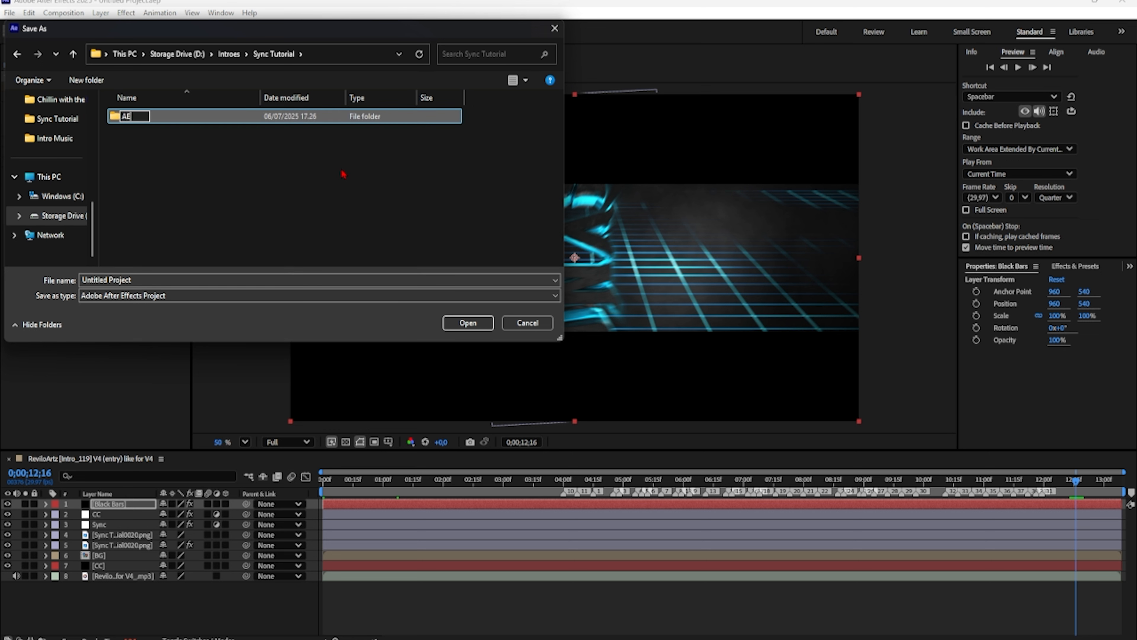
{"action": "key", "text": "Return"}
{"action": "double_click", "coordinate": [198, 117]}
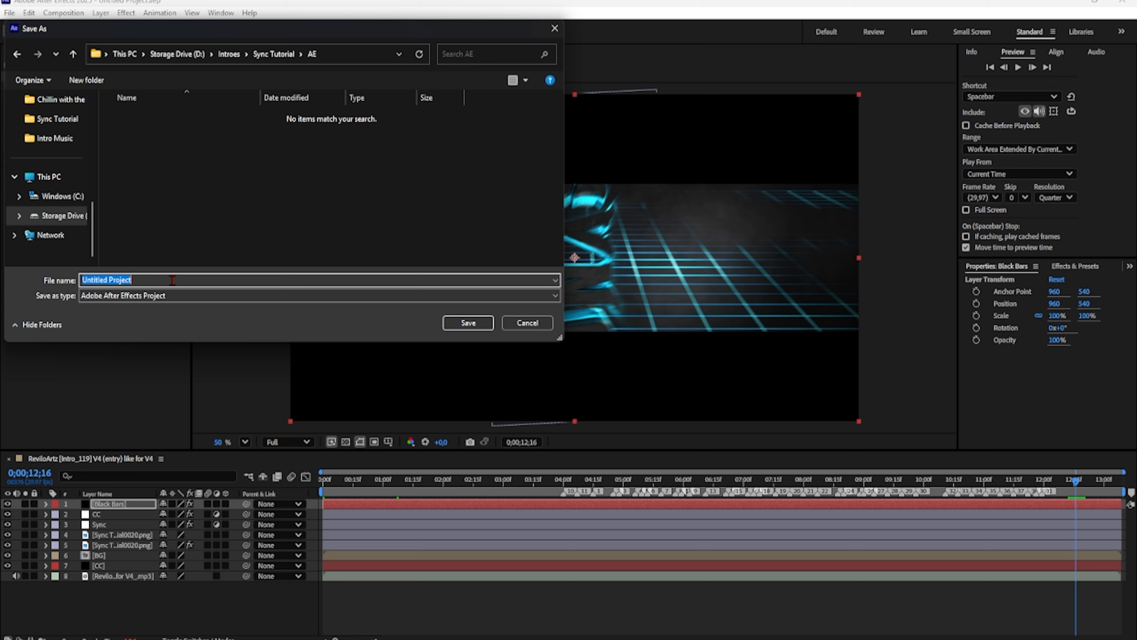
{"action": "type", "text": "Sync Tutorial AE"}
{"action": "key", "text": "Return"}
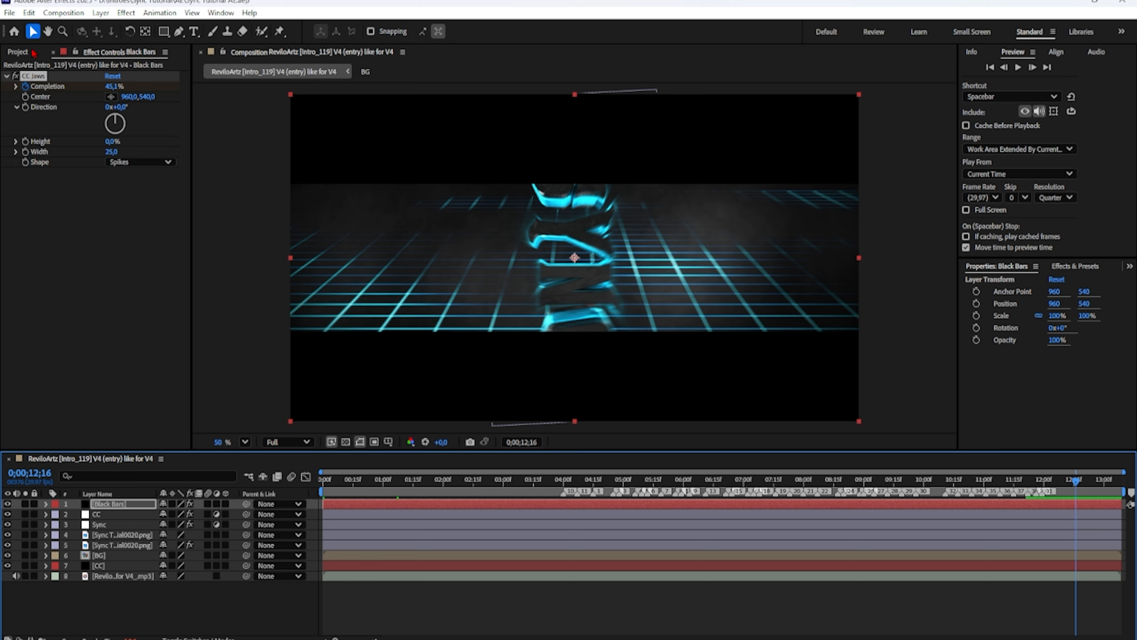
- Send the composition to the Adobe Media Encoder queue and name its MP4 output file Sync Tutorial Finished Product
{"action": "left_click", "coordinate": [63, 12]}
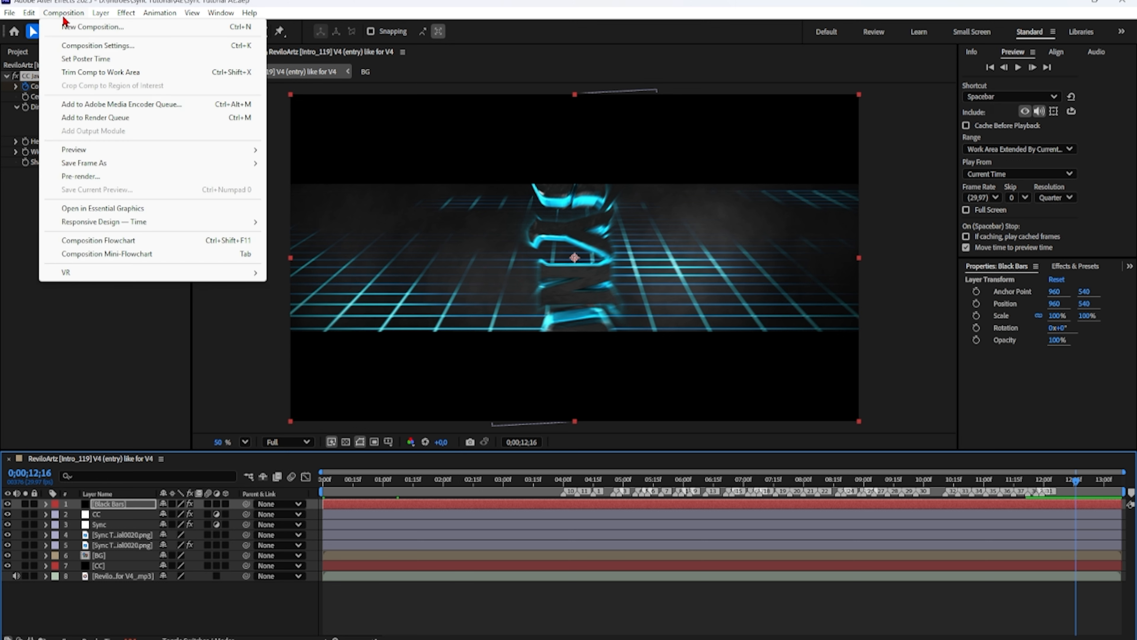
{"action": "left_click", "coordinate": [135, 109]}
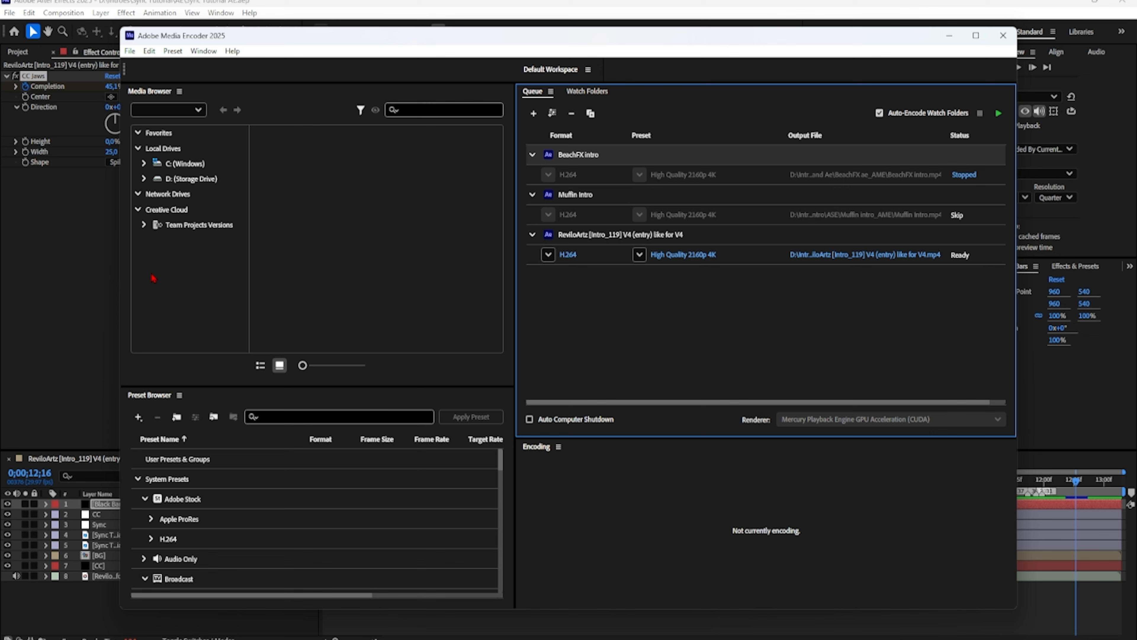
{"action": "left_click", "coordinate": [864, 255]}
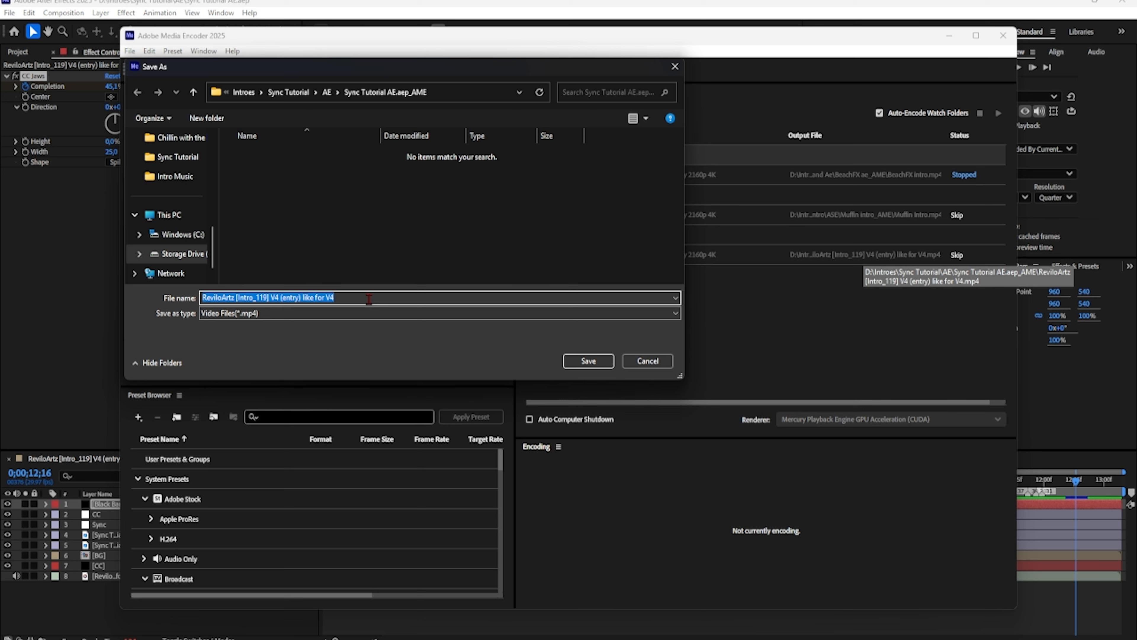
{"action": "type", "text": "Sync T"}
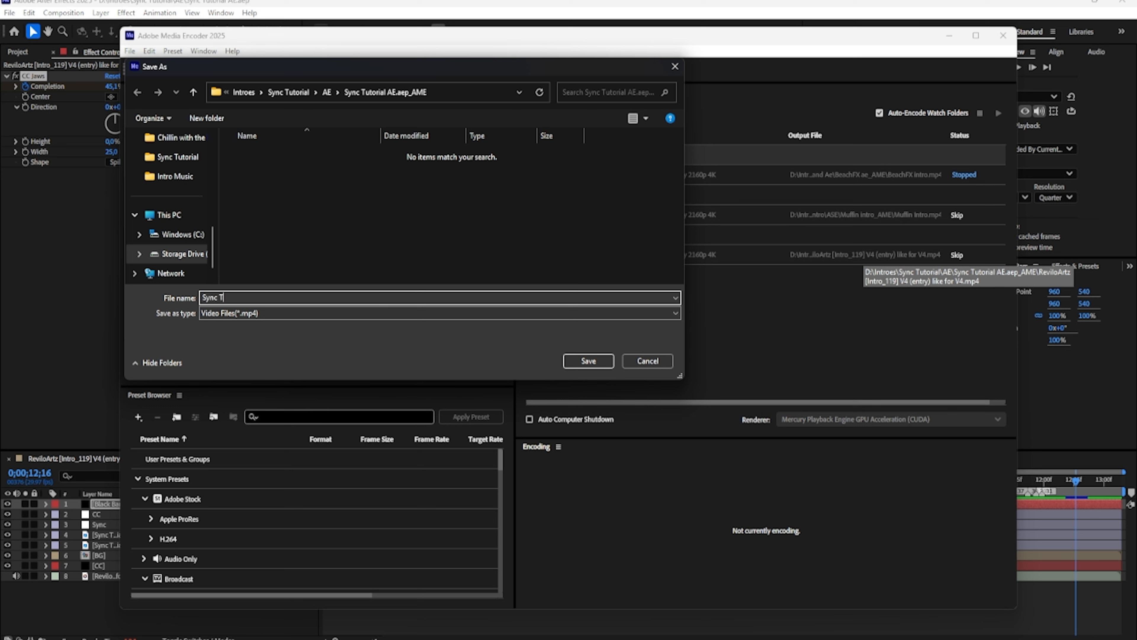
{"action": "type", "text": "utorial Finished Product"}
{"action": "key", "text": "Return"}
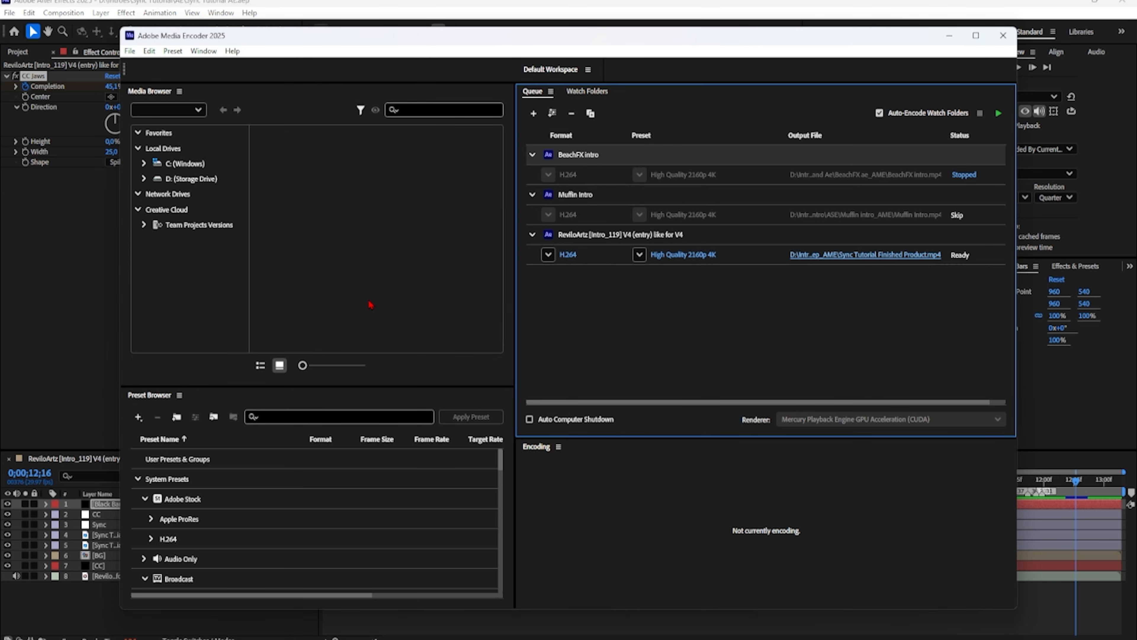